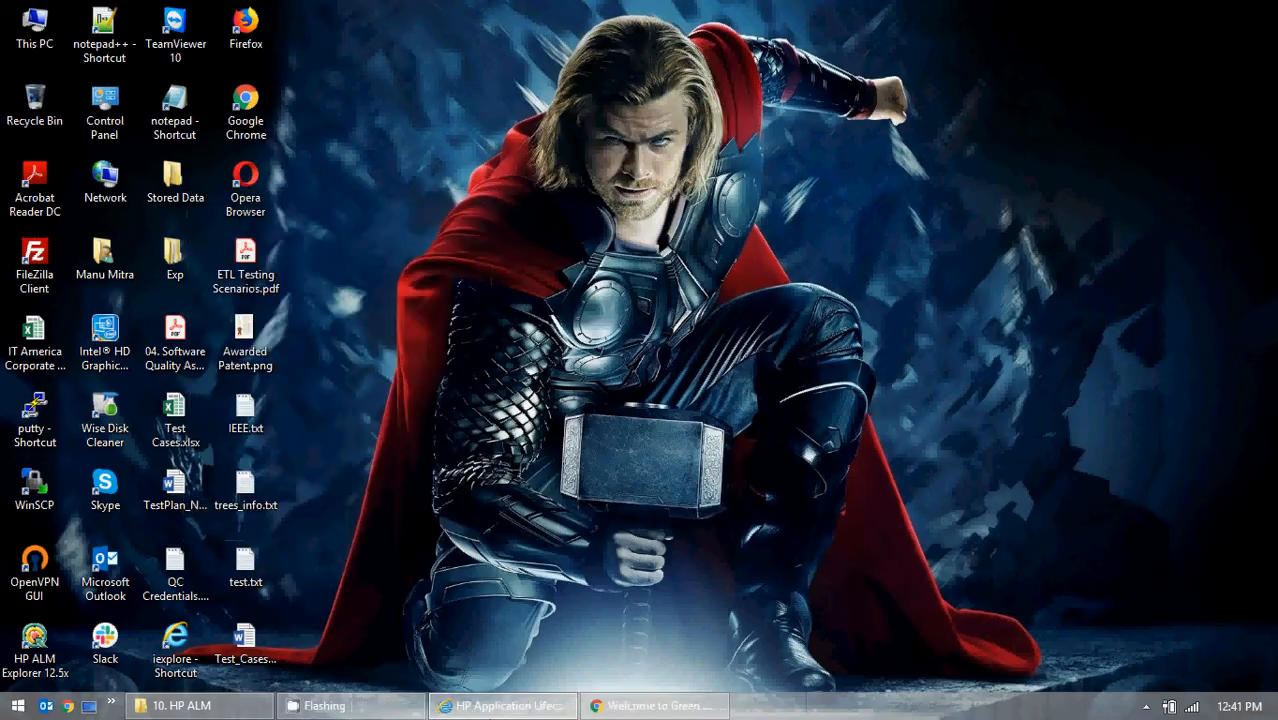
- Switch to HP Application Lifecycle Management, enter the account password and authenticate to the QA_Students_Practice project
left_click(555, 705)
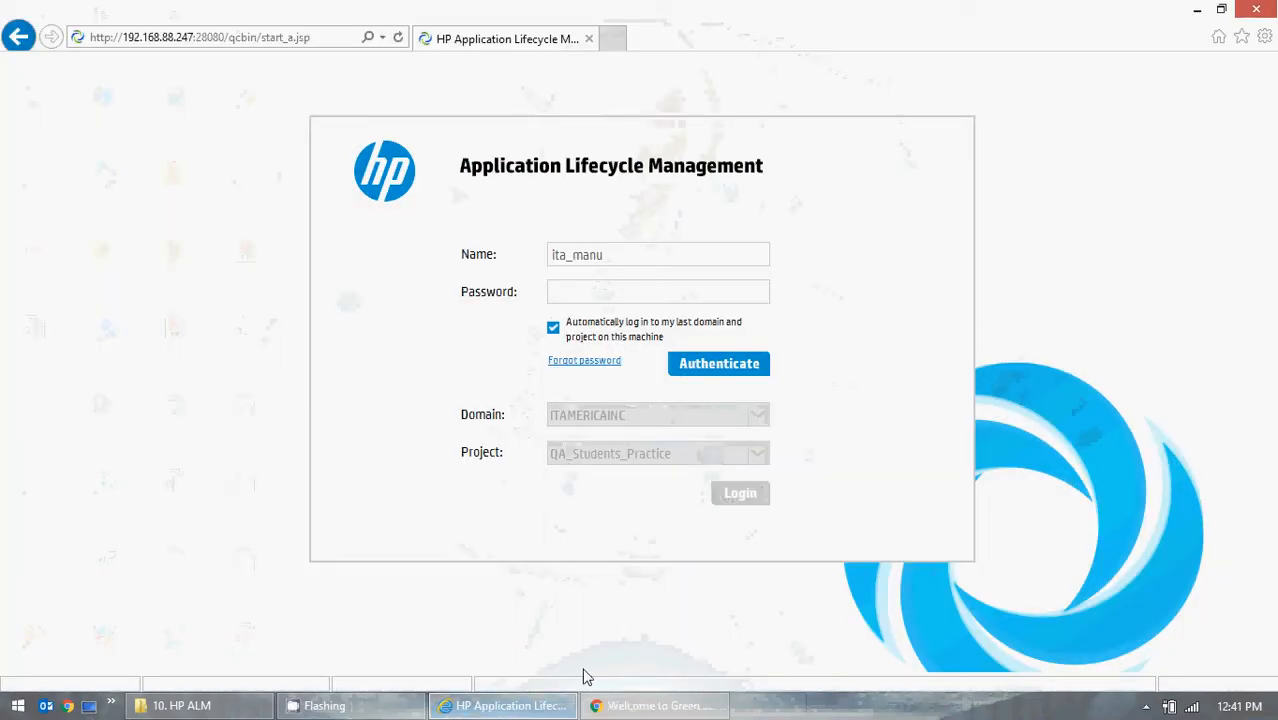
left_click(584, 290)
type("***")
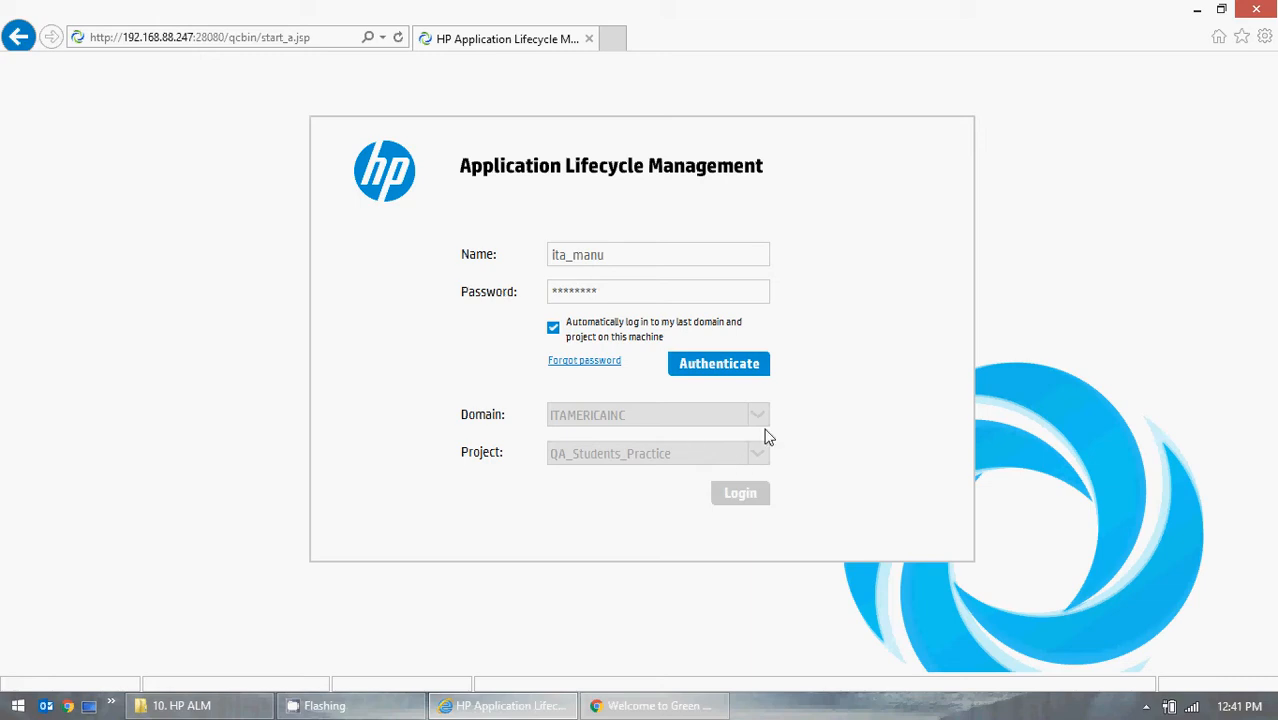
left_click(728, 365)
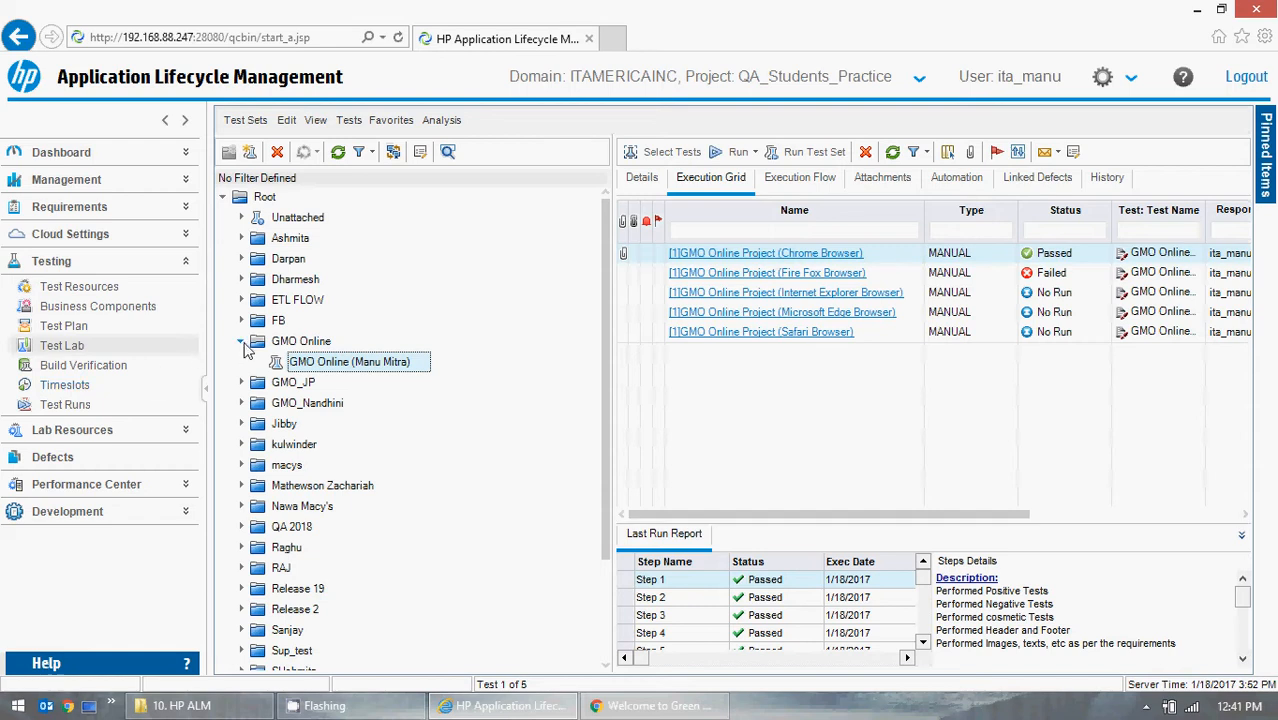
- Collapse the GMO Online folder in Test Lab and look through the newest entries in the Defects module
left_click(241, 342)
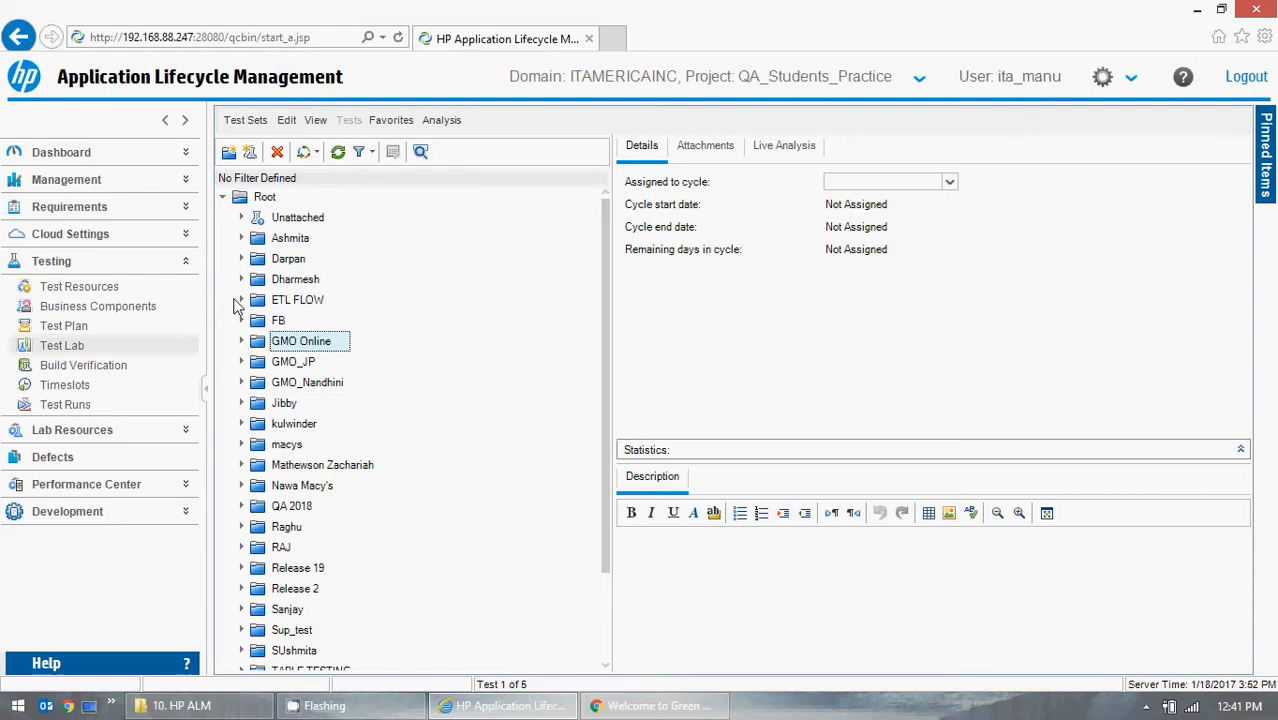
left_click(134, 460)
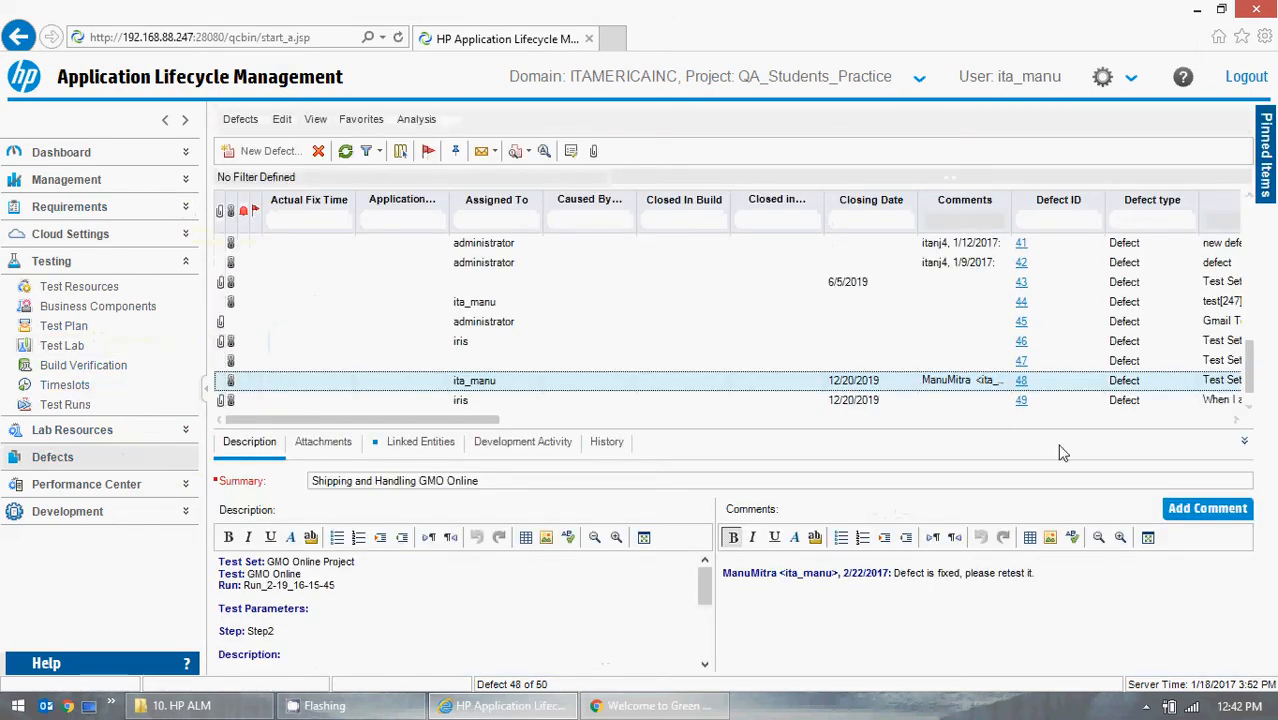
scroll(1254, 414, "down", 1)
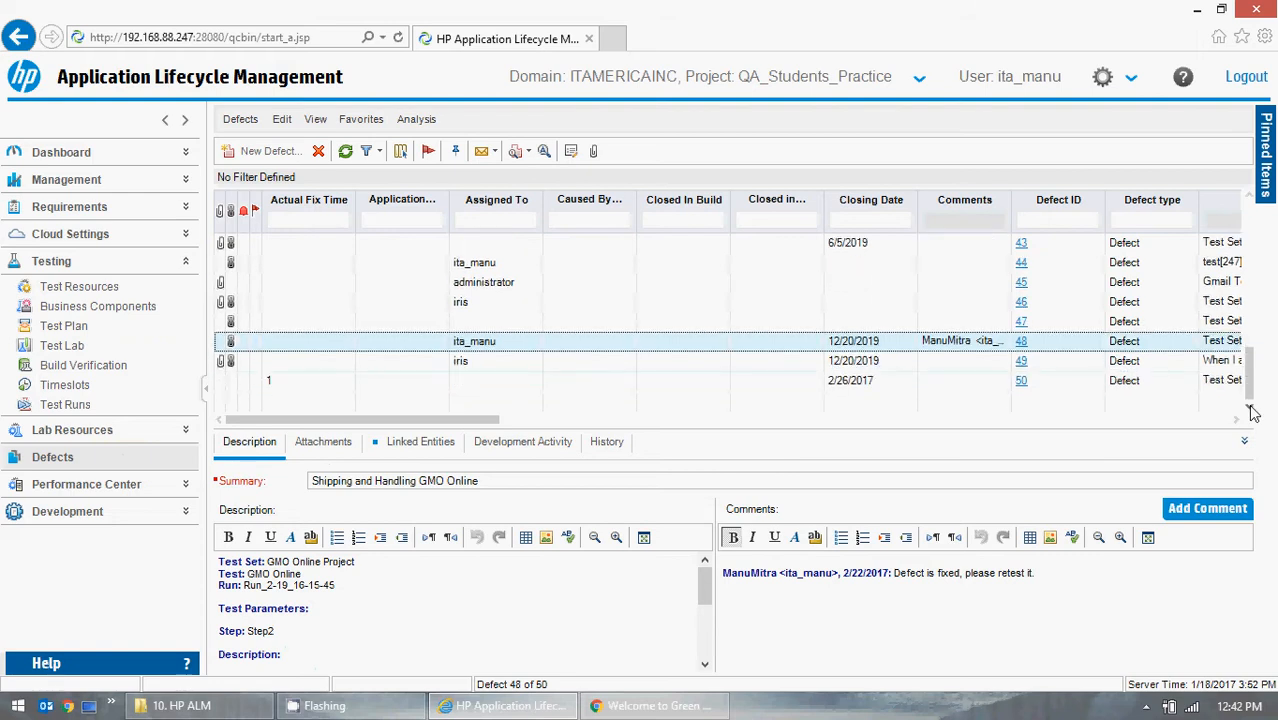
- Return to Test Lab, expand the GMO Online folder and show the execution grid of its test set
left_click(90, 346)
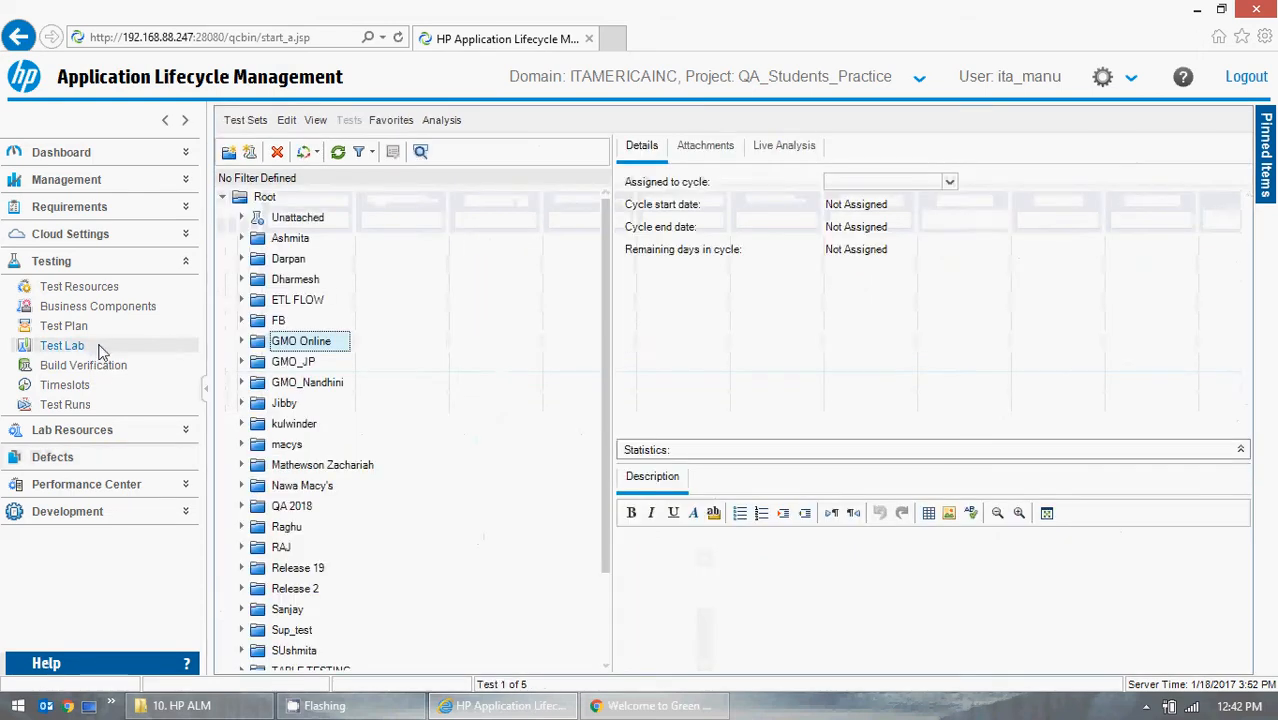
left_click(240, 342)
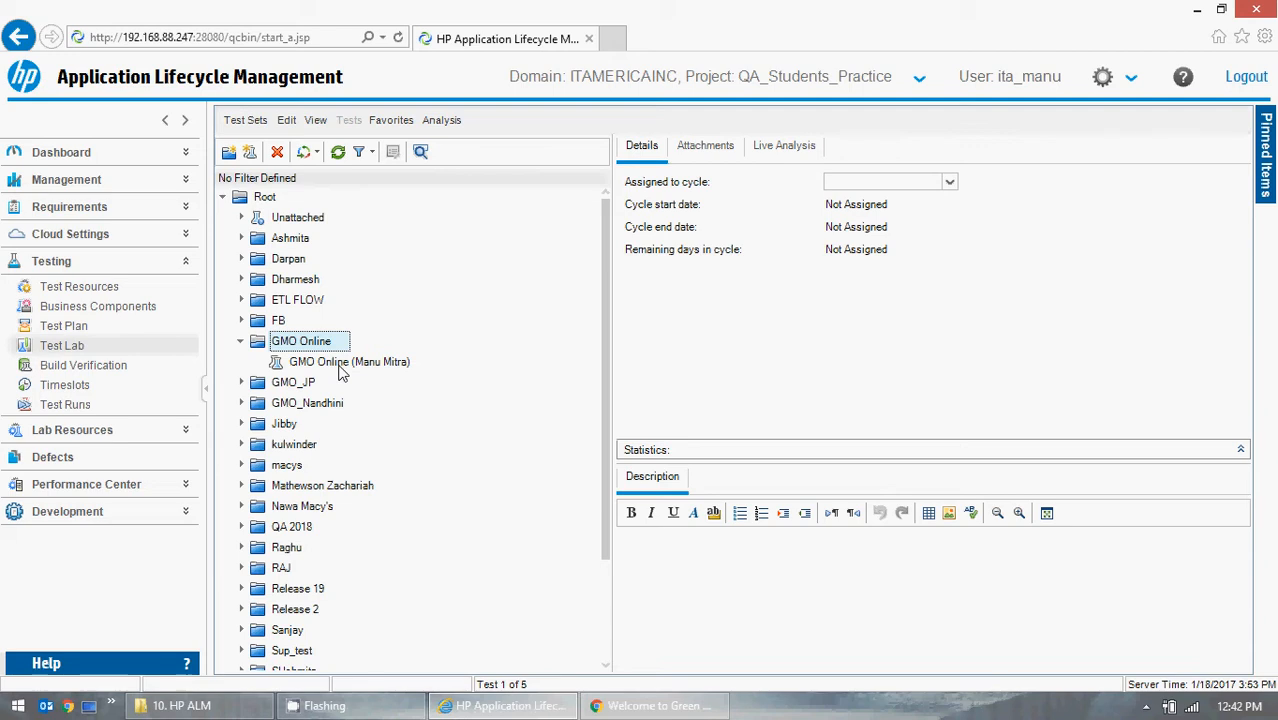
left_click(341, 362)
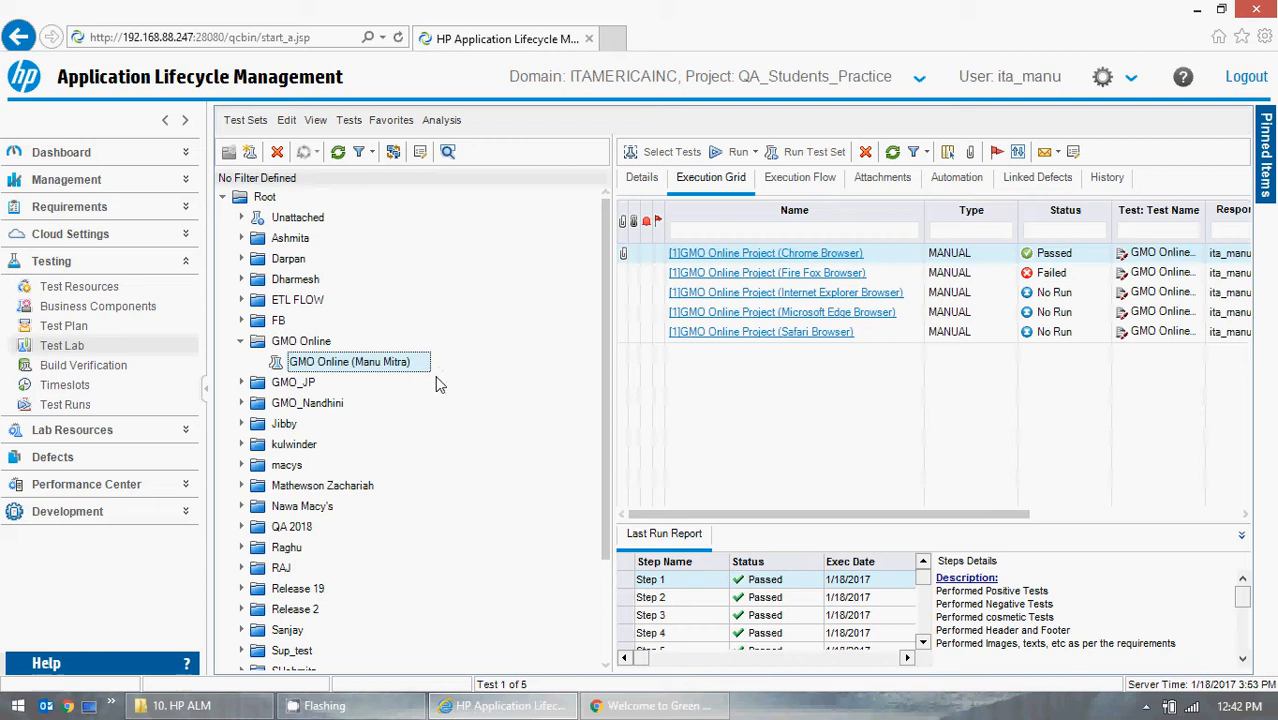
- View the Test Plan module, then return to Test Lab to look at the Test Plan Tree for selecting tests and close it
left_click(60, 326)
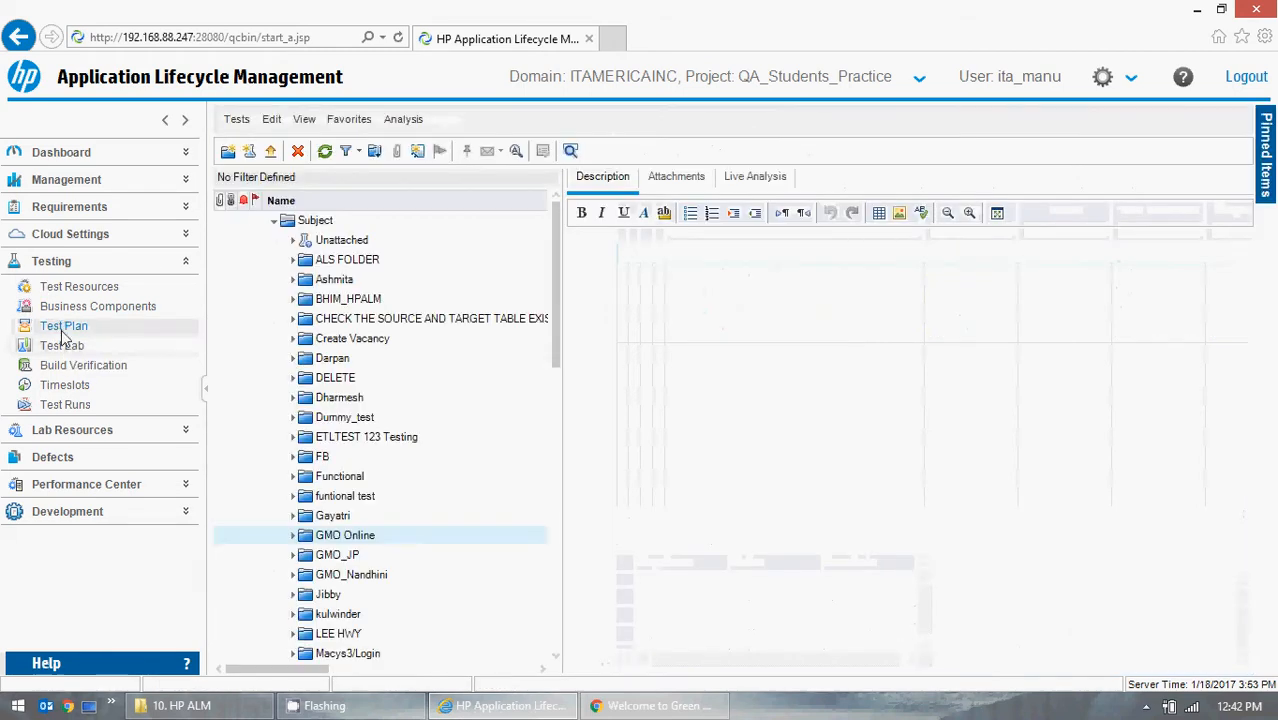
left_click(62, 345)
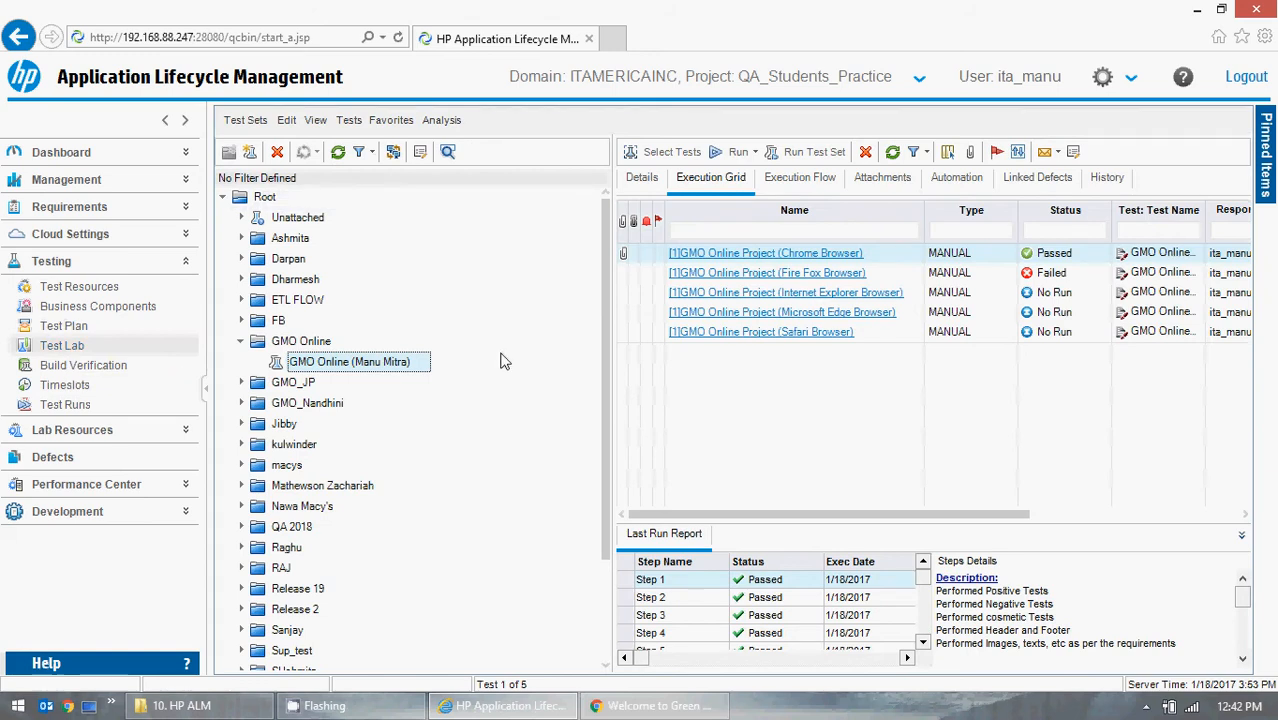
left_click(667, 154)
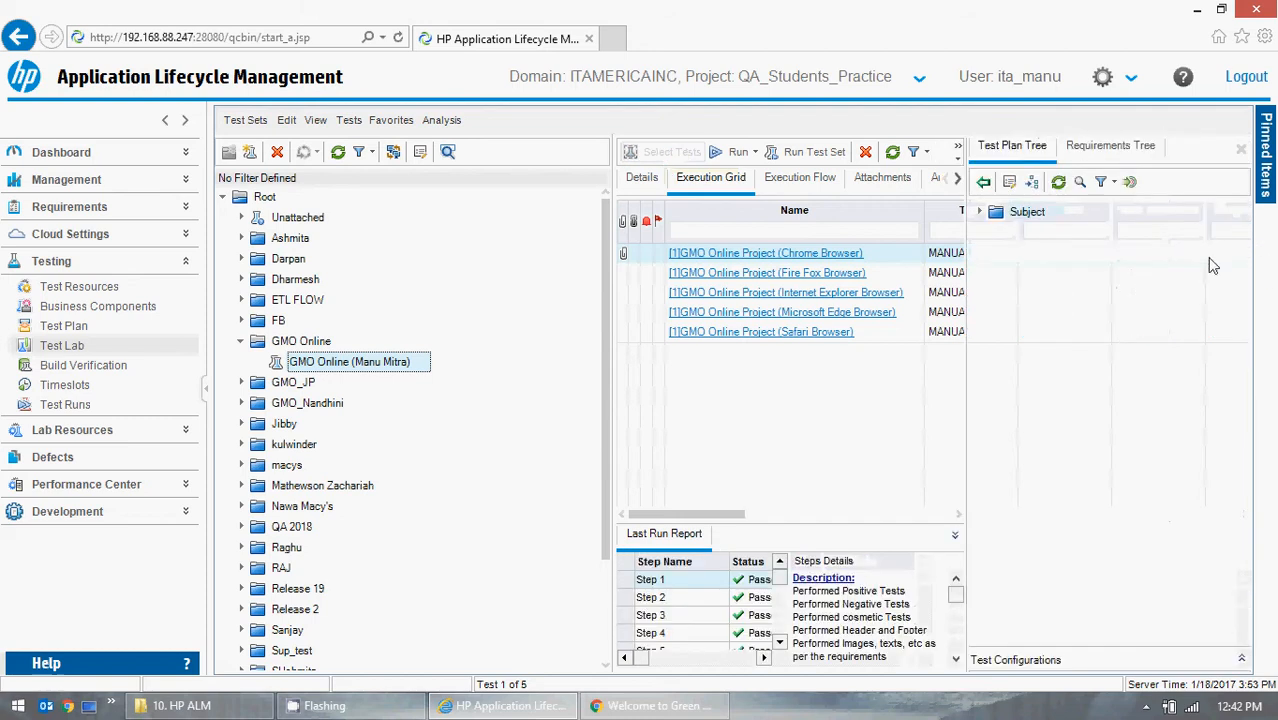
left_click(1241, 149)
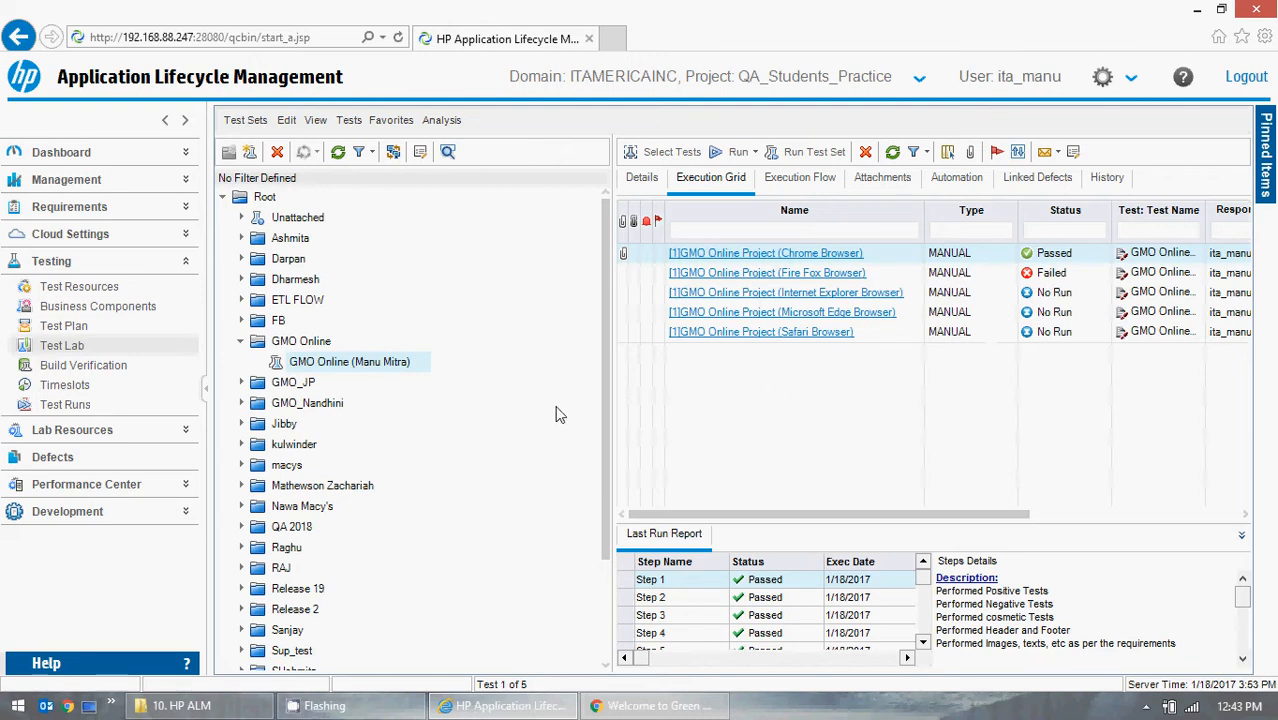
- Collapse the GMO Online folder and start a new defect in the Defects module
left_click(246, 343)
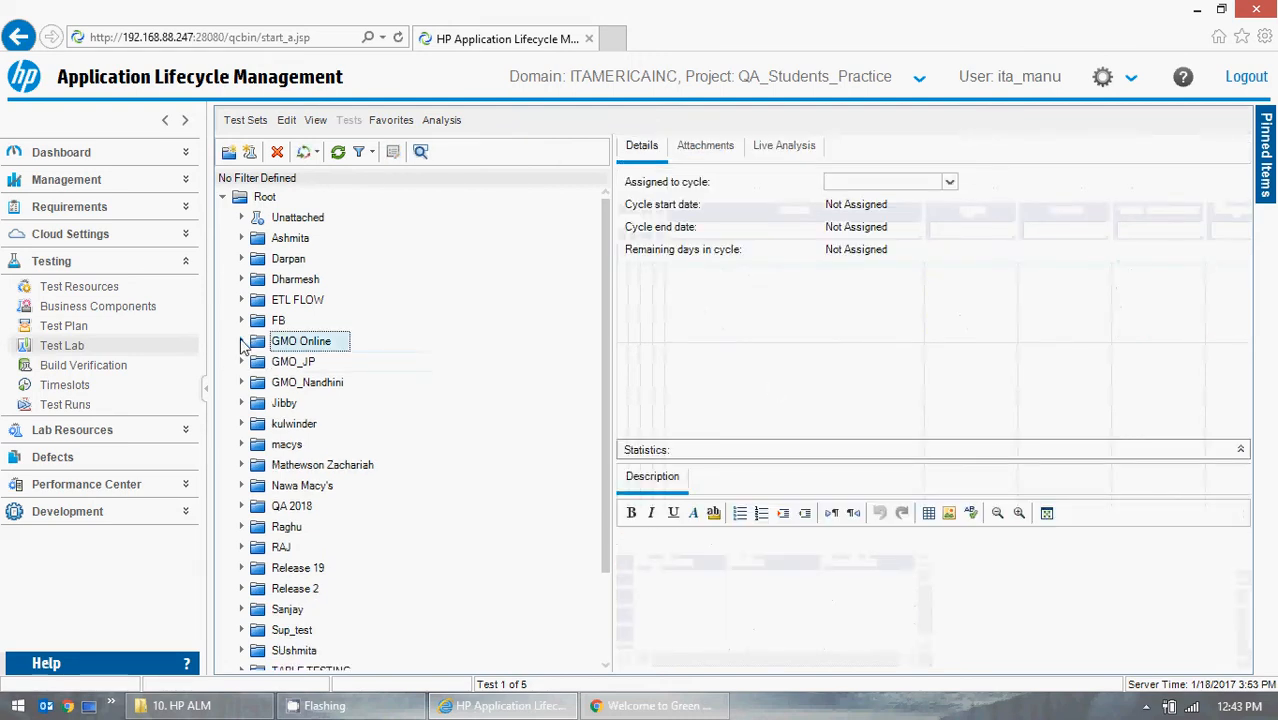
left_click(78, 456)
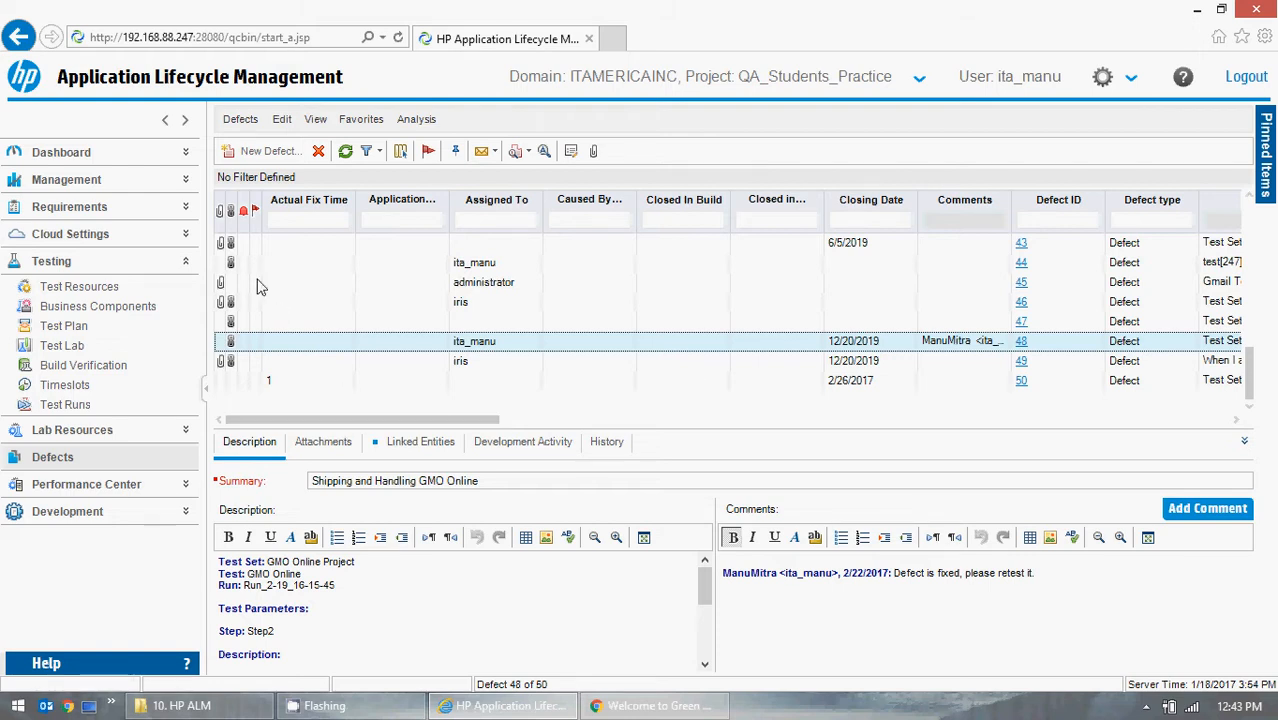
left_click(268, 152)
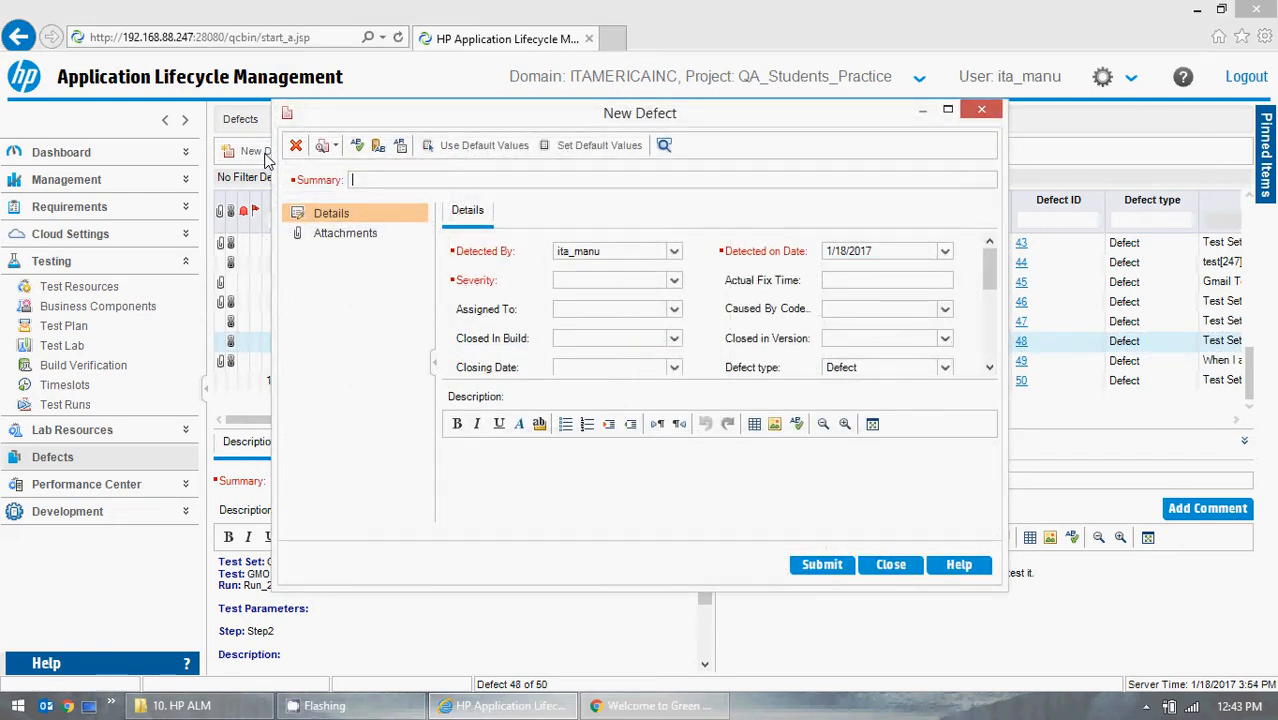
- Switch to the GMO OnLine site in Chrome, enter its catalog and set the Dome Tent and External Frame Backpack quantities to 1000000
left_click(650, 706)
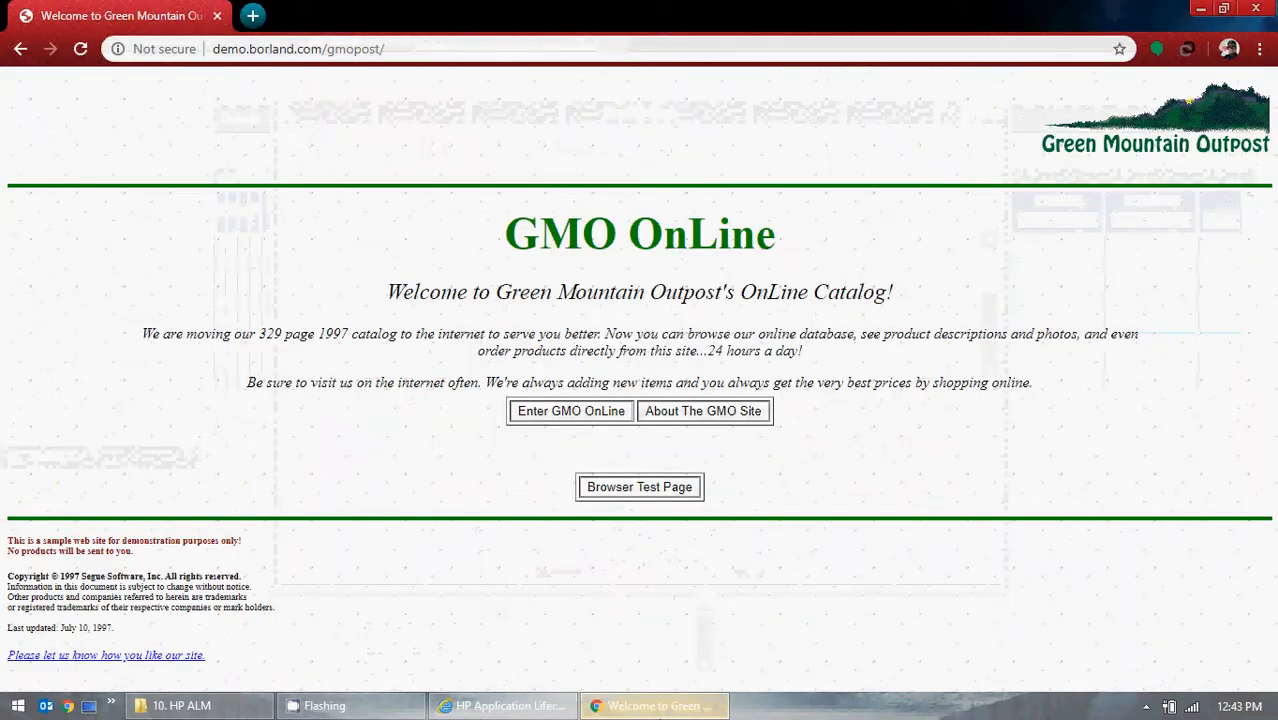
left_click(578, 417)
double_click(1076, 284)
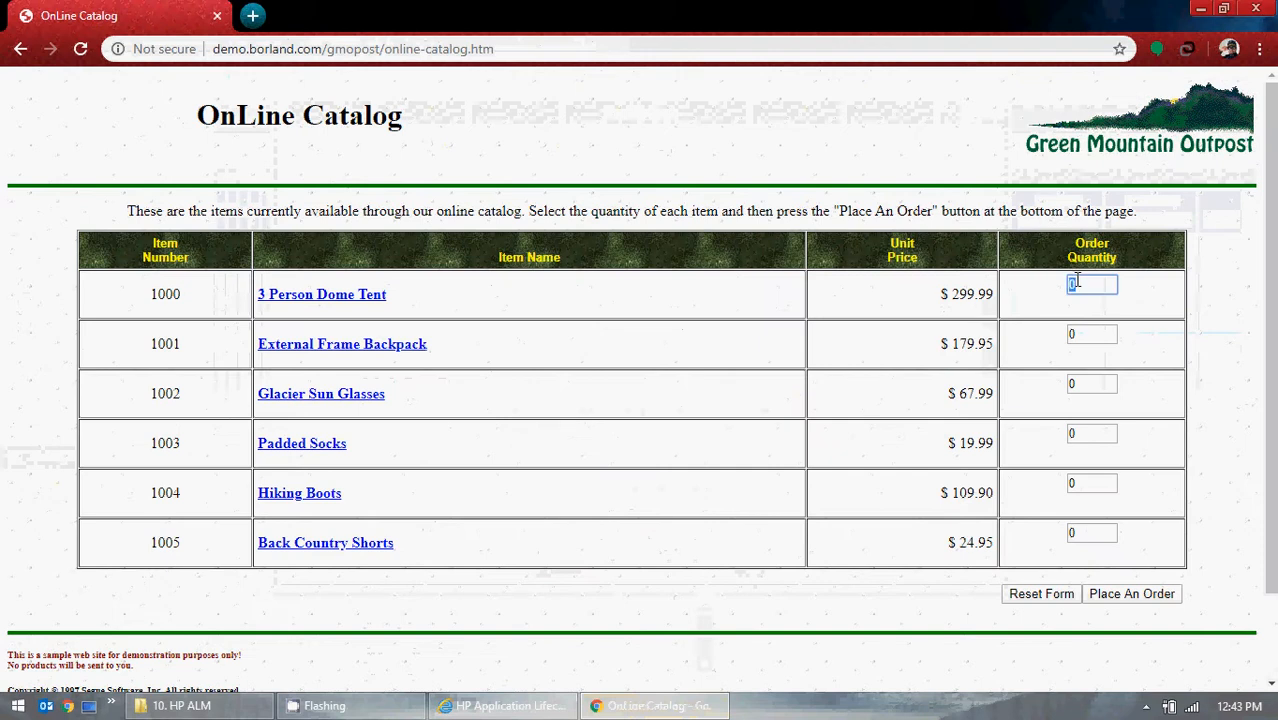
left_click(1101, 351)
double_click(1080, 335)
left_click(1100, 365)
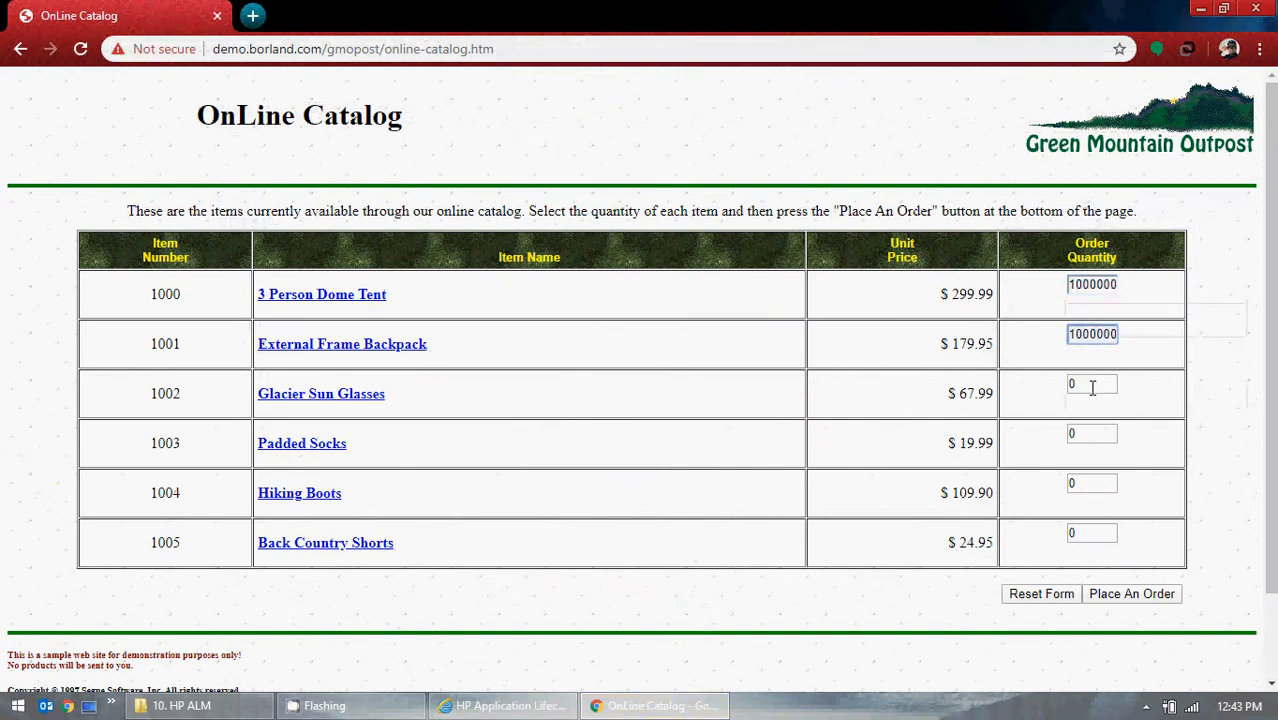
- Set the quantities of Glacier Sun Glasses, Padded Socks, Hiking Boots and Back Country Shorts to 1000000 and place the order
double_click(1092, 386)
left_click(1098, 420)
double_click(1082, 434)
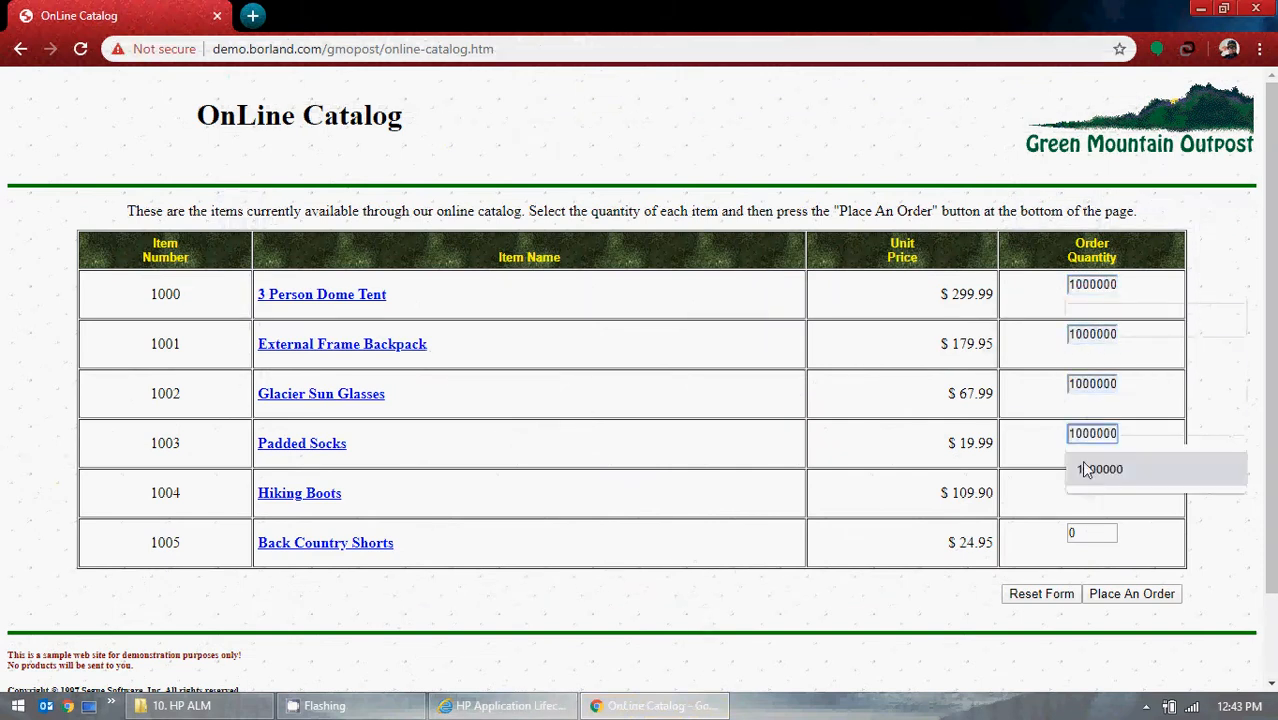
left_click(1087, 470)
double_click(1080, 483)
left_click(1087, 519)
double_click(1083, 532)
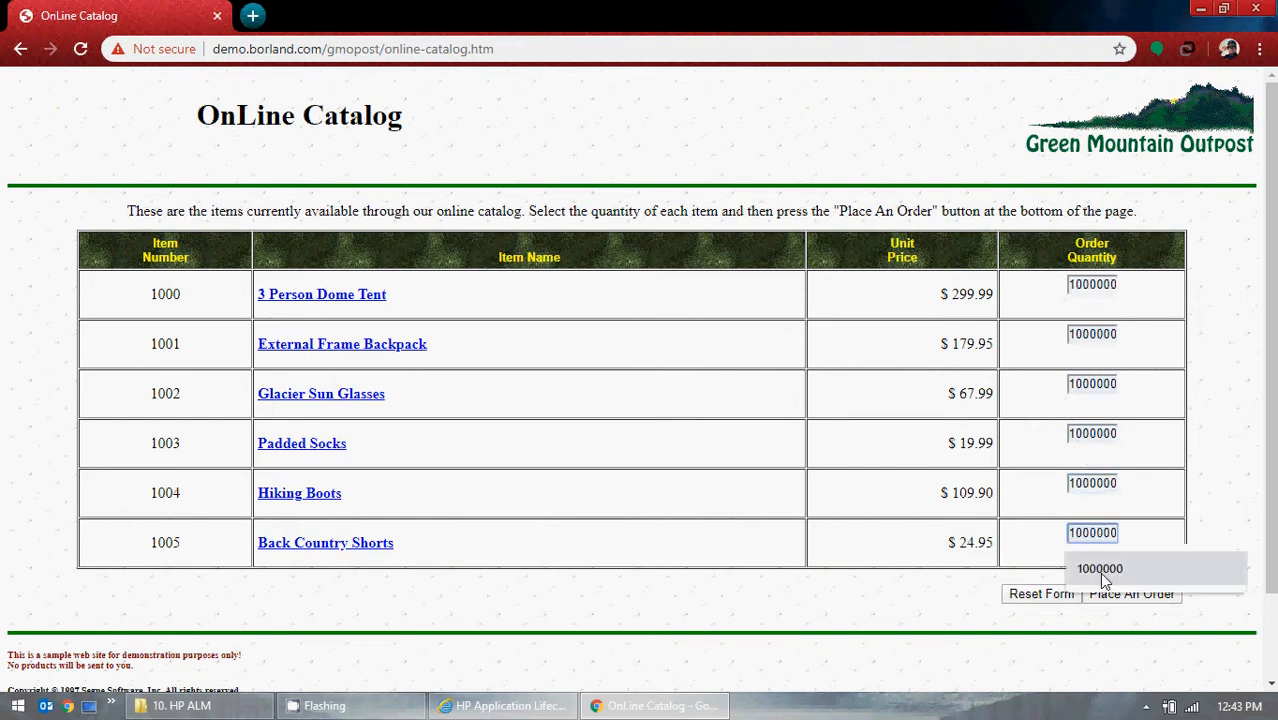
left_click(1100, 568)
left_click(1132, 594)
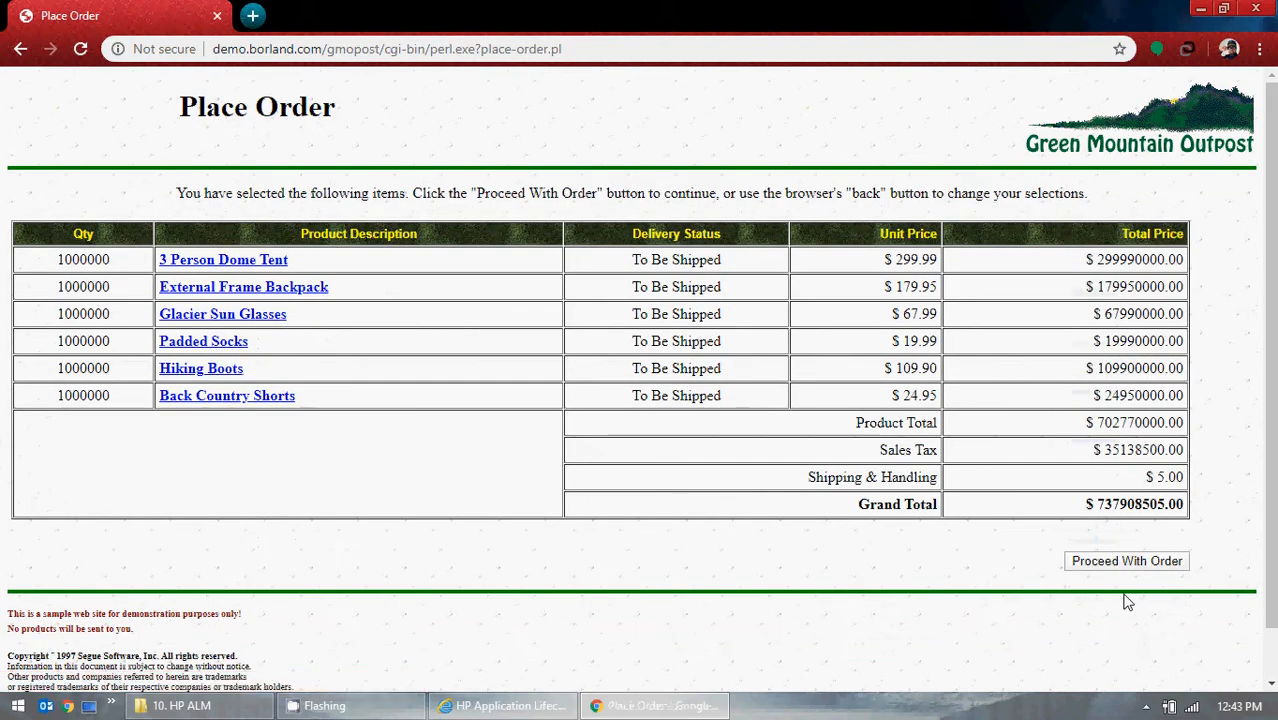
- Examine the Sales Tax and Shipping & Handling amounts on the Place Order page
left_click_drag(808, 472, 1182, 478)
left_click(1192, 460)
left_click_drag(879, 450, 1187, 457)
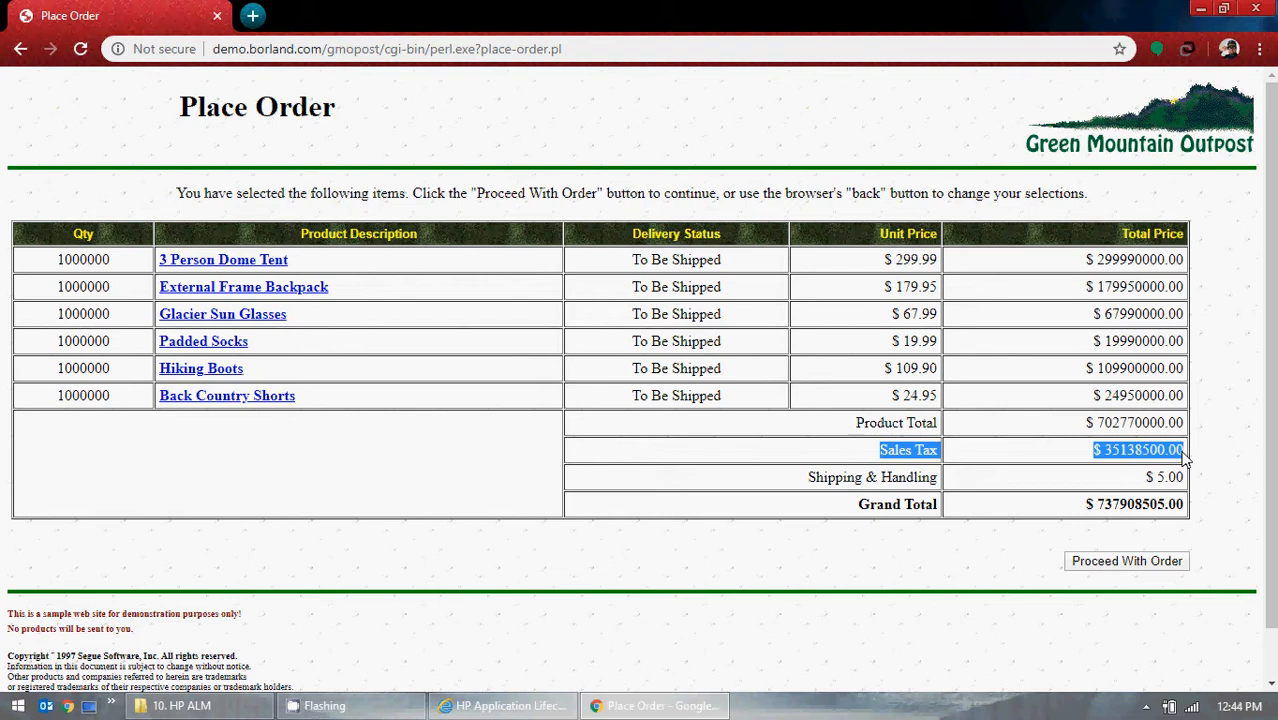
left_click(1088, 470)
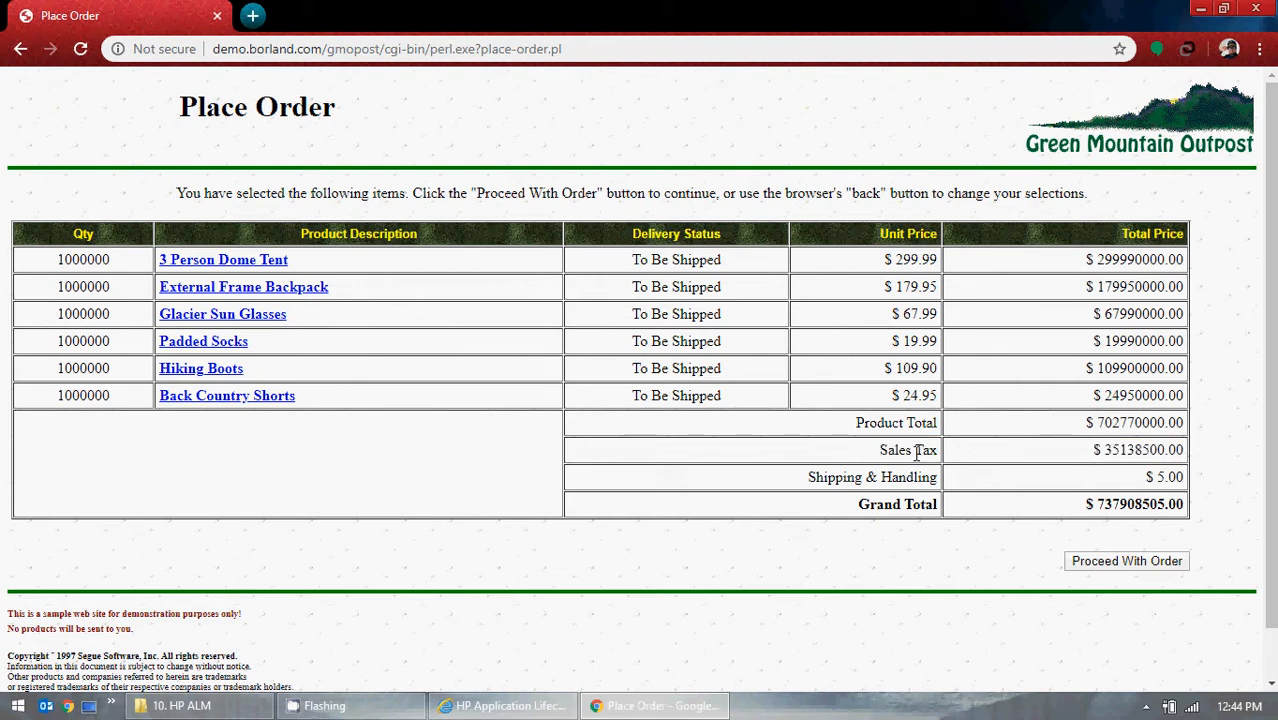
left_click_drag(879, 450, 1185, 452)
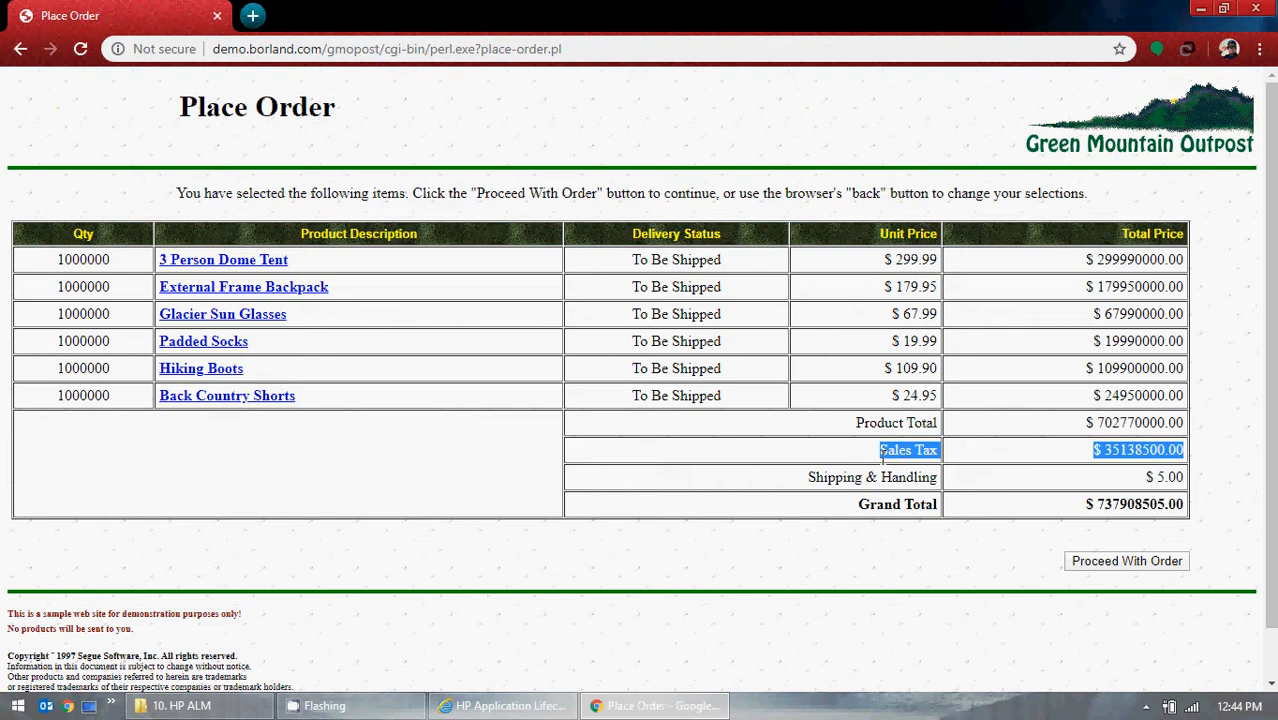
left_click(1085, 476)
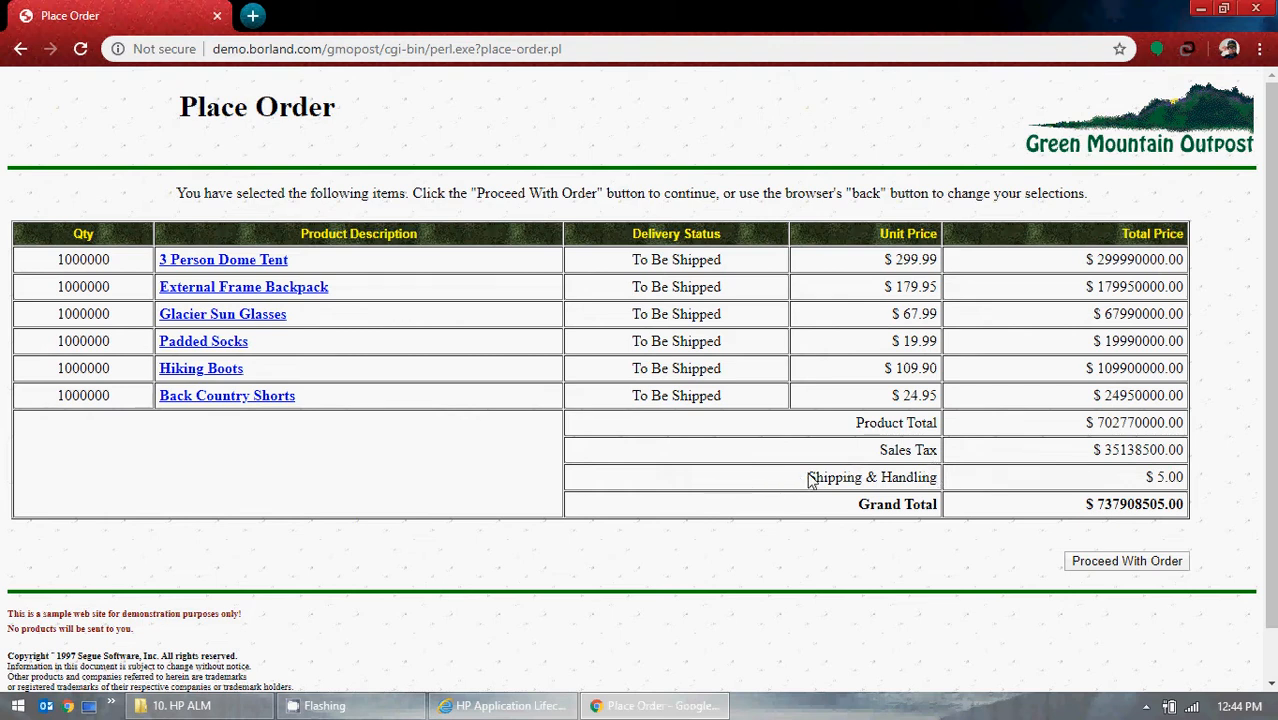
left_click_drag(820, 474, 1182, 476)
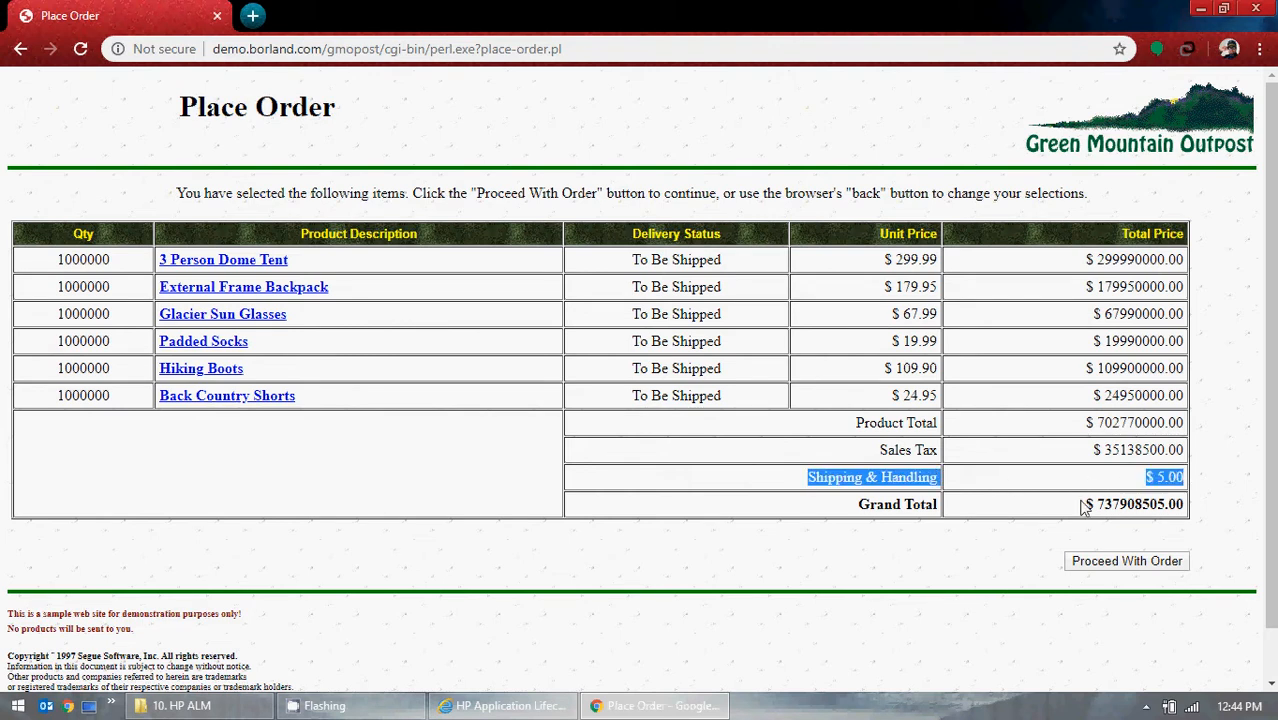
left_click(792, 488)
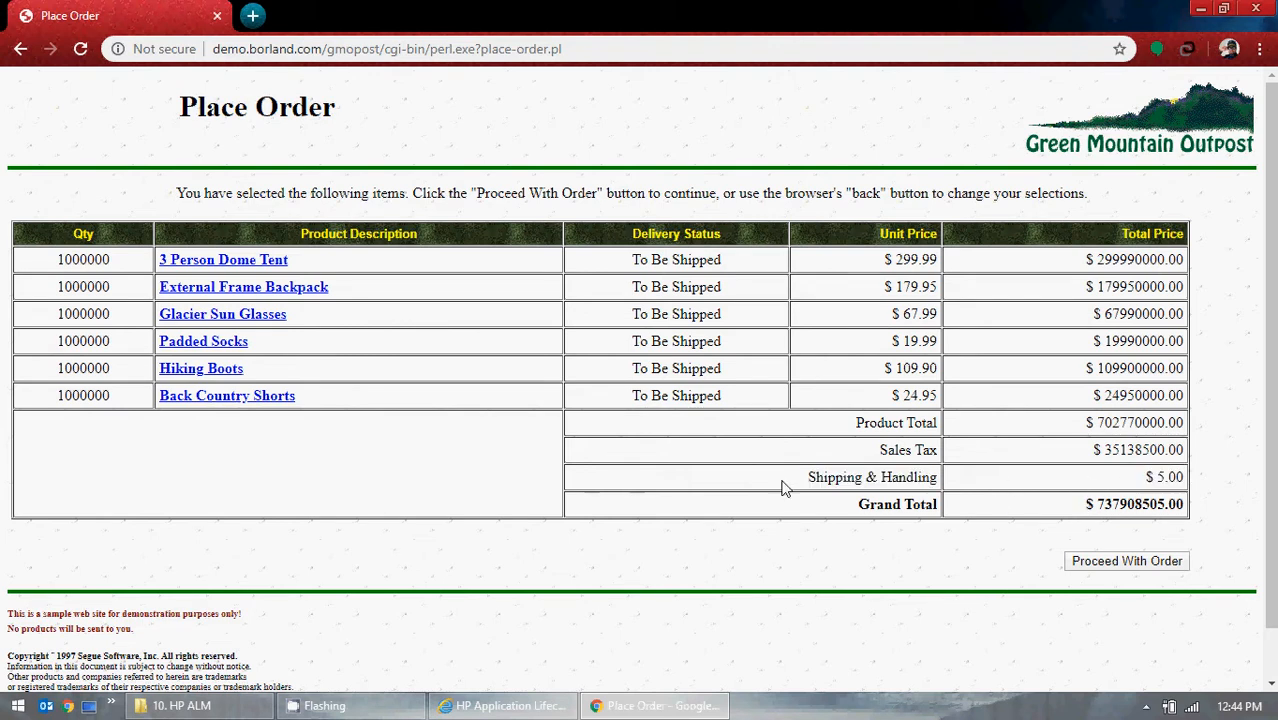
- Open Paint and paste the screenshot of the Place Order page
key("super")
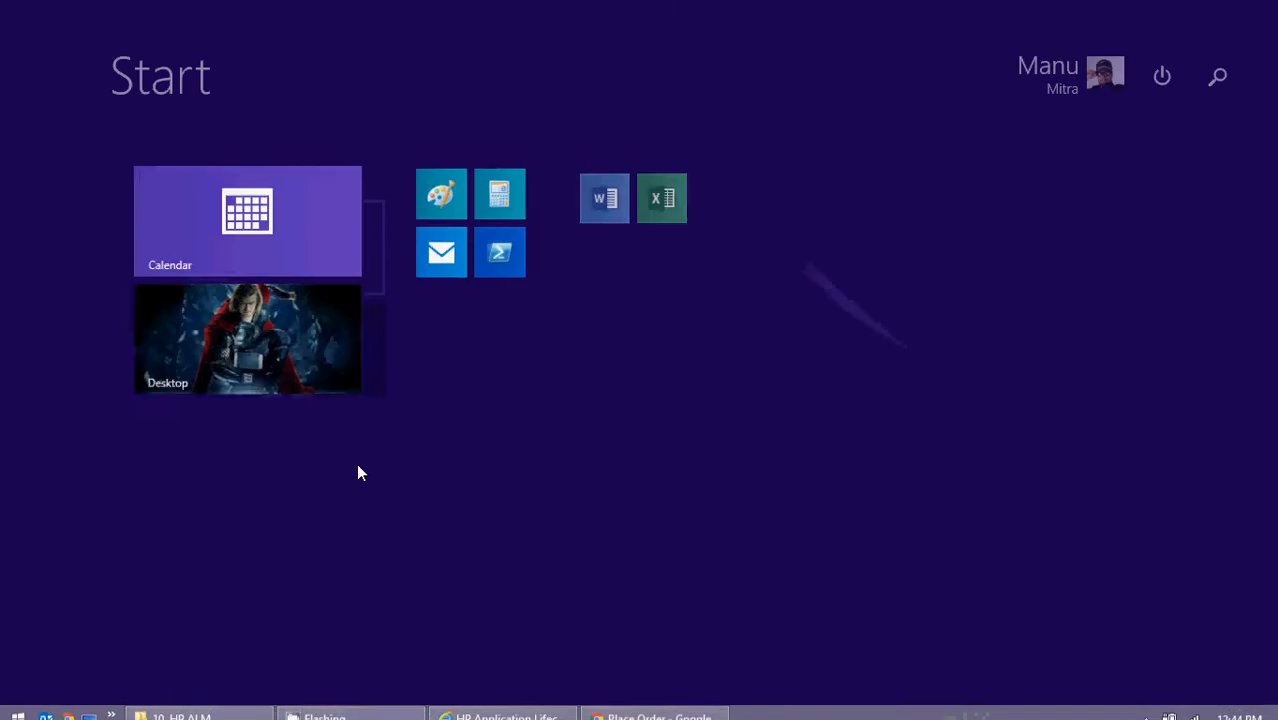
left_click(426, 192)
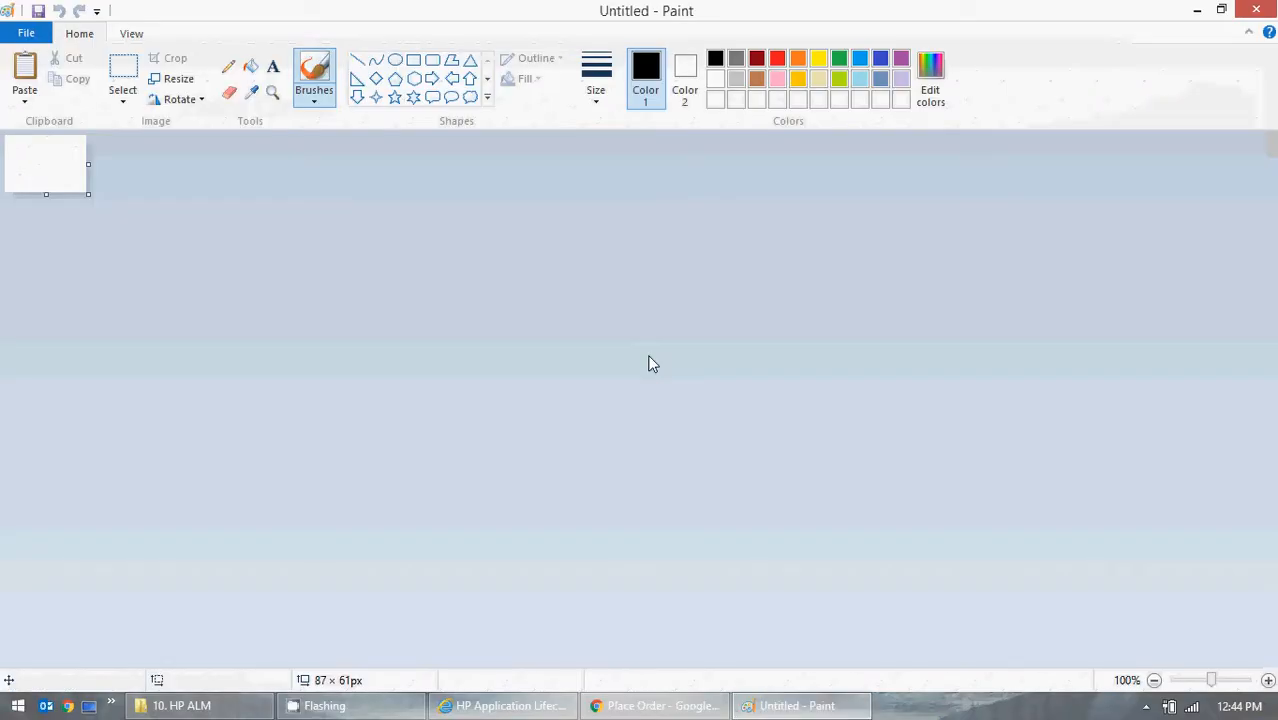
key("ctrl+v")
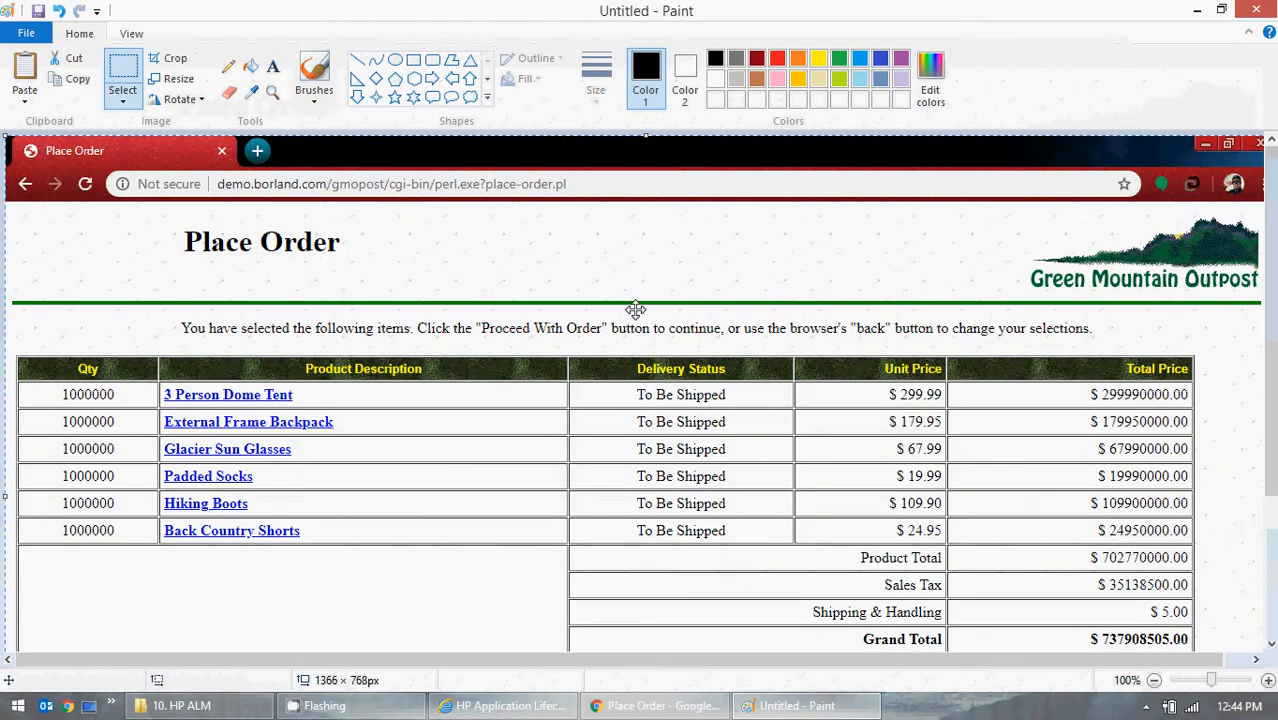
- Choose the rounded rectangle shape for marking up the pasted screenshot
scroll(630, 305, "down", 3)
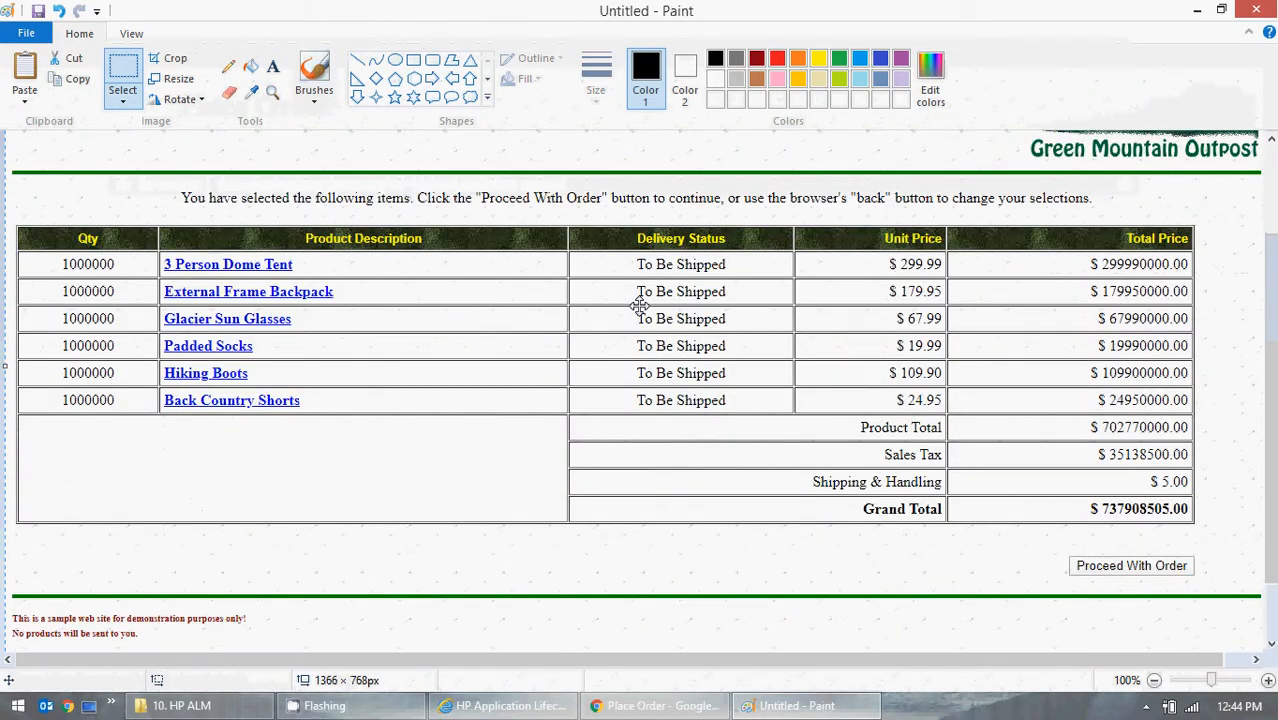
left_click(433, 62)
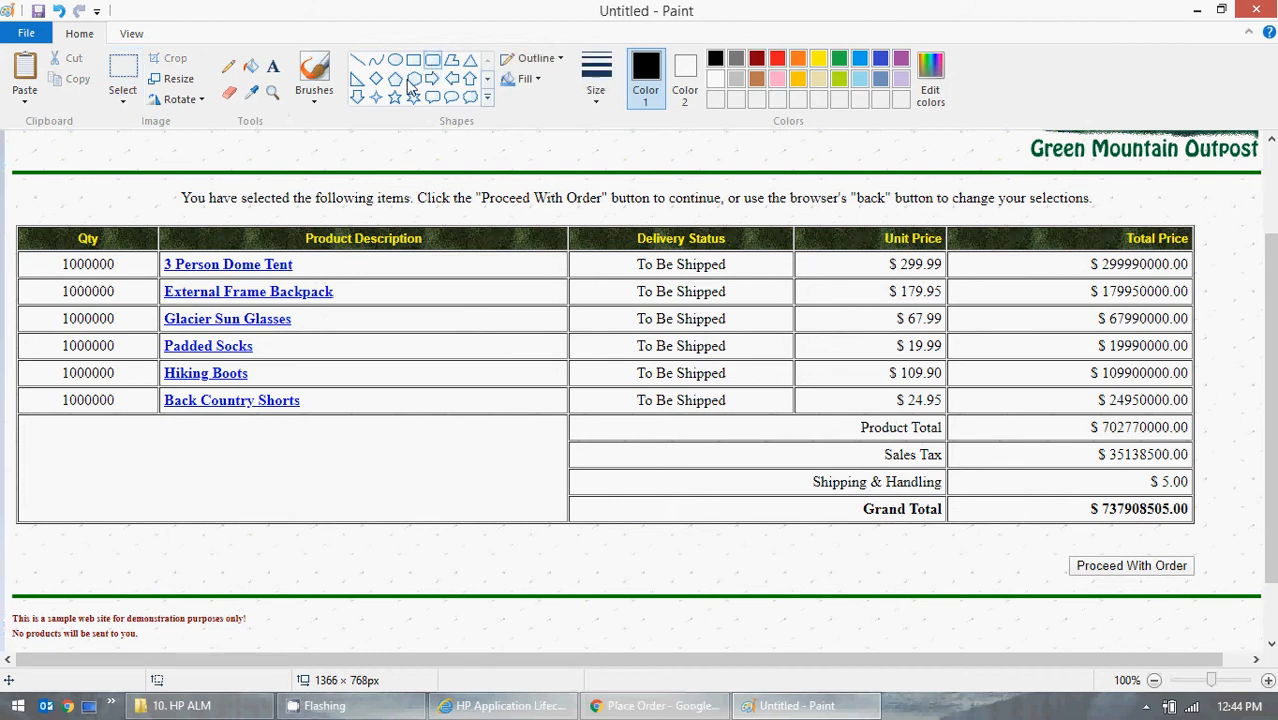
left_click(595, 72)
left_click(777, 62)
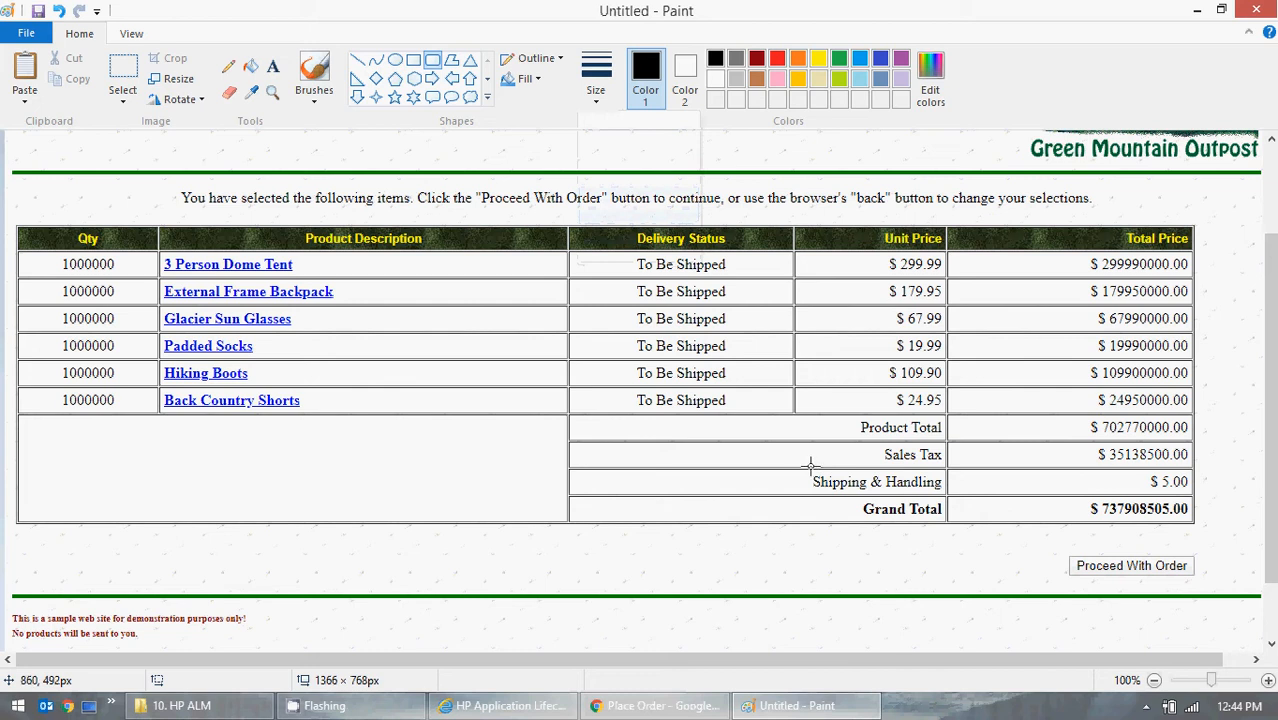
left_click_drag(810, 463, 845, 482)
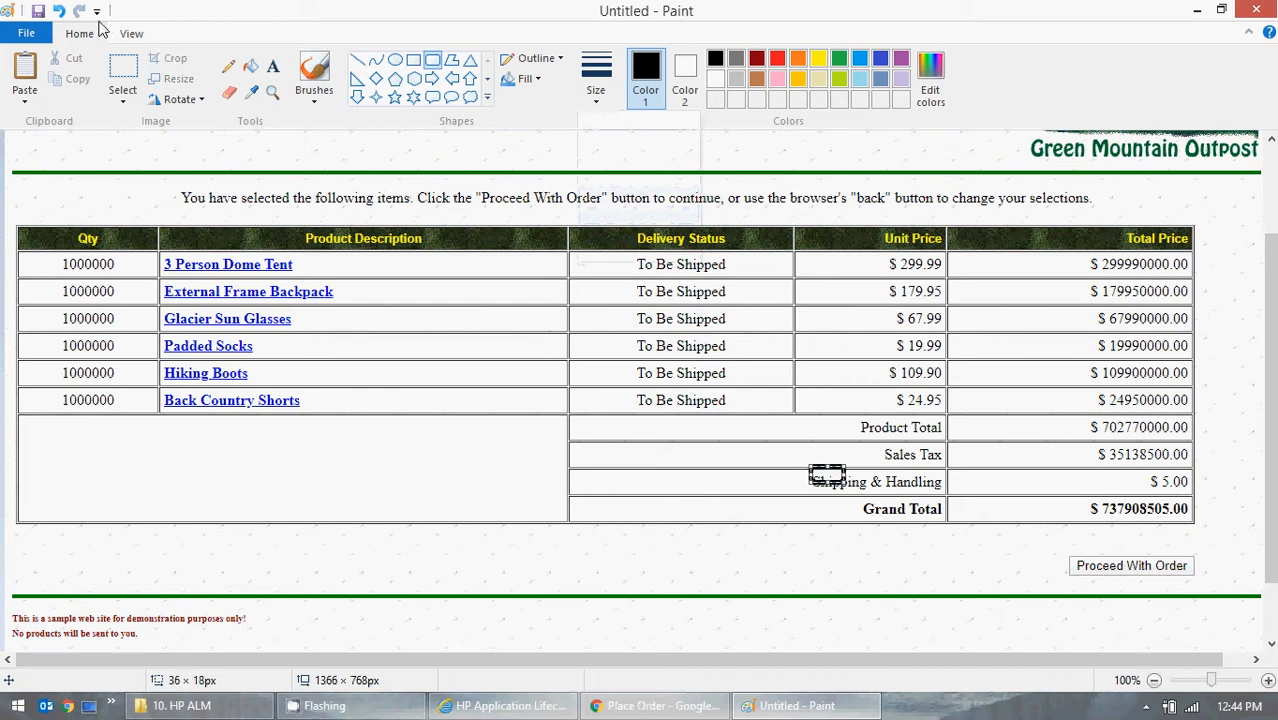
left_click(60, 12)
- Outline the Shipping & Handling row with a red rounded rectangle about 425 × 30 px, using the second-thinnest line width
left_click(596, 80)
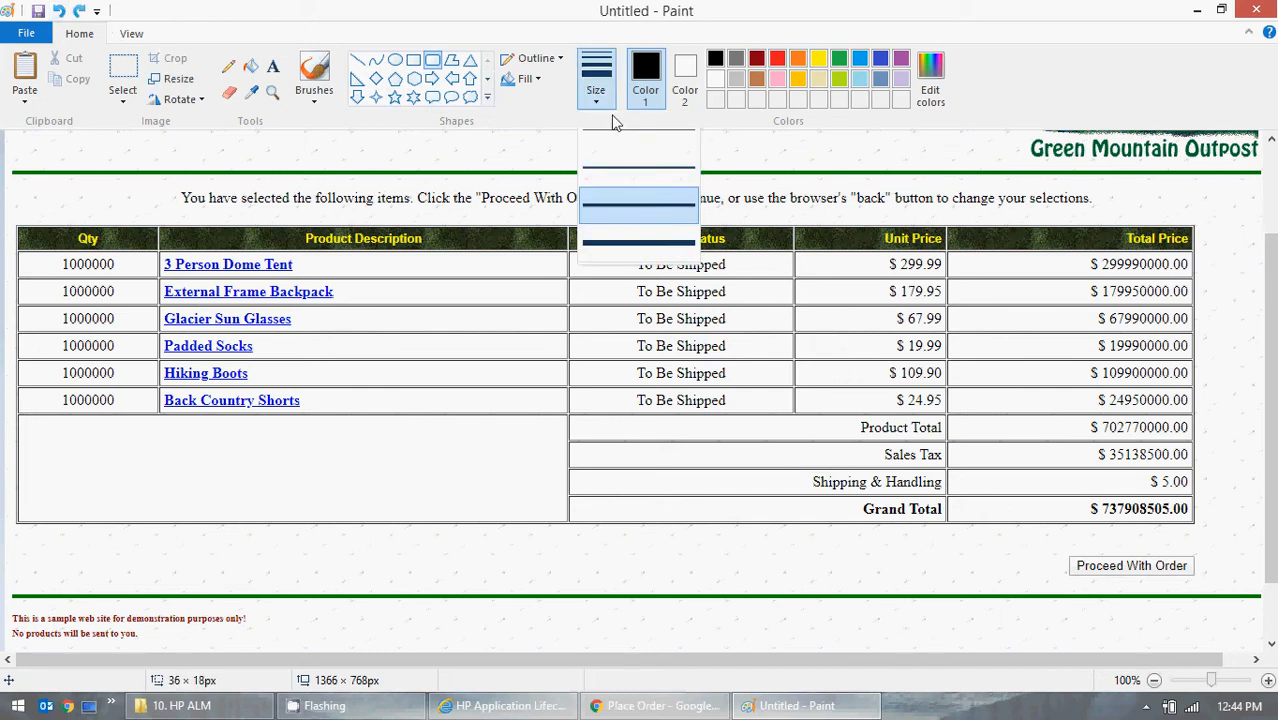
left_click(659, 168)
left_click(777, 58)
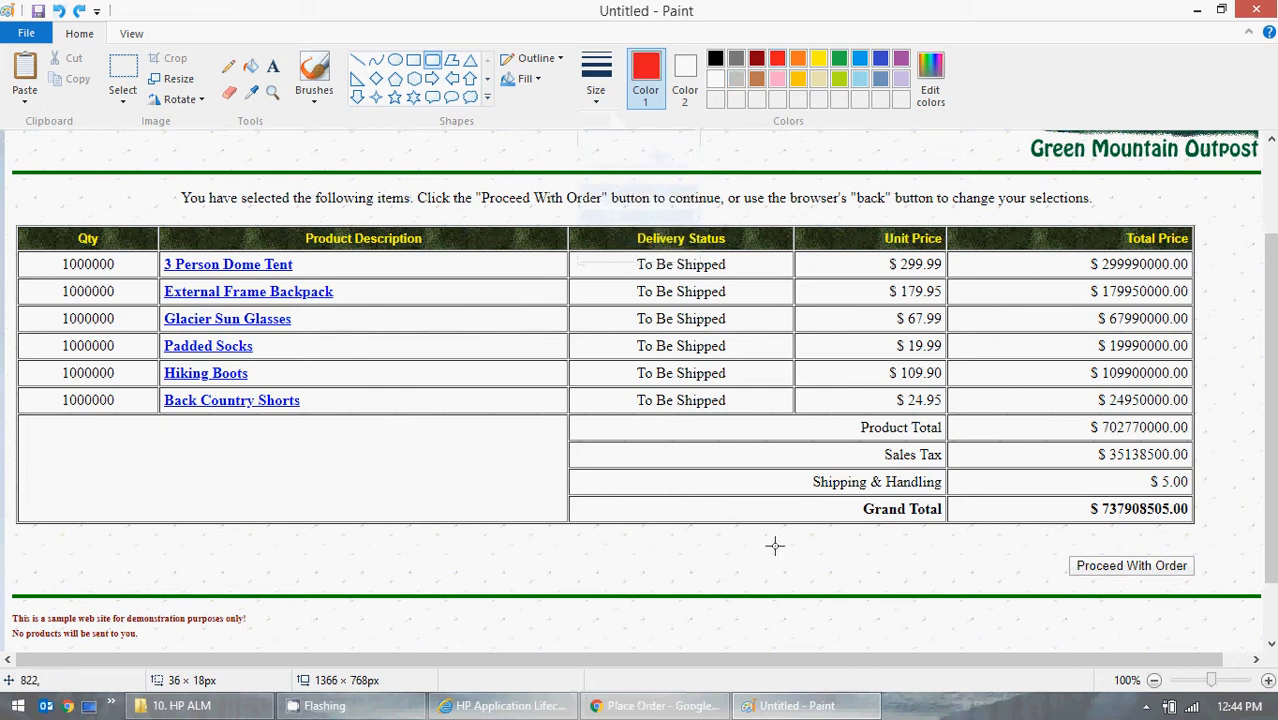
left_click_drag(805, 468, 1205, 494)
- Select and copy an area about 1341 × 702 px of the screenshot, from below the browser's tab strip down to its taskbar
scroll(571, 487, "up", 3)
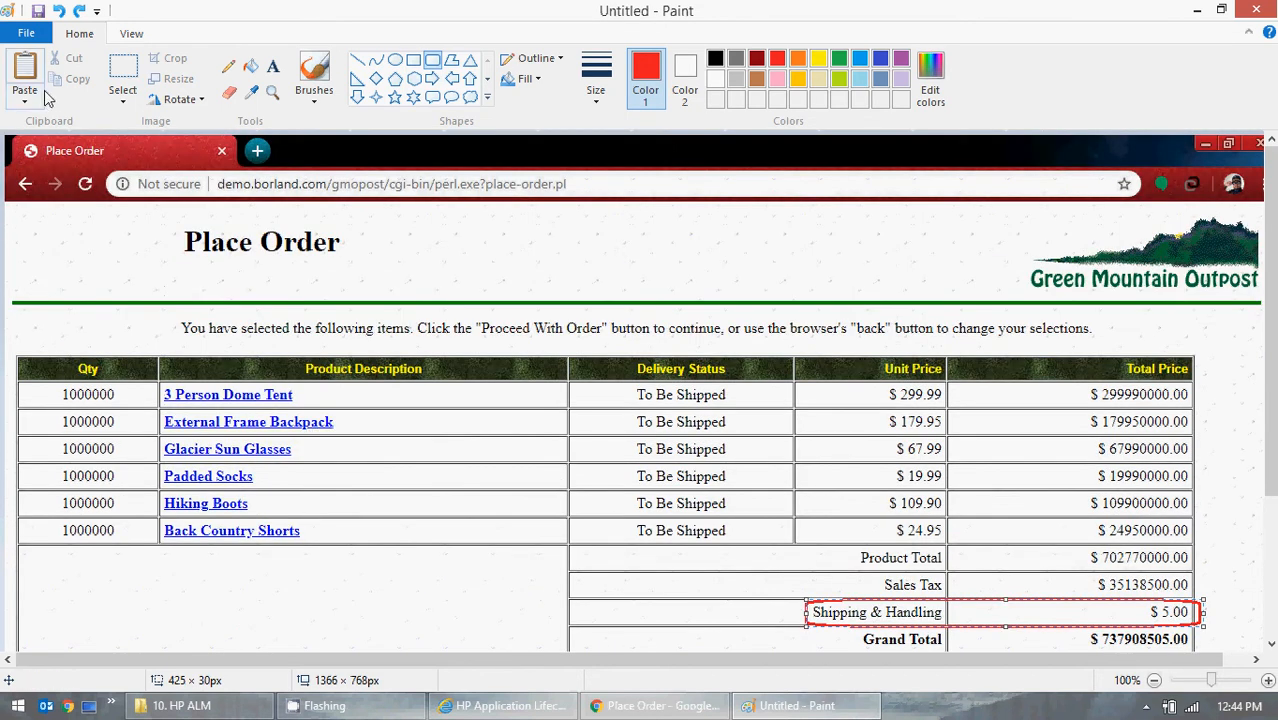
left_click(123, 100)
left_click(150, 143)
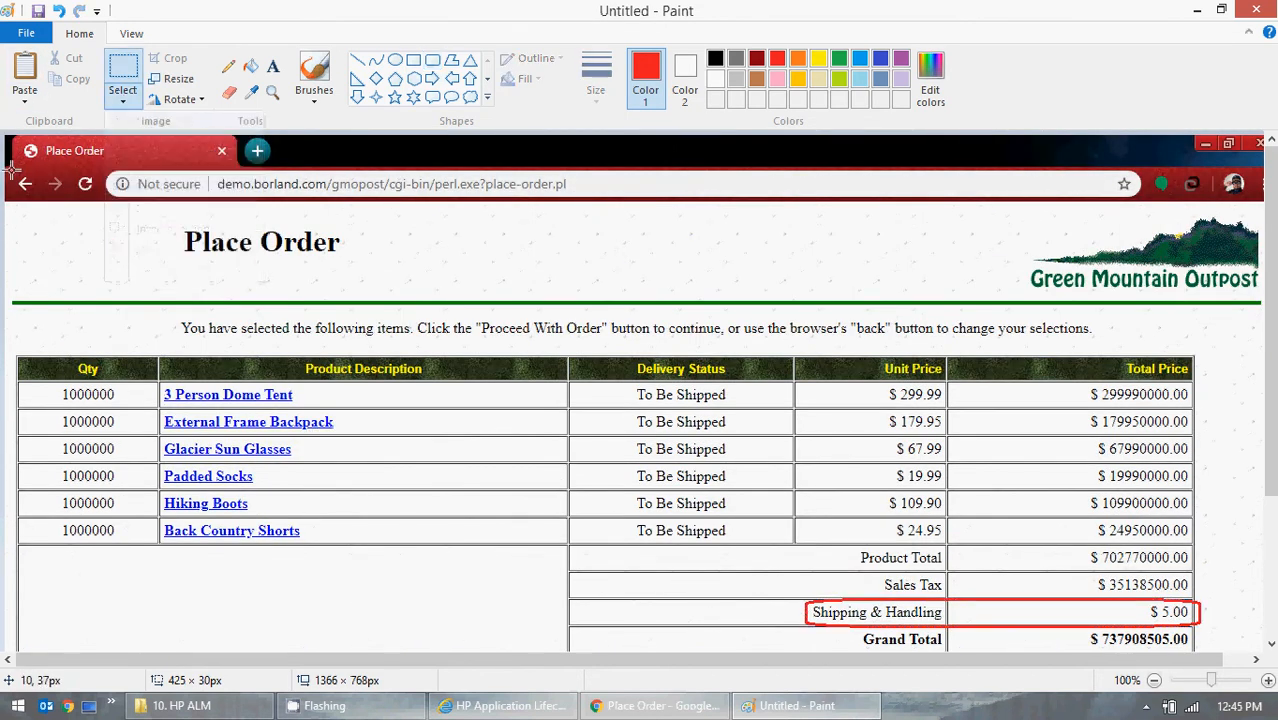
left_click_drag(6, 168, 1262, 616)
scroll(1104, 551, "down", 3)
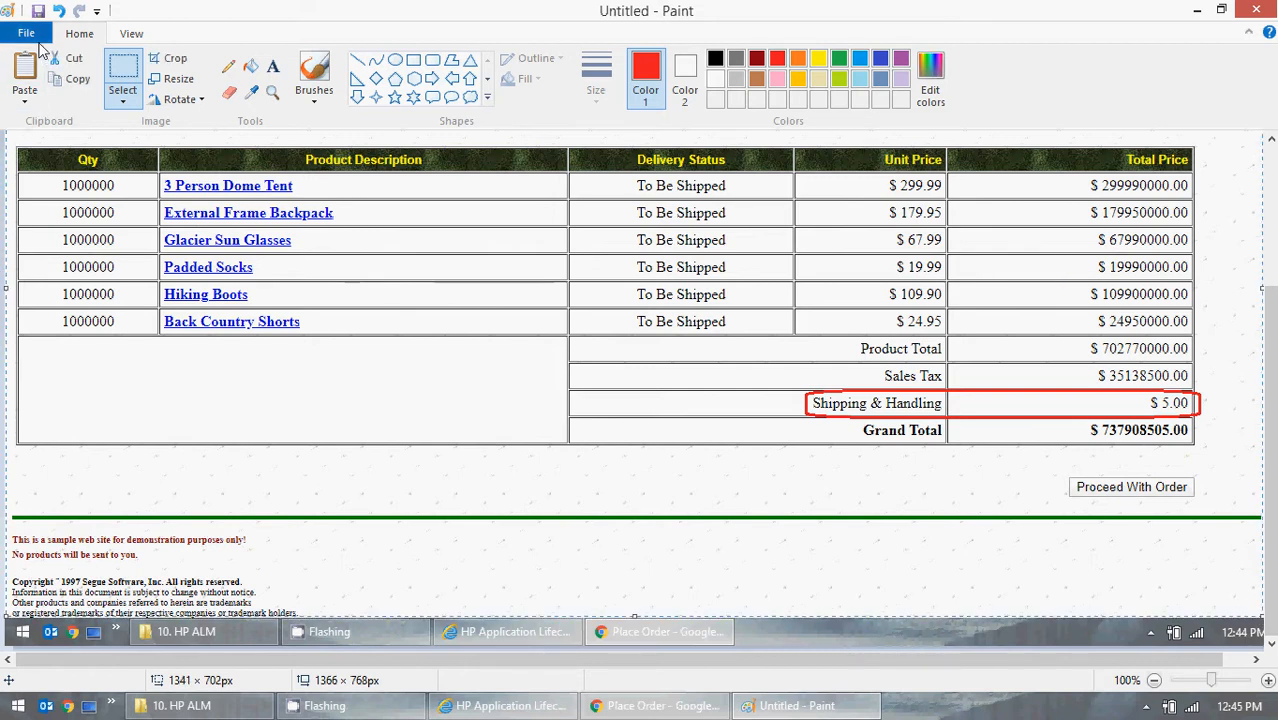
- Start a new picture without saving the current one and paste the copied screenshot area
left_click(38, 42)
left_click(58, 76)
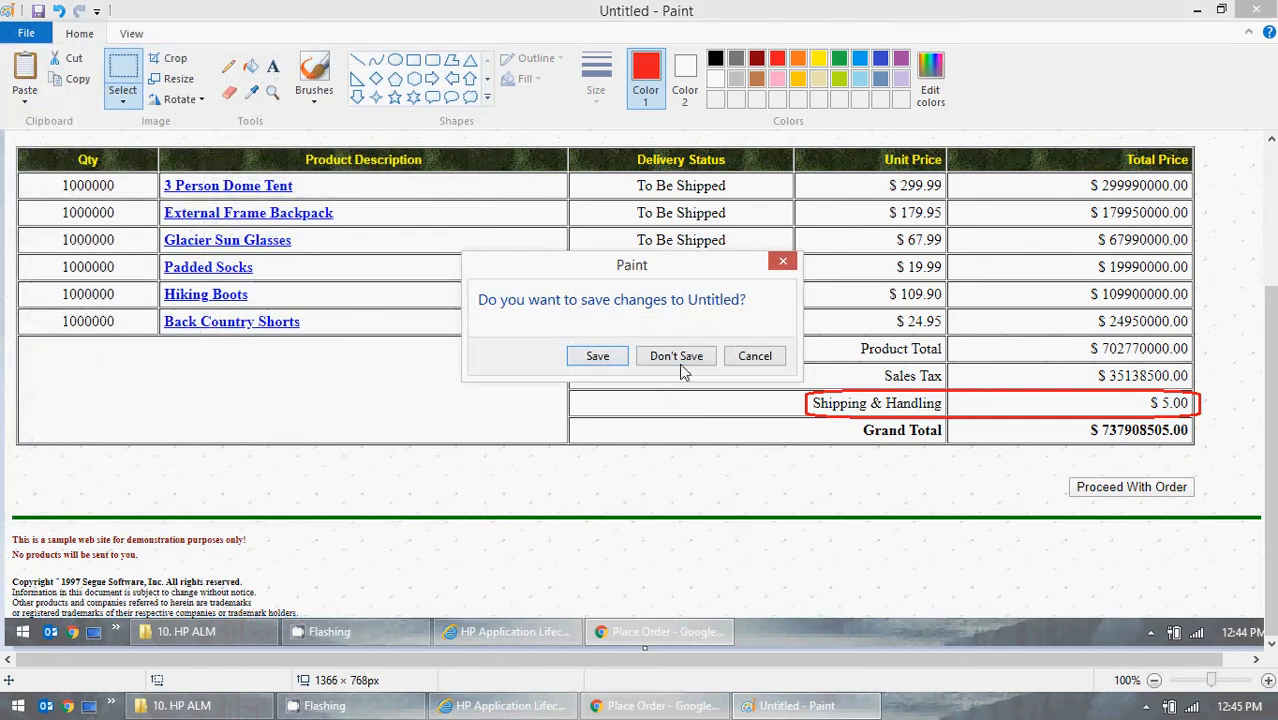
left_click(680, 357)
key("ctrl+v")
- Save the cropped screenshot on the Desktop as Defect.png
left_click(25, 34)
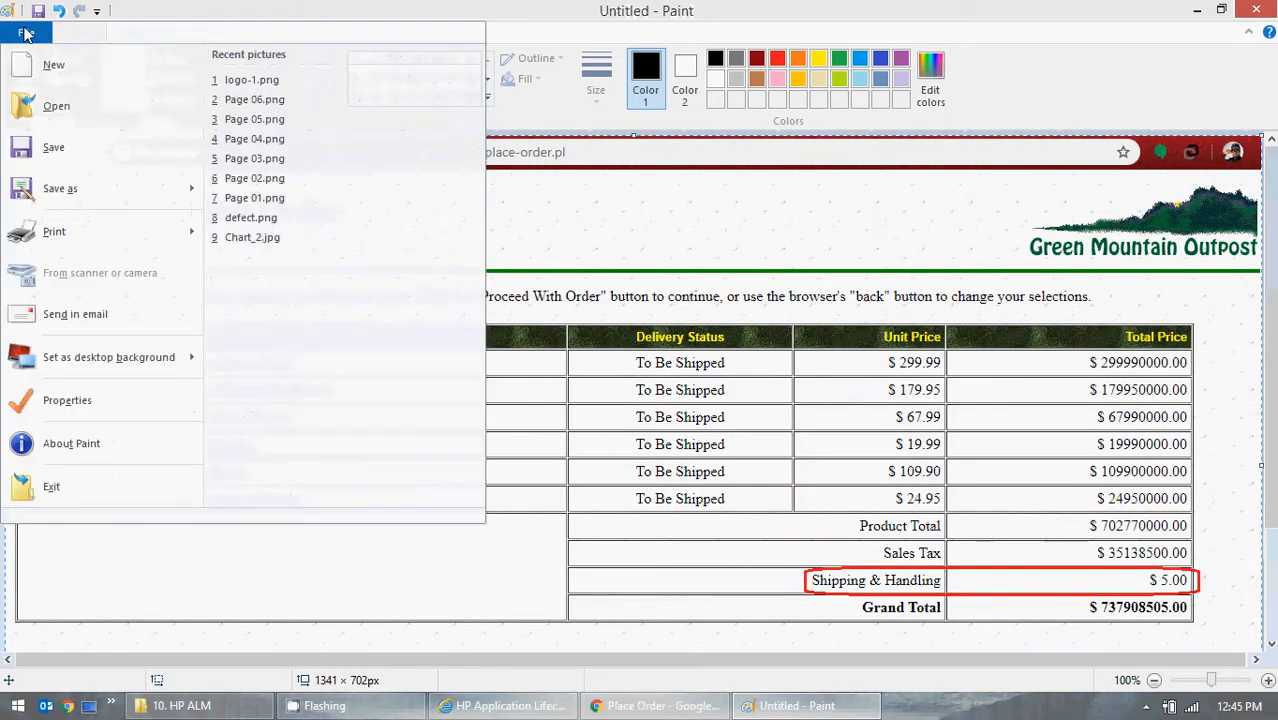
left_click(88, 160)
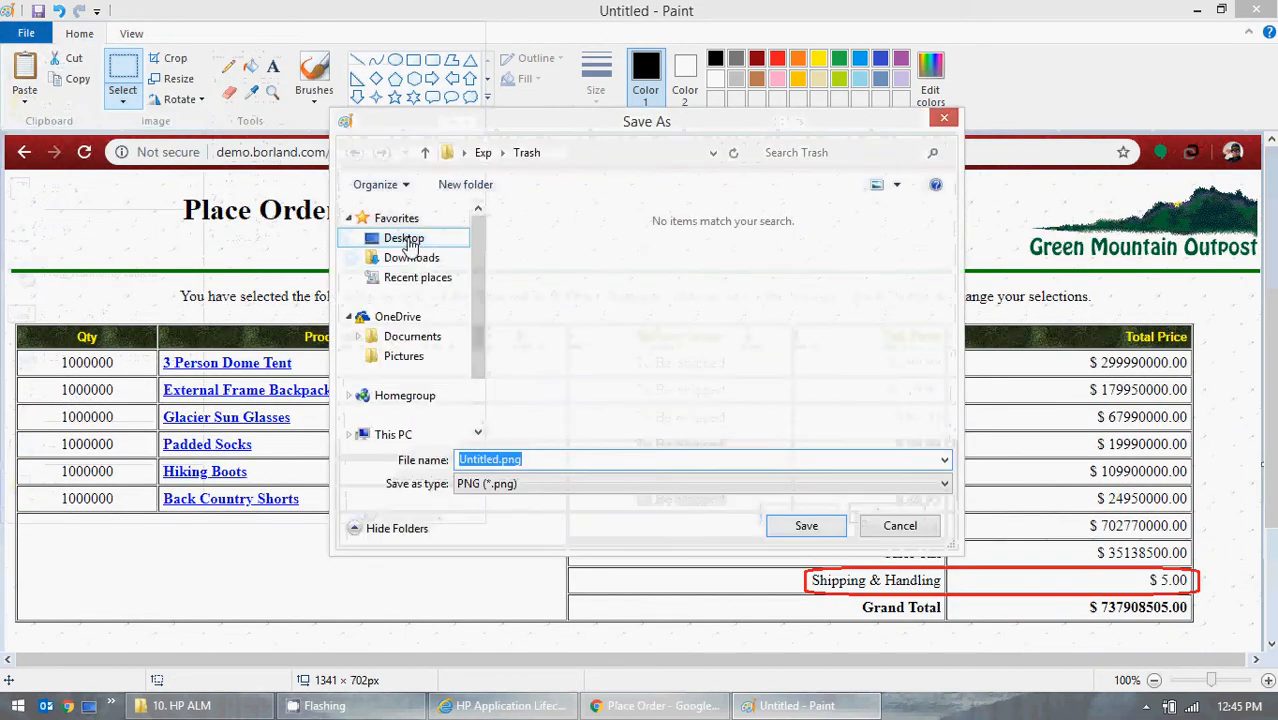
left_click(410, 240)
left_click(500, 459)
left_click(500, 459)
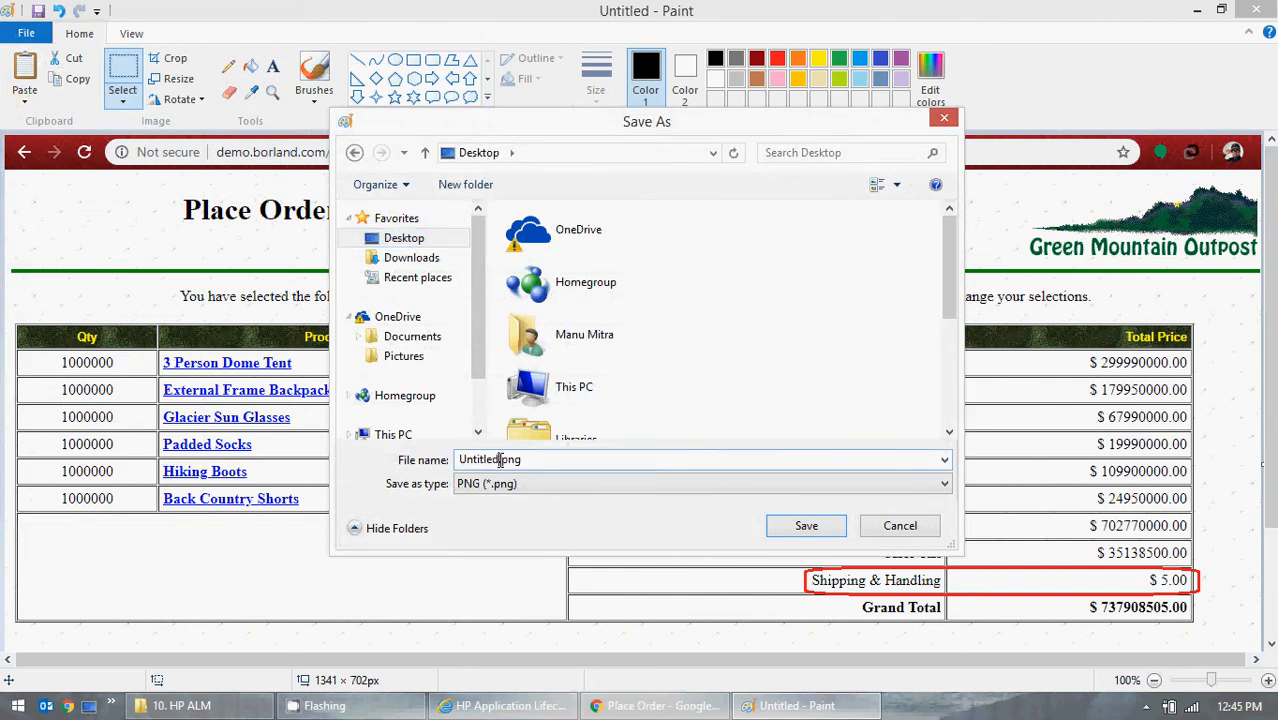
left_click_drag(500, 460, 418, 462)
left_click(501, 460)
left_click_drag(500, 459, 415, 460)
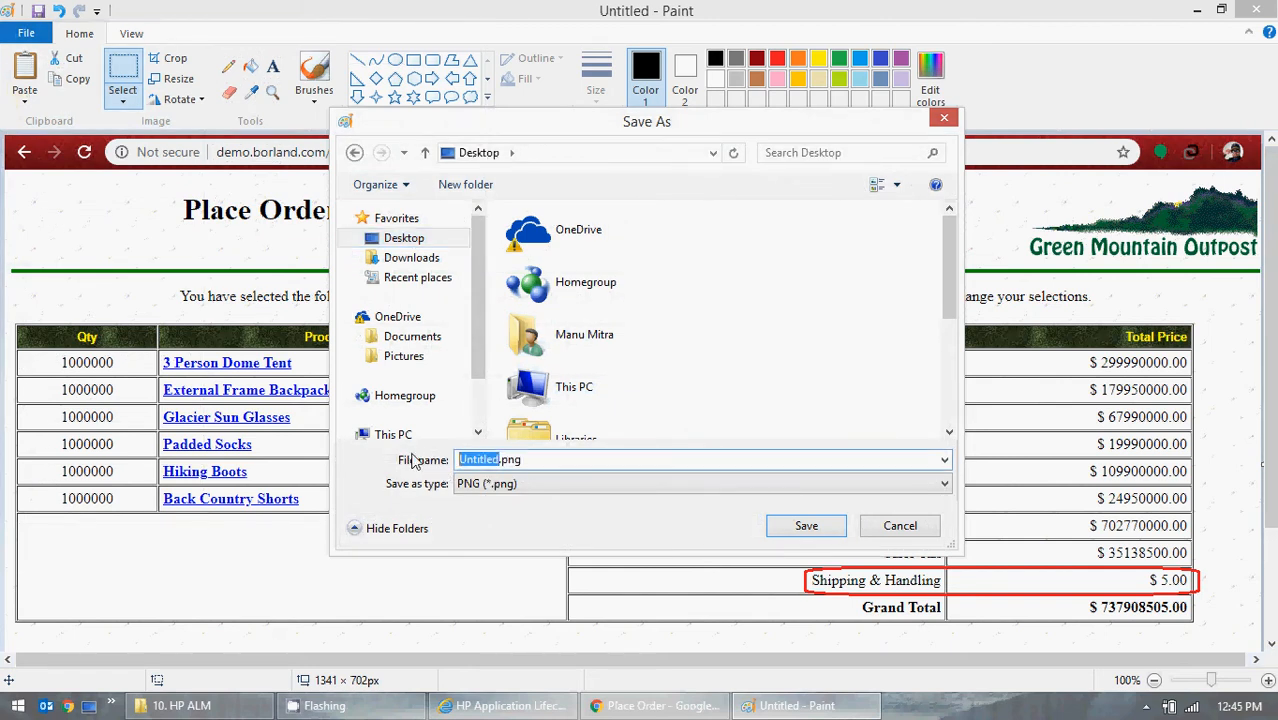
type("Defect")
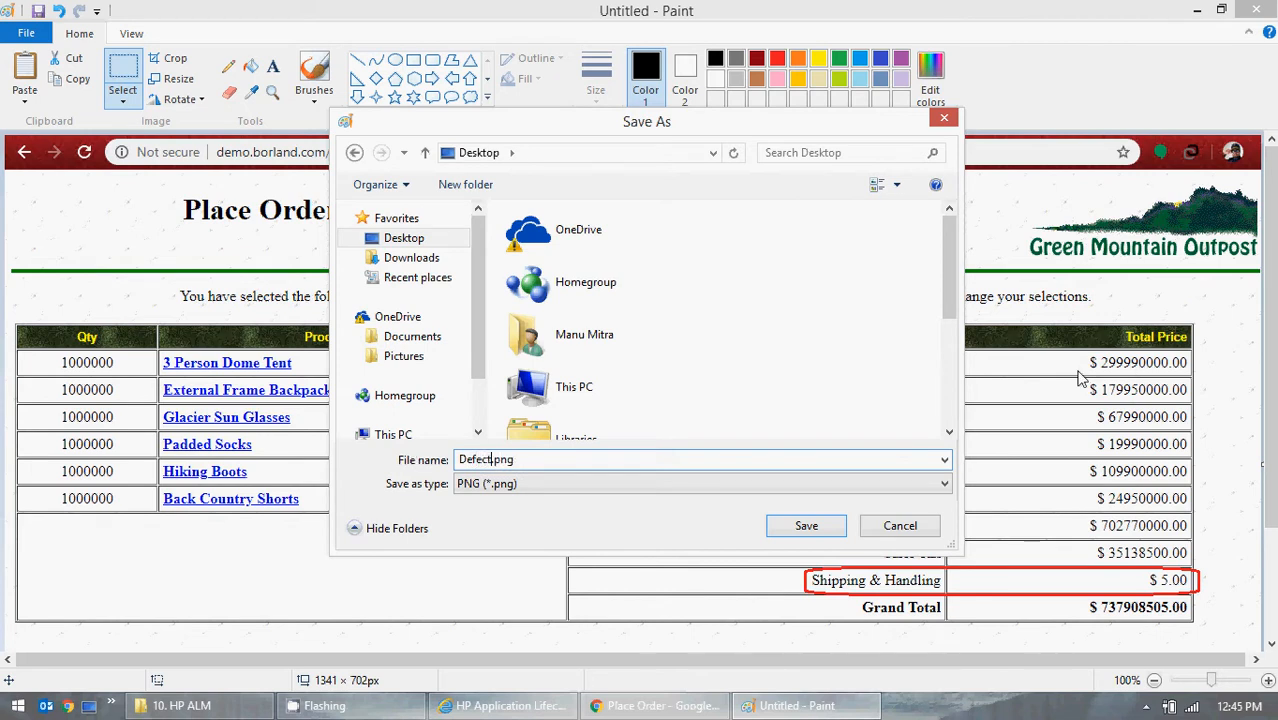
left_click(790, 525)
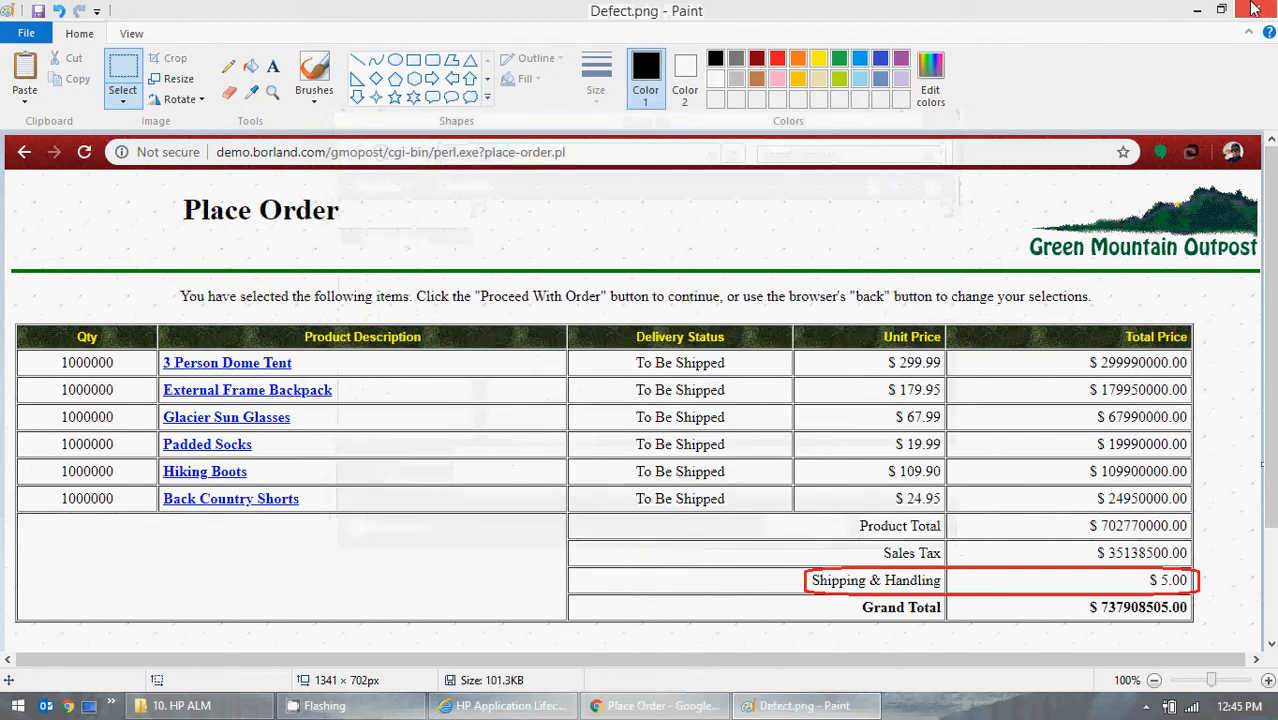
- Switch to HP ALM and enter "Shipping and Handling - GMO Online project" as the new defect's summary
left_click(1197, 9)
left_click(1201, 9)
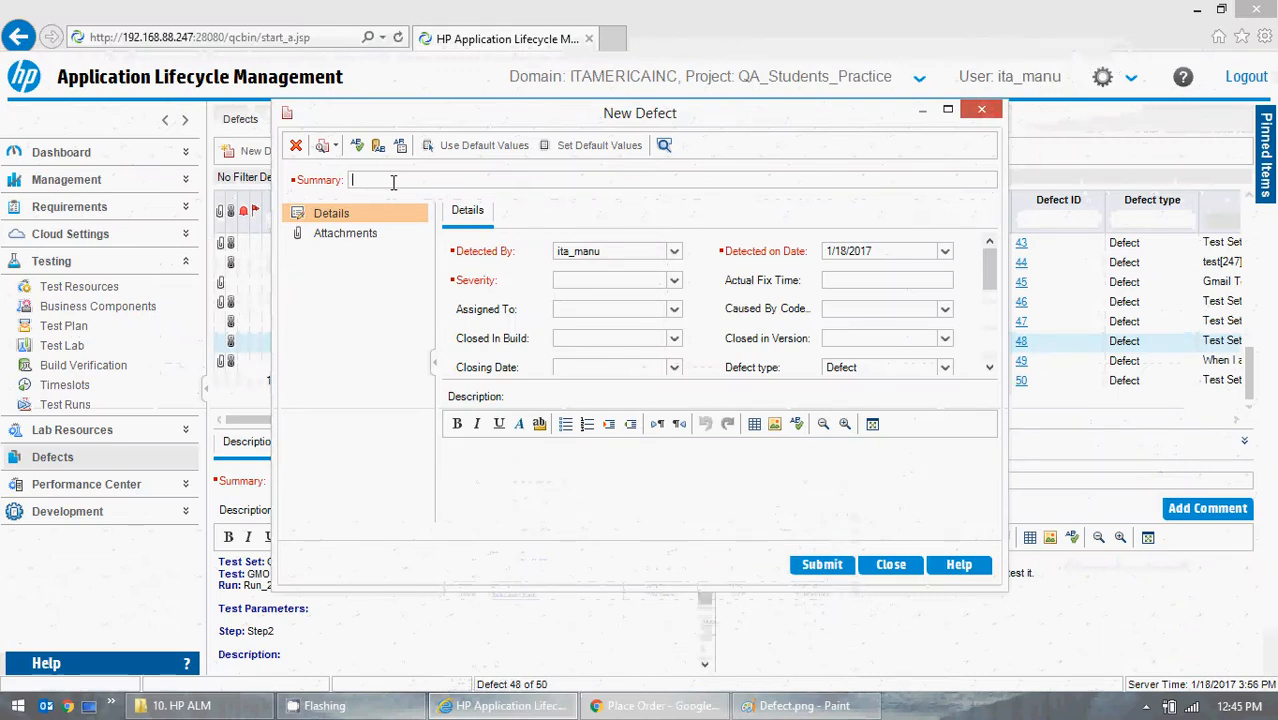
left_click(500, 706)
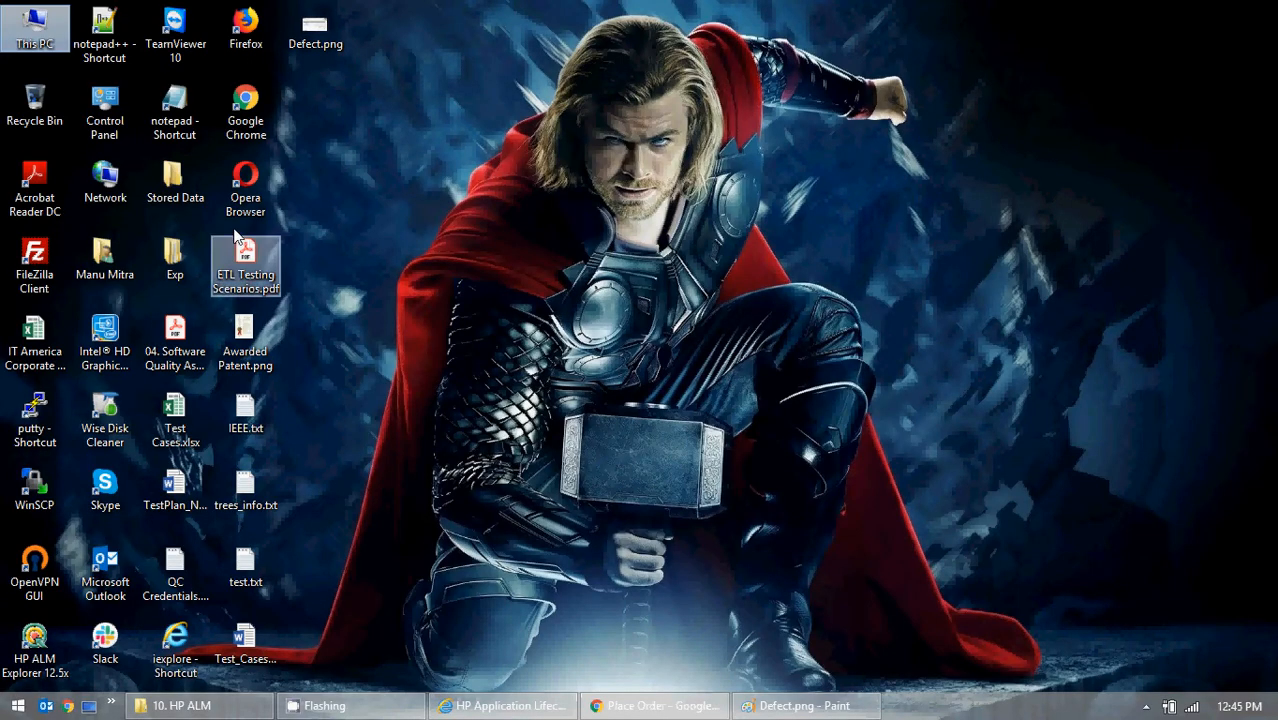
left_click(545, 705)
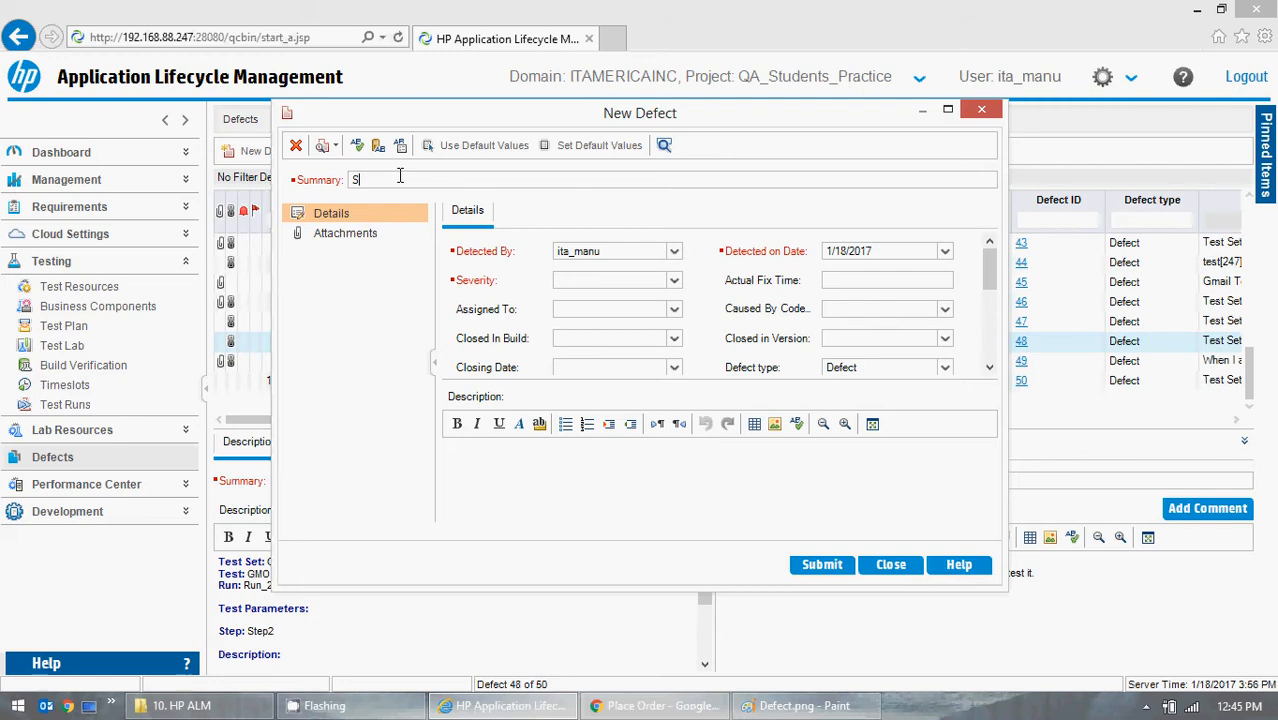
type("ing and Handling -GMO Online")
left_click(457, 180)
left_click(564, 181)
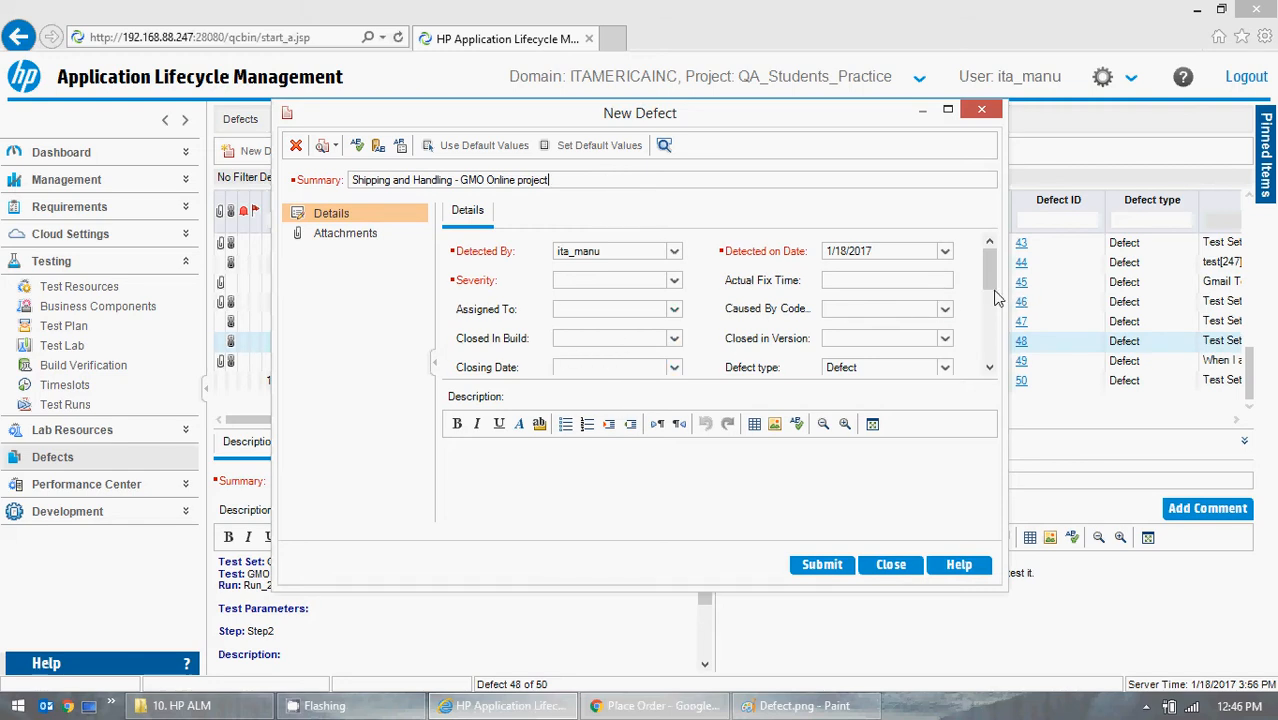
- Enter the description "Whenever I am trying order in large quantities, shipping and Handling fees is showing as $5."
left_click(530, 473)
left_click(565, 470)
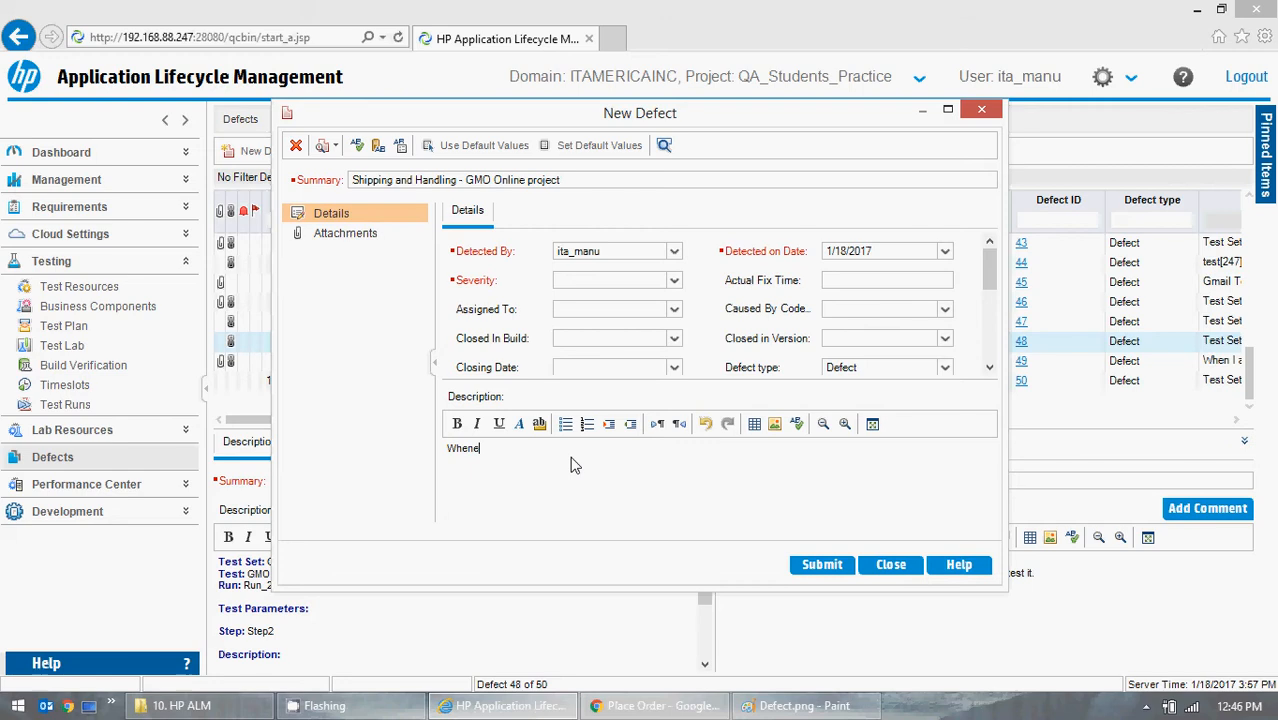
type("Whenever I am trying order in large quantities")
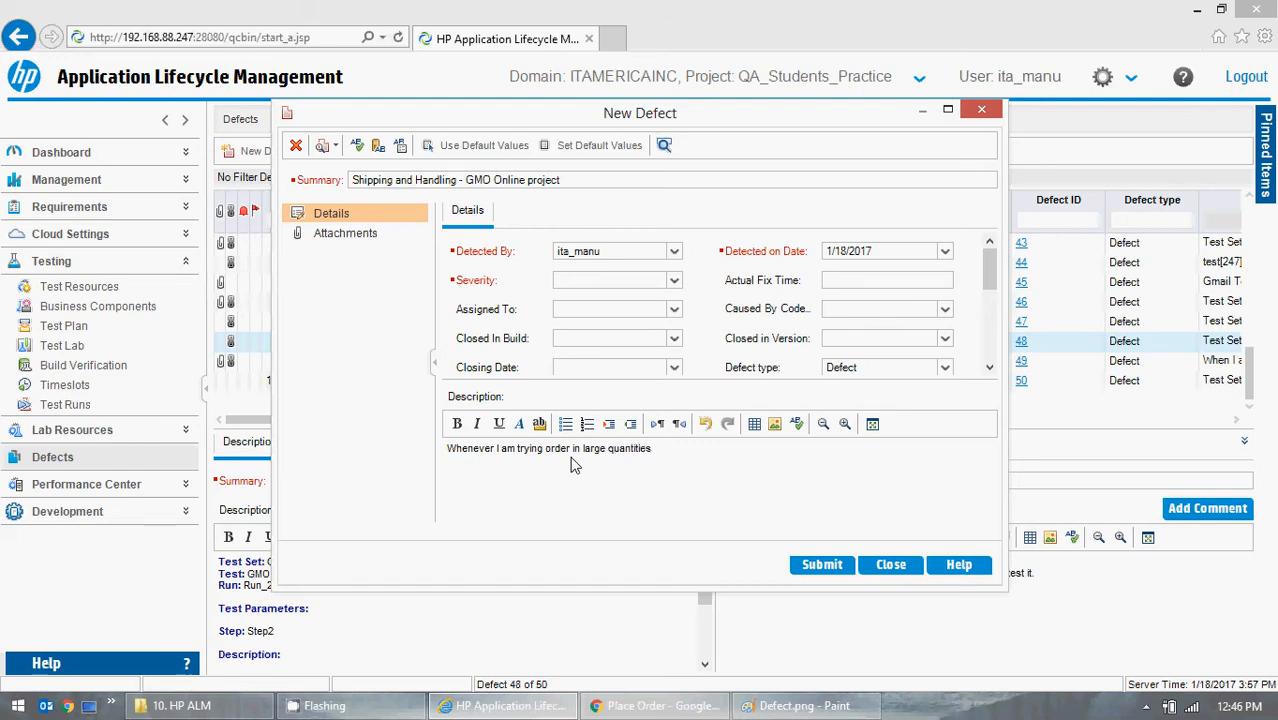
type("hipping and Handling")
left_click(655, 706)
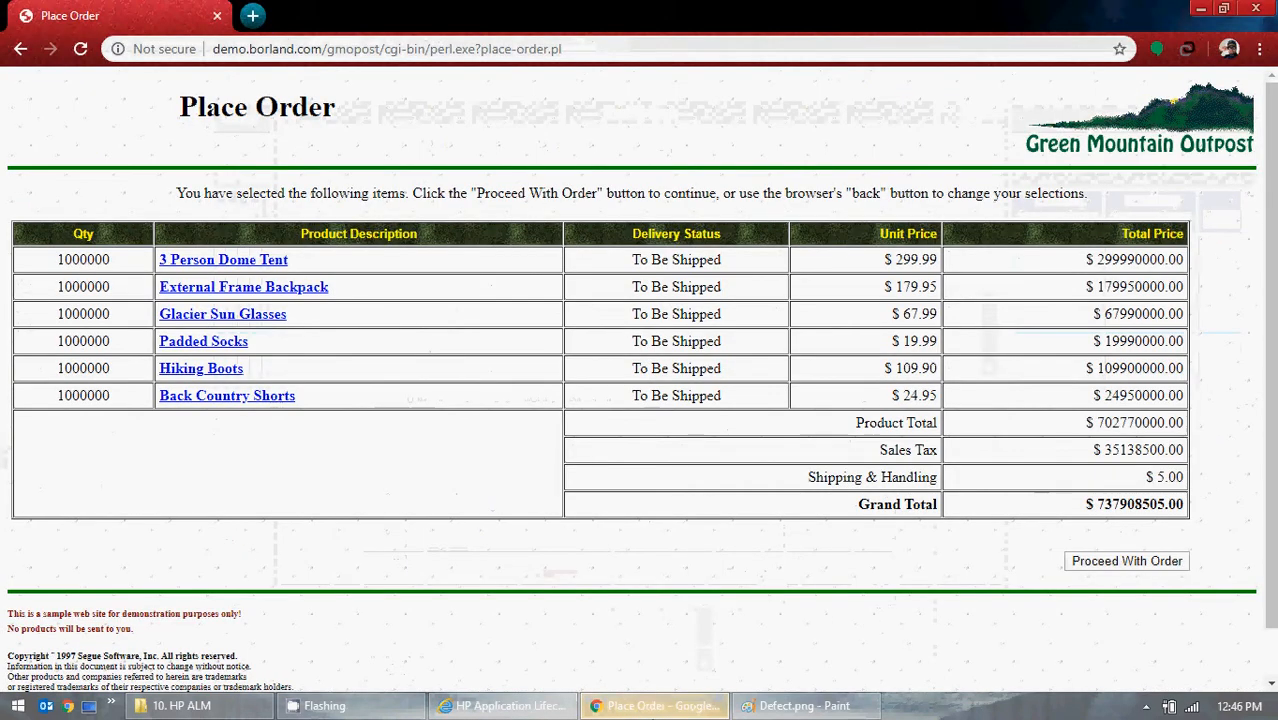
left_click(503, 706)
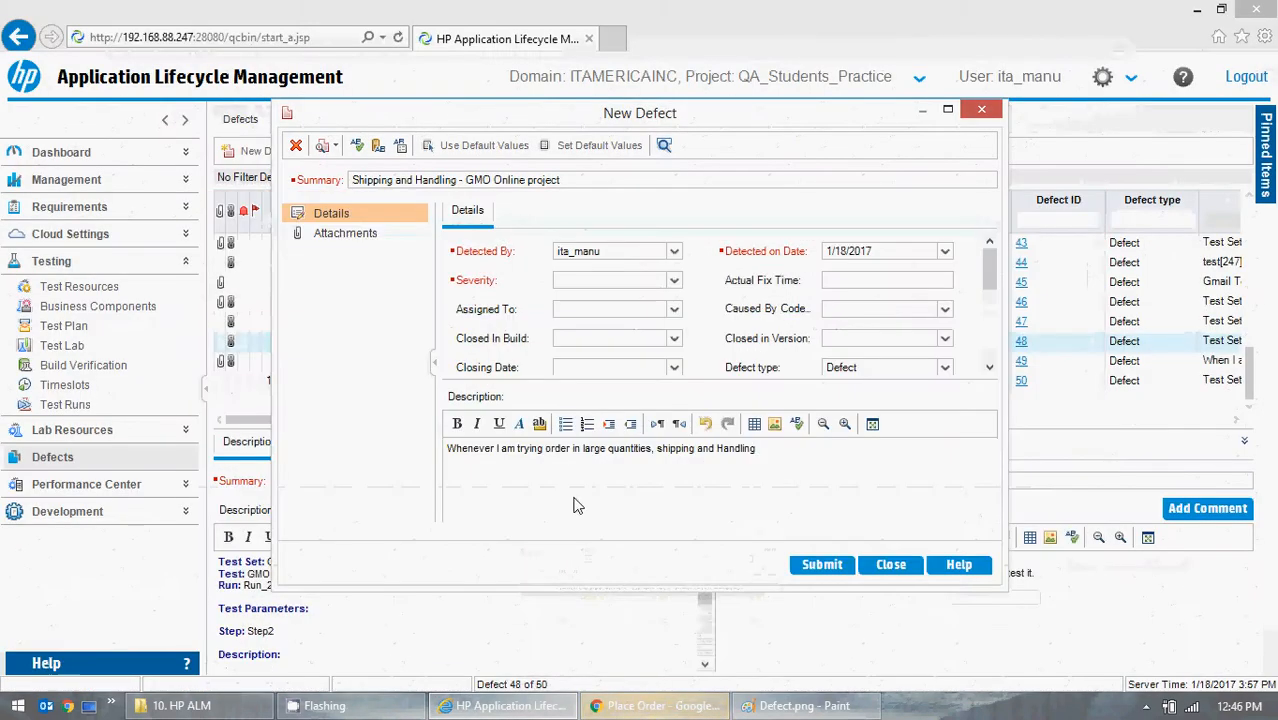
type("fees ")
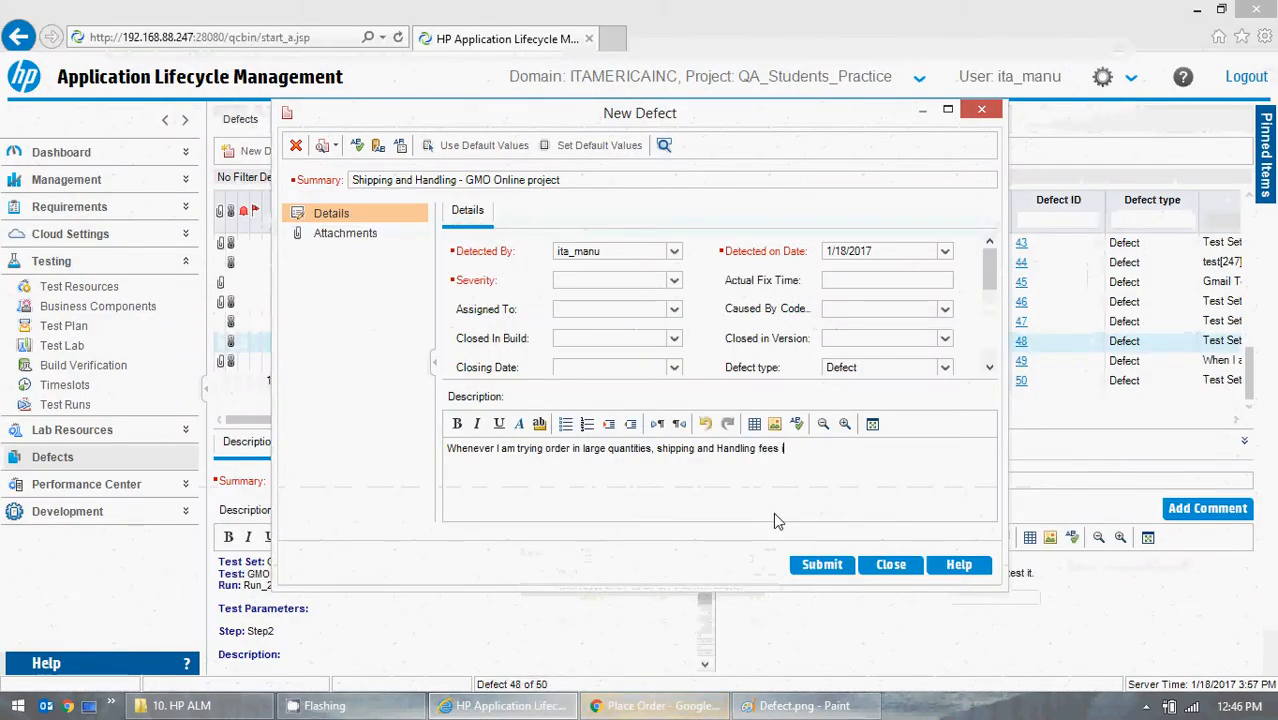
type("is showing ")
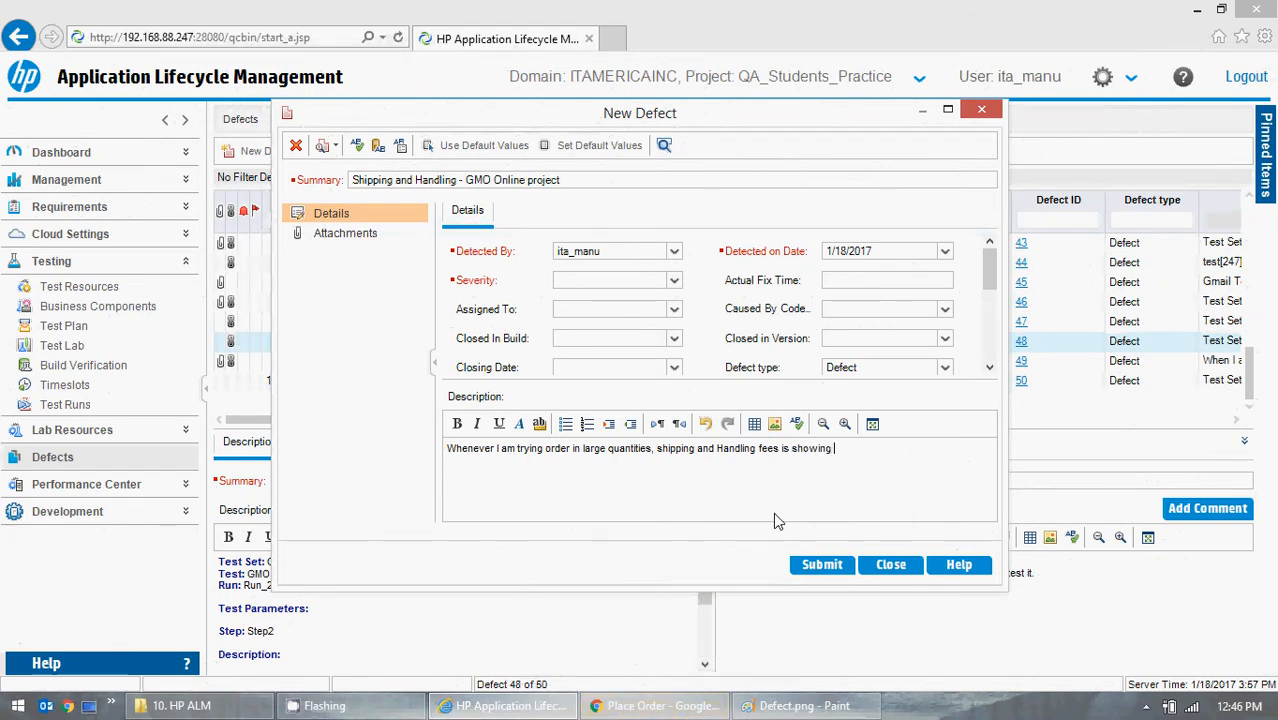
type("as $5.")
- Add a second description line reading "For more information, please view the below screenshot"
key("Return")
type("For more inform")
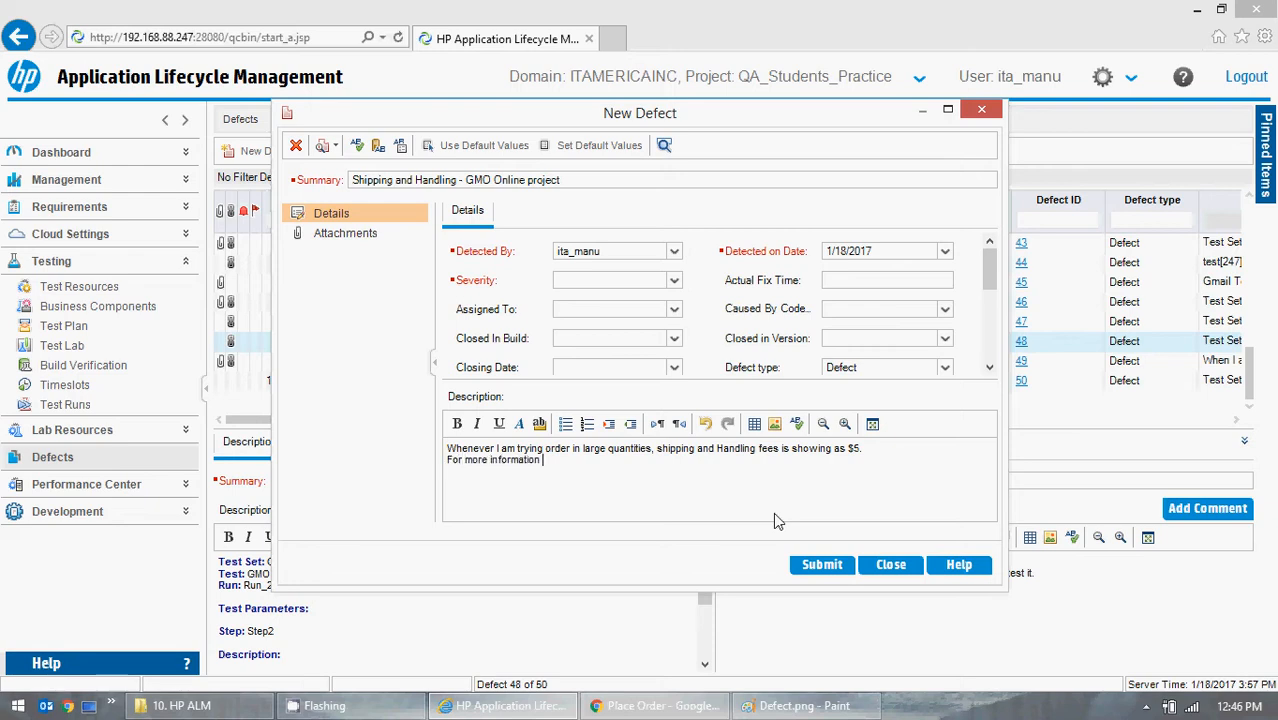
type("ation, please view the below screenshot")
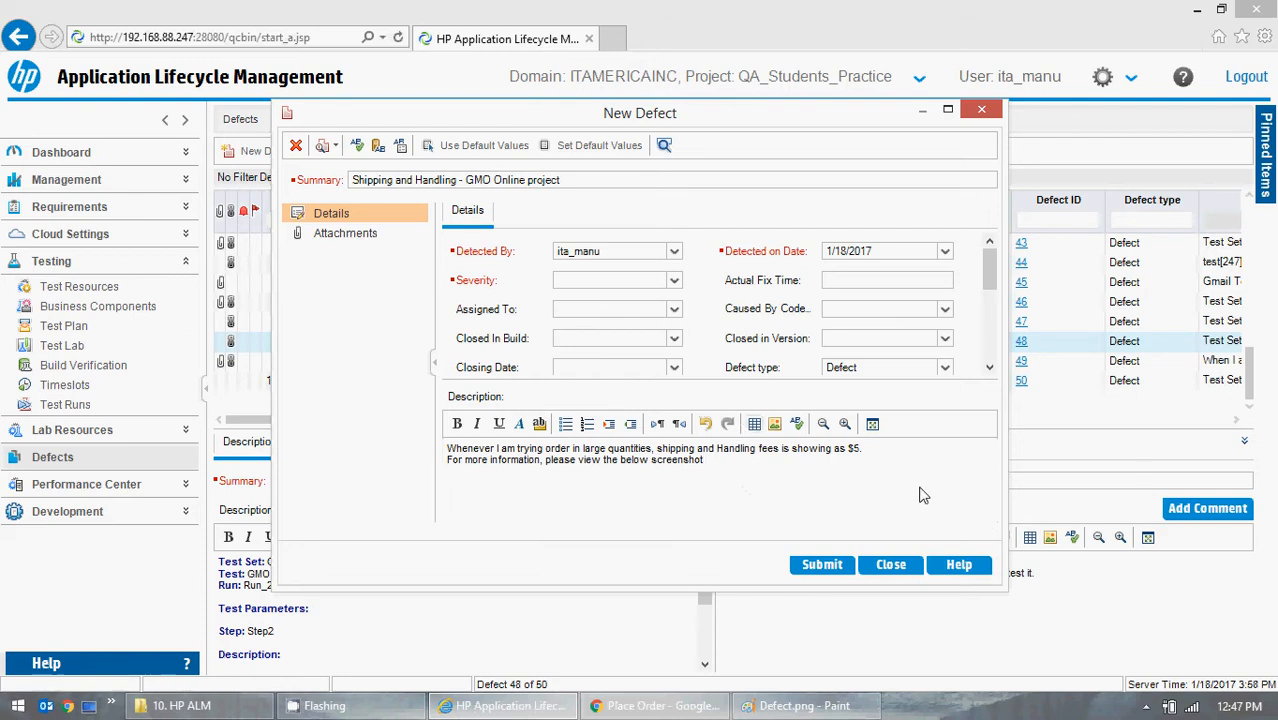
- Insert Defect.png from the Desktop into the defect description with an image size of 50%
left_click(776, 425)
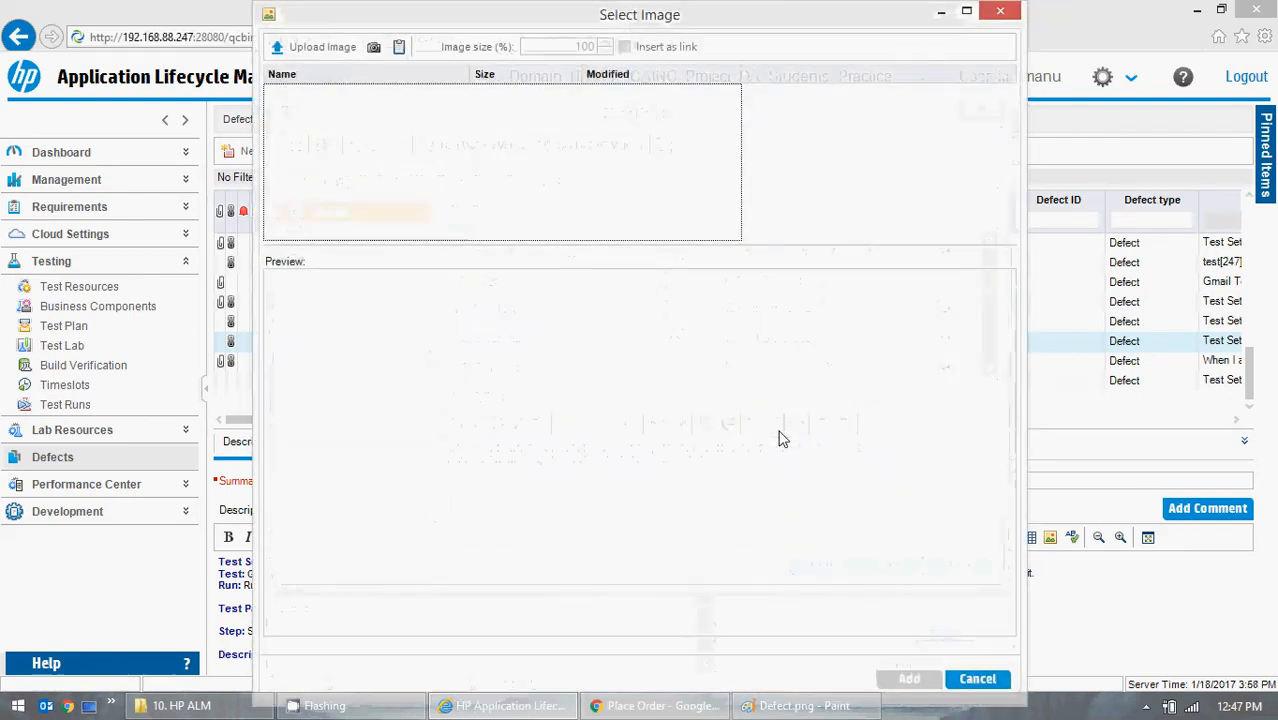
left_click(335, 47)
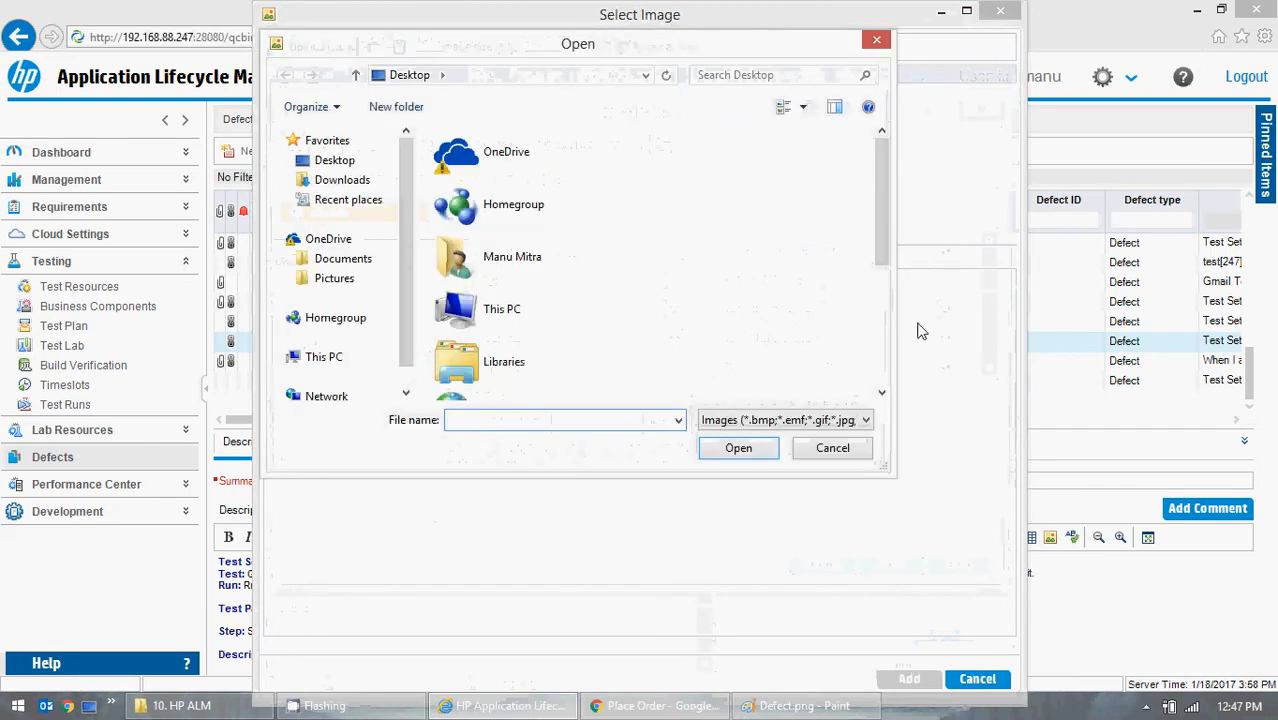
scroll(810, 250, "down", 3)
left_click(513, 375)
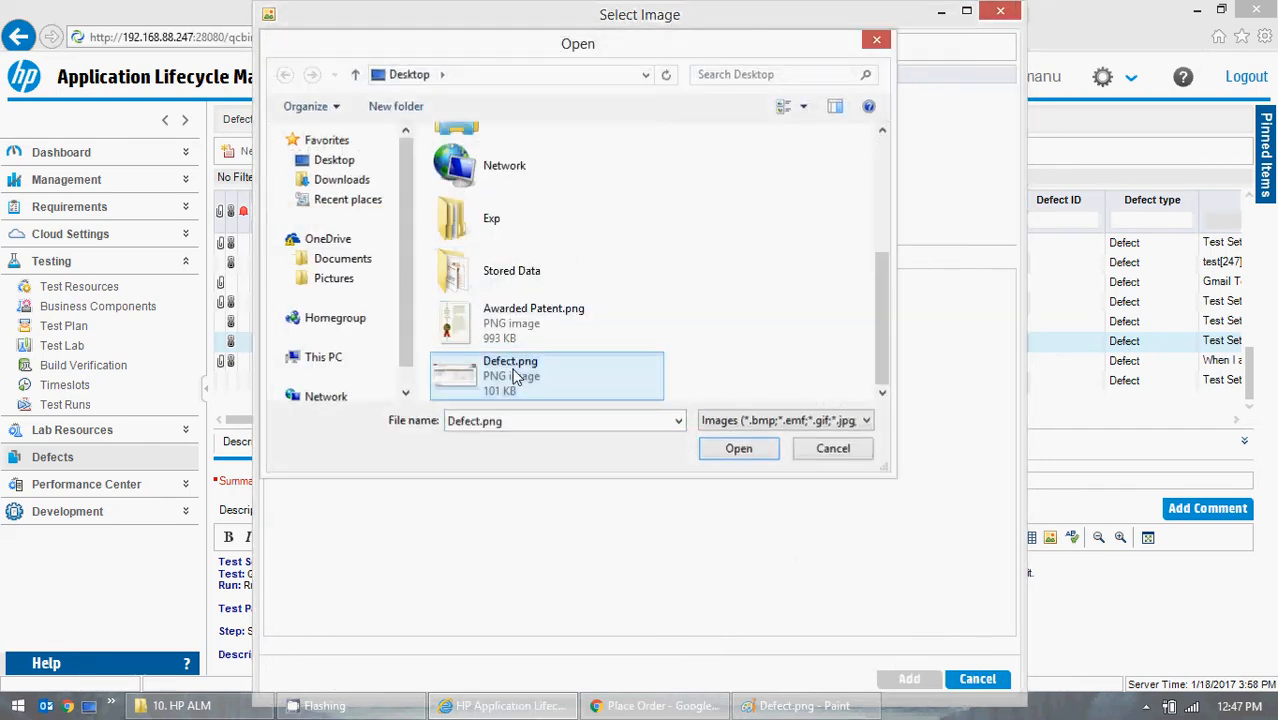
left_click(738, 448)
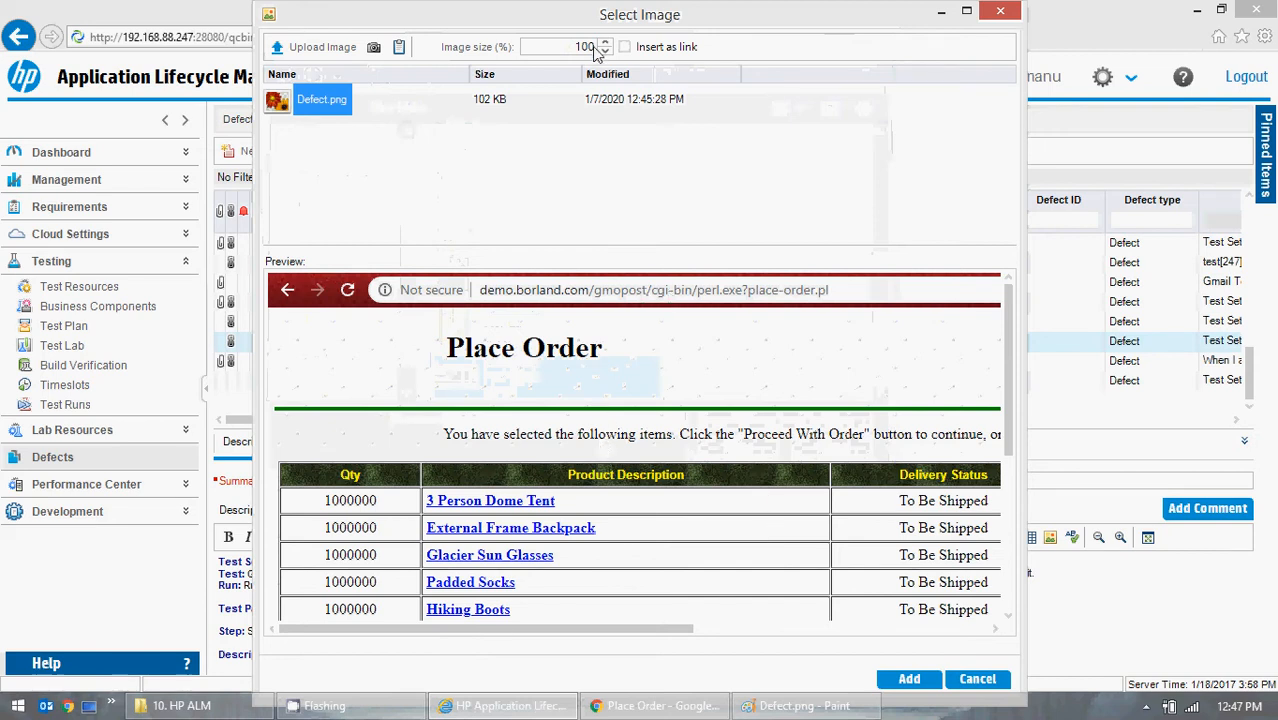
double_click(580, 47)
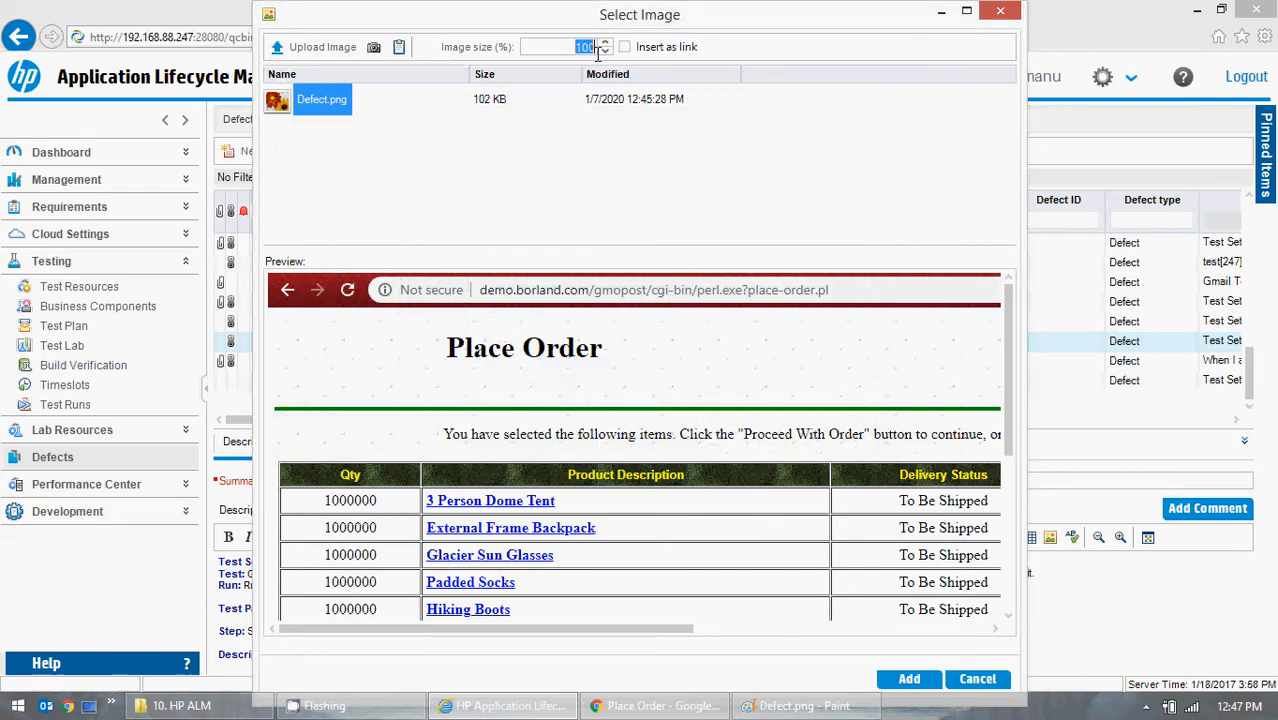
type("50")
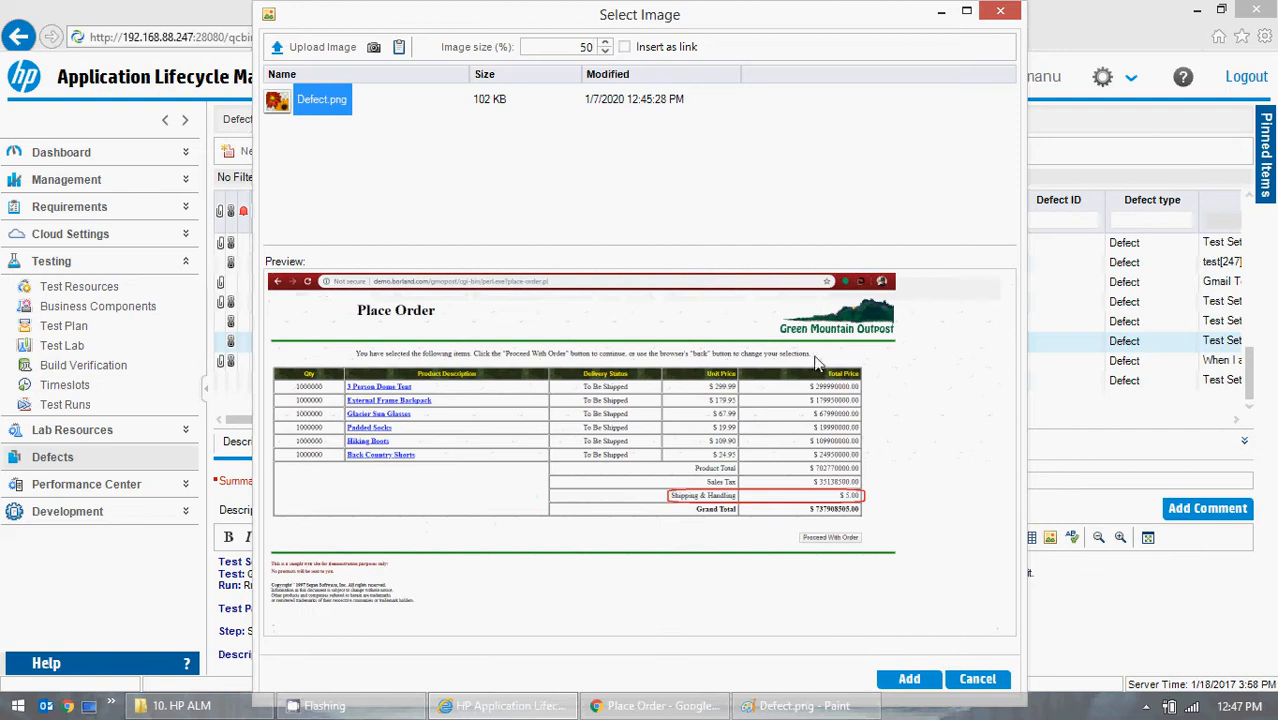
left_click(905, 681)
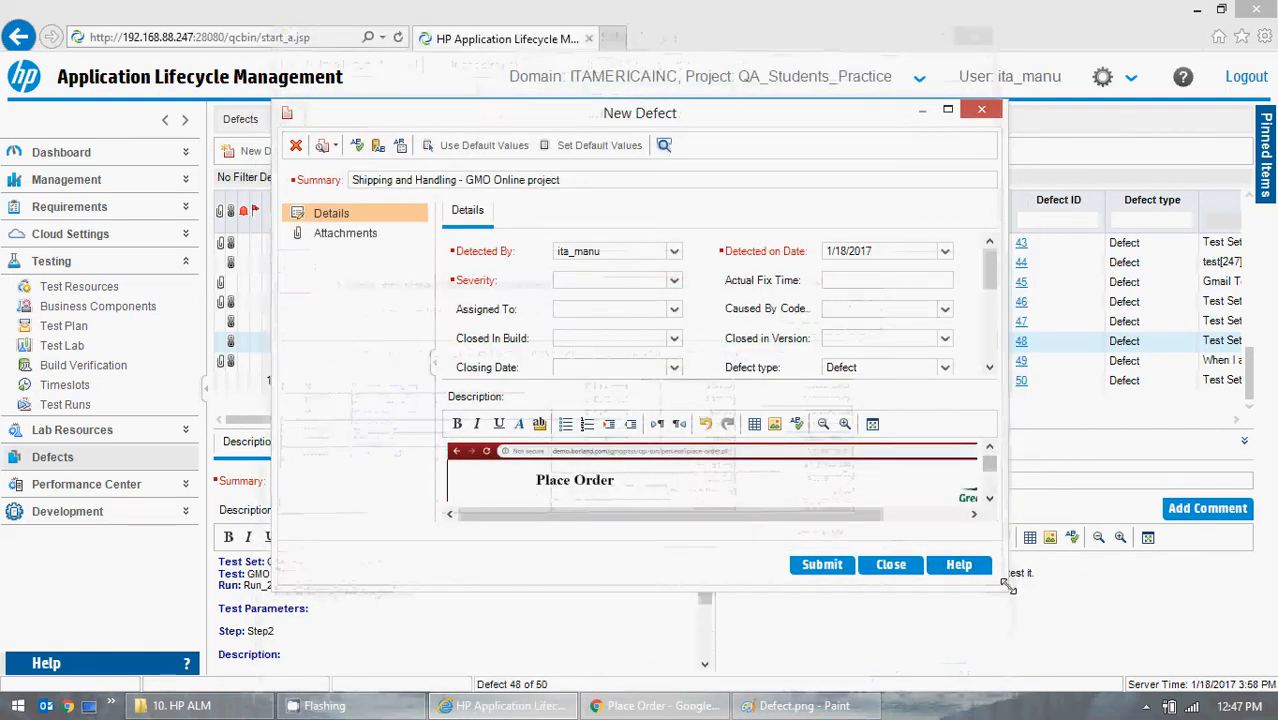
- Maximize the New Defect window and enlarge the description area so the whole embedded screenshot can be viewed
left_click_drag(1007, 590, 1193, 655)
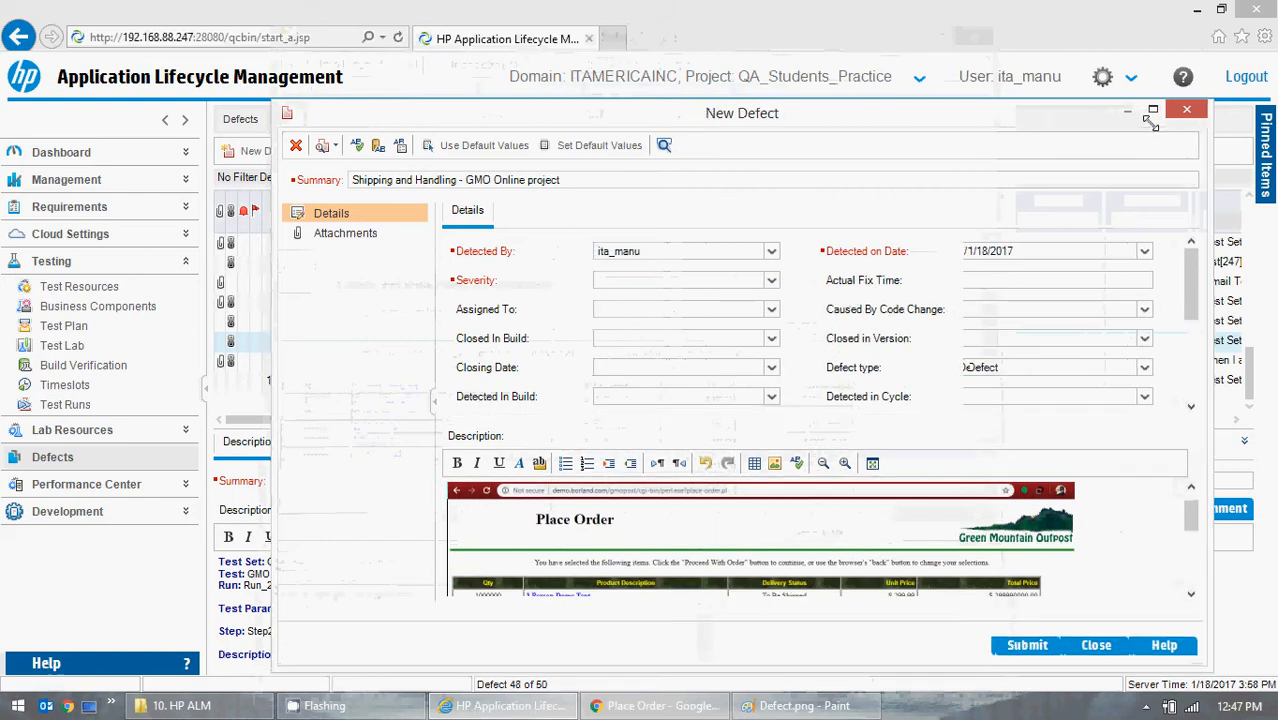
left_click(1149, 109)
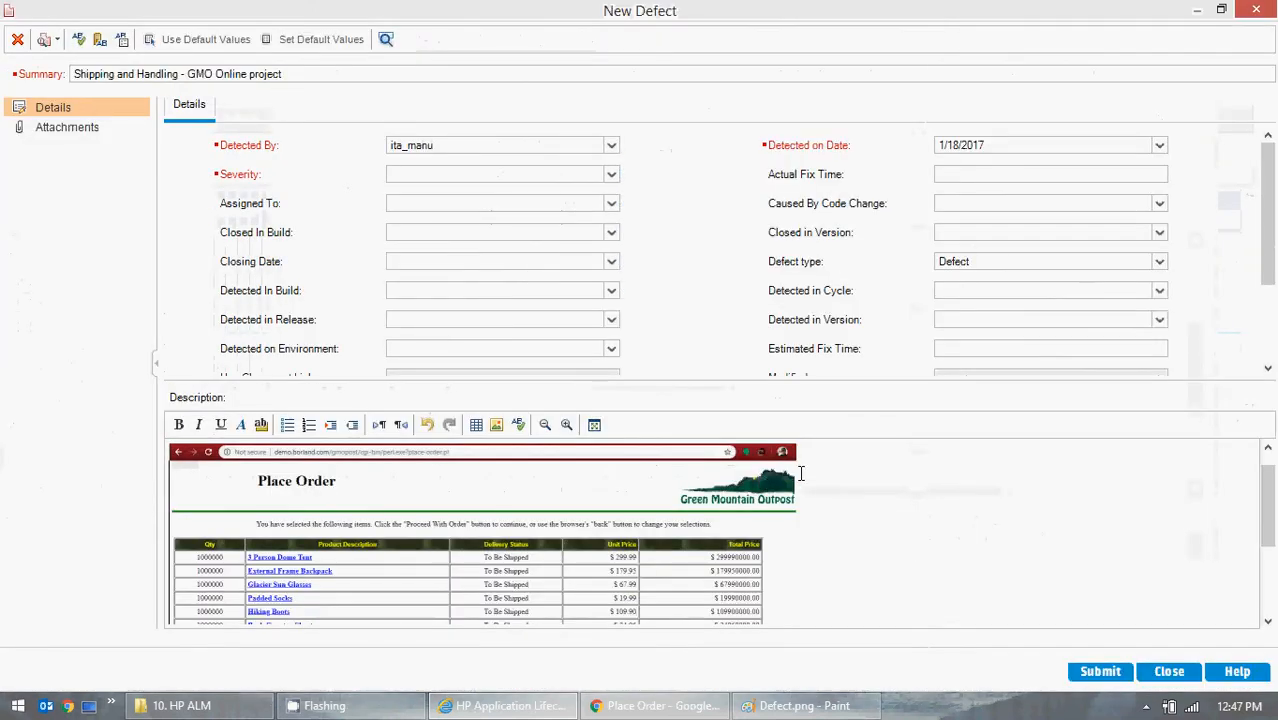
left_click_drag(791, 378, 790, 252)
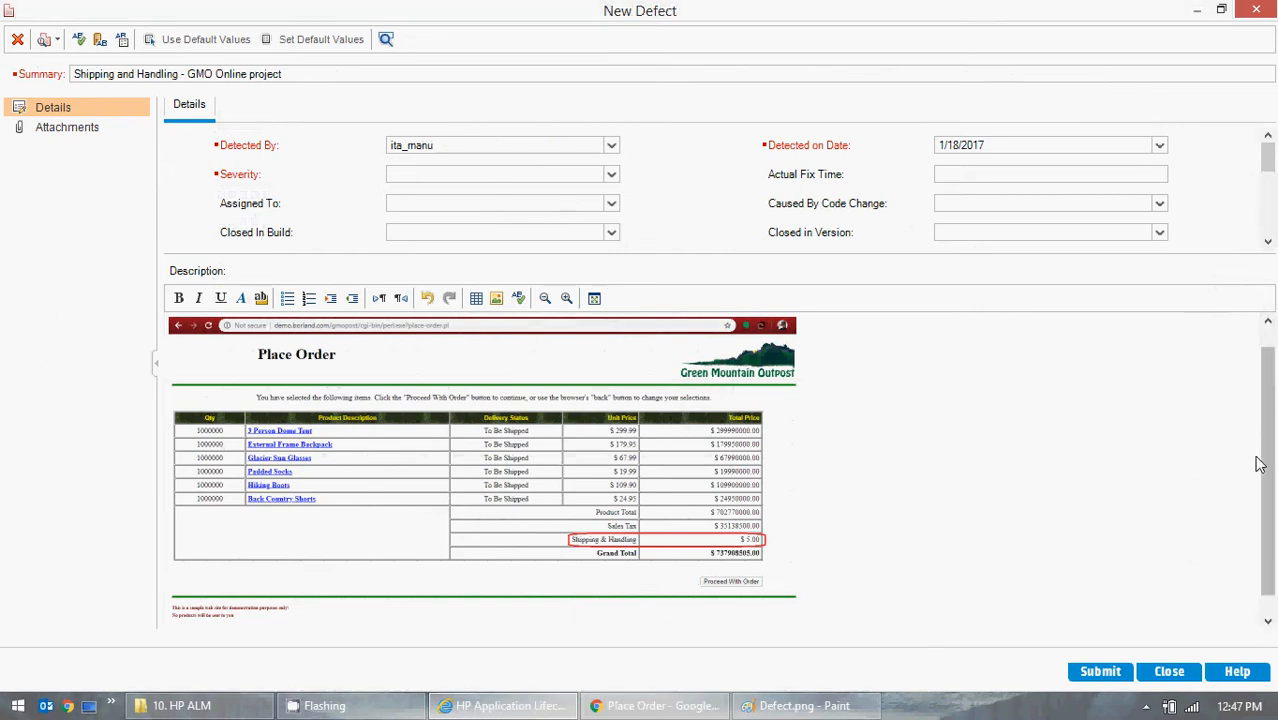
left_click_drag(1257, 462, 1257, 425)
- Add a line break before the embedded screenshot and format both description text lines as bold dark blue
left_click(443, 336)
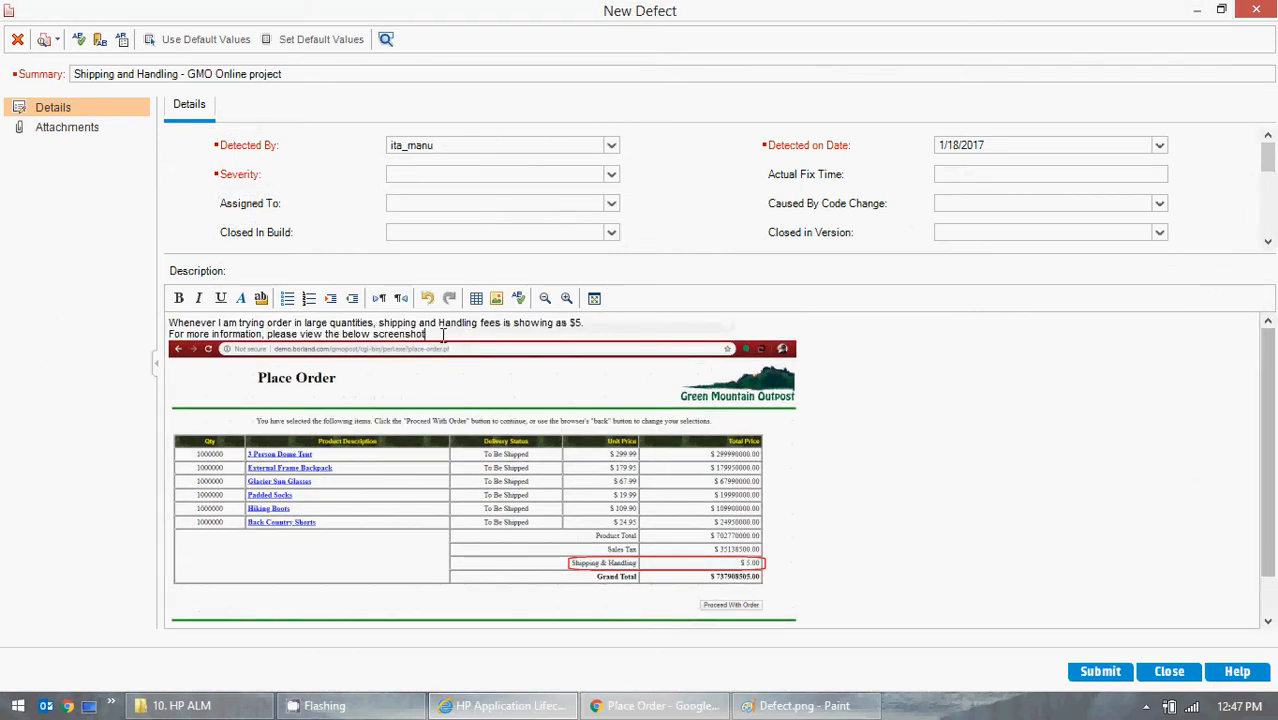
key("Return")
left_click_drag(437, 335, 168, 323)
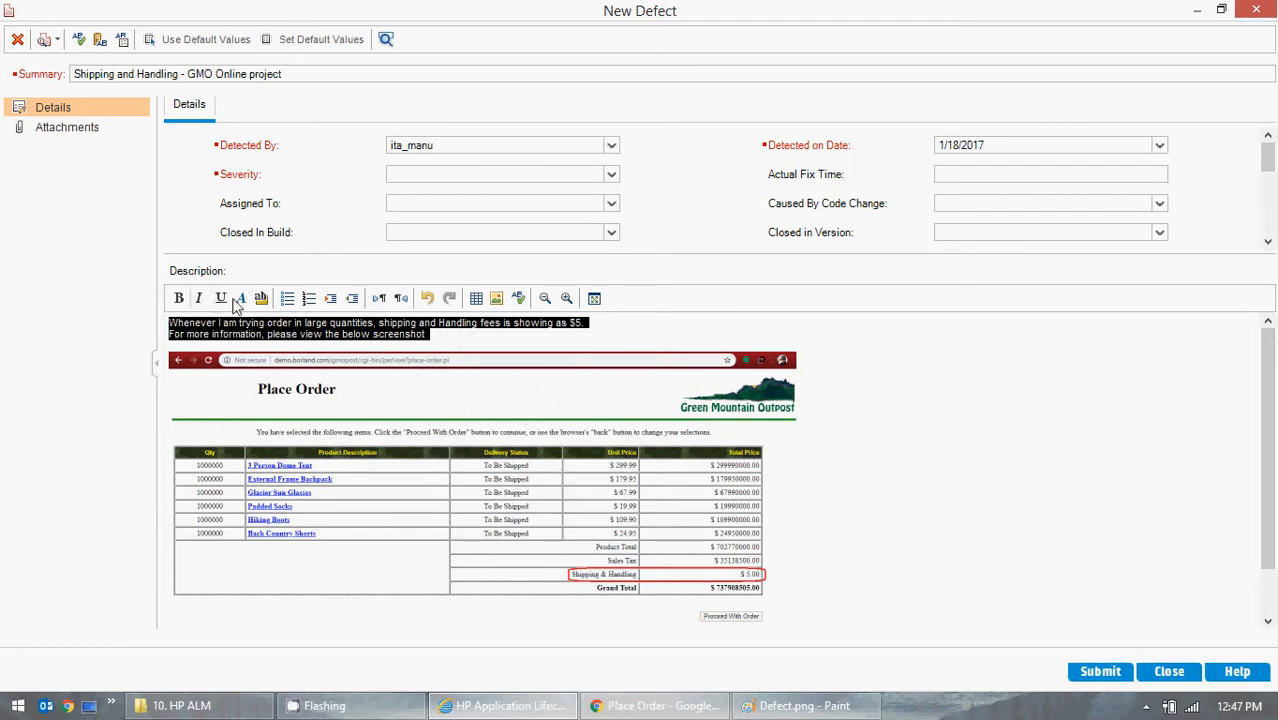
left_click(178, 298)
left_click(241, 300)
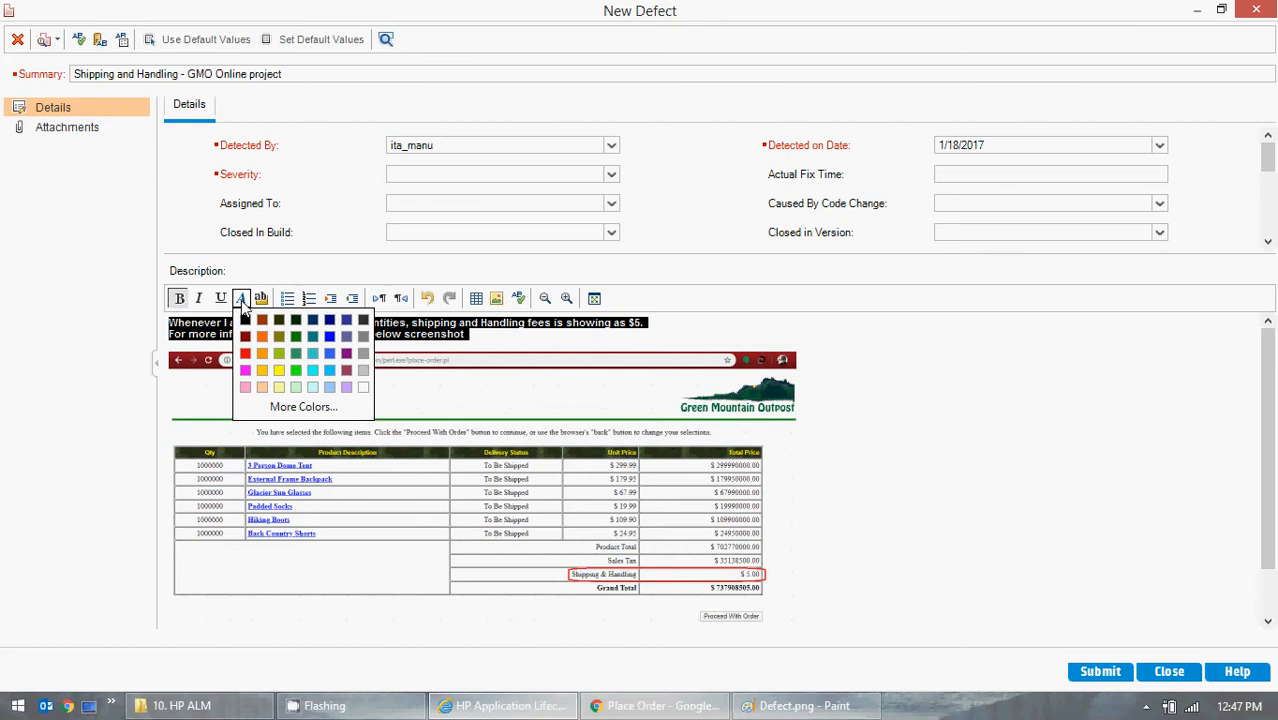
left_click(329, 321)
left_click(503, 328)
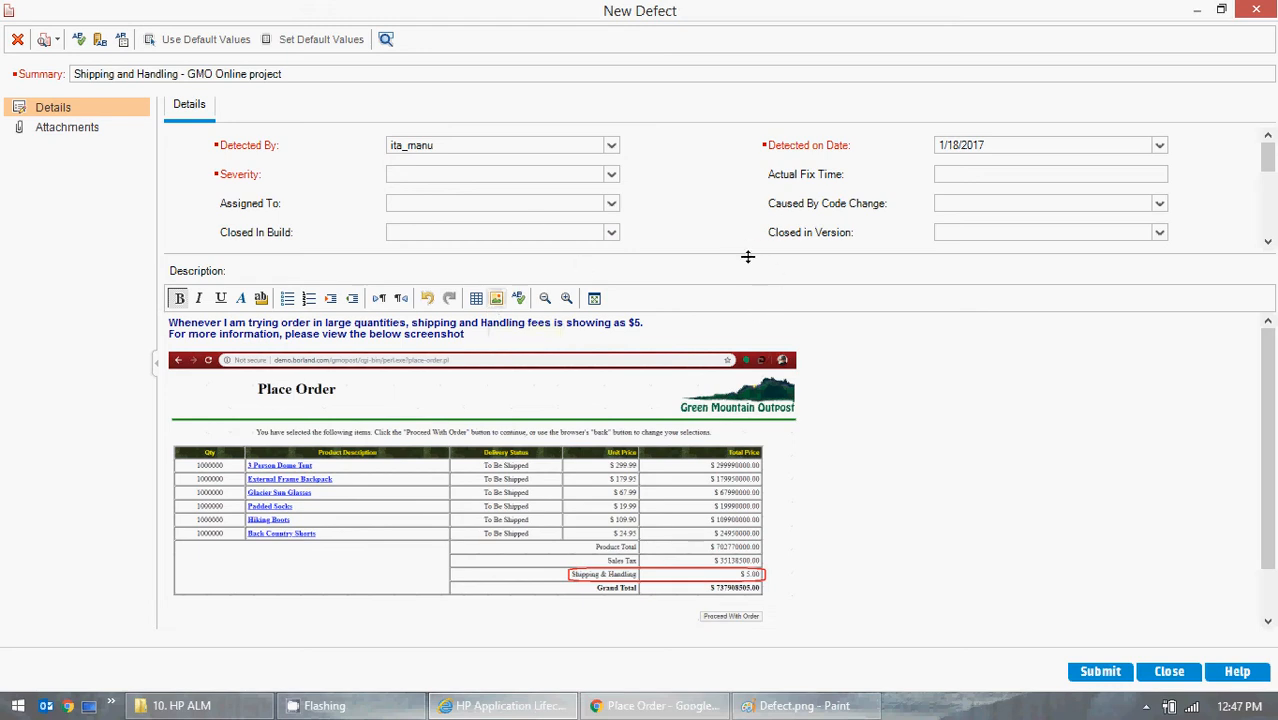
- Enlarge the defect's details area by shrinking the description area, and display the available Severity options
left_click_drag(747, 258, 720, 440)
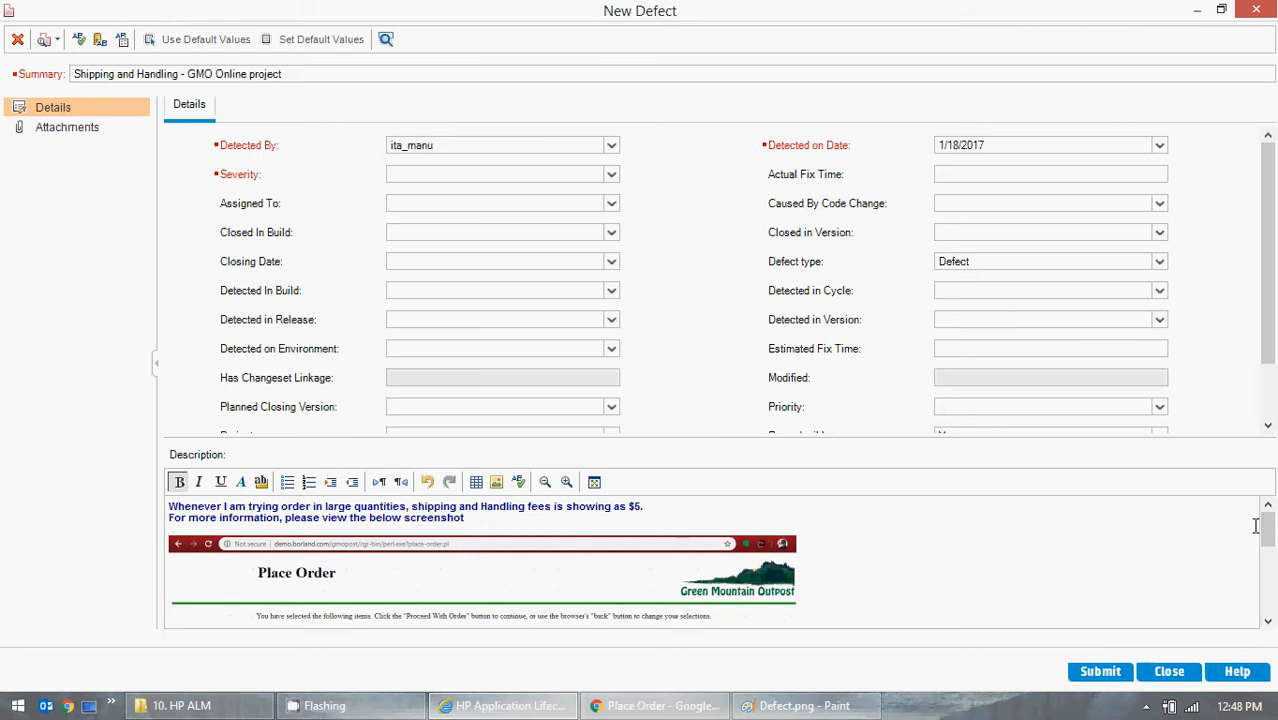
mouse_move(1266, 528)
left_mouse_down()
mouse_move(1265, 592)
mouse_move(1266, 522)
left_mouse_up()
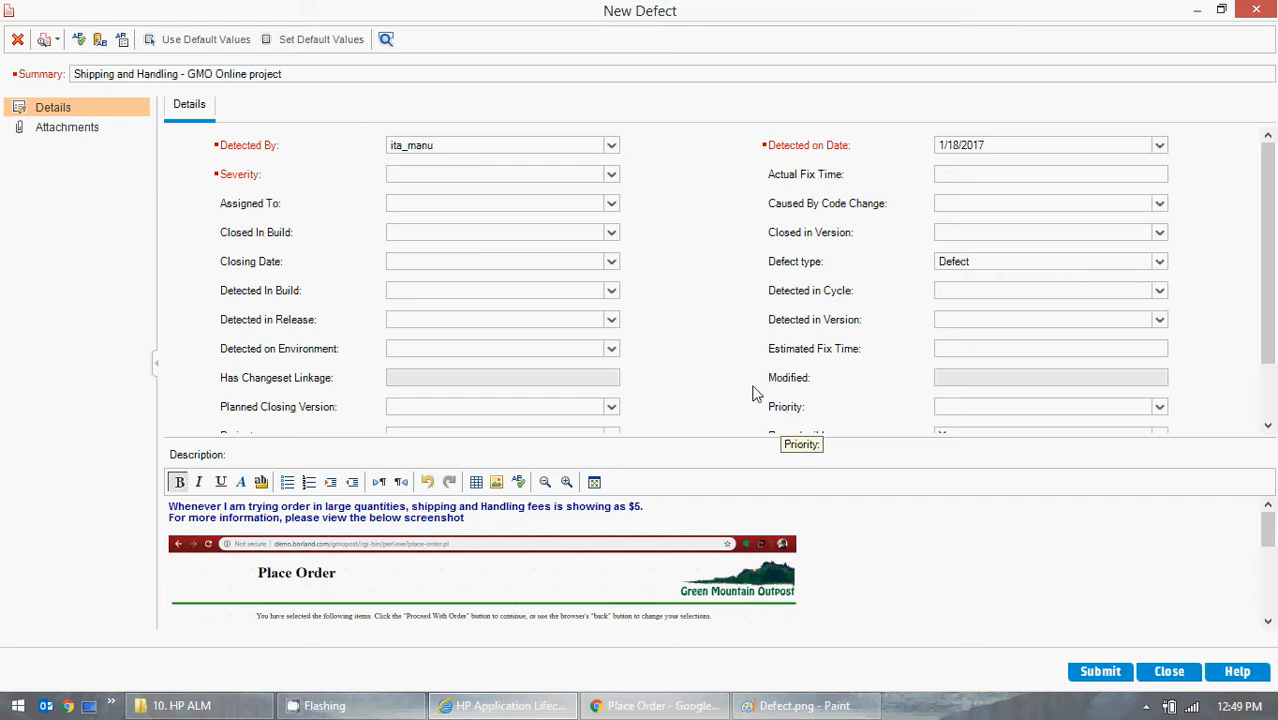
left_click(611, 174)
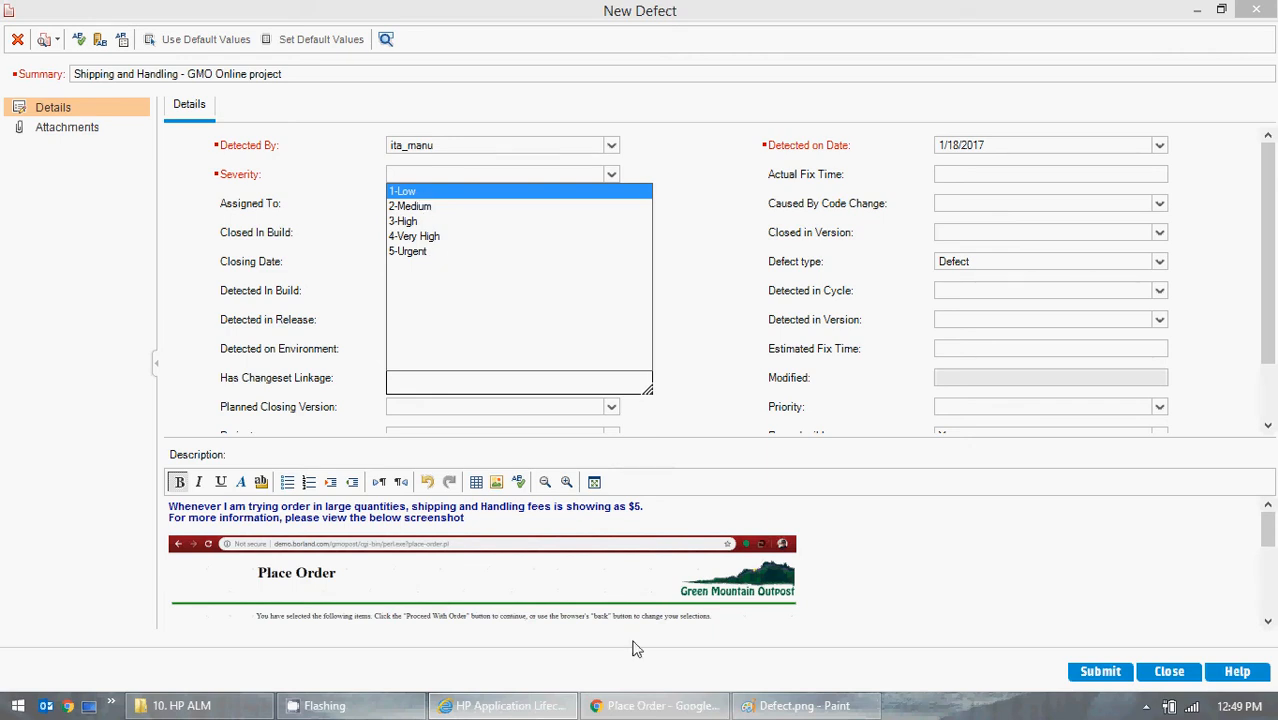
- Switch to Chrome, return to the GMO OnLine home page and open its Browser Test Page
left_click(655, 708)
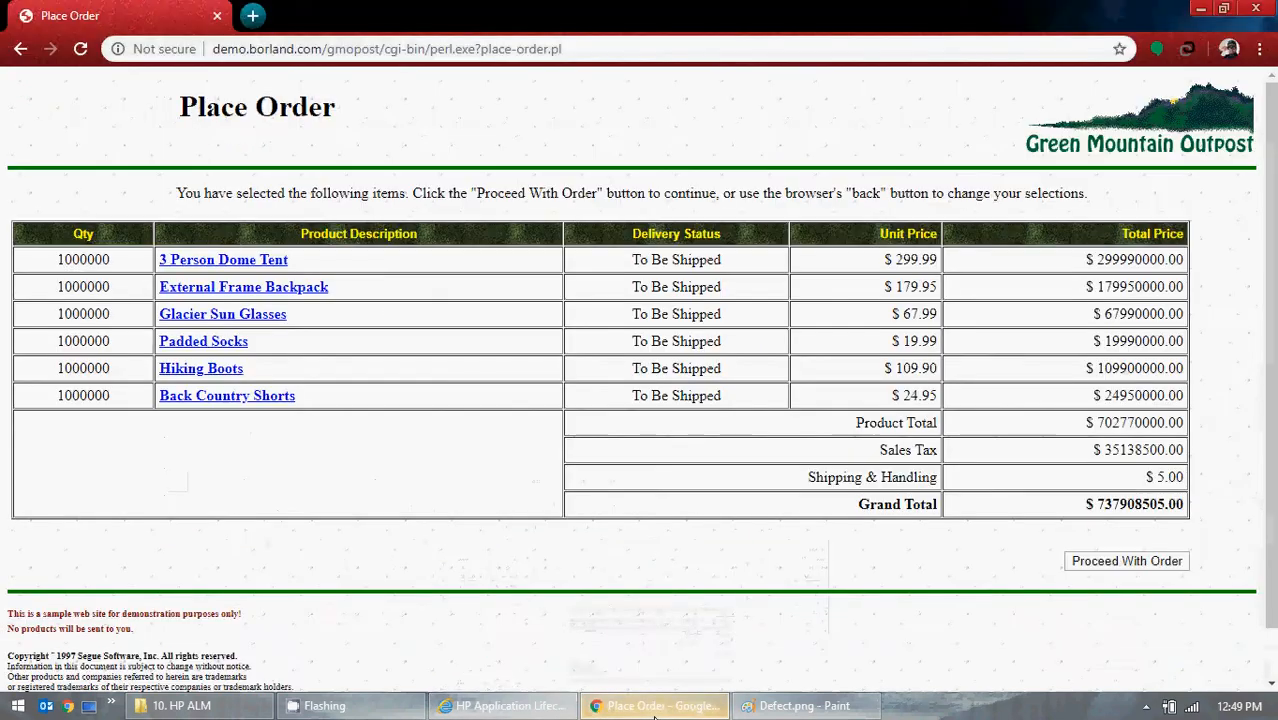
left_click(17, 50)
left_click(19, 50)
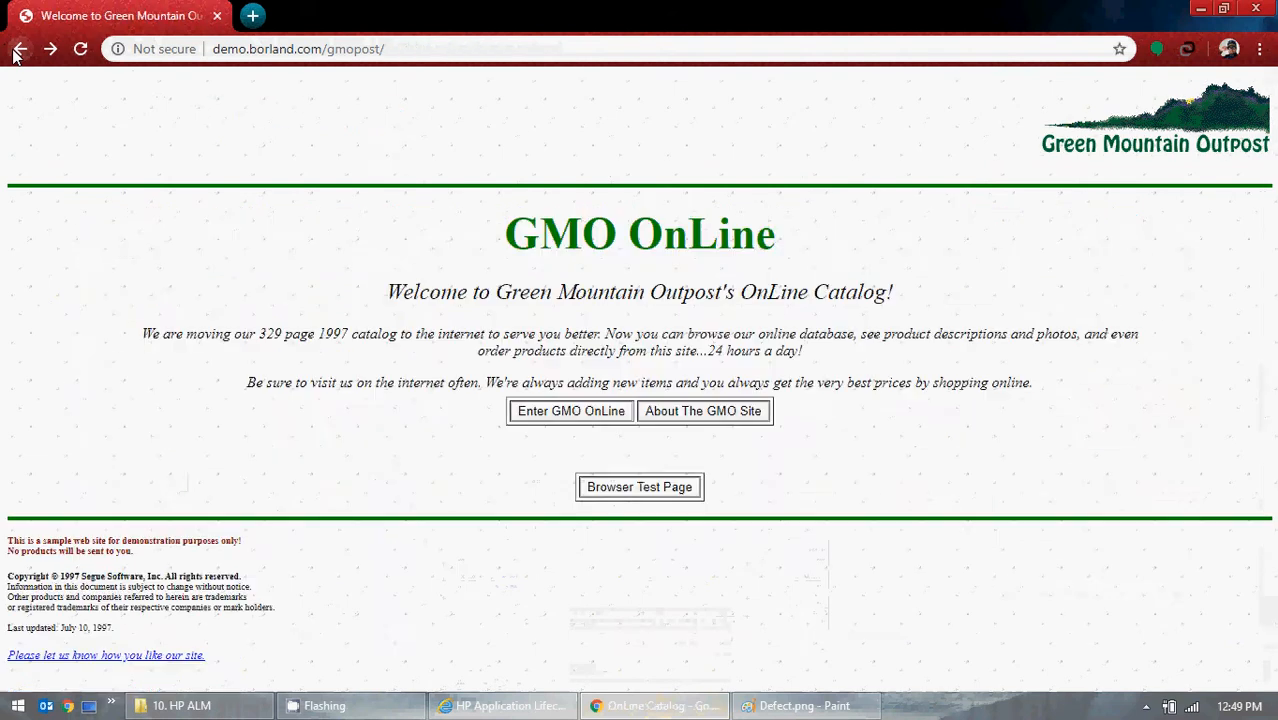
left_click(50, 48)
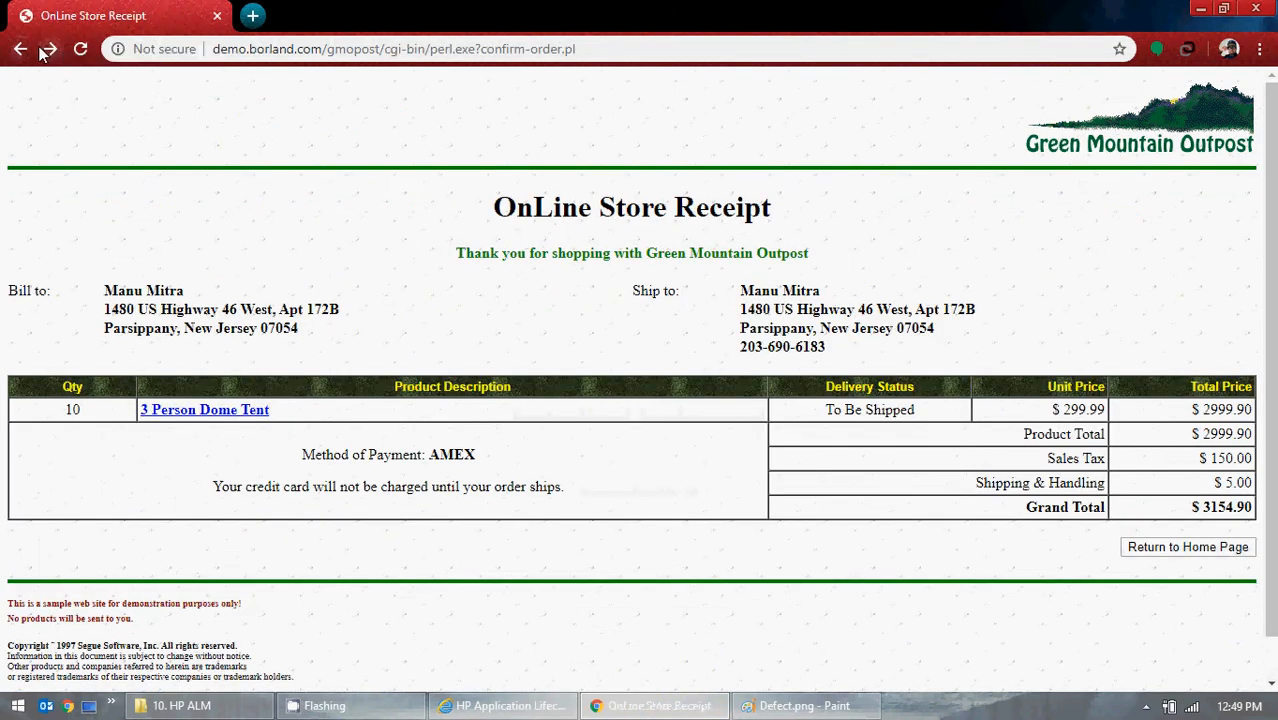
left_click(20, 48)
left_click(641, 480)
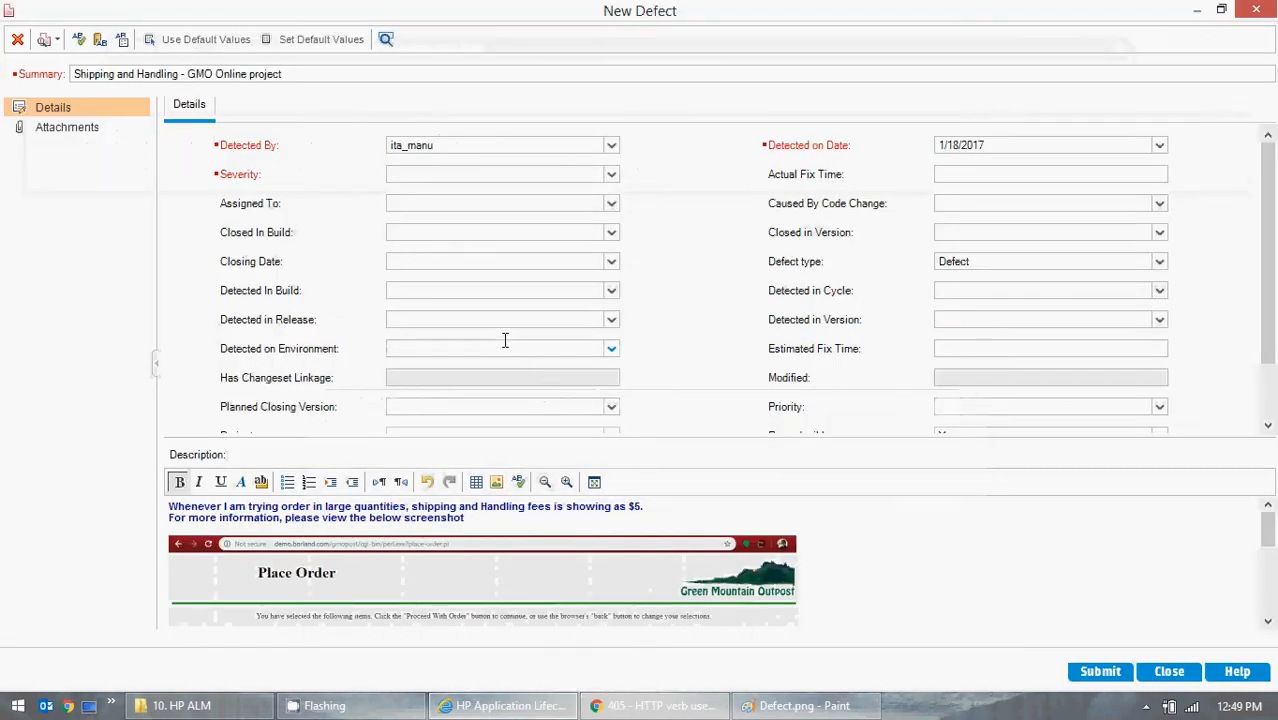
- In HP ALM, view the Severity options and append "** Production Issue **" to the defect's summary
left_click(612, 176)
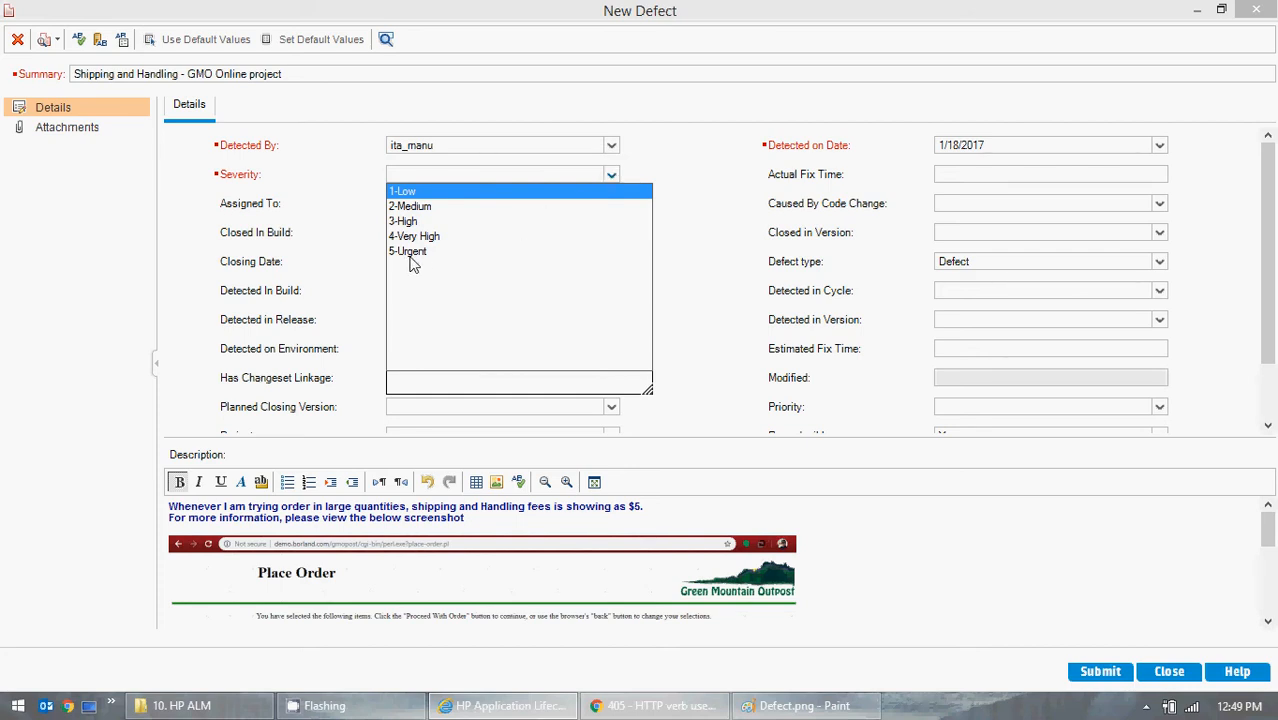
left_click(305, 73)
left_click(305, 73)
left_click(305, 73)
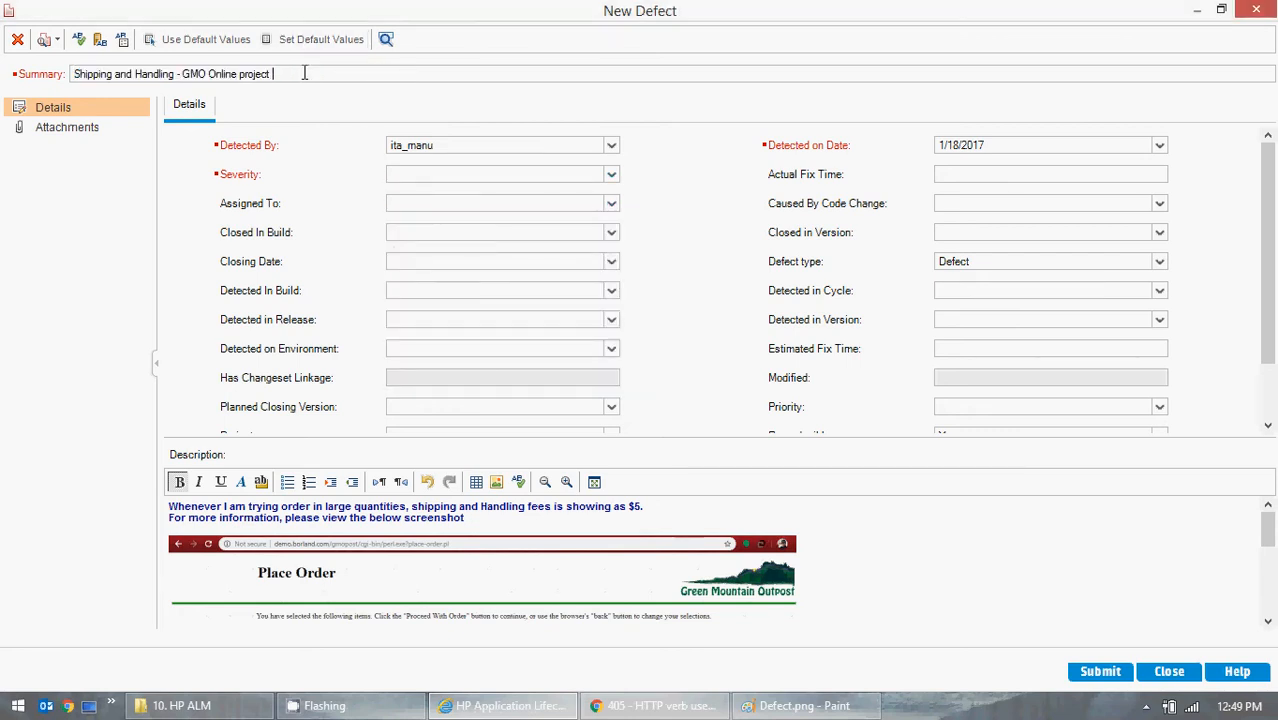
type("\"\"")
type(" Producti")
type("on ")
type("Issue ")
type("\"\"")
left_click_drag(394, 77, 351, 77)
left_click(305, 75)
type("u")
key("BackSpace")
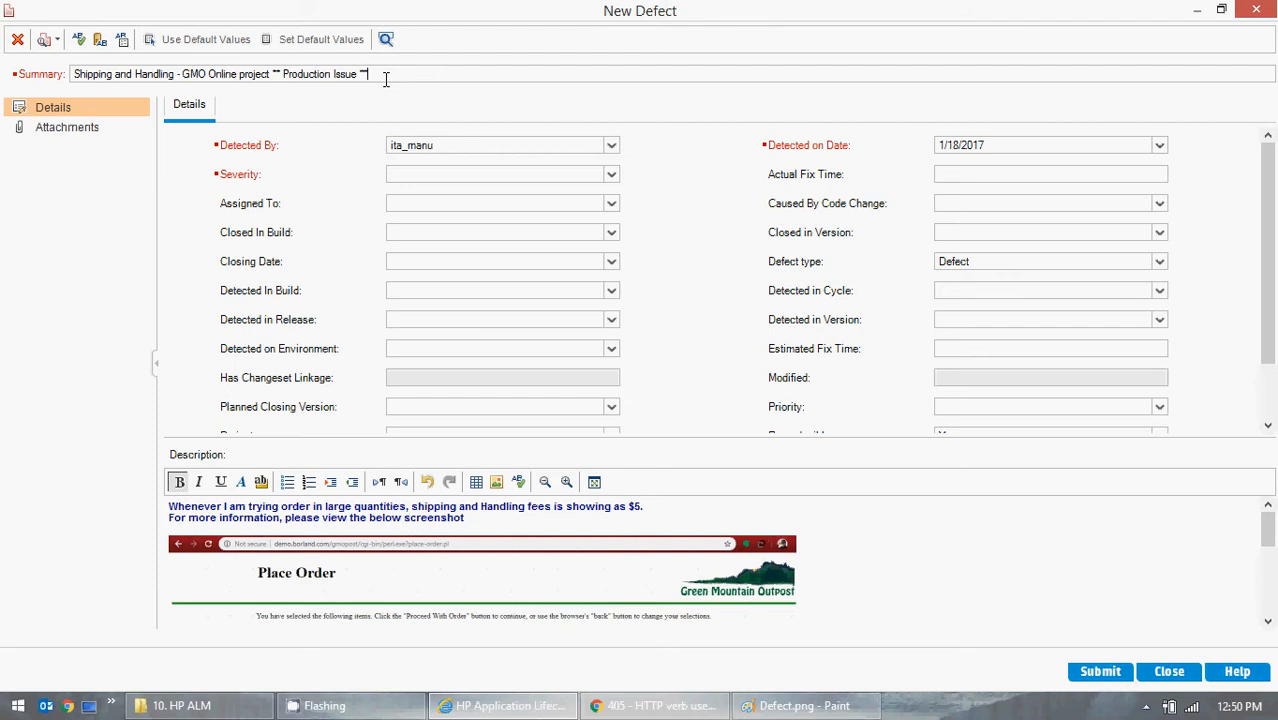
- Remove "** Production Issue **" from the end of the summary and display the Severity options
left_click_drag(385, 78, 274, 78)
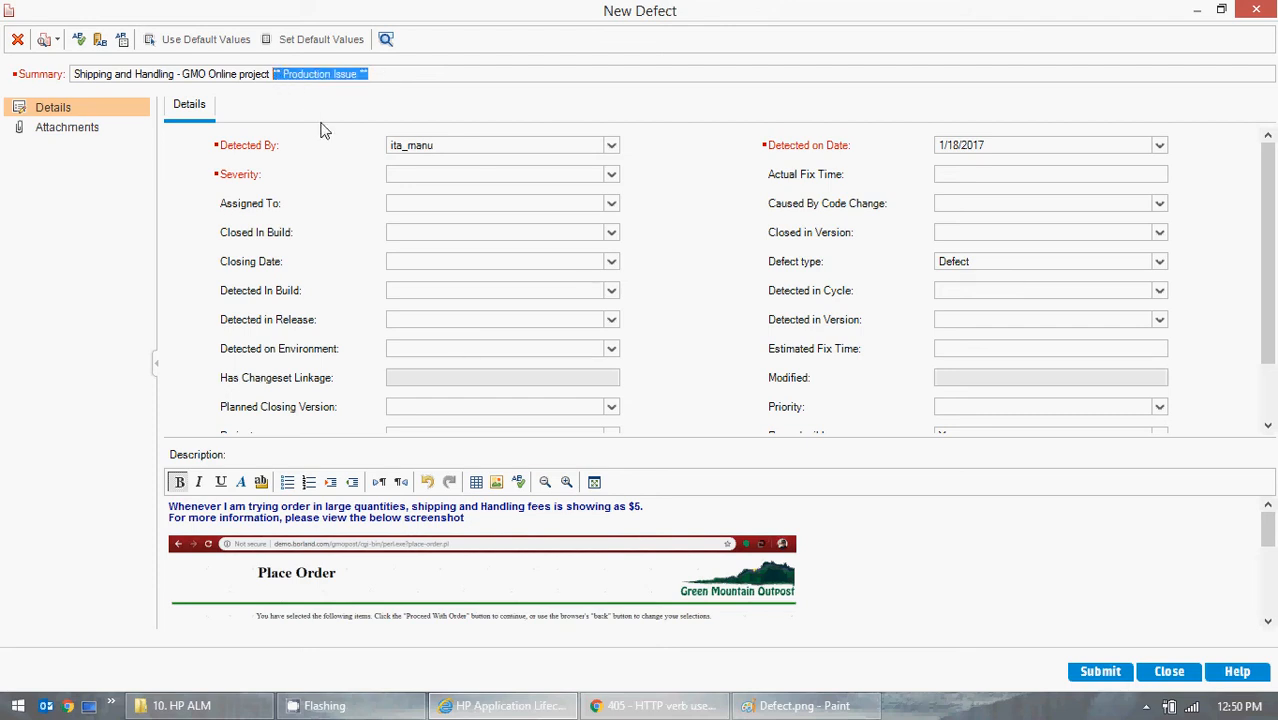
key("BackSpace")
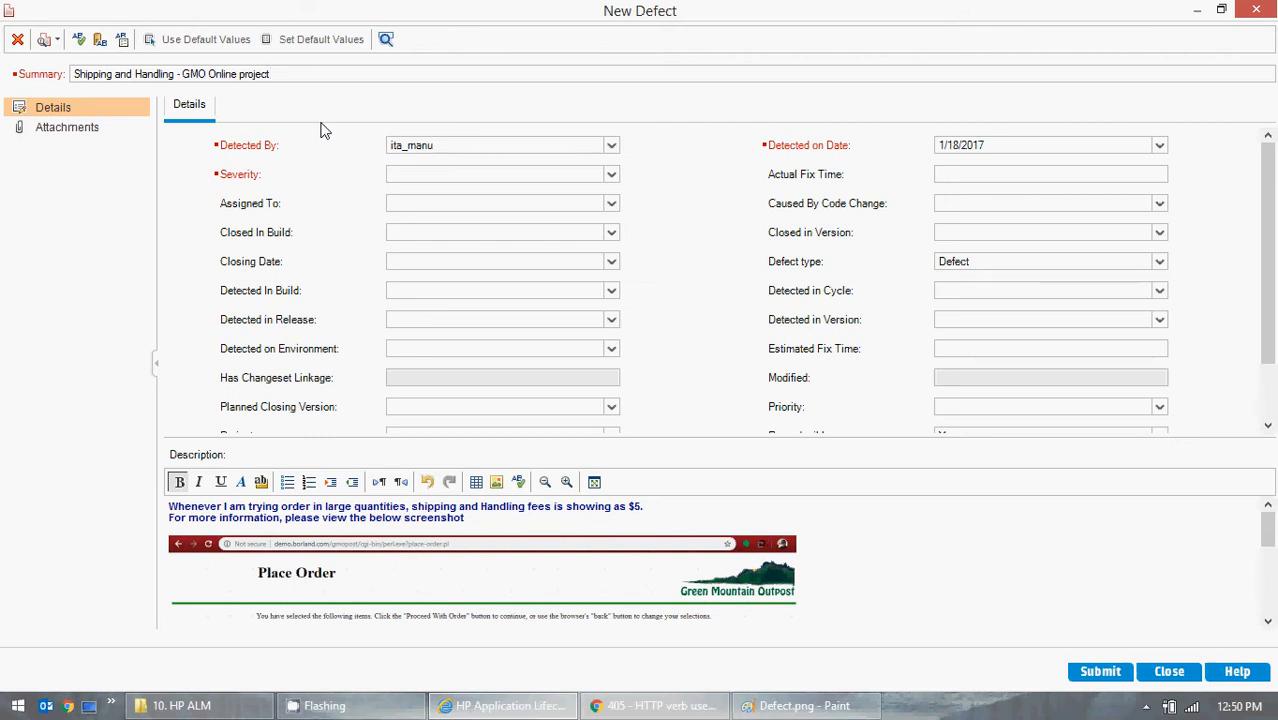
left_click(611, 174)
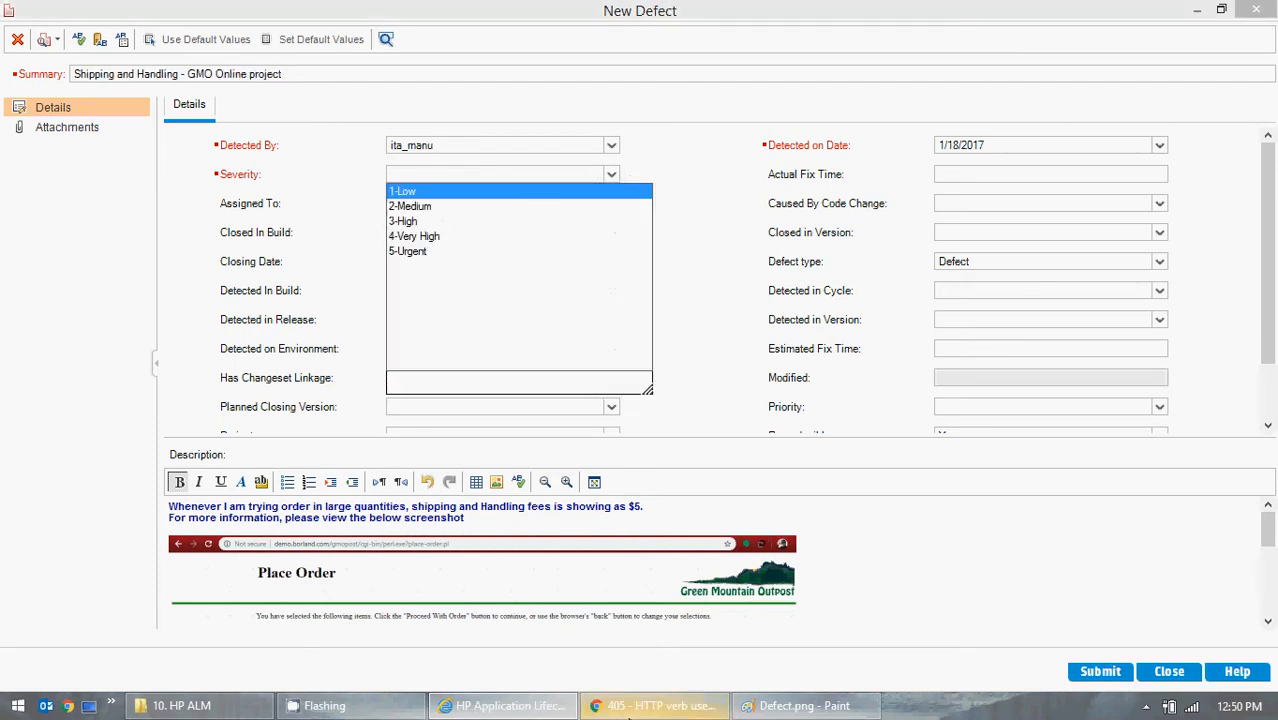
- Switch to Chrome and look back through the GMO OnLine receipt and billing pages, ending on the home page
left_click(655, 706)
left_click(20, 46)
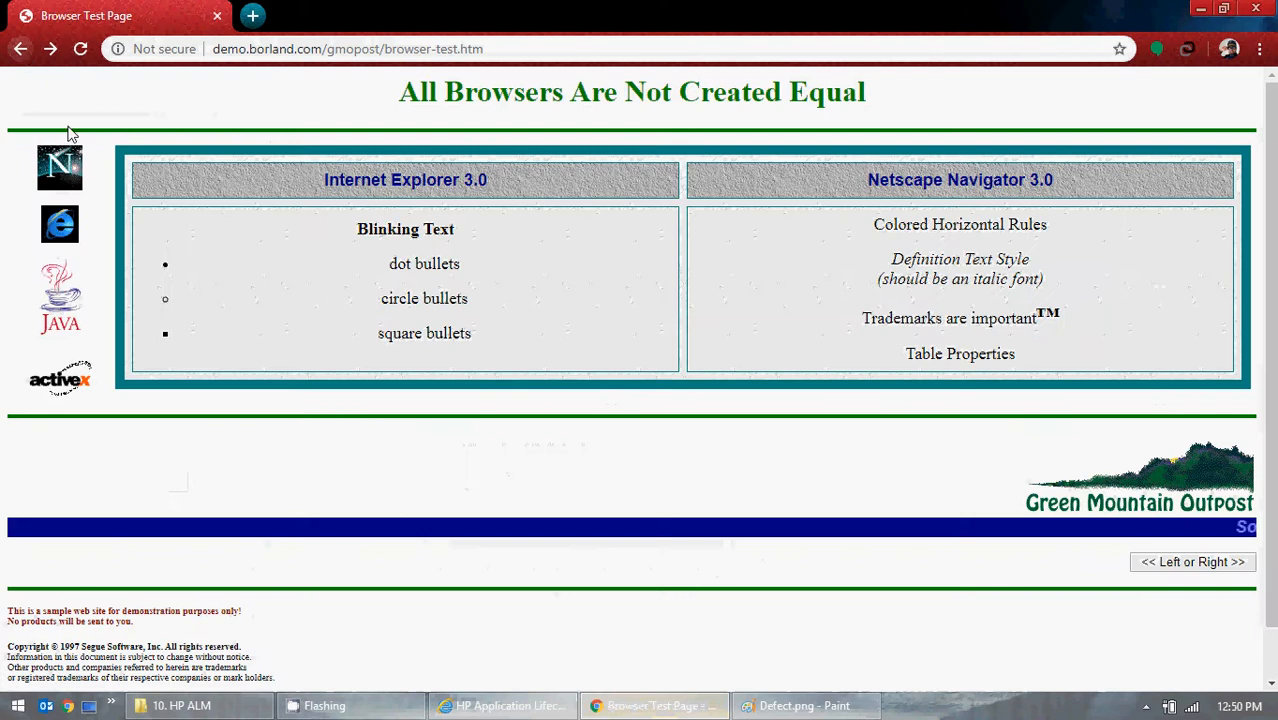
left_click(20, 46)
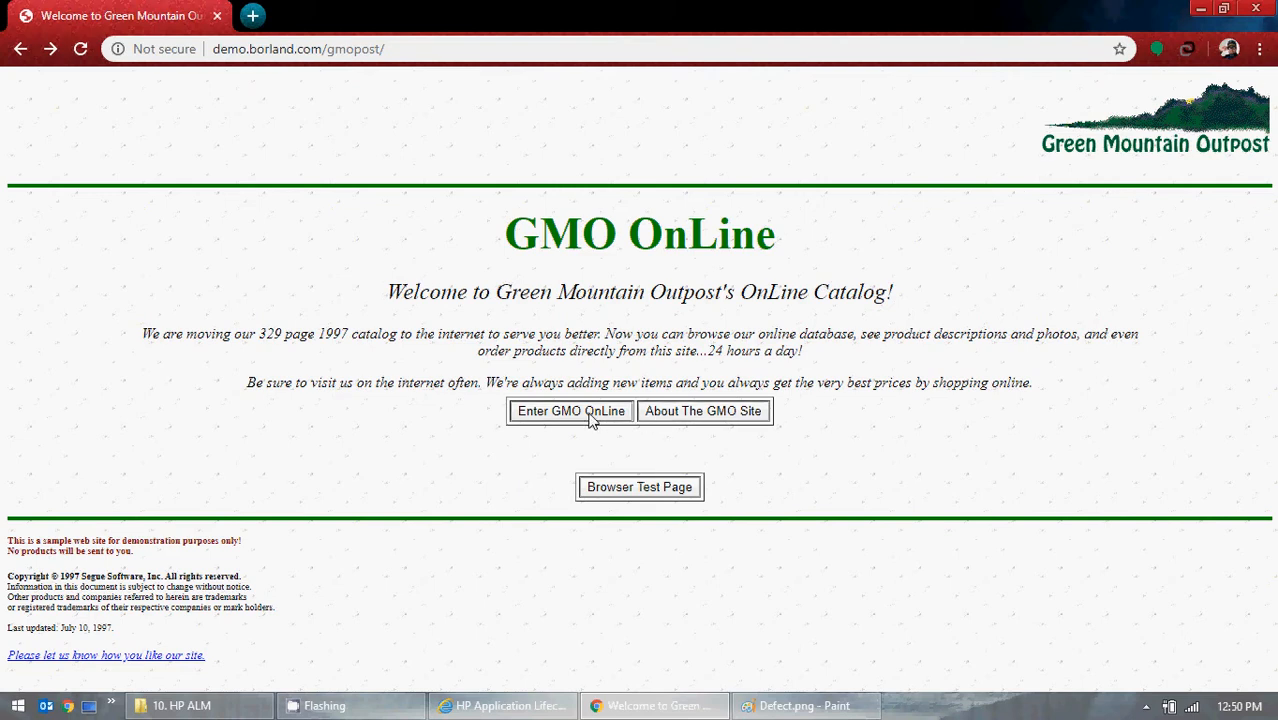
left_click(21, 49)
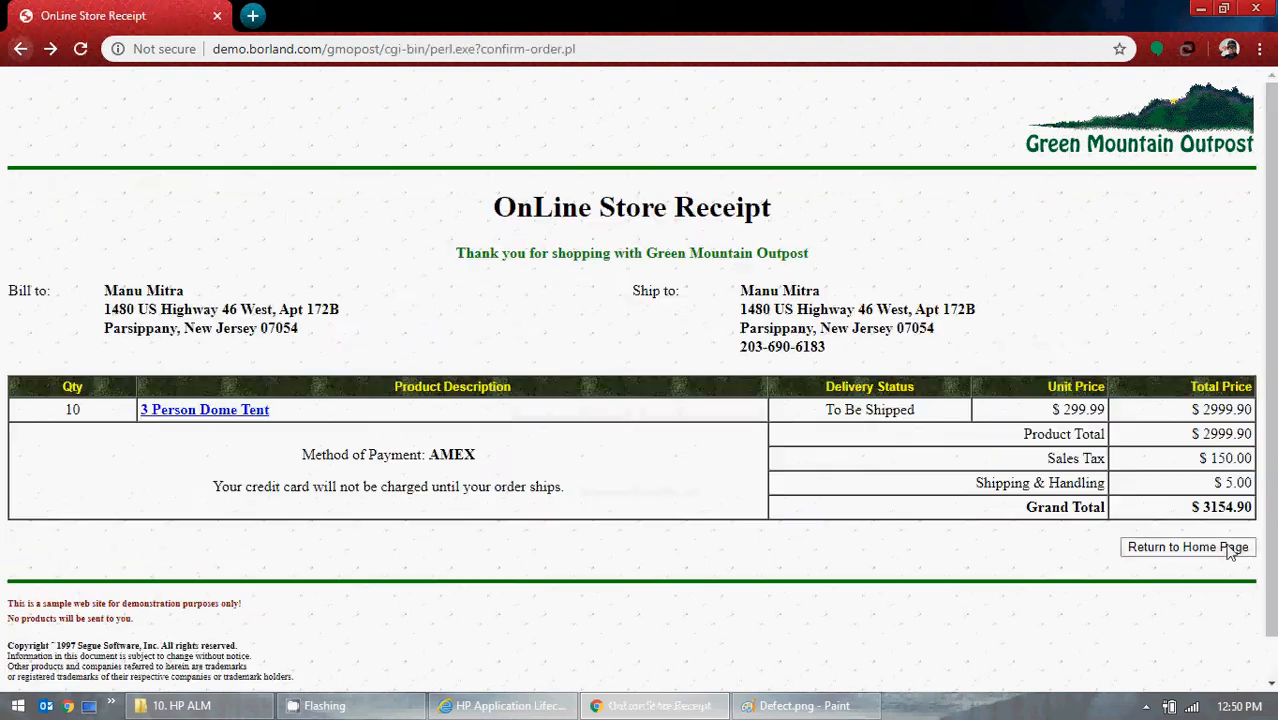
left_click(16, 49)
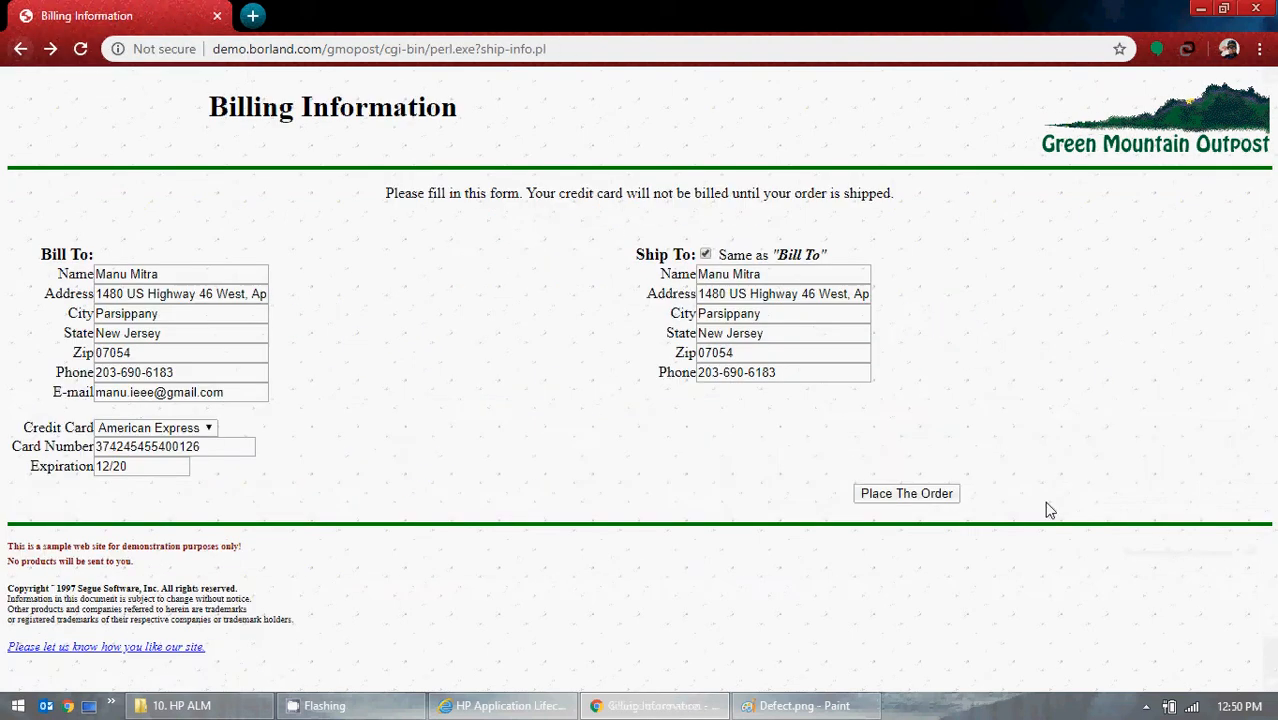
left_click(16, 49)
left_click(50, 49)
left_click(50, 49)
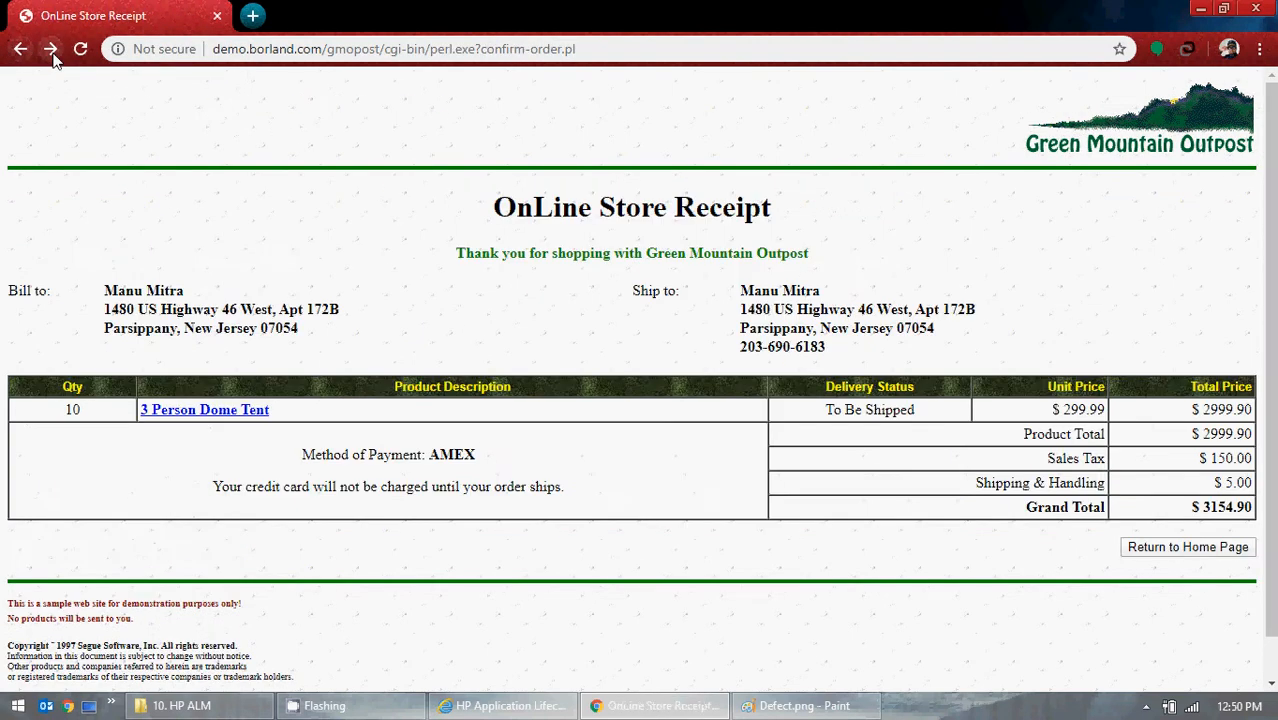
left_click(50, 49)
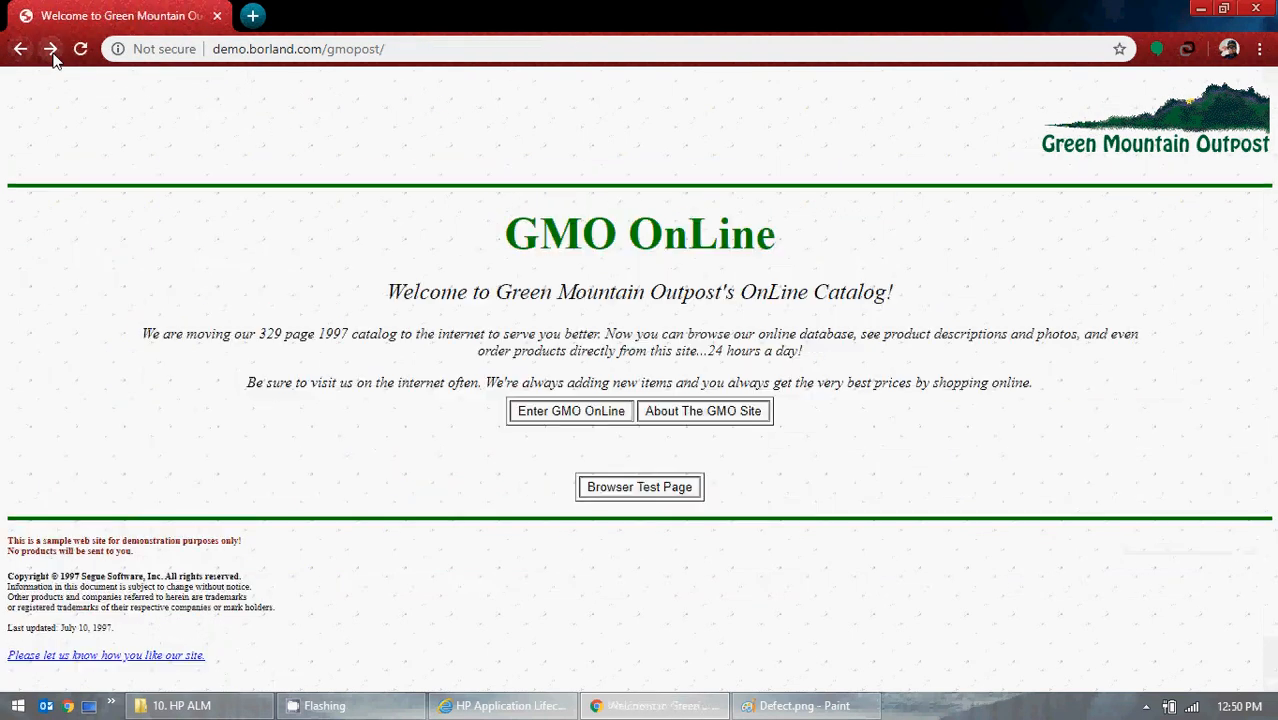
- Try the "<< Left or Right >>" function on the Browser Test Page, and return to the Severity options in HP ALM
left_click(652, 490)
left_click(1203, 495)
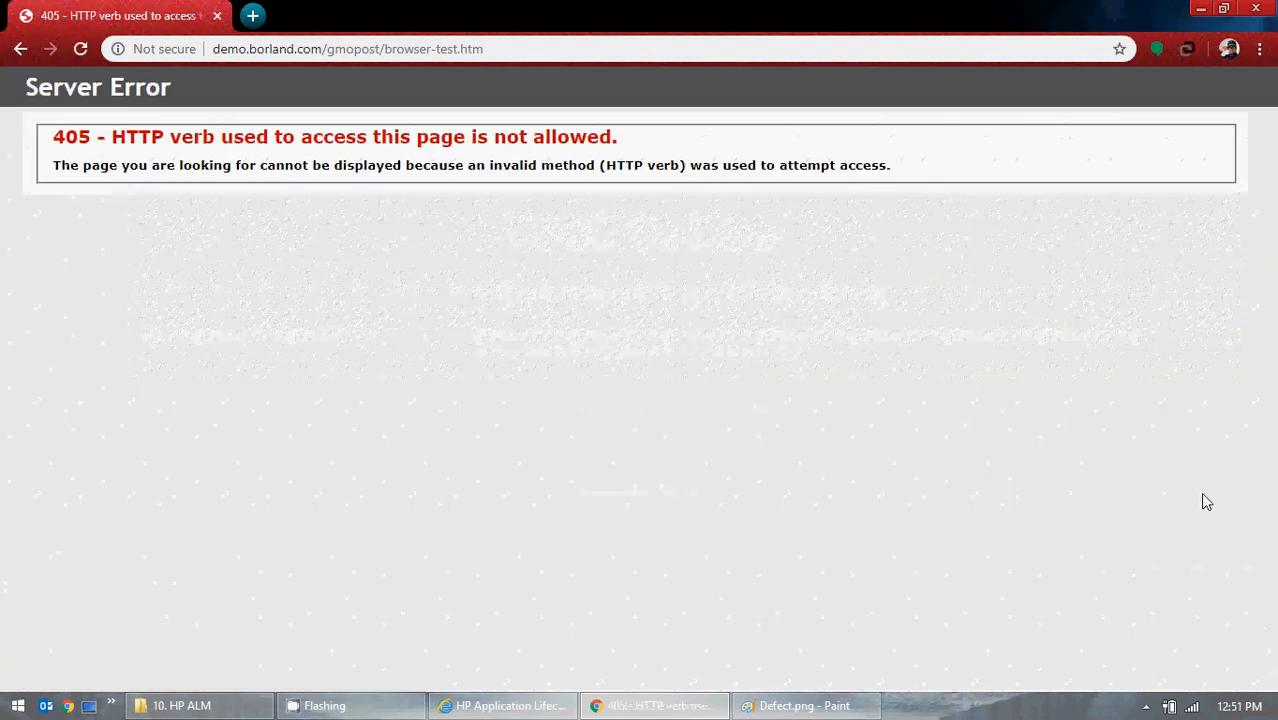
left_click(1197, 9)
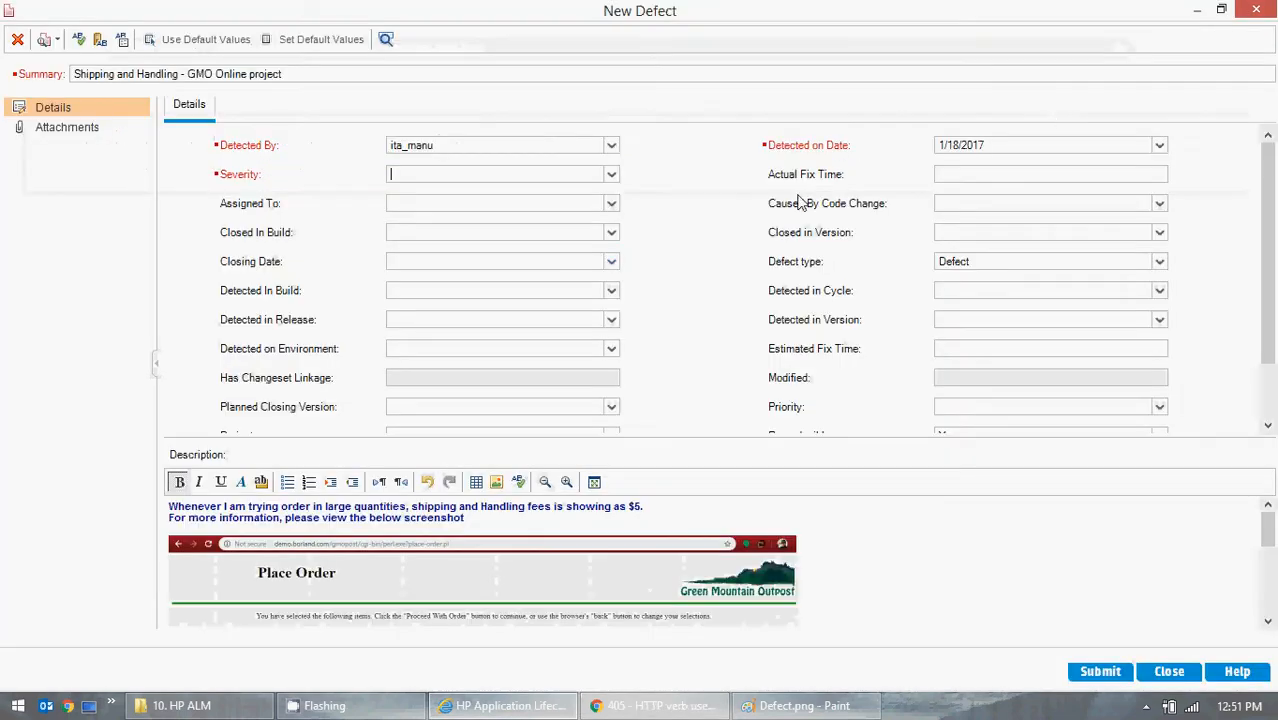
left_click(612, 176)
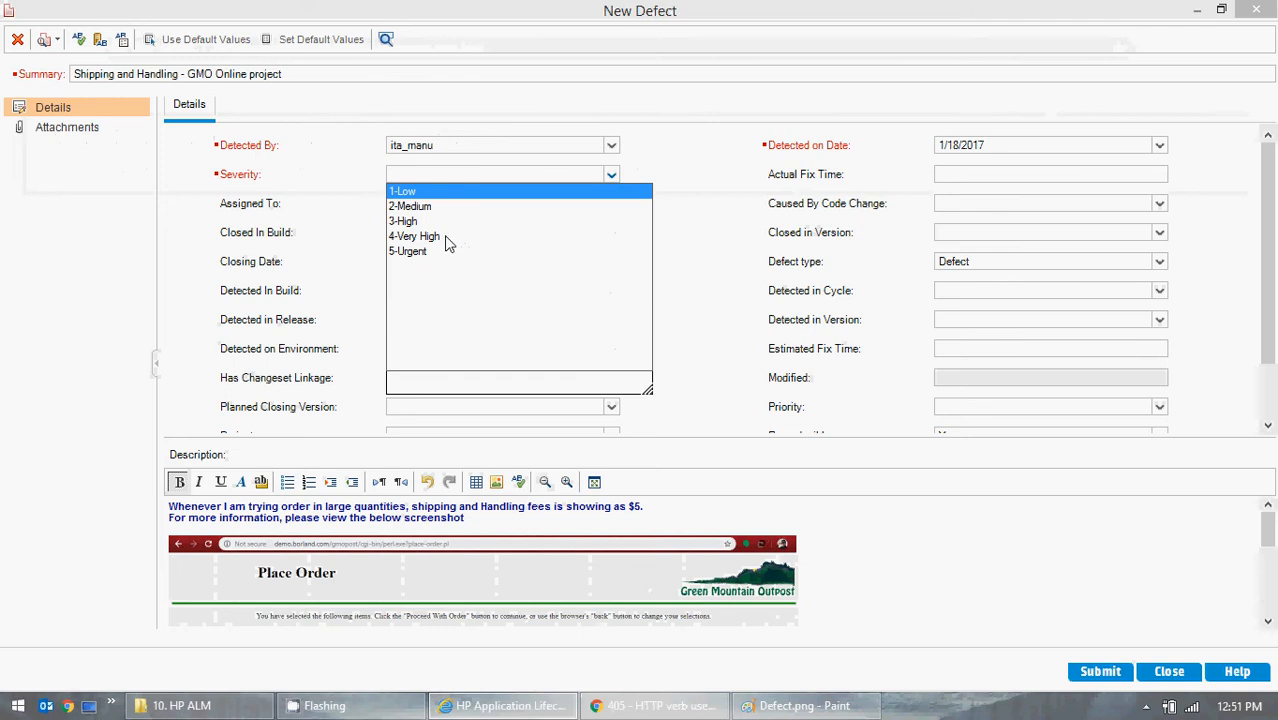
- Switch to Chrome, enter GMO OnLine from its home page and open the 3 Person Dome Tent's product details
left_click(660, 705)
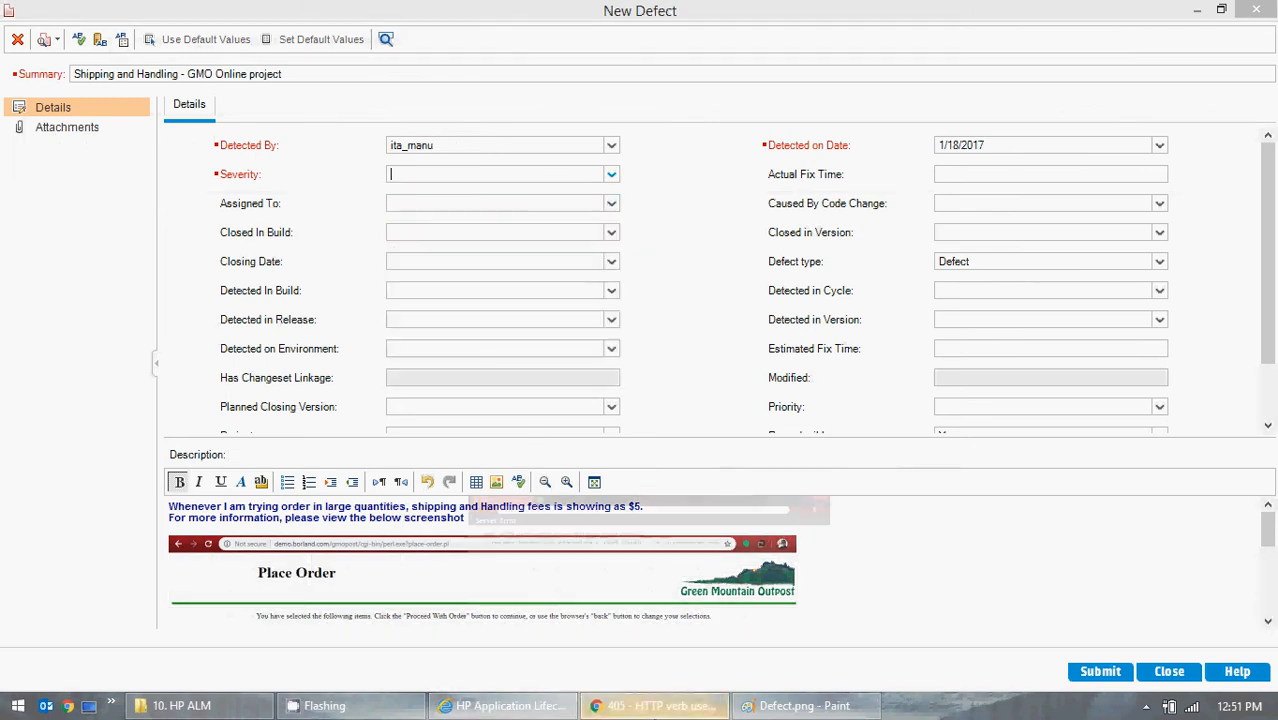
left_click(17, 49)
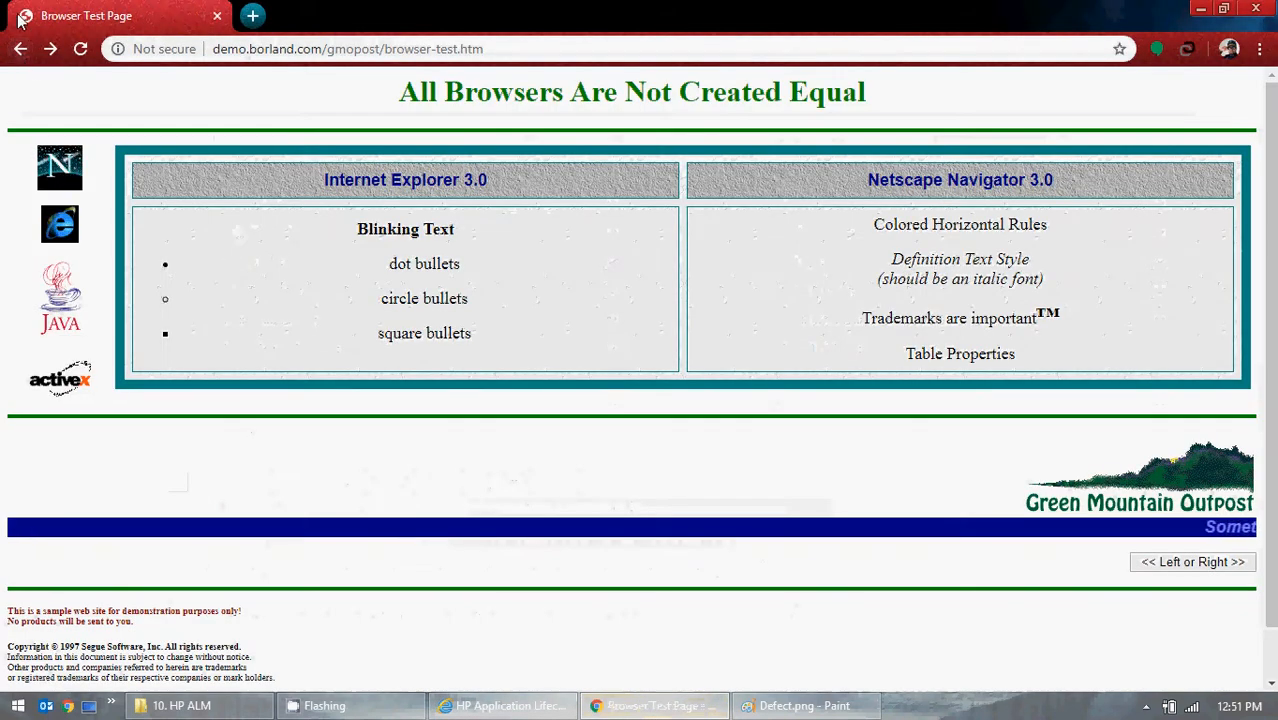
left_click(17, 49)
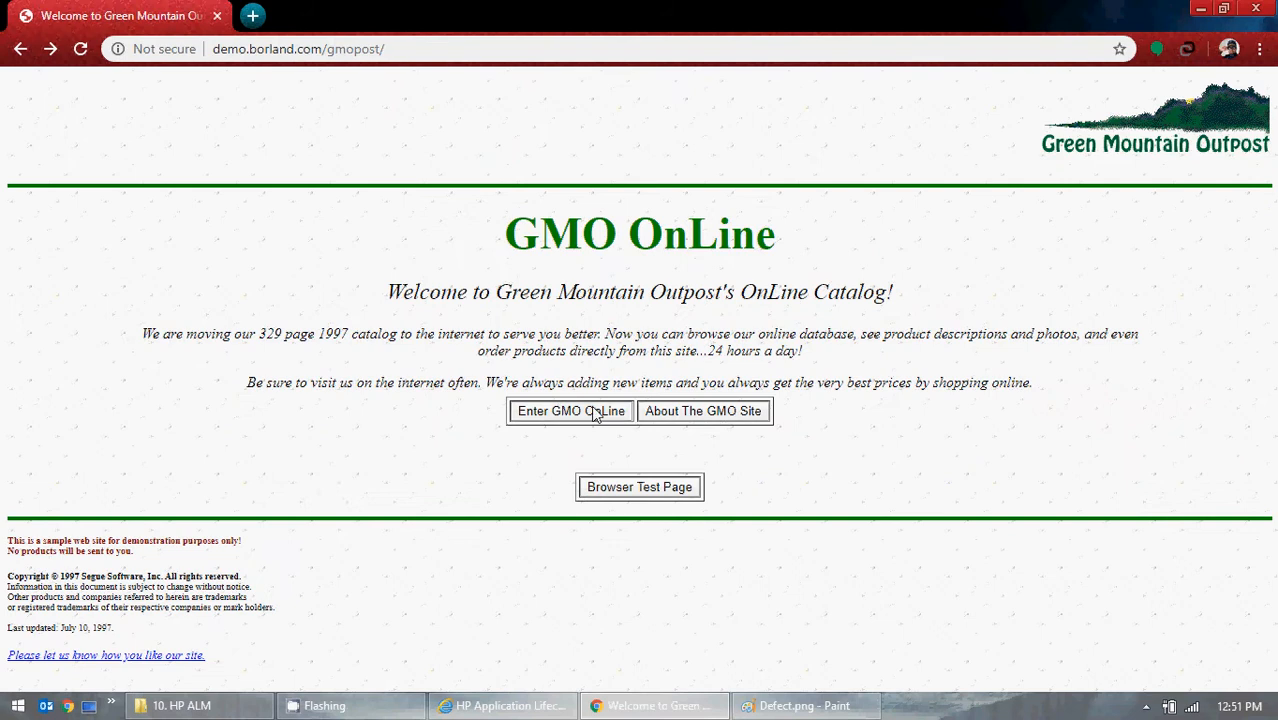
left_click(529, 408)
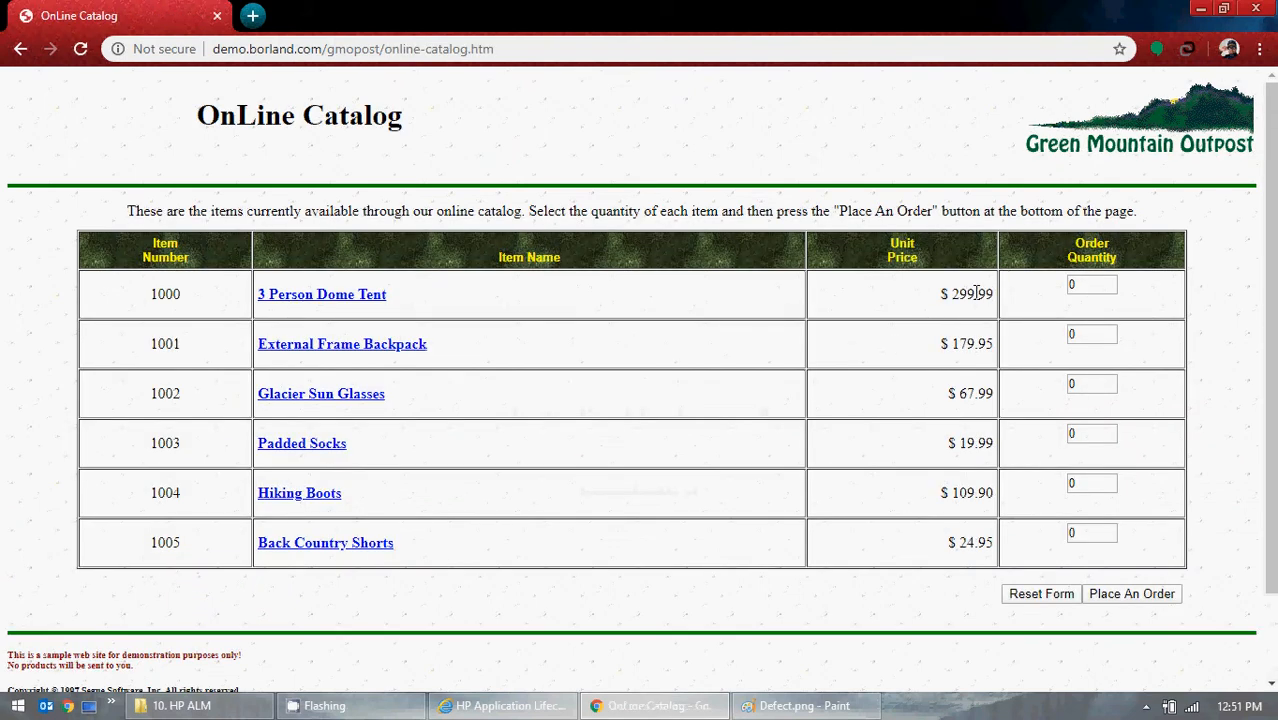
left_click_drag(977, 294, 926, 300)
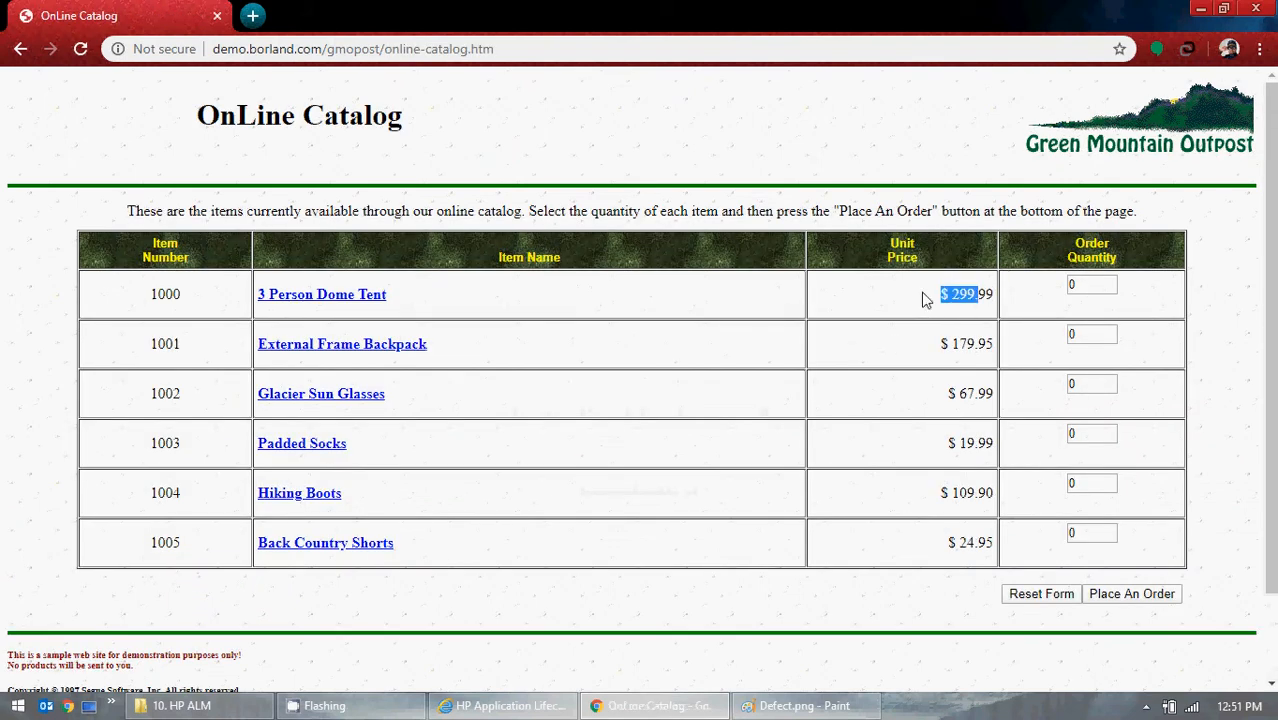
left_click(354, 306)
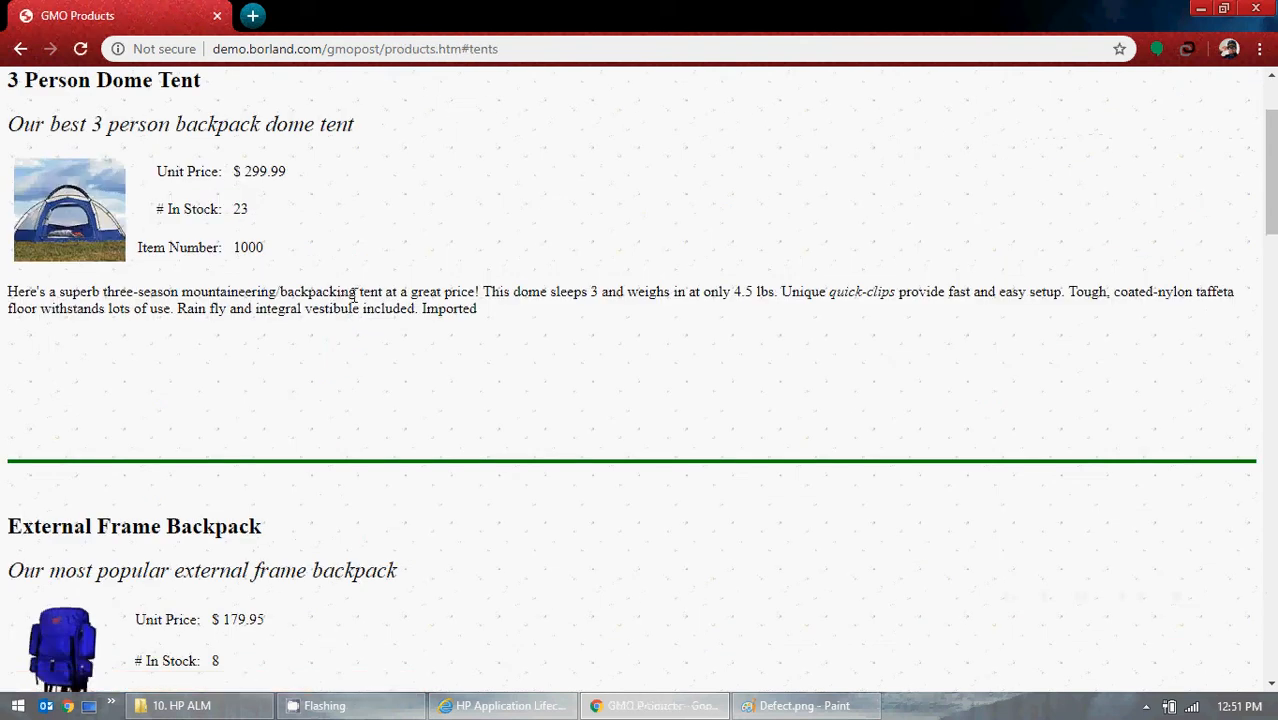
- Check the 3 Person Dome Tent's stock, order 100 of them from the catalog, and return to the Severity options in HP ALM
double_click(241, 210)
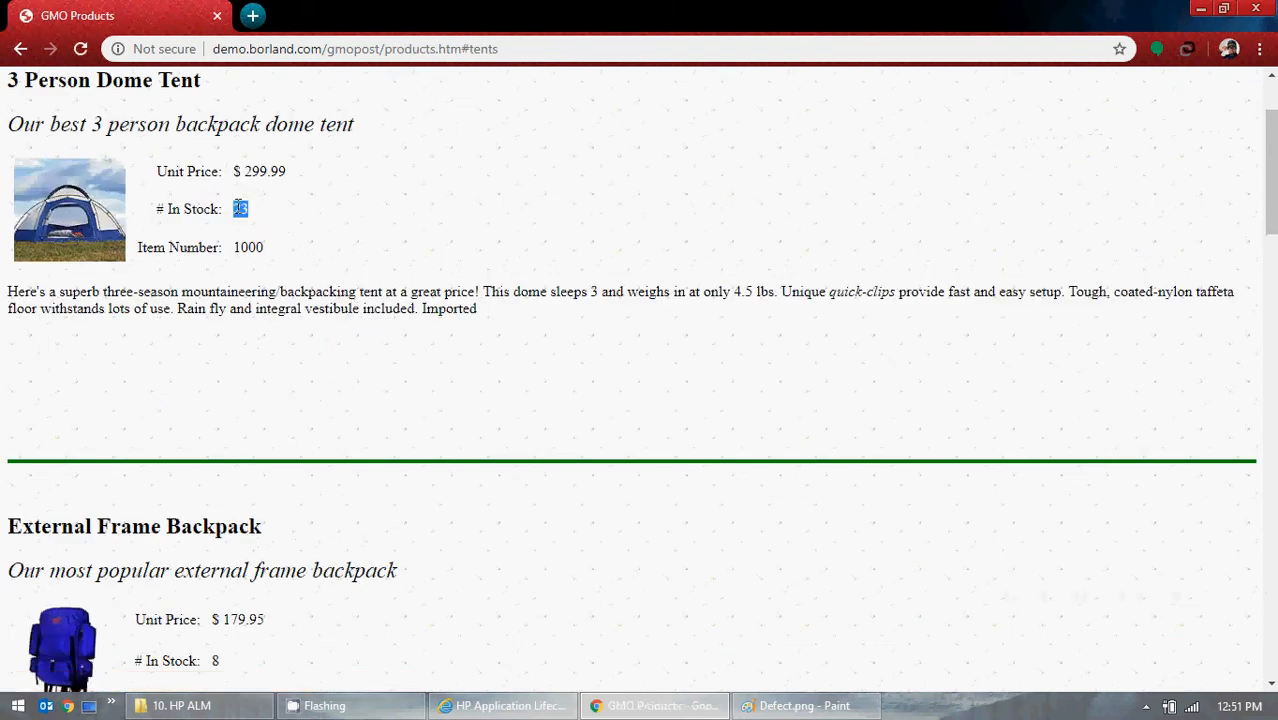
left_click(20, 48)
double_click(1104, 284)
type("100")
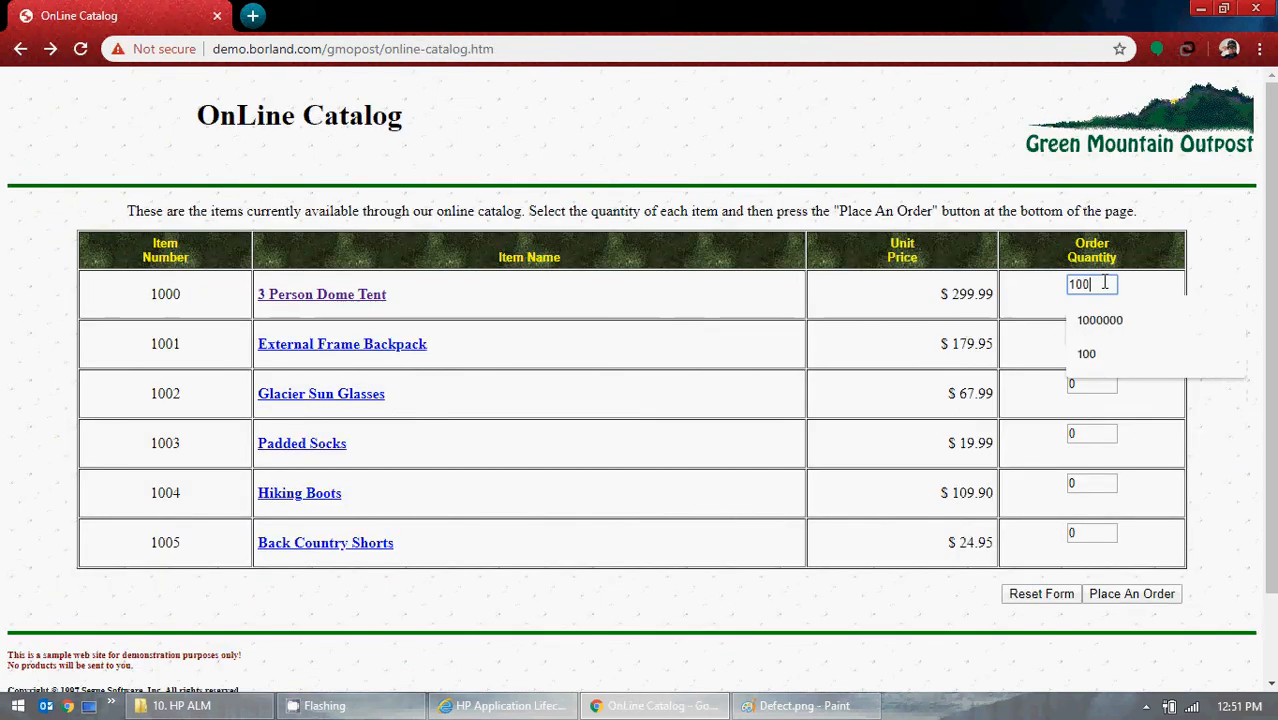
left_click(752, 422)
left_click(1131, 593)
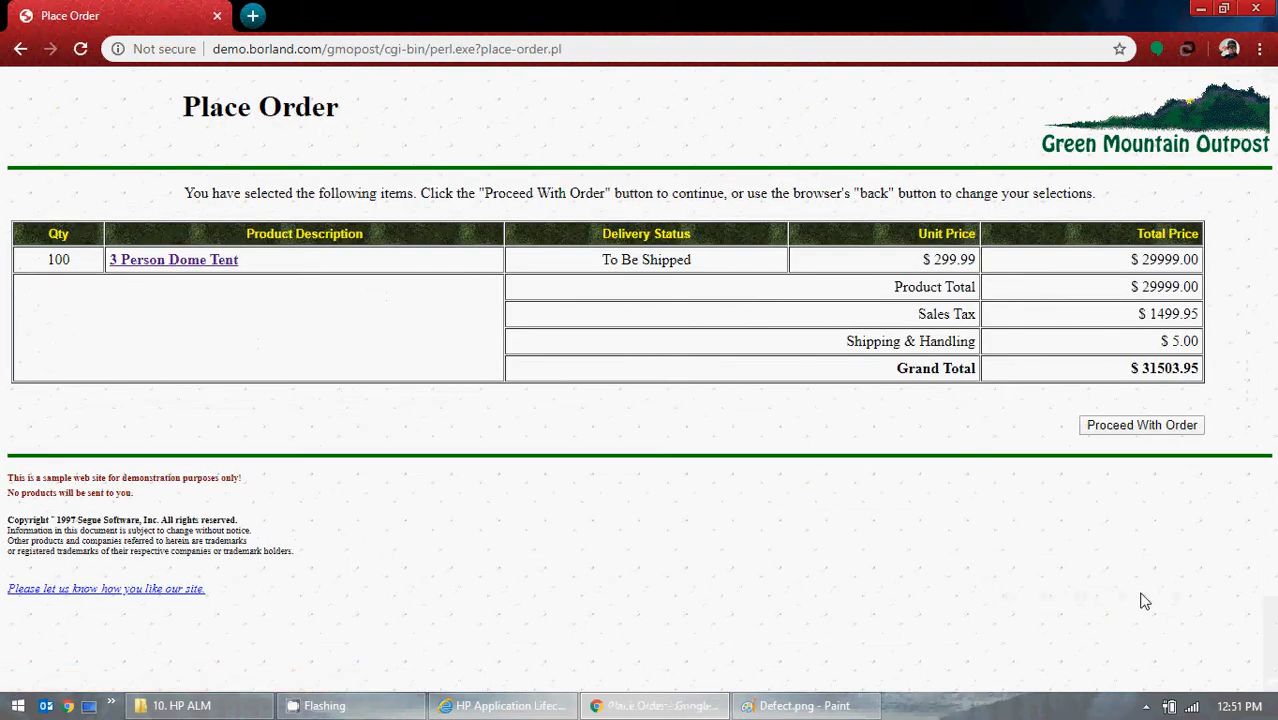
left_click(1200, 8)
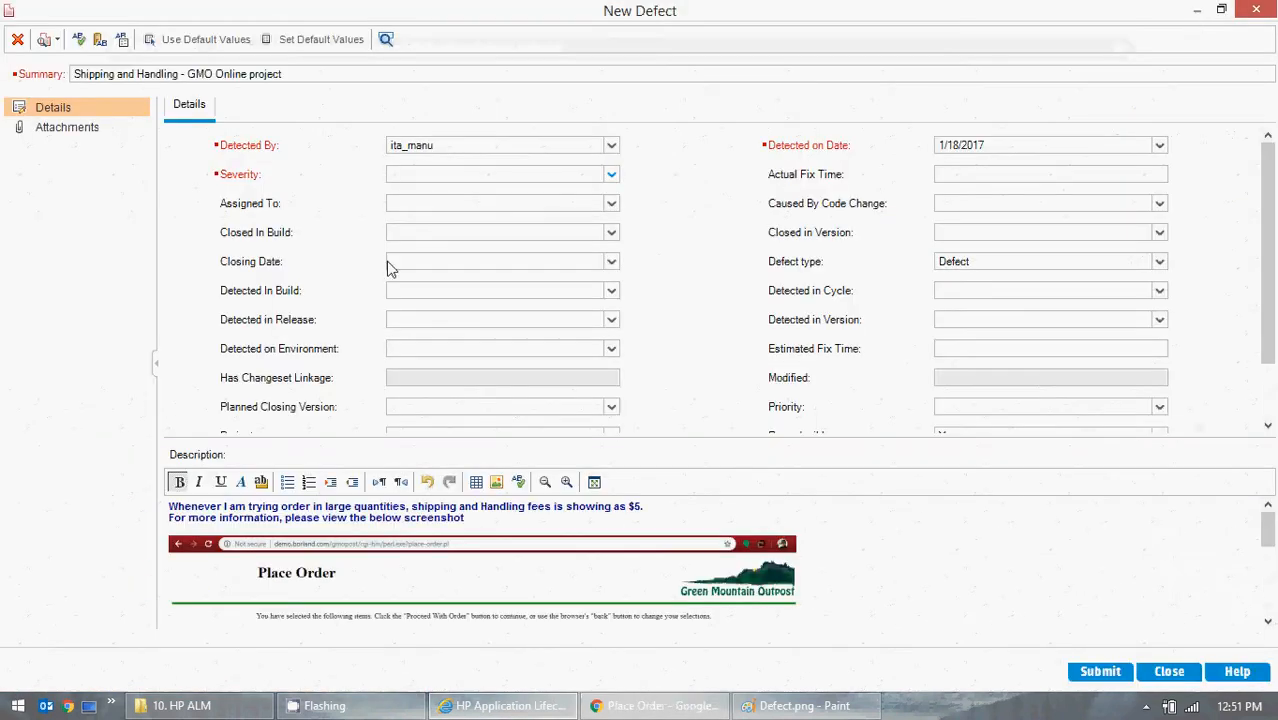
left_click(609, 175)
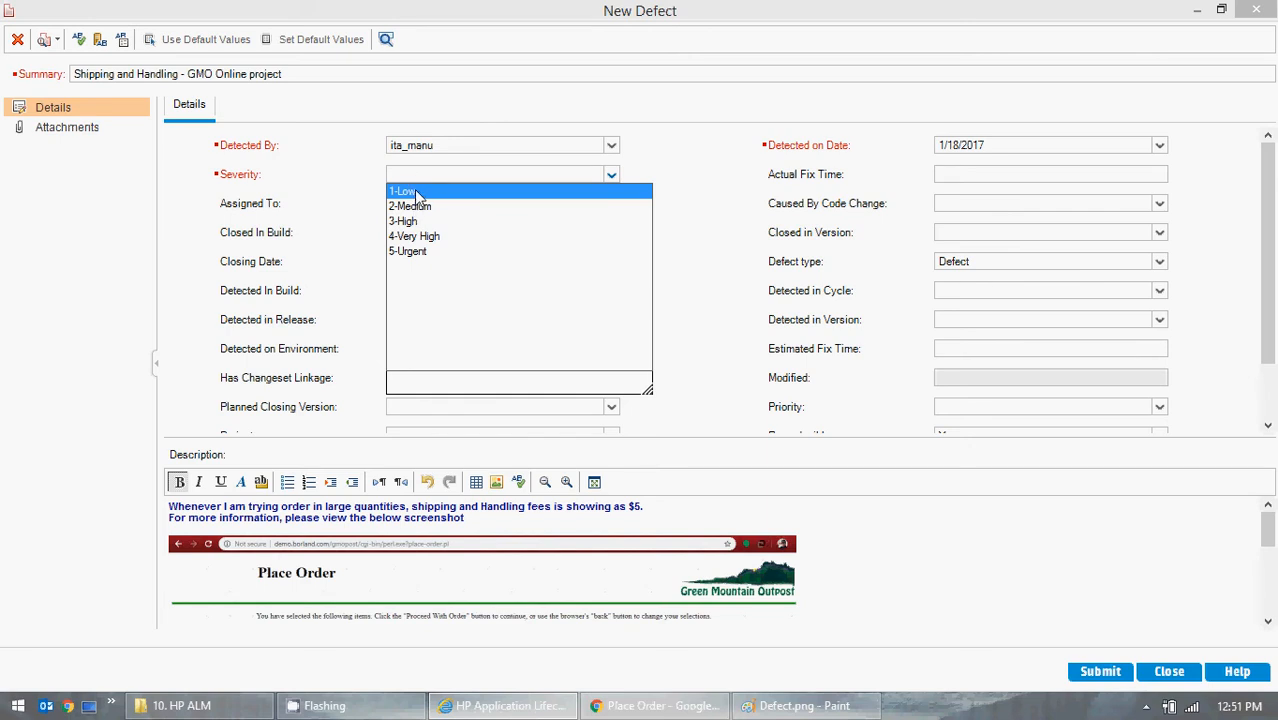
- Switch to Chrome, go back to the GMO OnLine home page, highlight its title and welcome line, and return to HP ALM
left_click(636, 707)
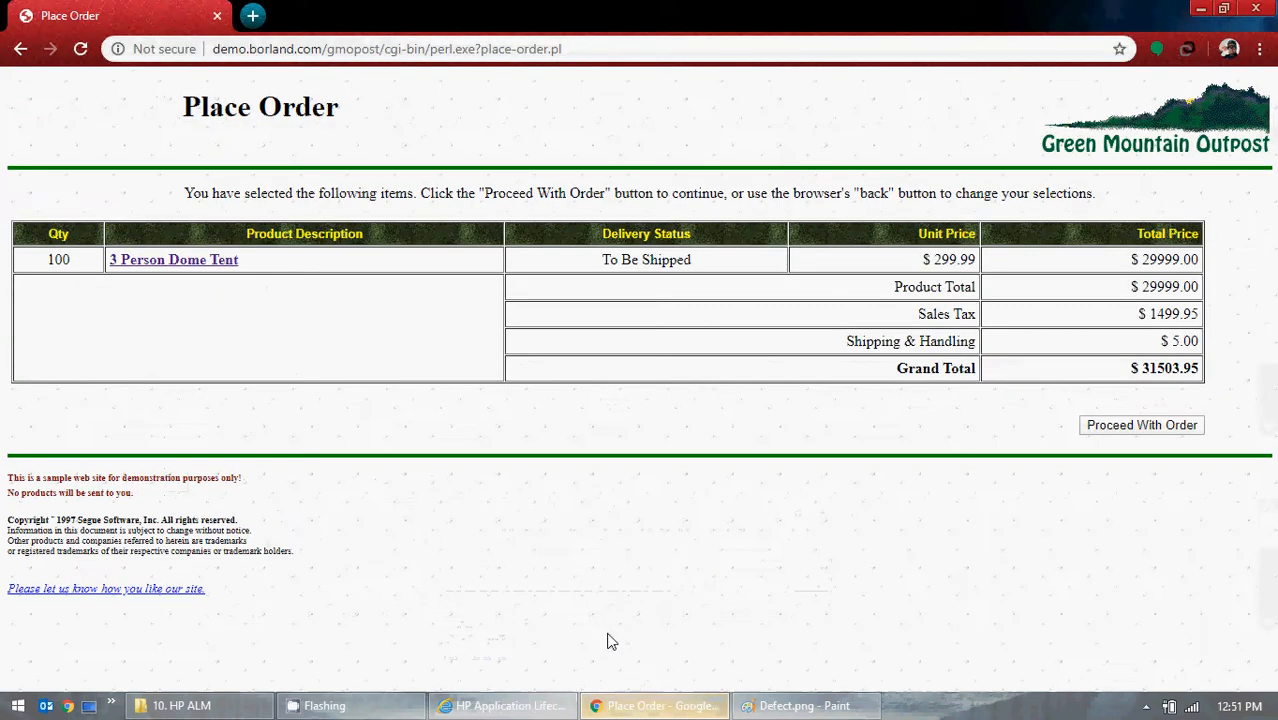
left_click(19, 49)
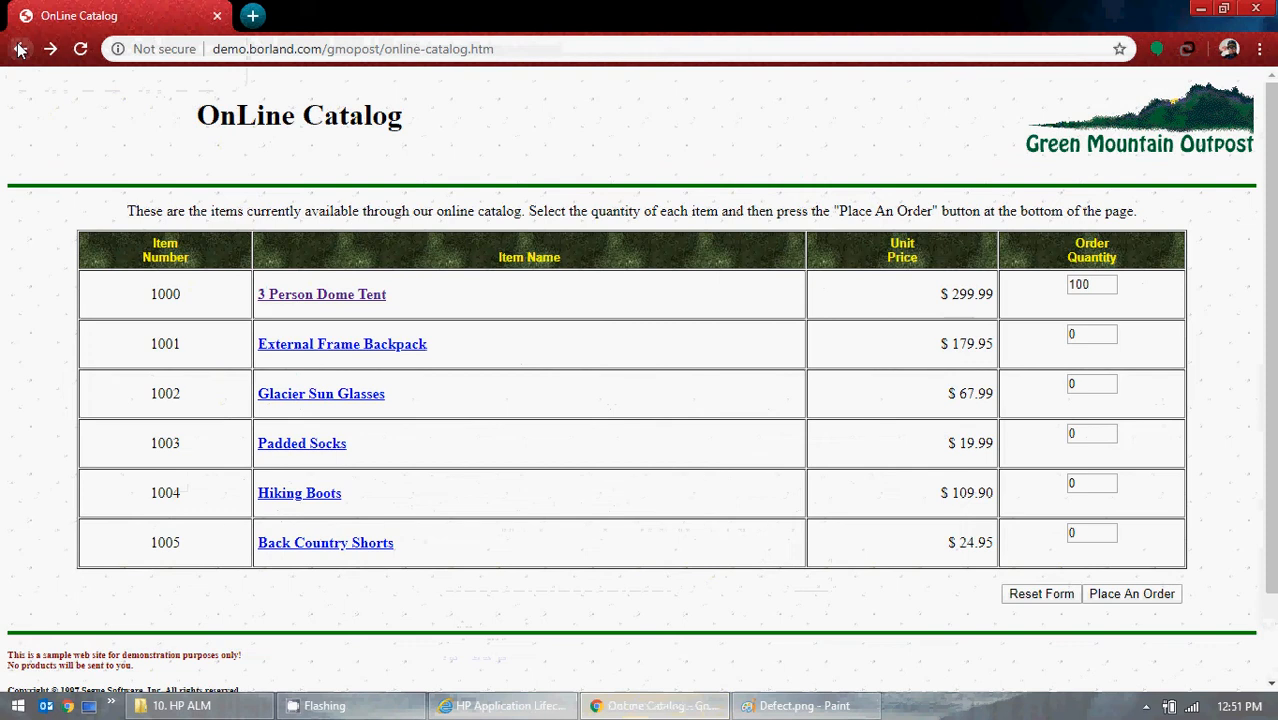
left_click(19, 49)
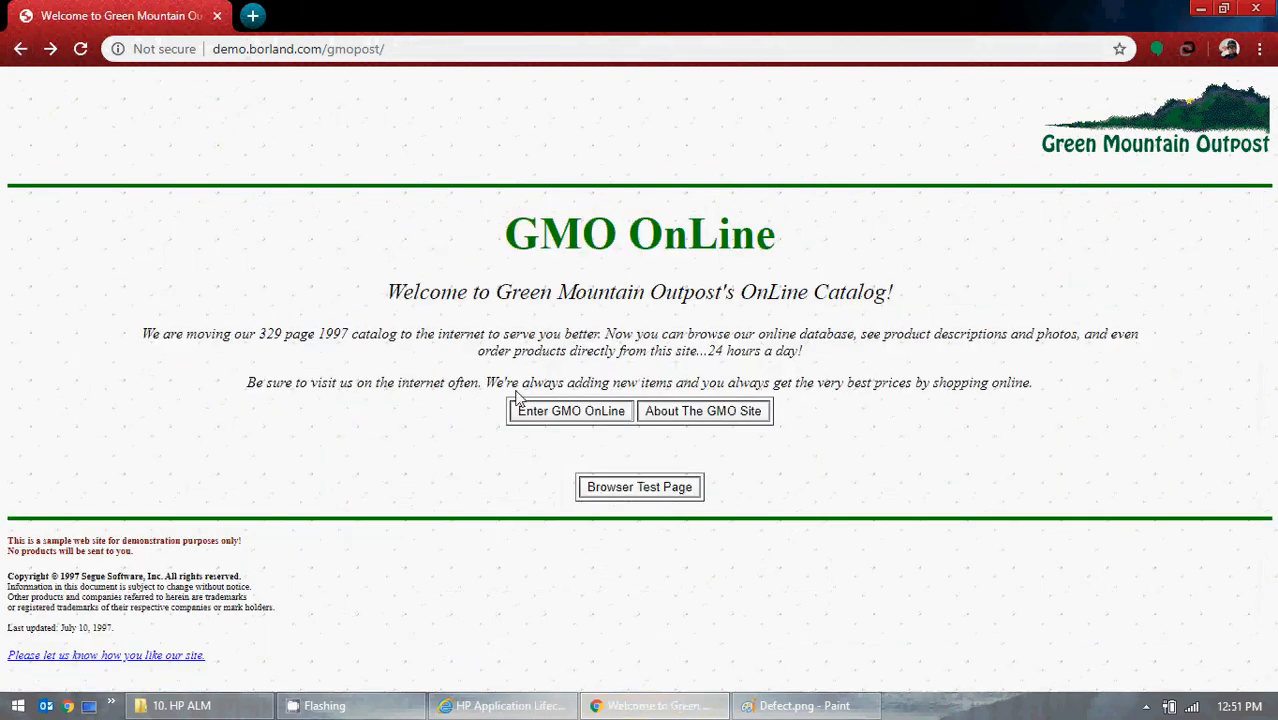
left_click_drag(511, 233, 869, 234)
left_click(862, 234)
left_click_drag(893, 302, 628, 282)
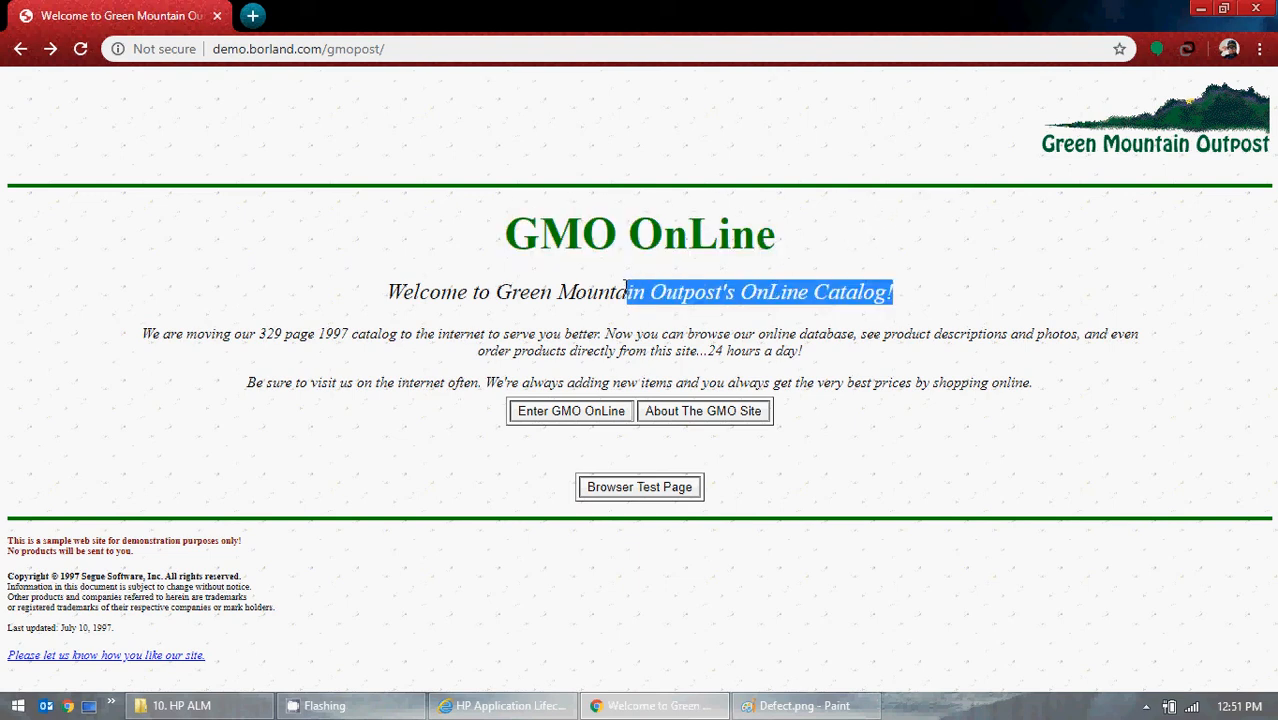
left_click(1201, 8)
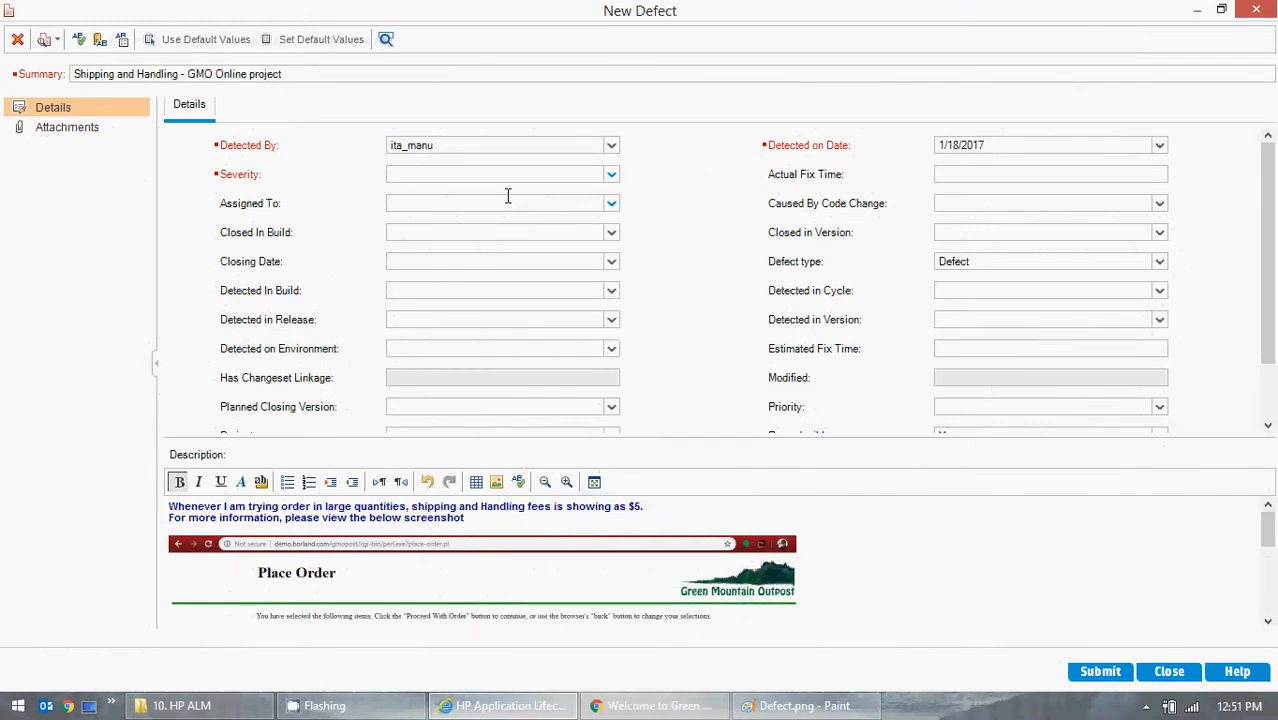
- Look over the Severity and Priority options of the new defect without choosing any
left_click(612, 176)
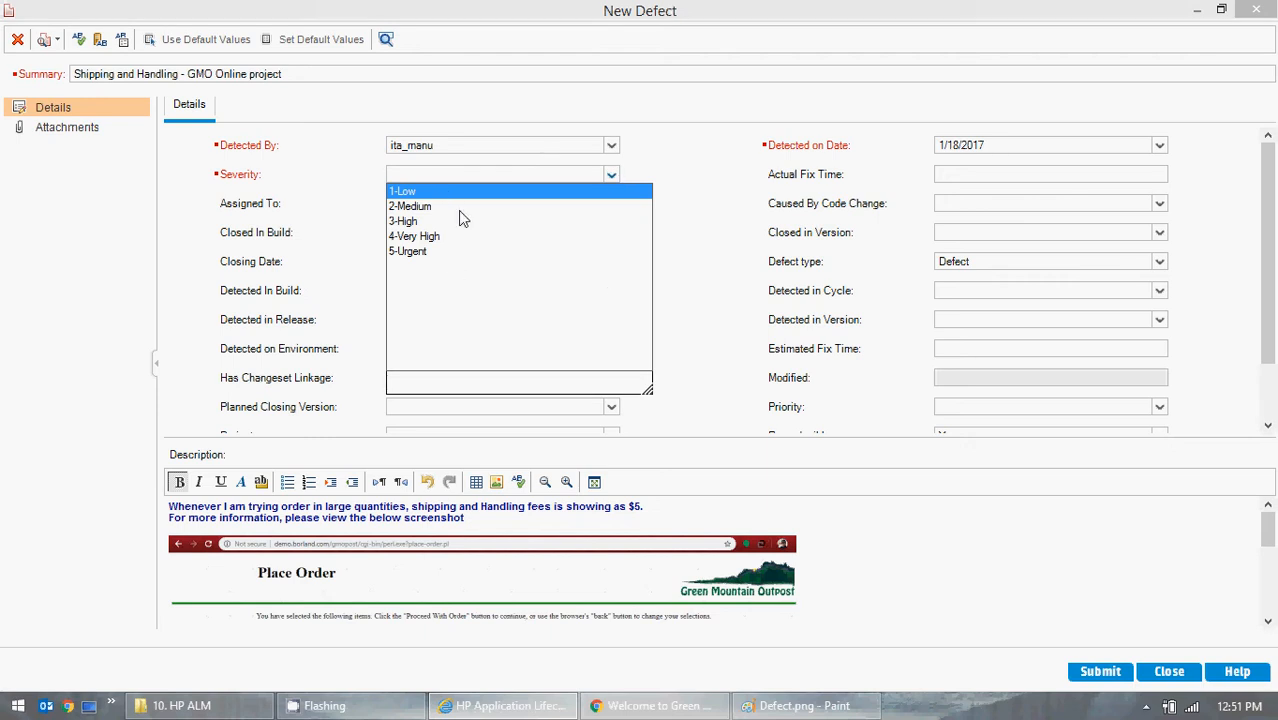
left_click(770, 358)
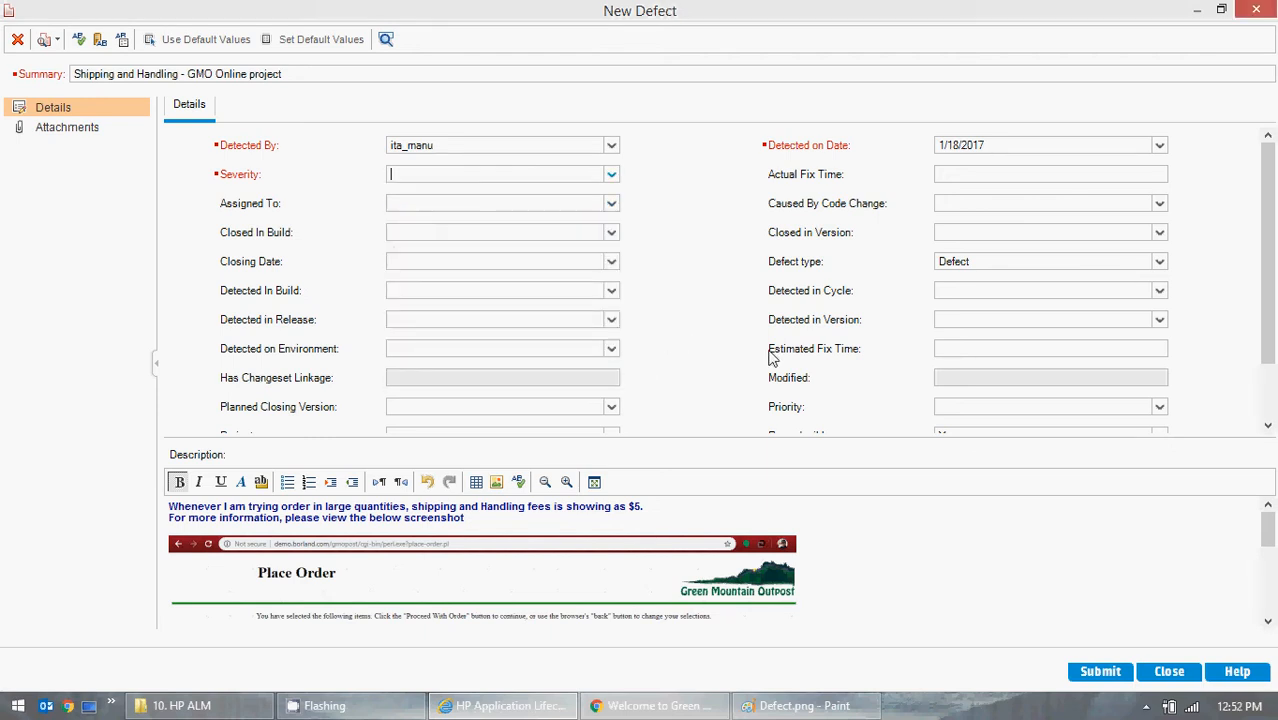
left_click(1159, 408)
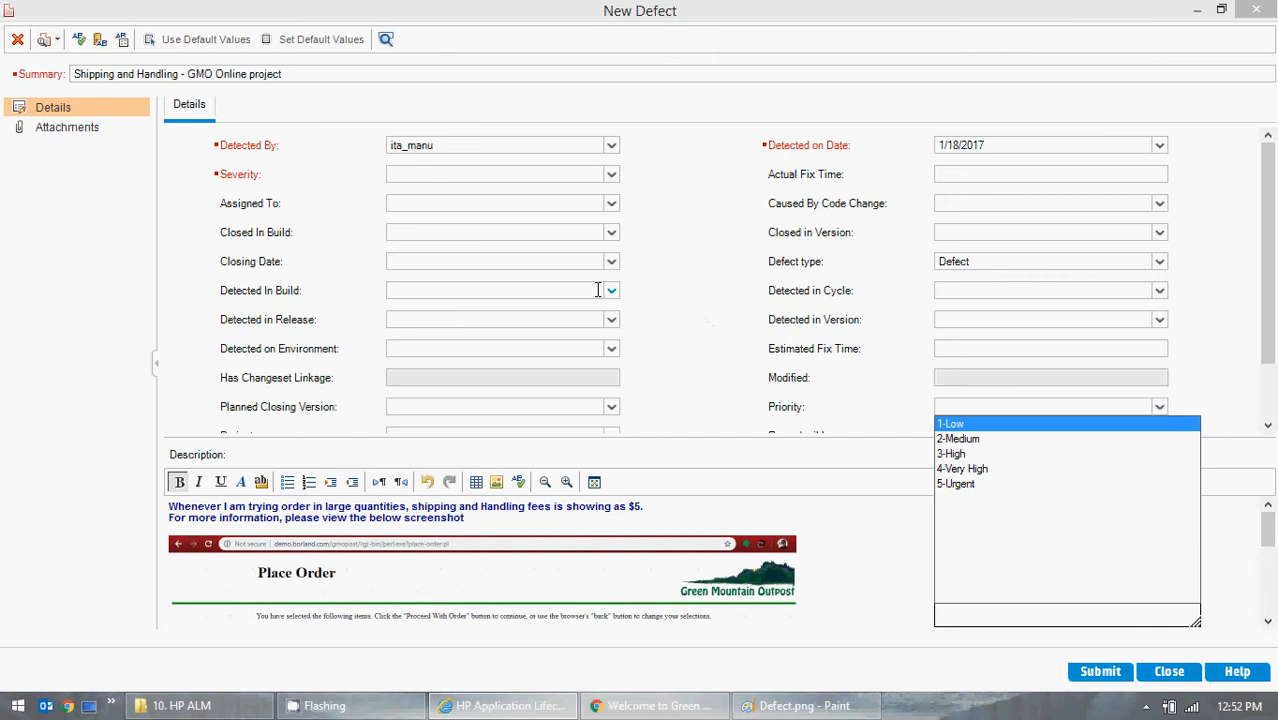
left_click(647, 297)
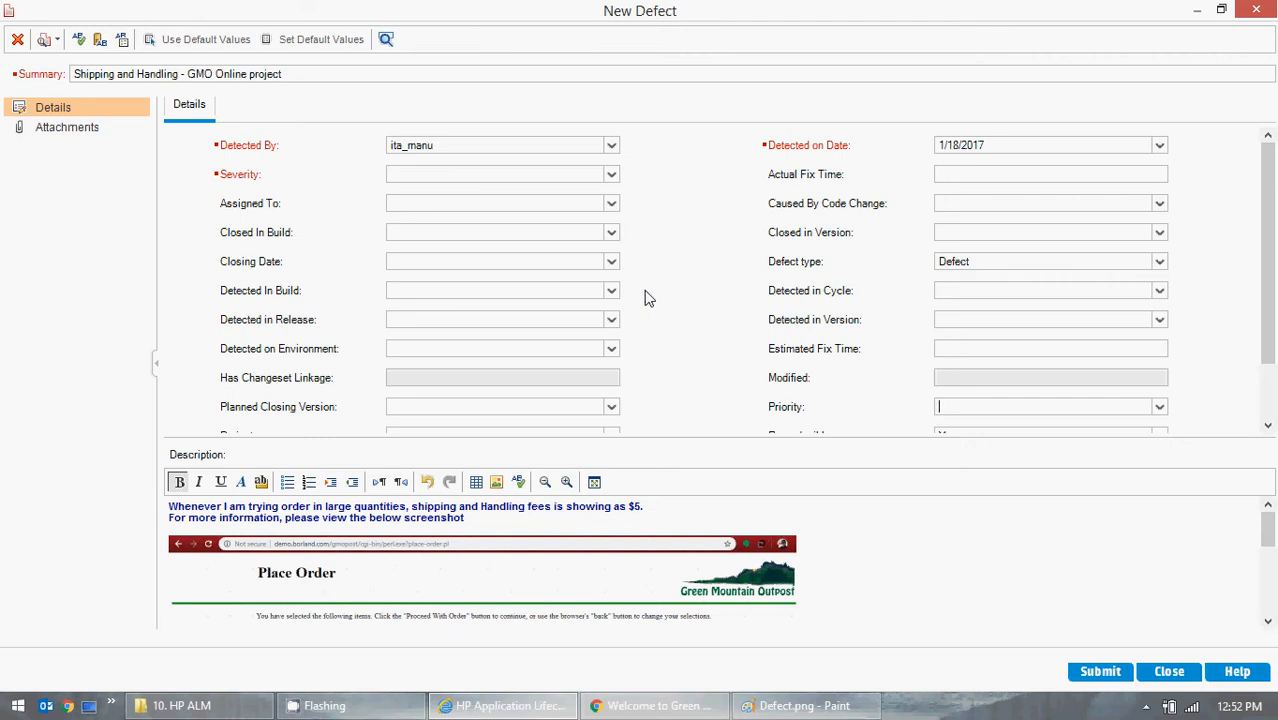
- Set the defect's Severity to 2-Medium and its Priority to 2-Medium
left_click(611, 176)
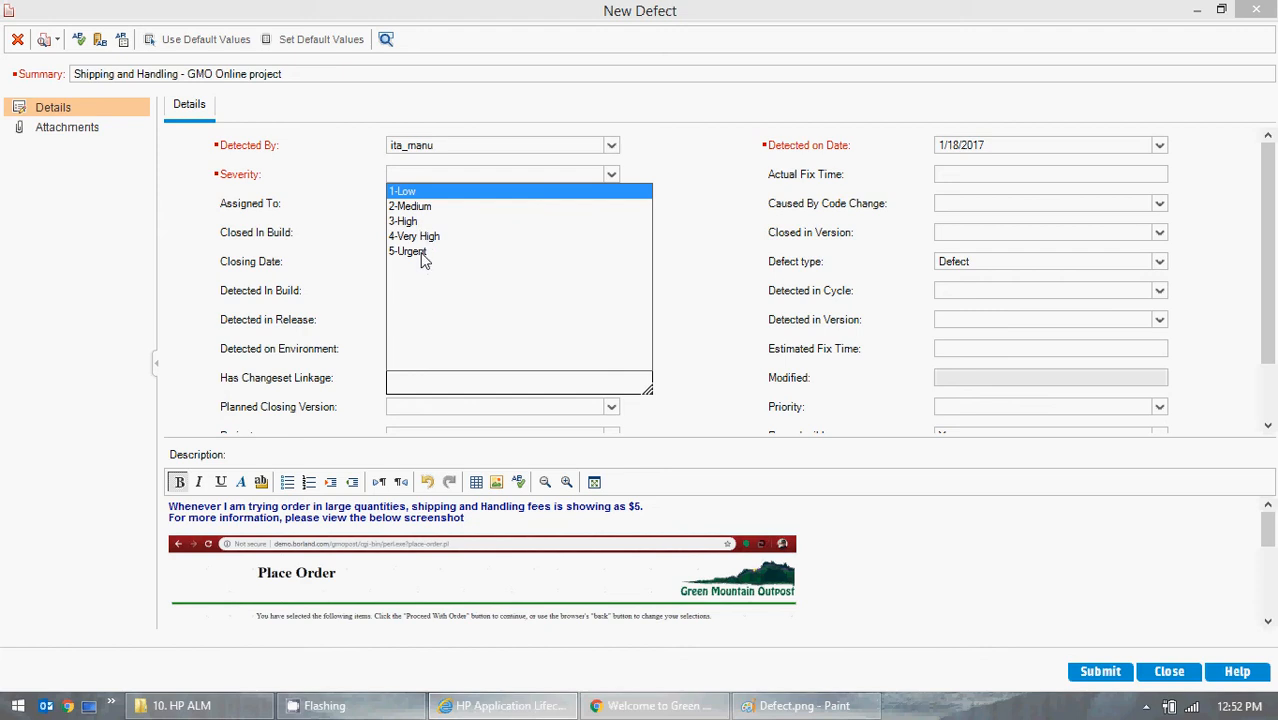
left_click(415, 208)
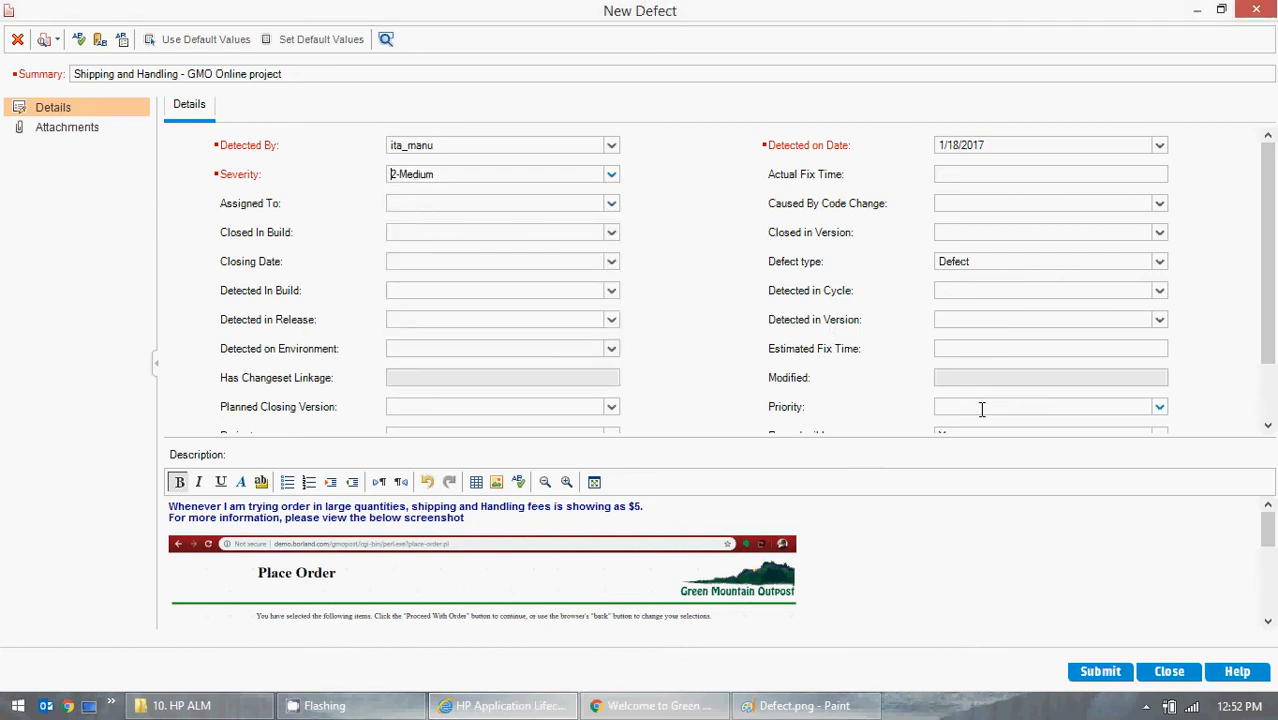
left_click(1160, 407)
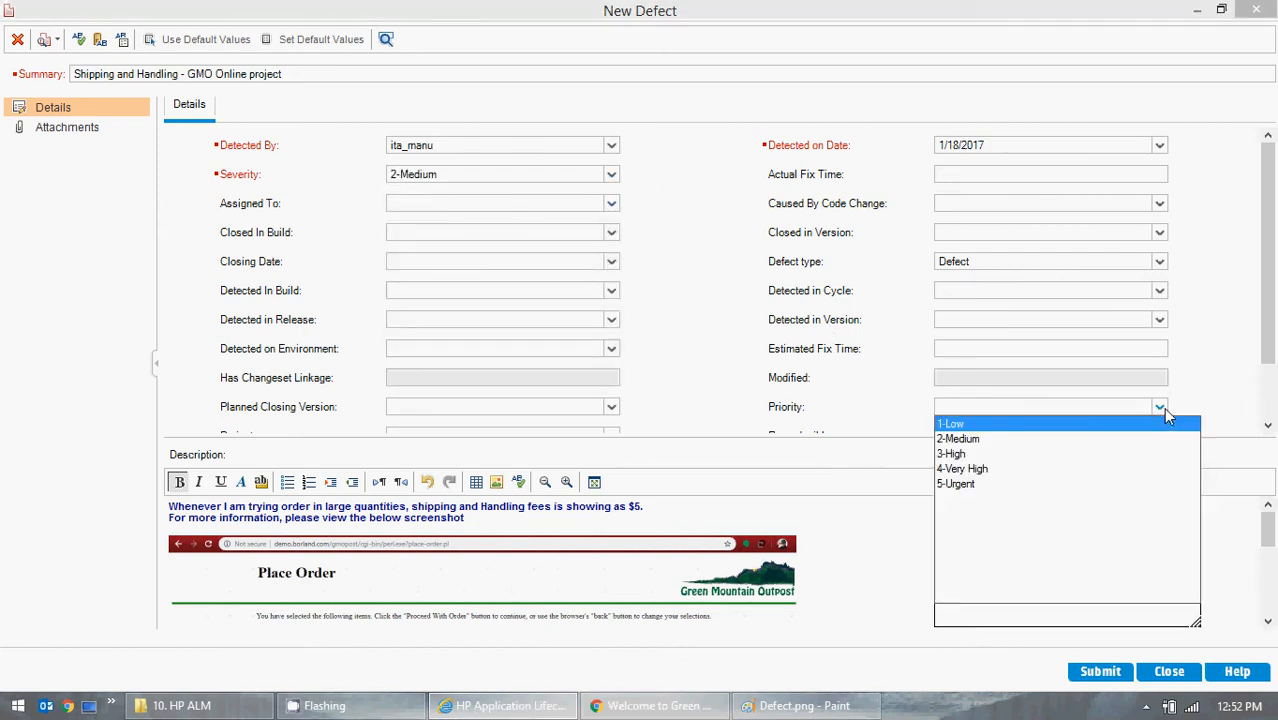
left_click(981, 437)
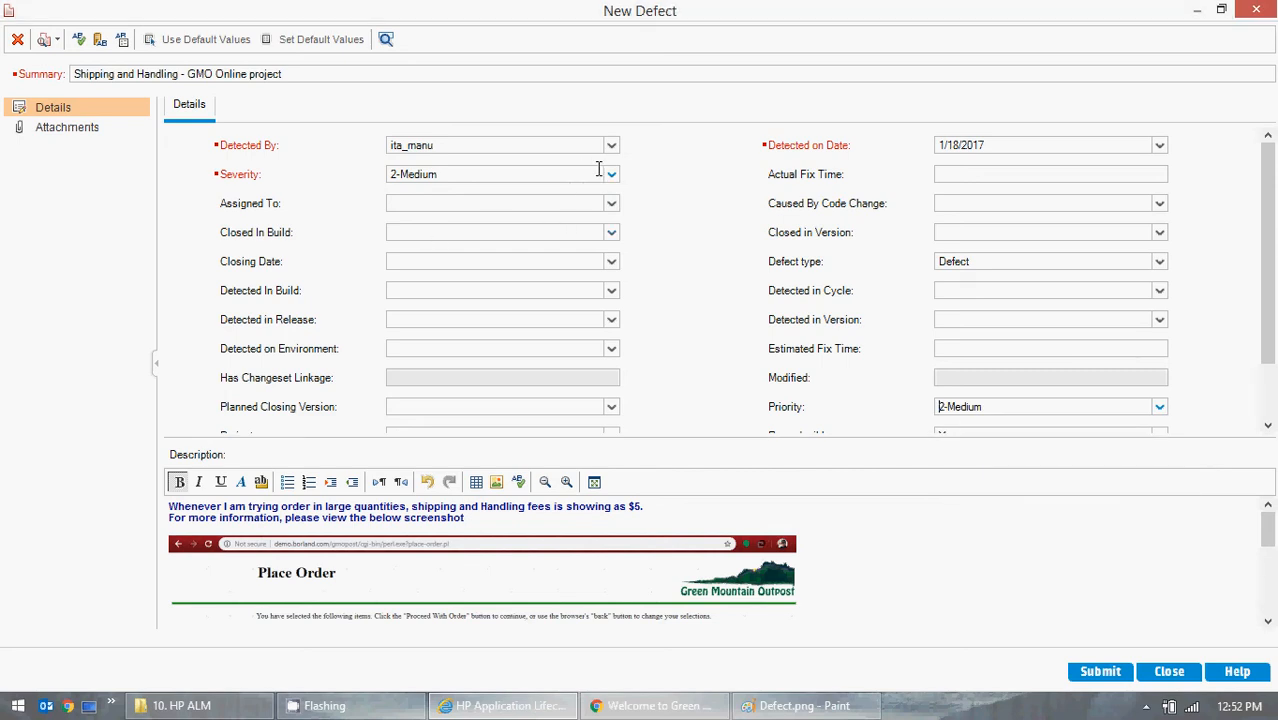
- Set the Severity to 5-Urgent and try the Priority first as 5-Urgent and finally as 1-Low
left_click(613, 176)
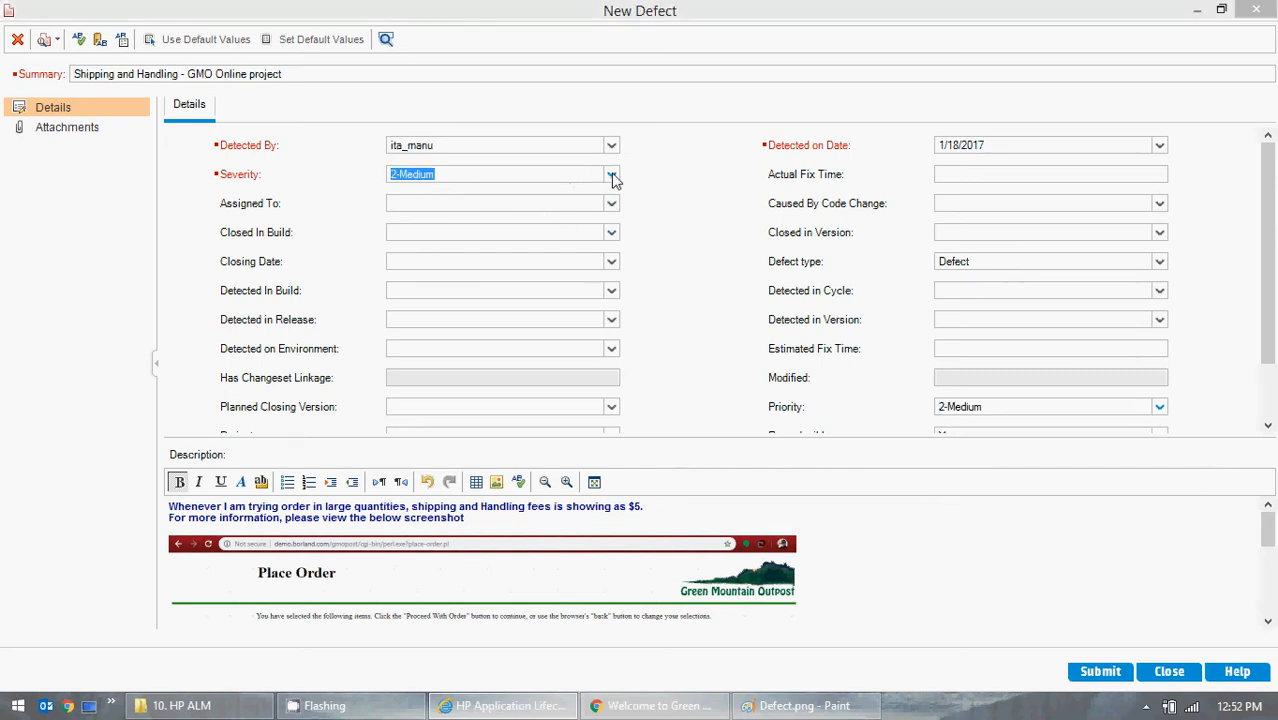
left_click(613, 176)
left_click(414, 252)
left_click(1162, 407)
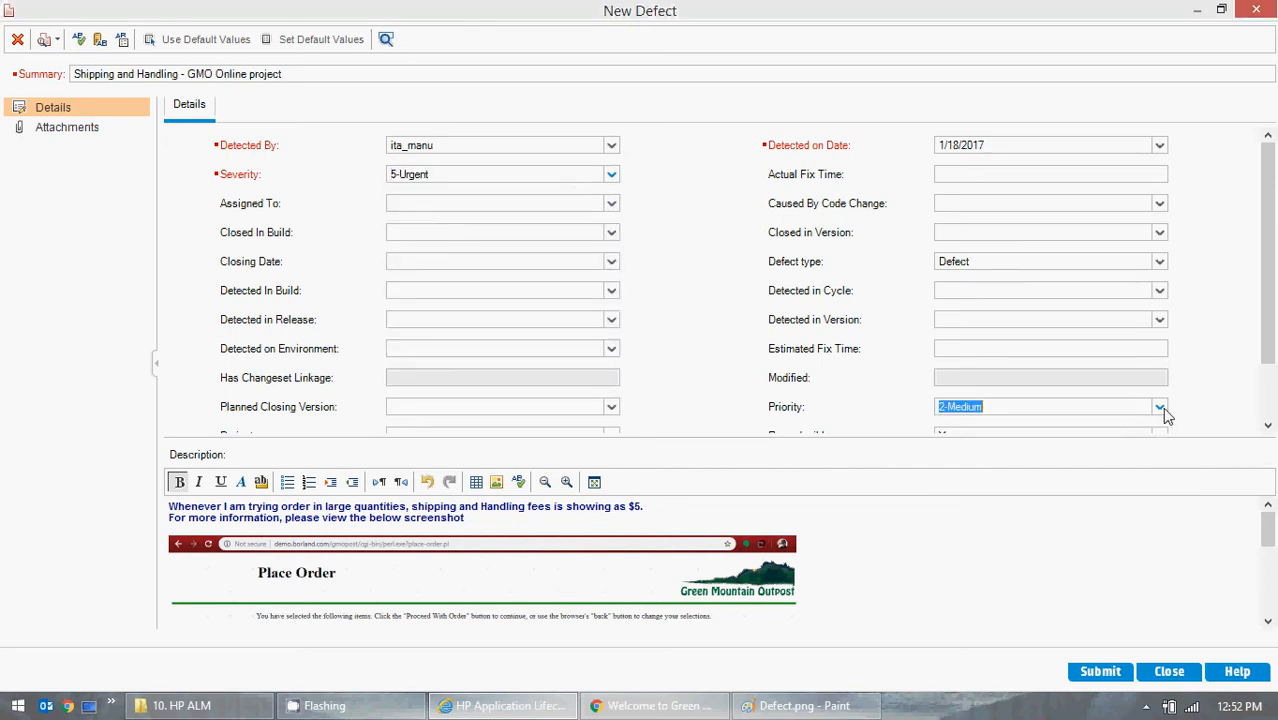
left_click(978, 487)
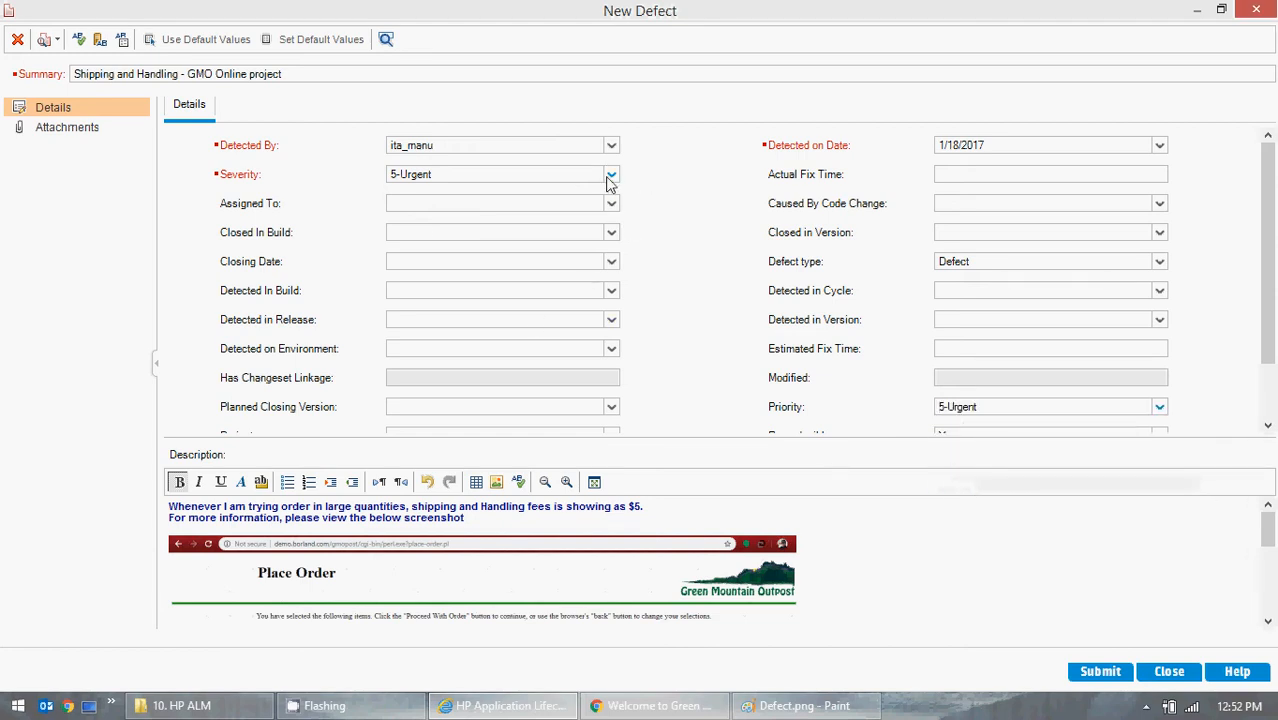
left_click(1162, 410)
left_click(1000, 421)
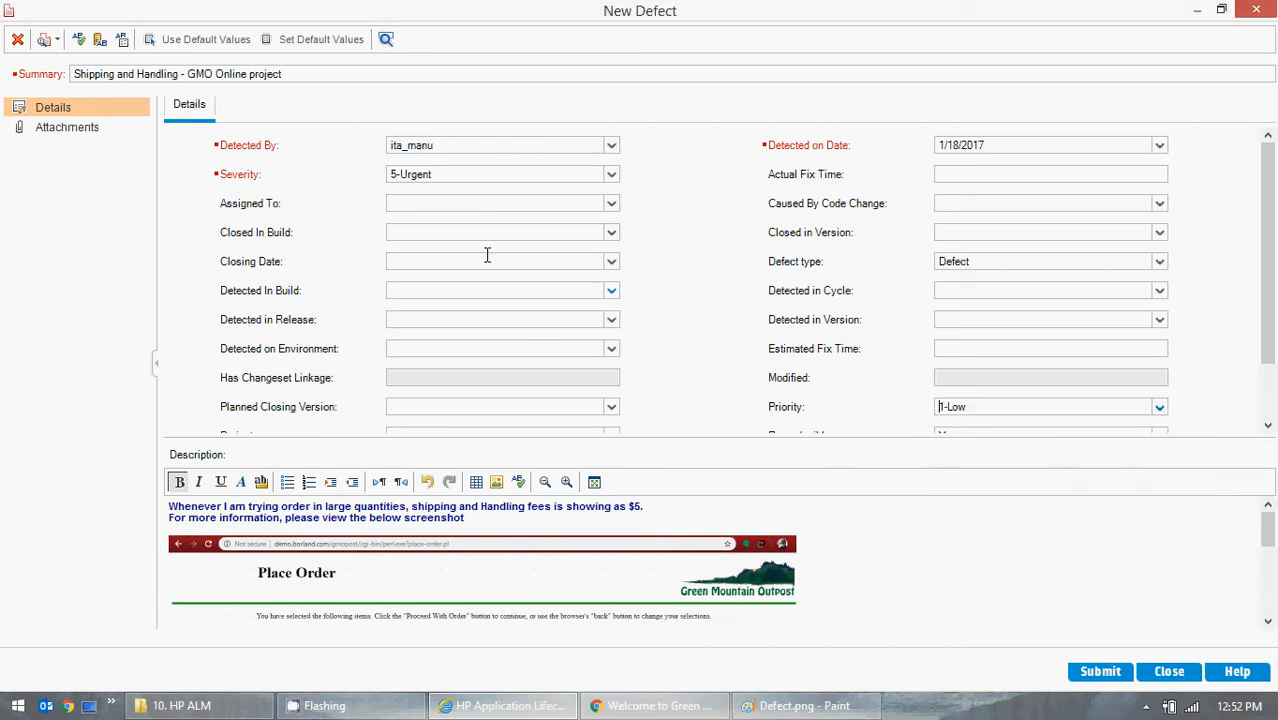
- Try the opposite combination for the defect, with Severity 1-Low and Priority 5-Urgent
left_click(610, 180)
left_click(610, 176)
left_click(449, 190)
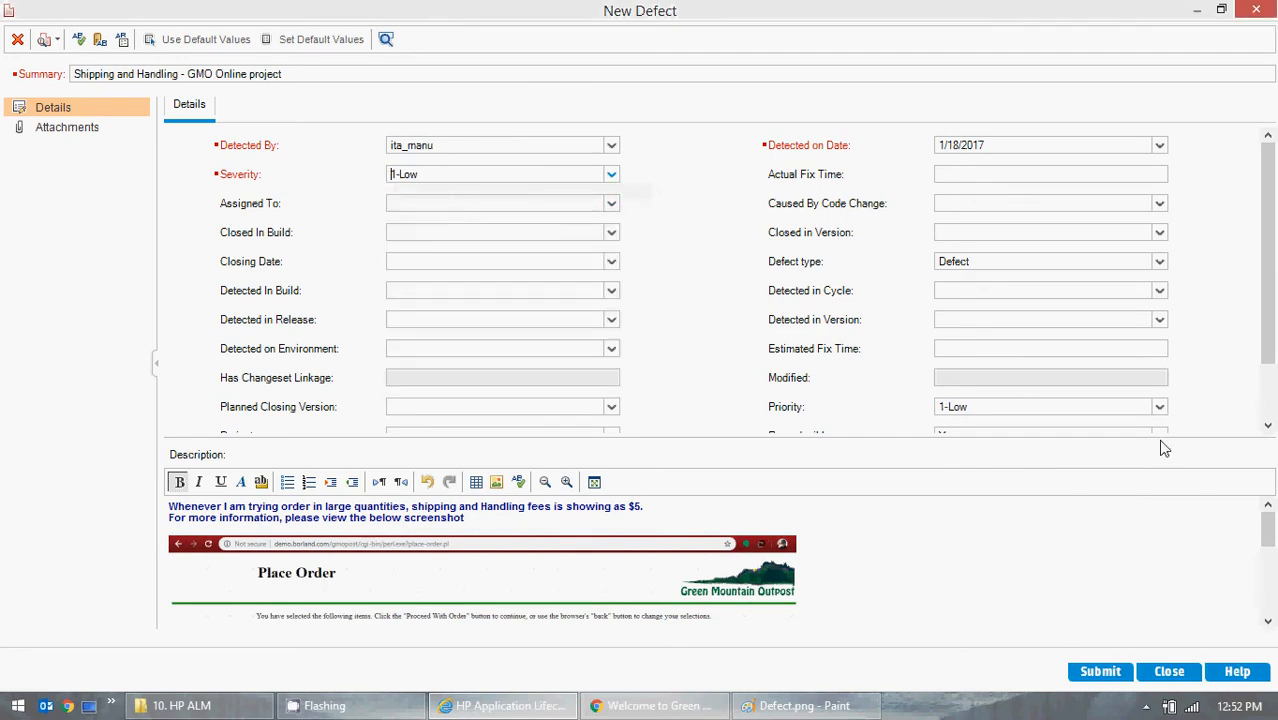
left_click(1158, 410)
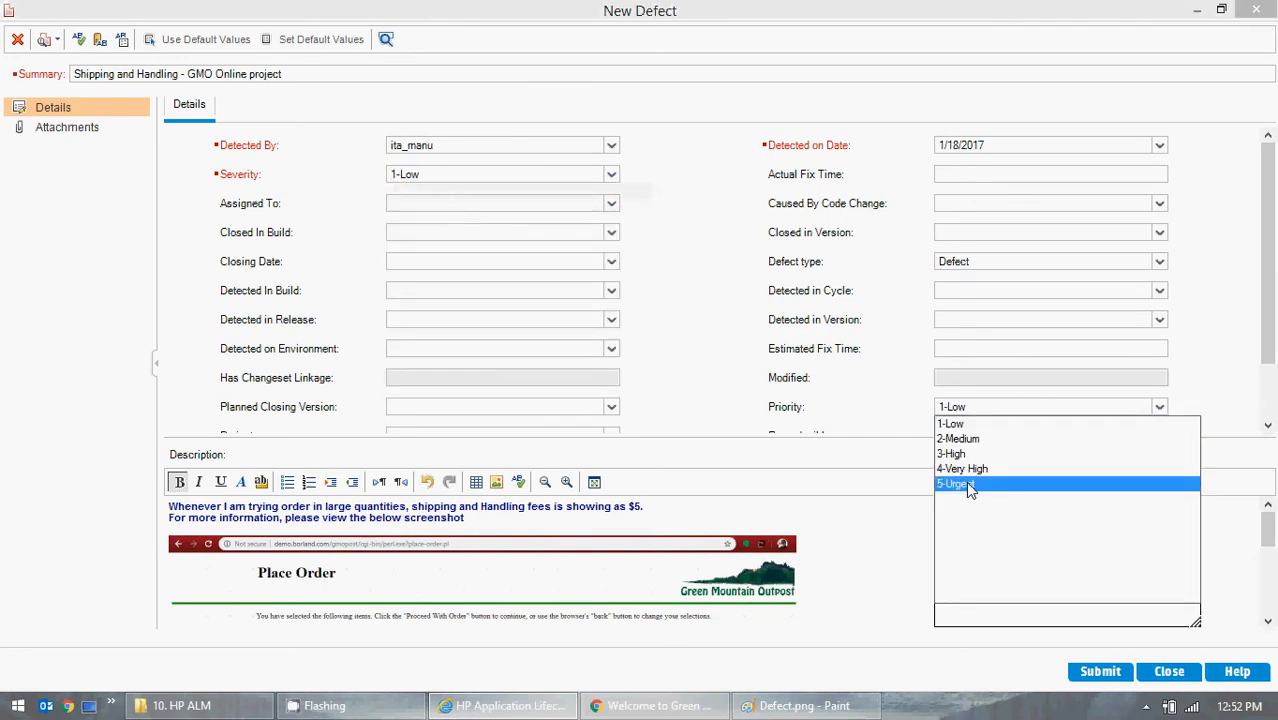
left_click(967, 483)
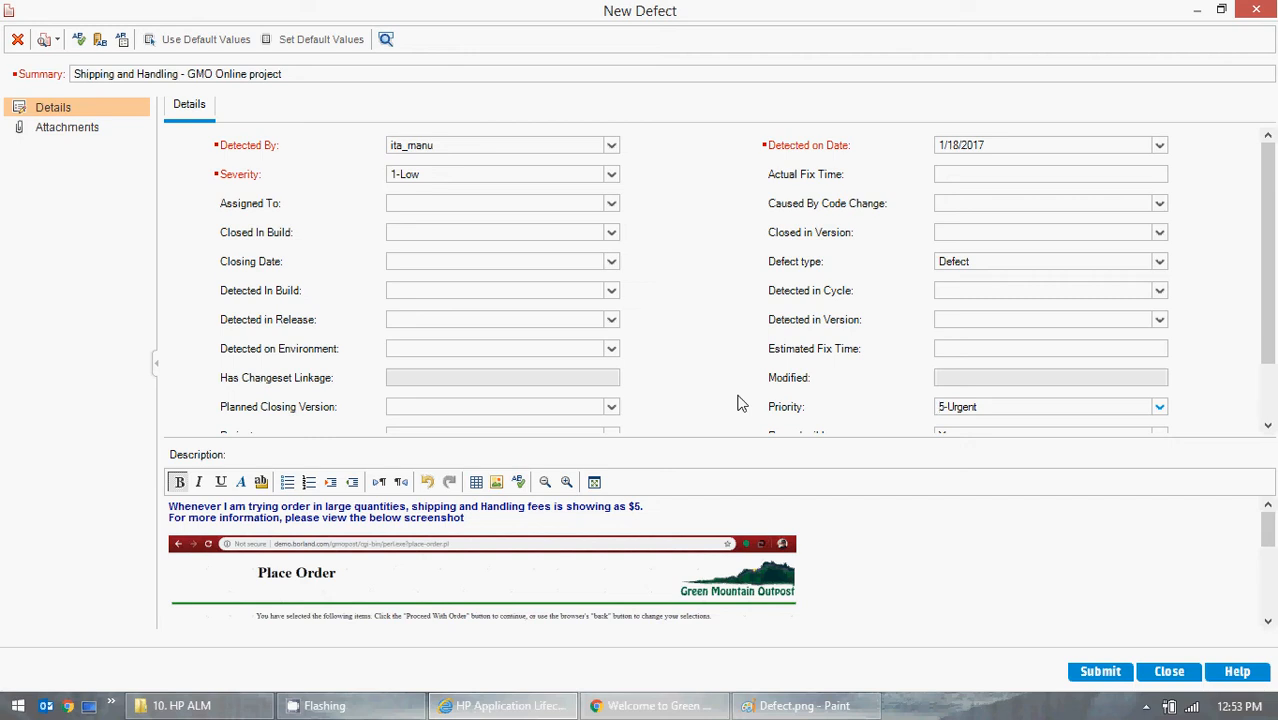
- Set both the Severity and the Priority of the new defect to 2-Medium
left_click(611, 174)
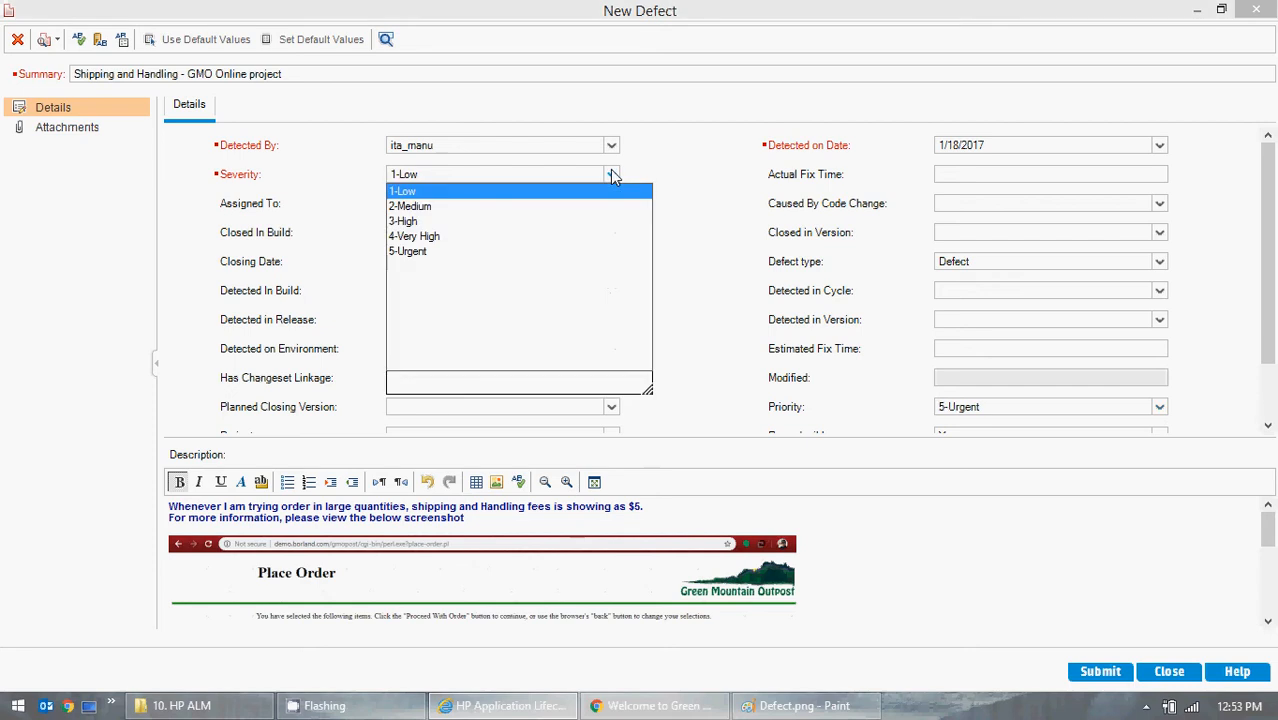
left_click(431, 207)
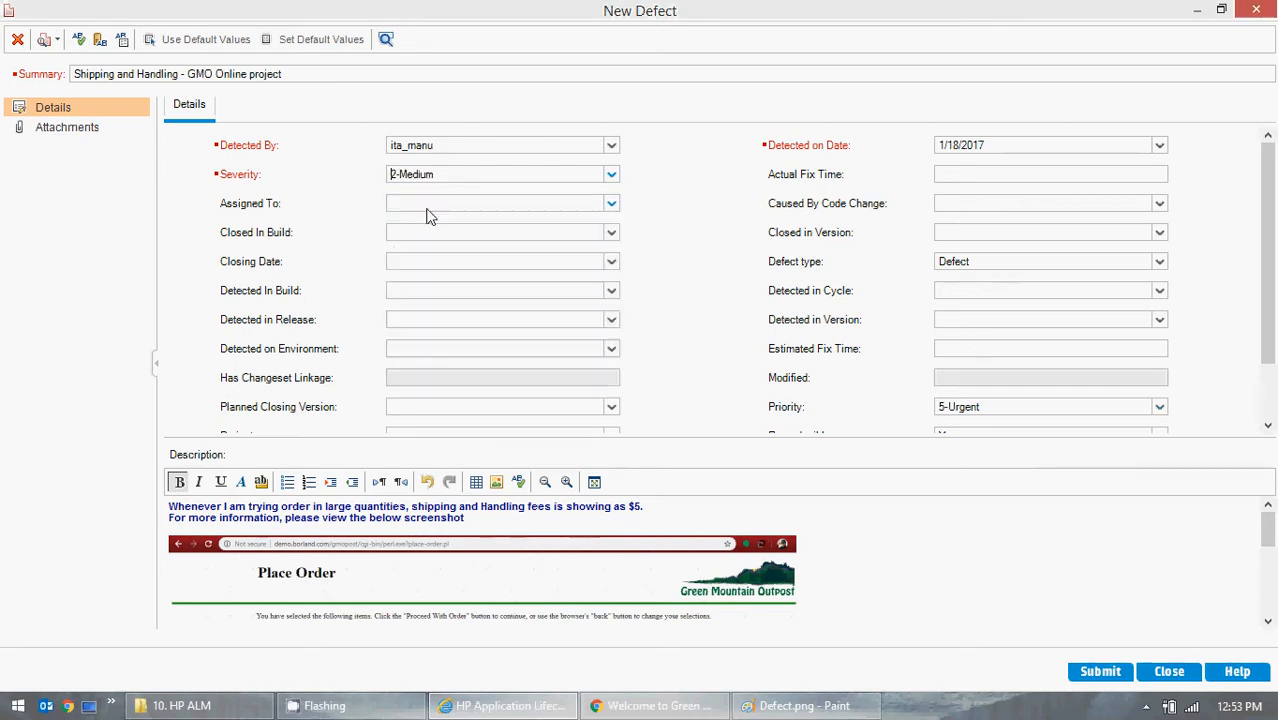
left_click(1159, 410)
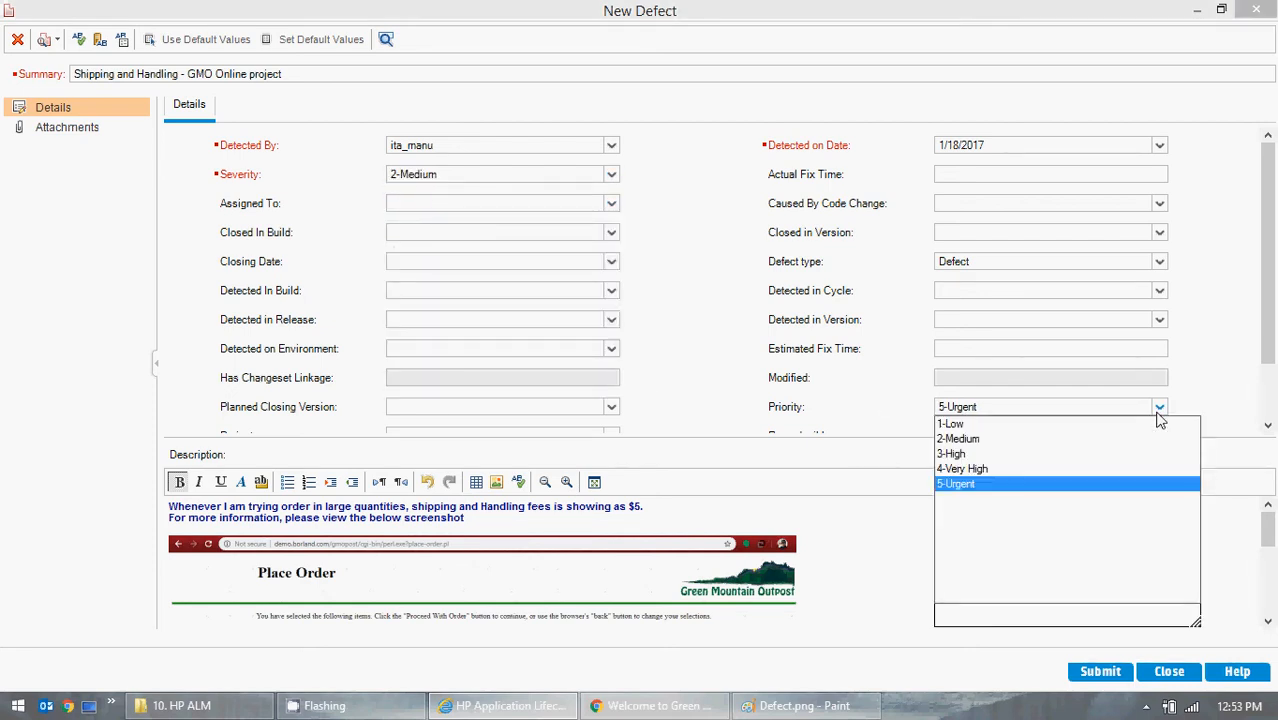
left_click(962, 439)
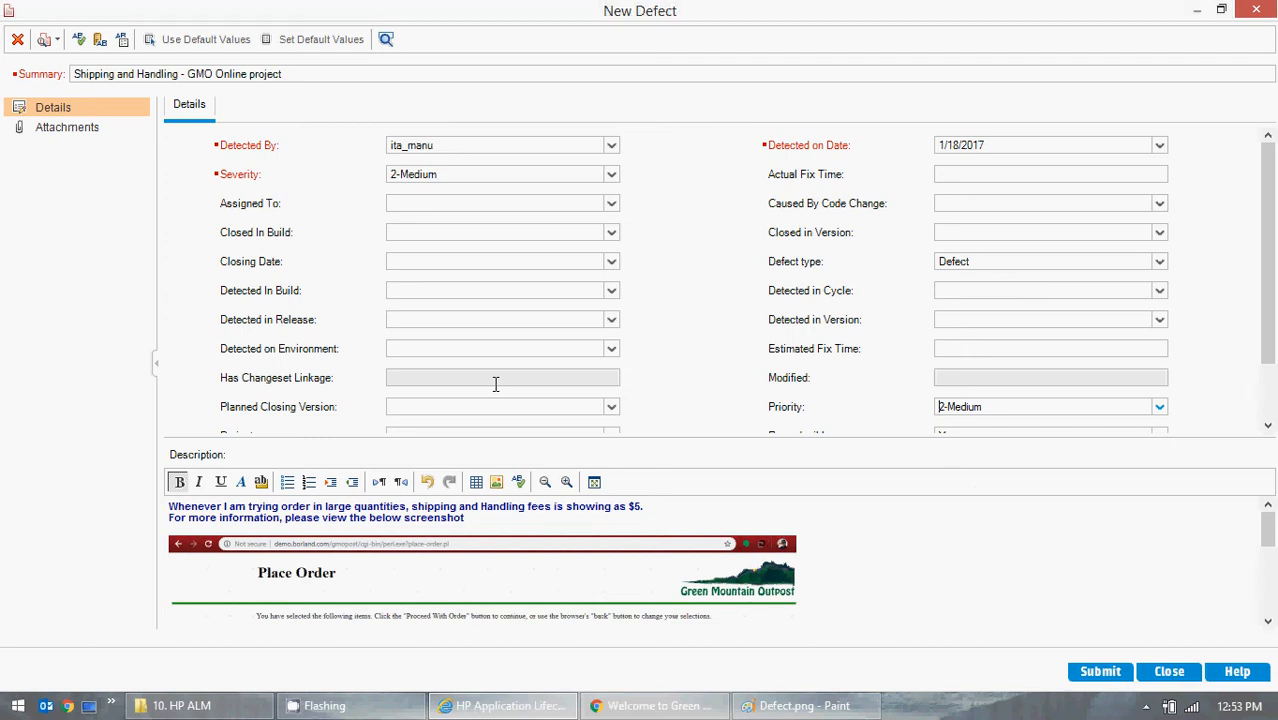
- Try the Priority as 1-Low and restore it to 2-Medium
left_click(1162, 410)
left_click(965, 423)
left_click(1158, 407)
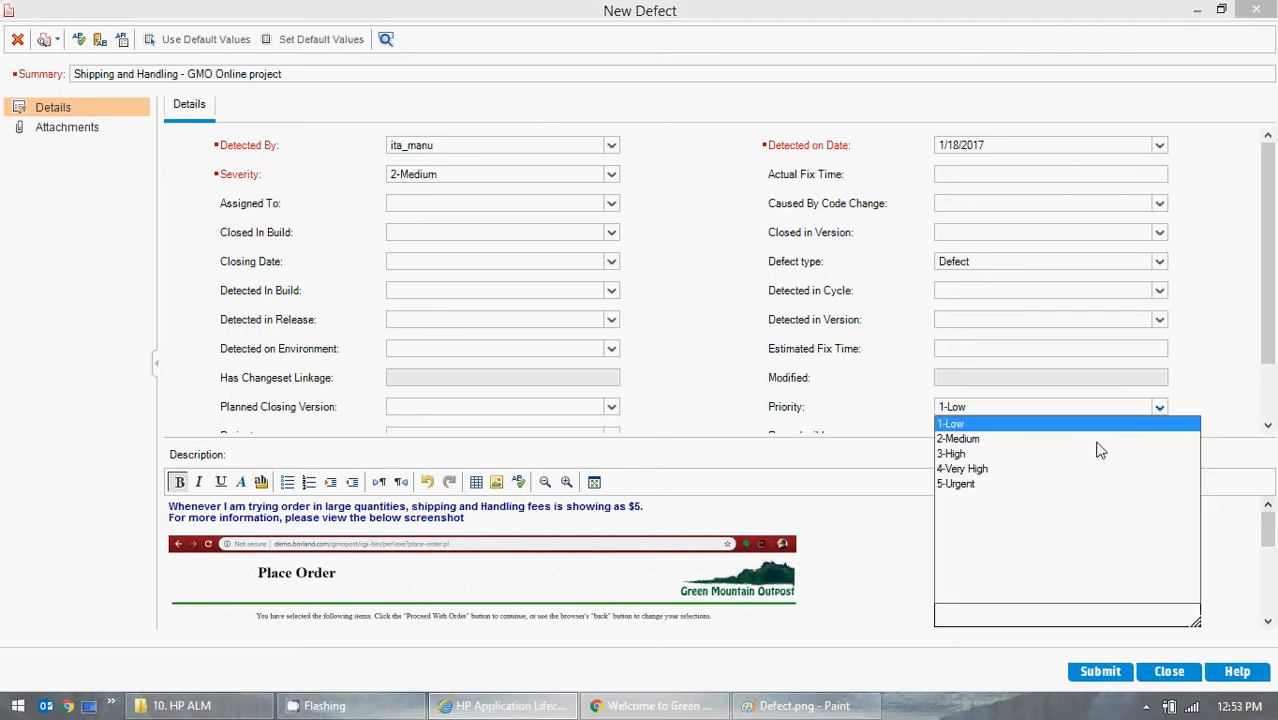
left_click(965, 439)
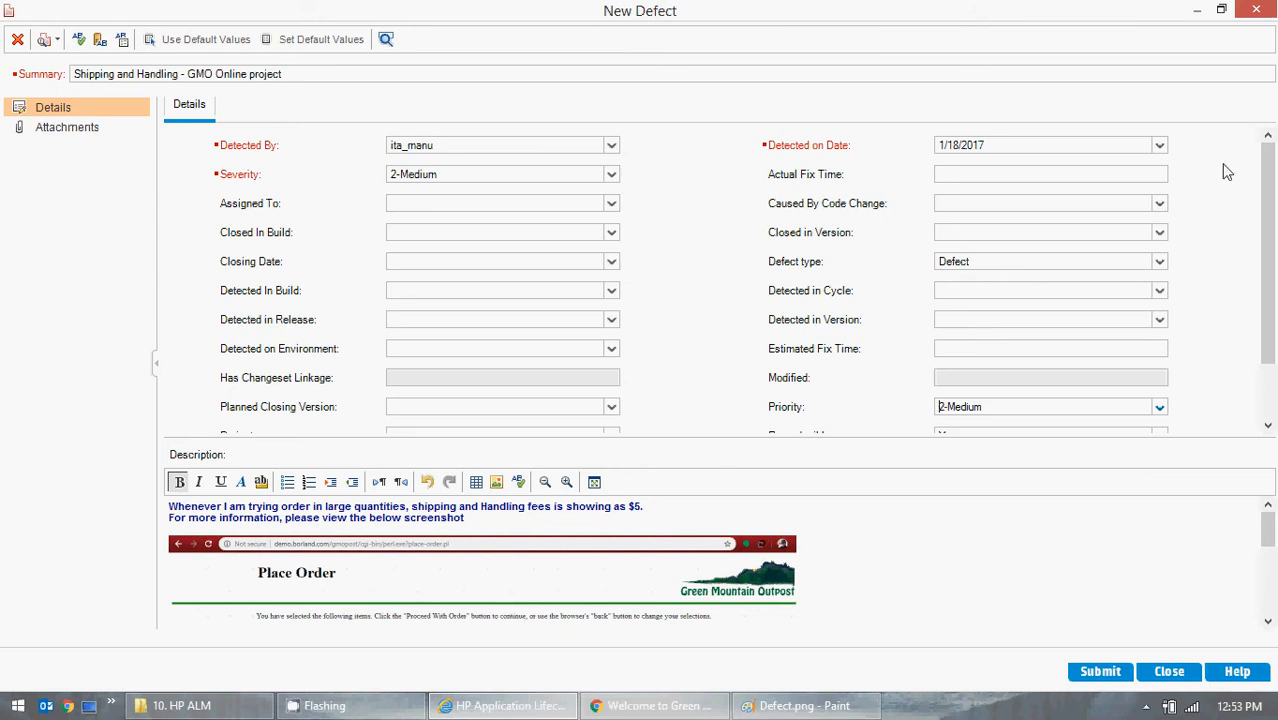
- Check the Detected on Date calendar against the system clock's calendar without changing the date
left_click(1059, 149)
left_click(1042, 145)
left_click(1159, 147)
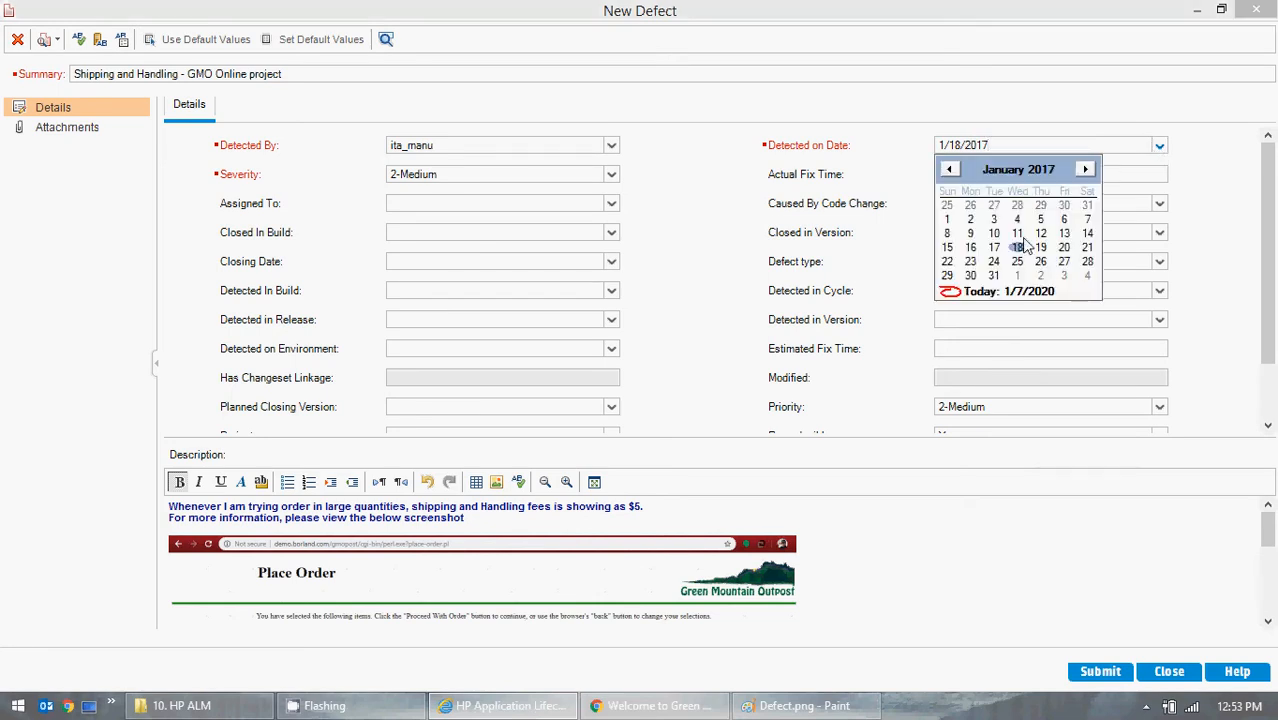
left_click(1212, 196)
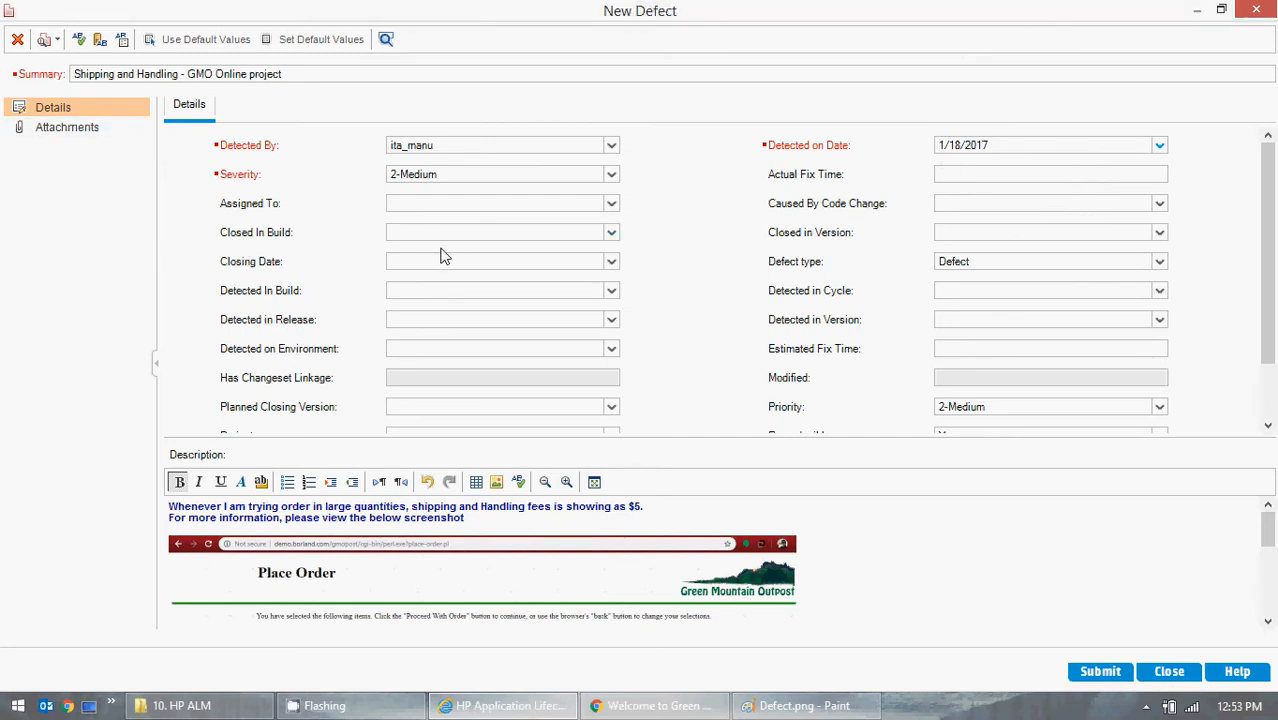
left_click(1240, 706)
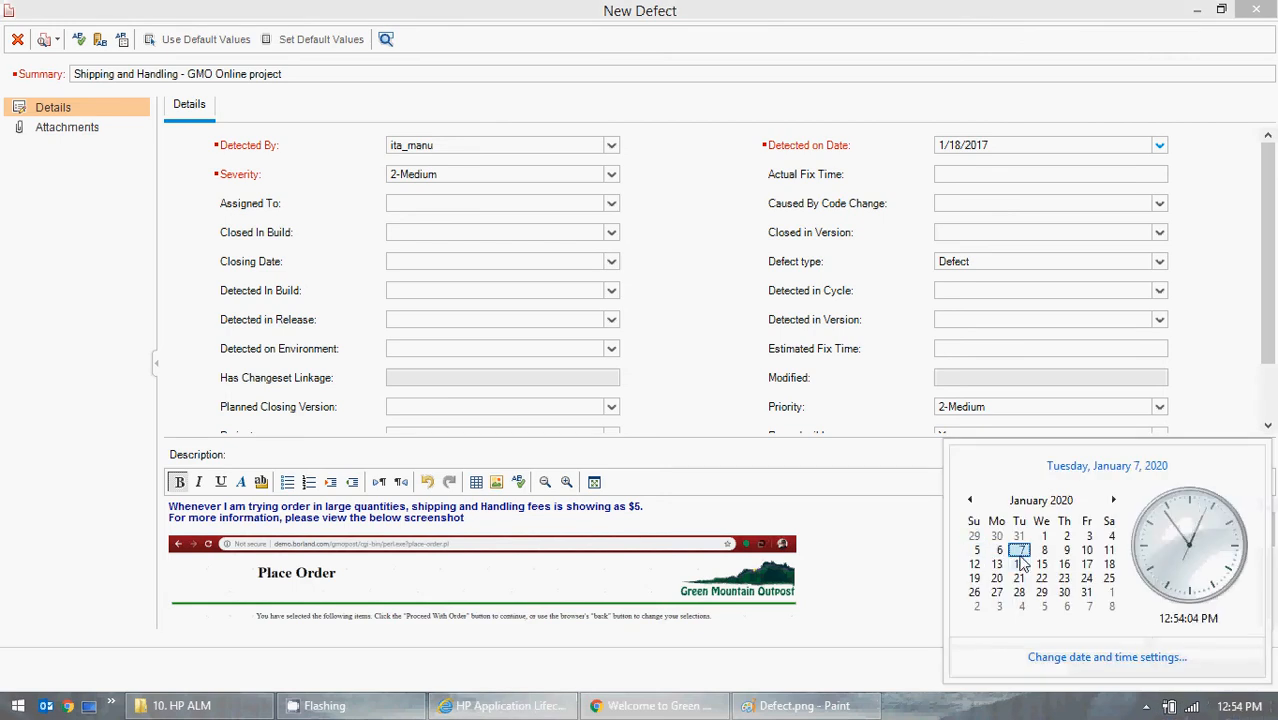
left_click(729, 298)
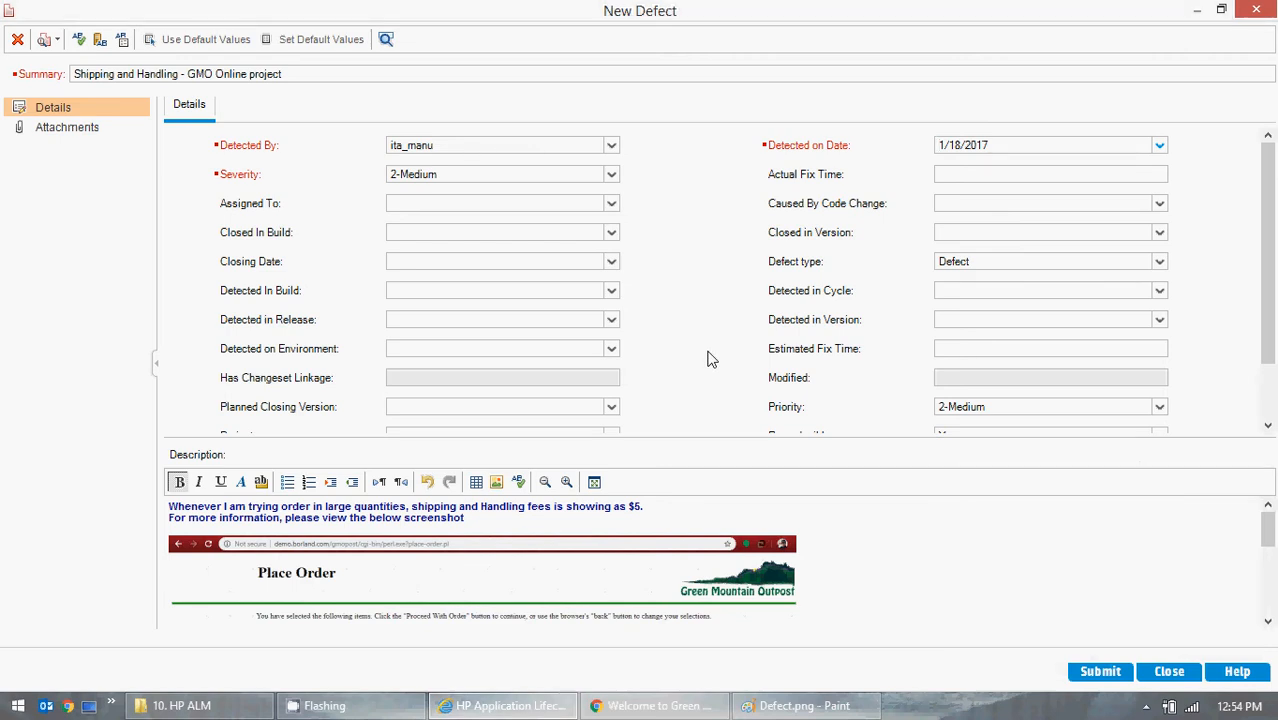
- Assign the new defect to the user ita10
left_click(611, 204)
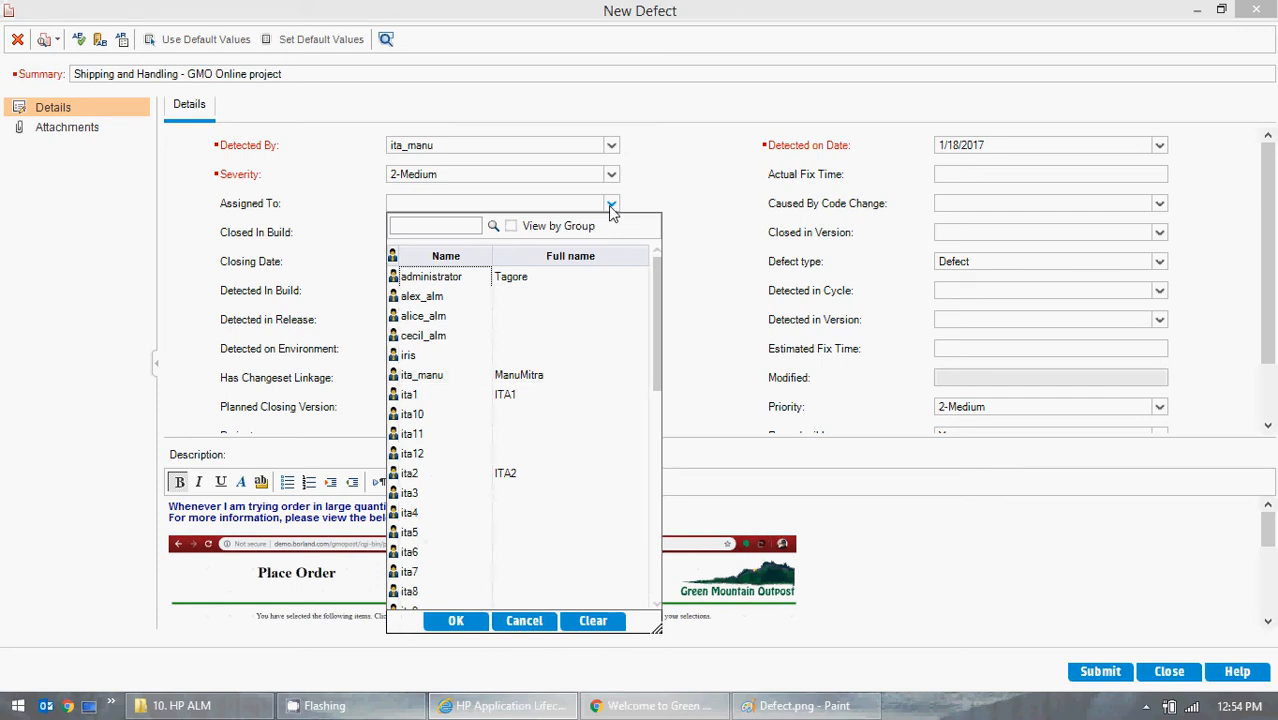
left_click(714, 190)
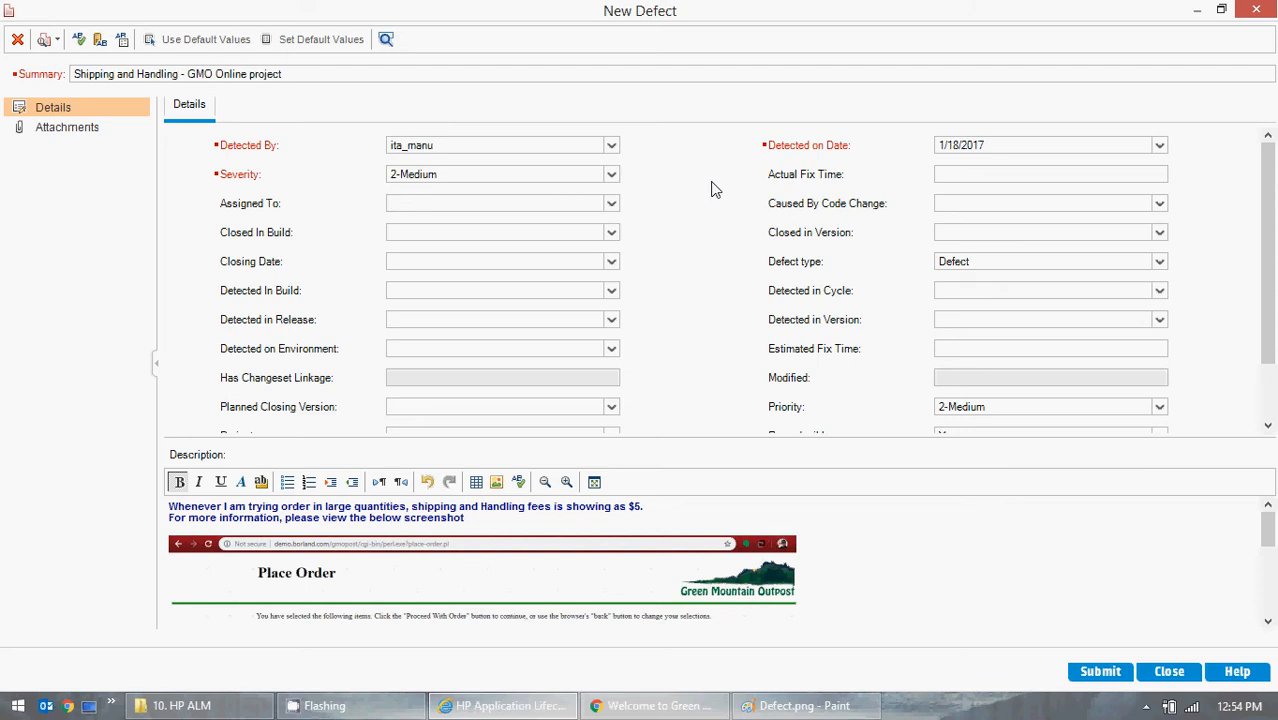
left_click(611, 205)
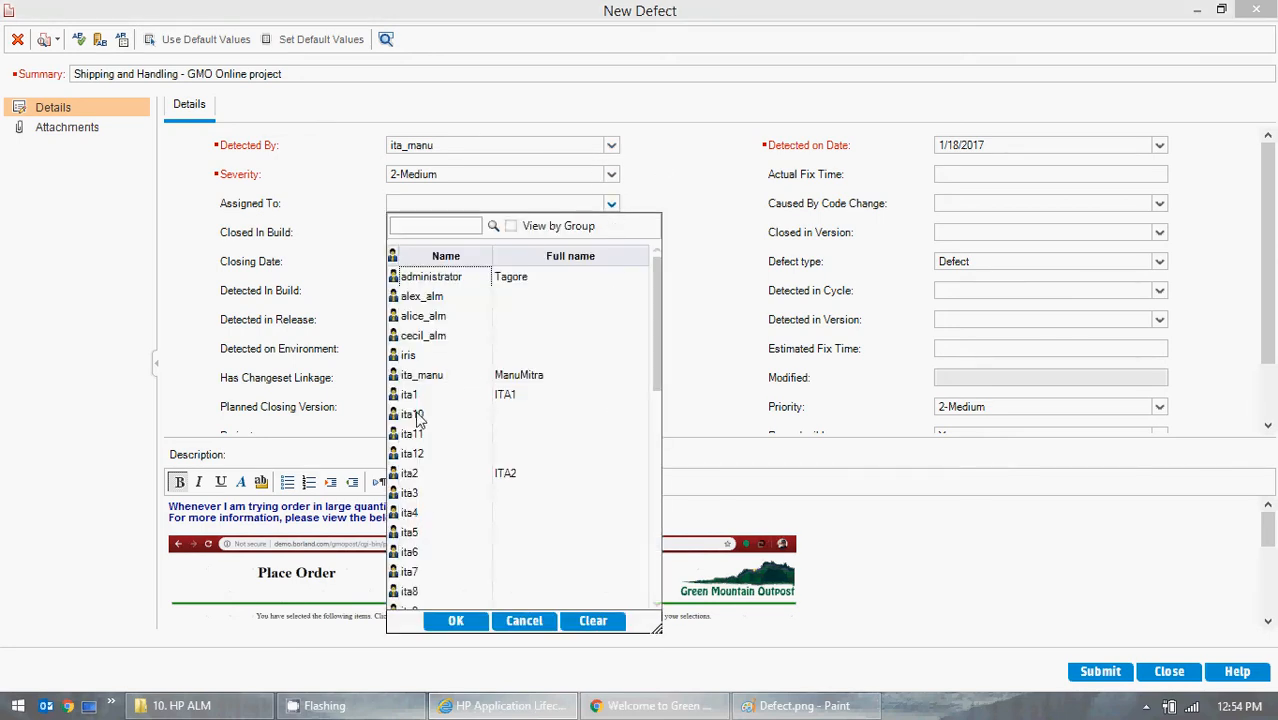
double_click(413, 414)
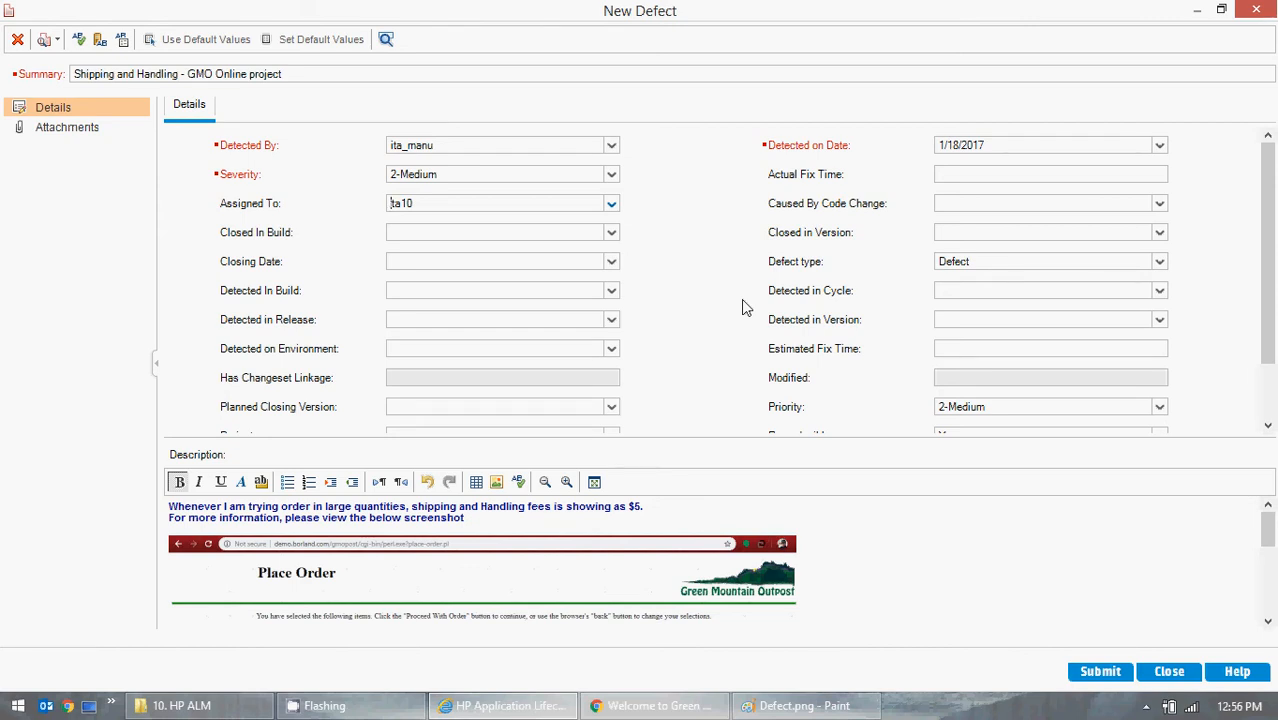
- Set the Closing Date to 1/7/2020 and check the choices for Closed In Build and Detected In Build
left_click(611, 233)
left_click(650, 216)
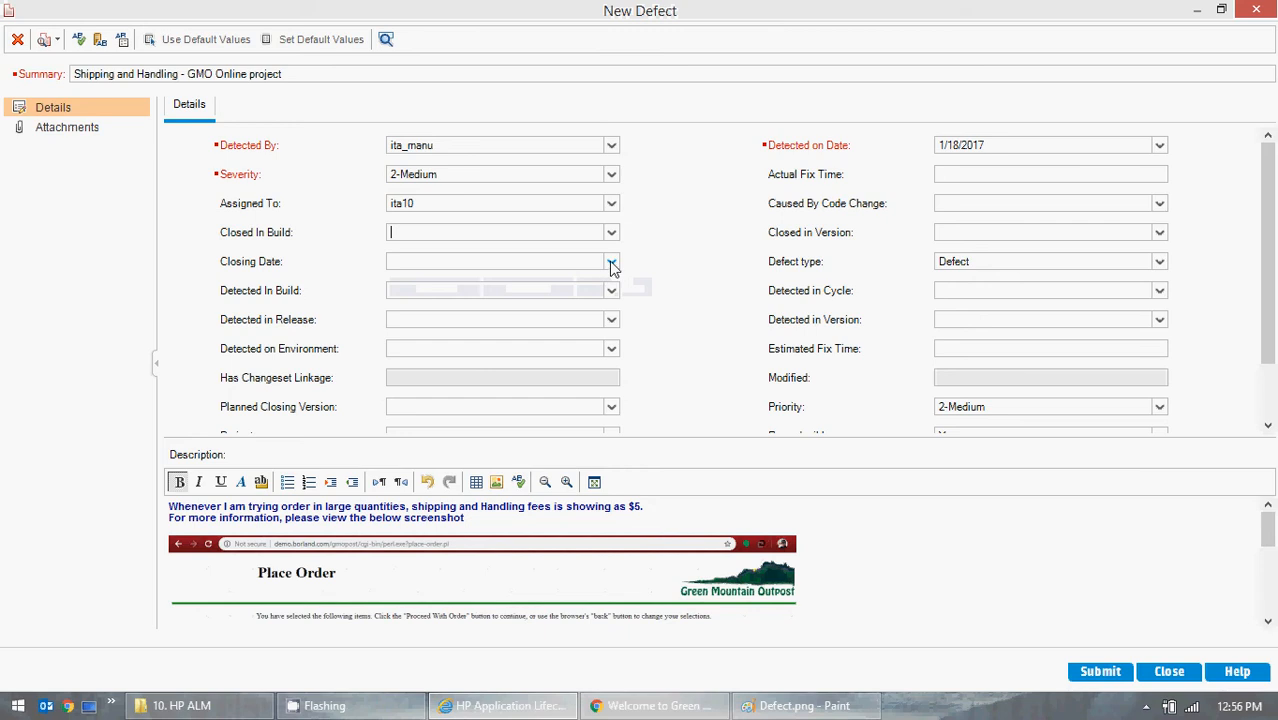
left_click(612, 264)
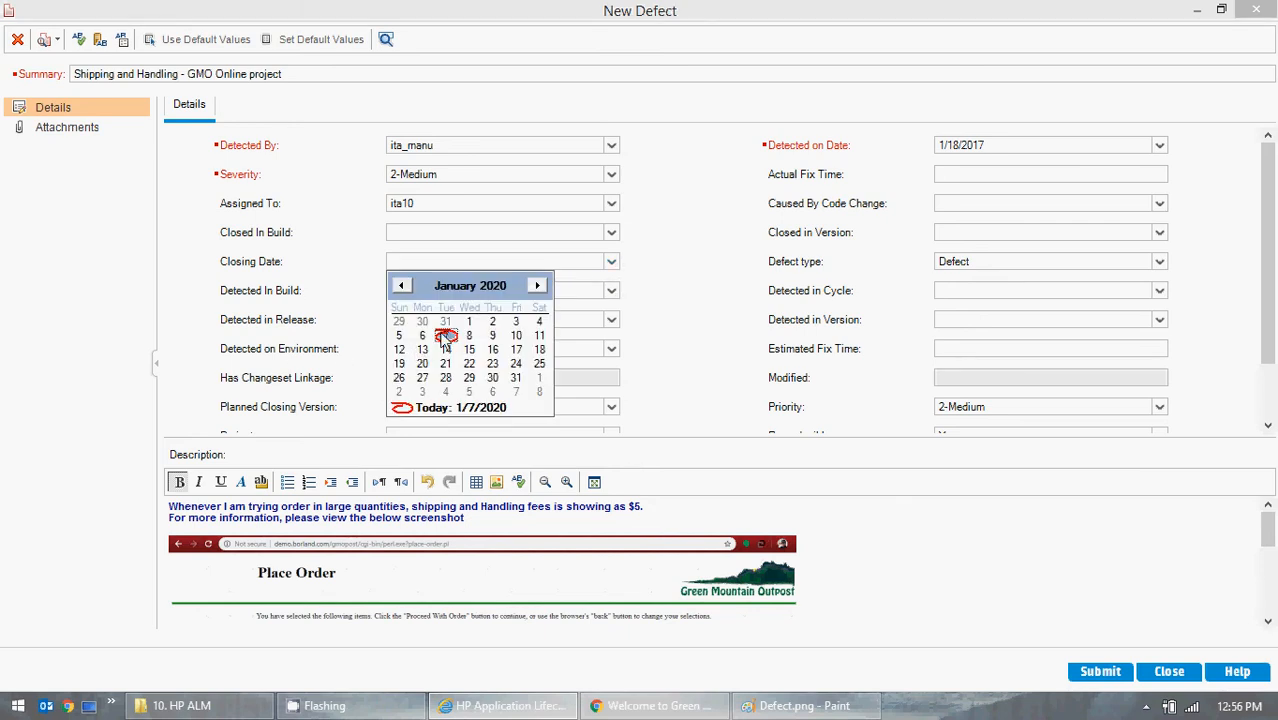
left_click(446, 336)
left_click(611, 291)
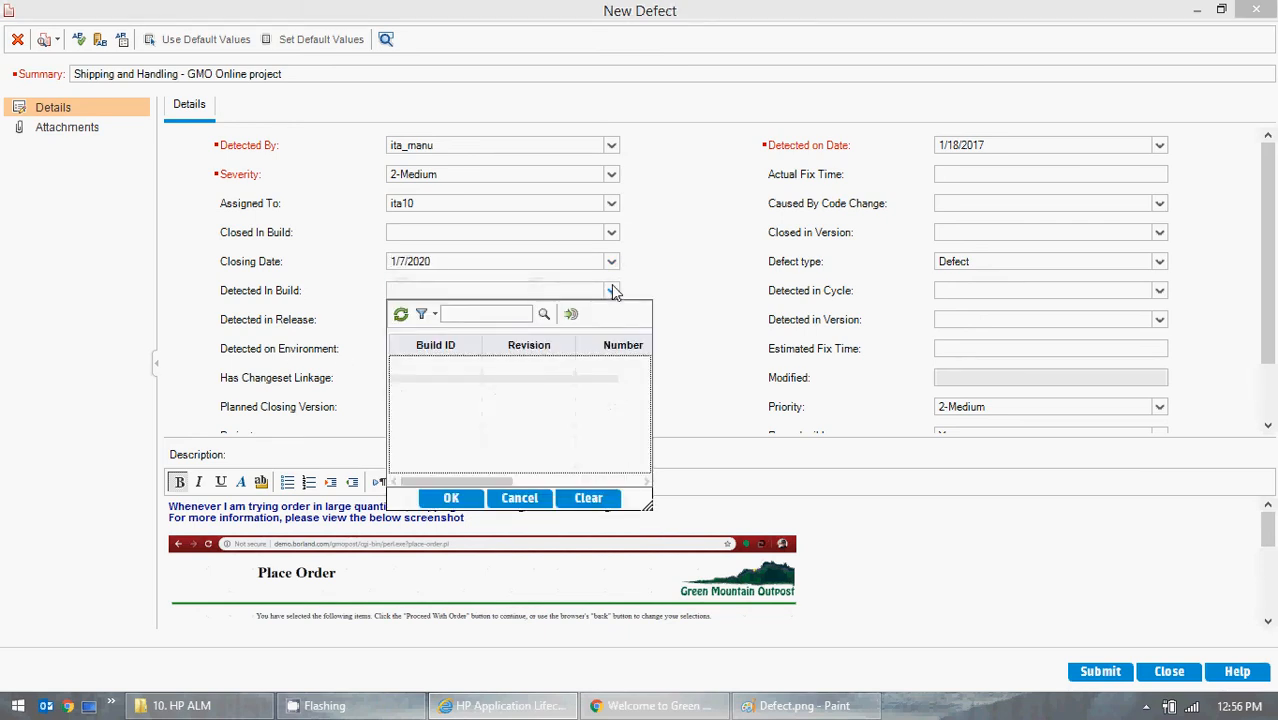
left_click(613, 291)
- Set Detected in Release to Sprint 1 from the GMO Online release folder
scroll(683, 295, "down", 2)
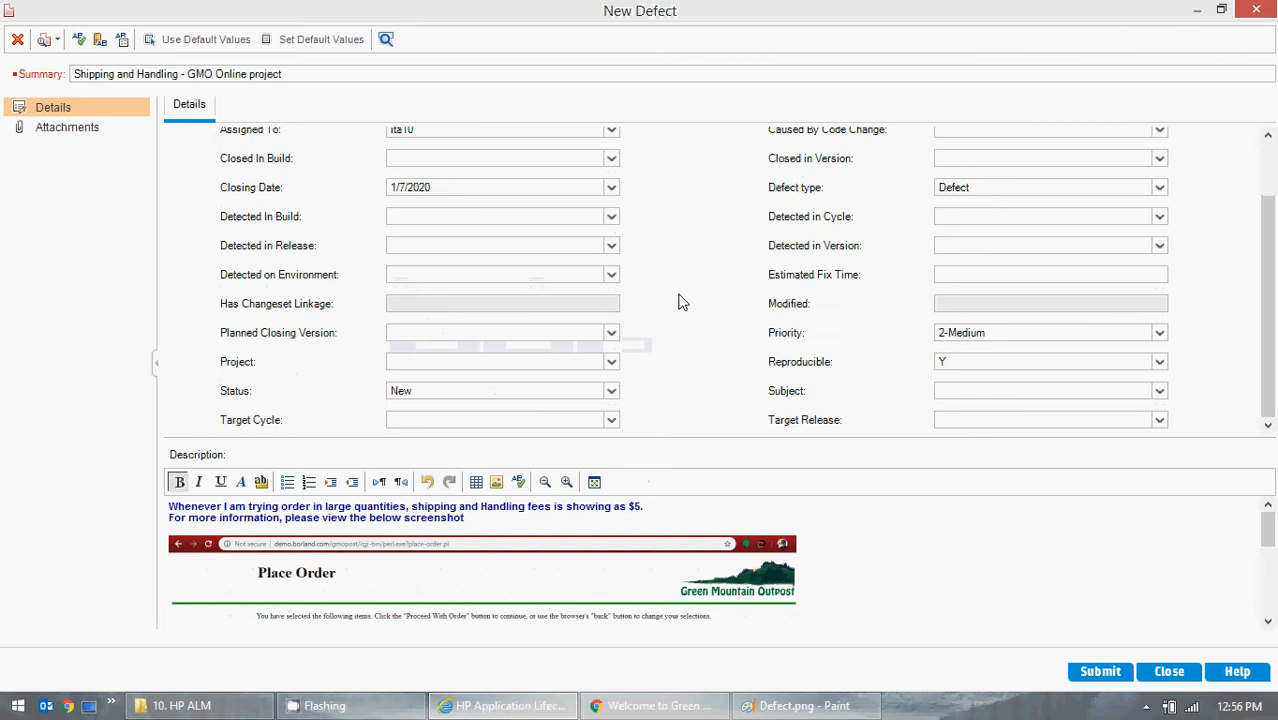
left_click(611, 245)
left_click(400, 300)
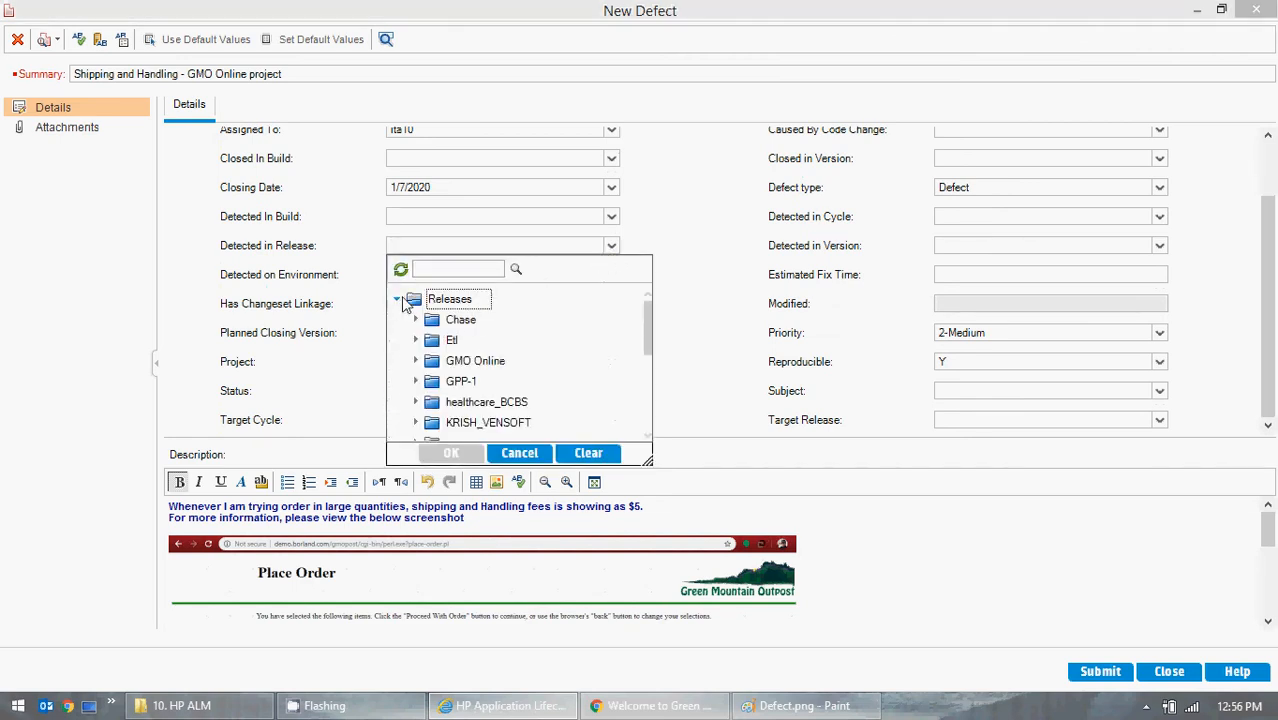
scroll(536, 340, "down", 1)
left_click(415, 340)
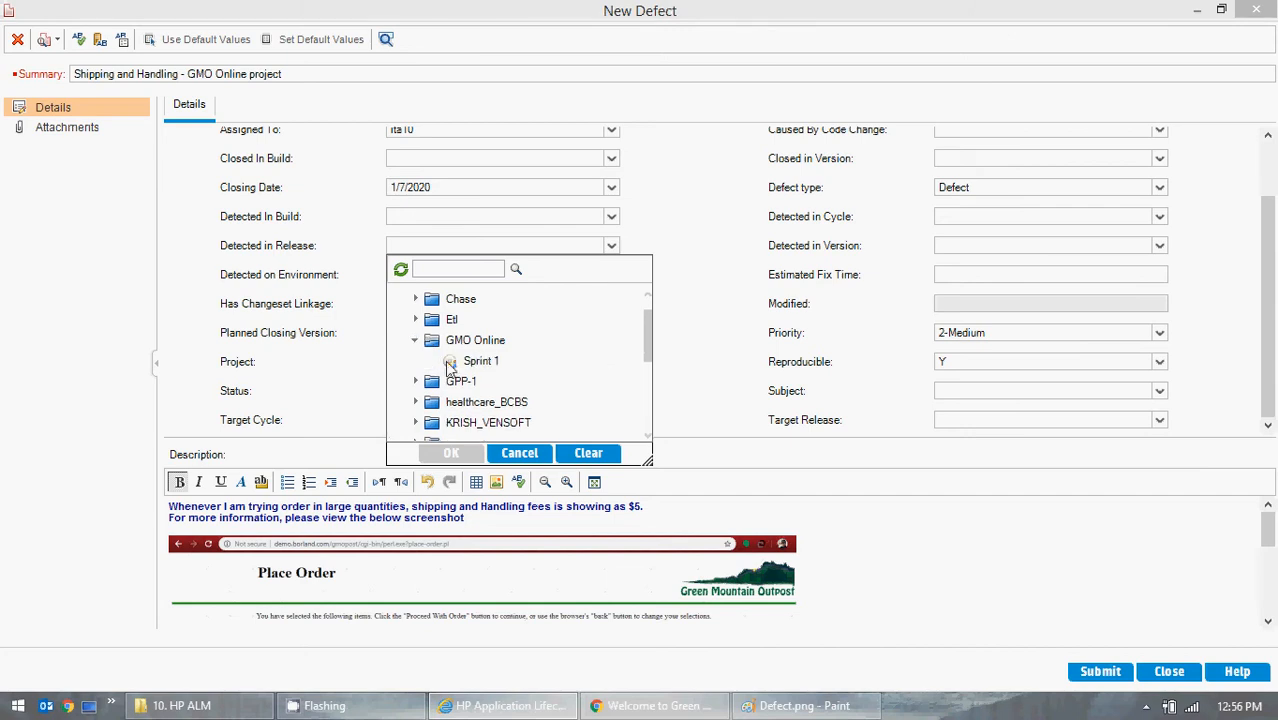
left_click(456, 364)
left_click(451, 453)
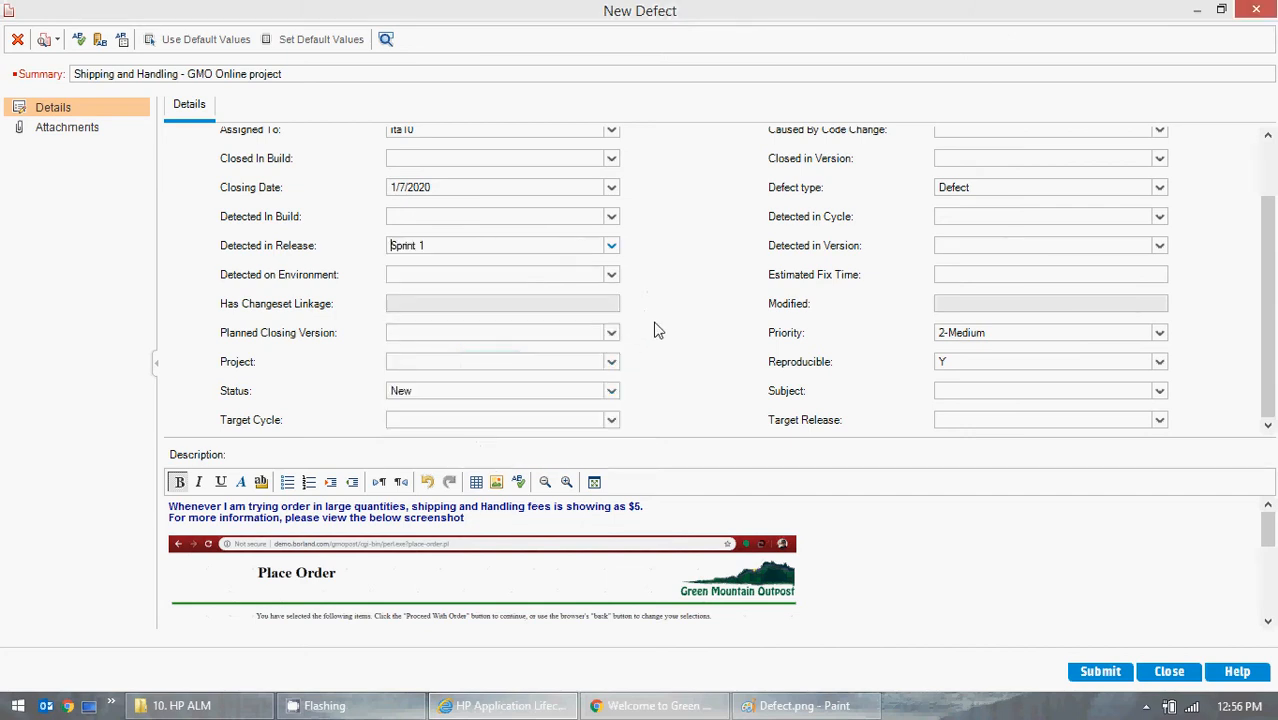
- Examine the choices for Detected on Environment, Planned Closing Version and Project, and keep the Status as New
left_click(611, 274)
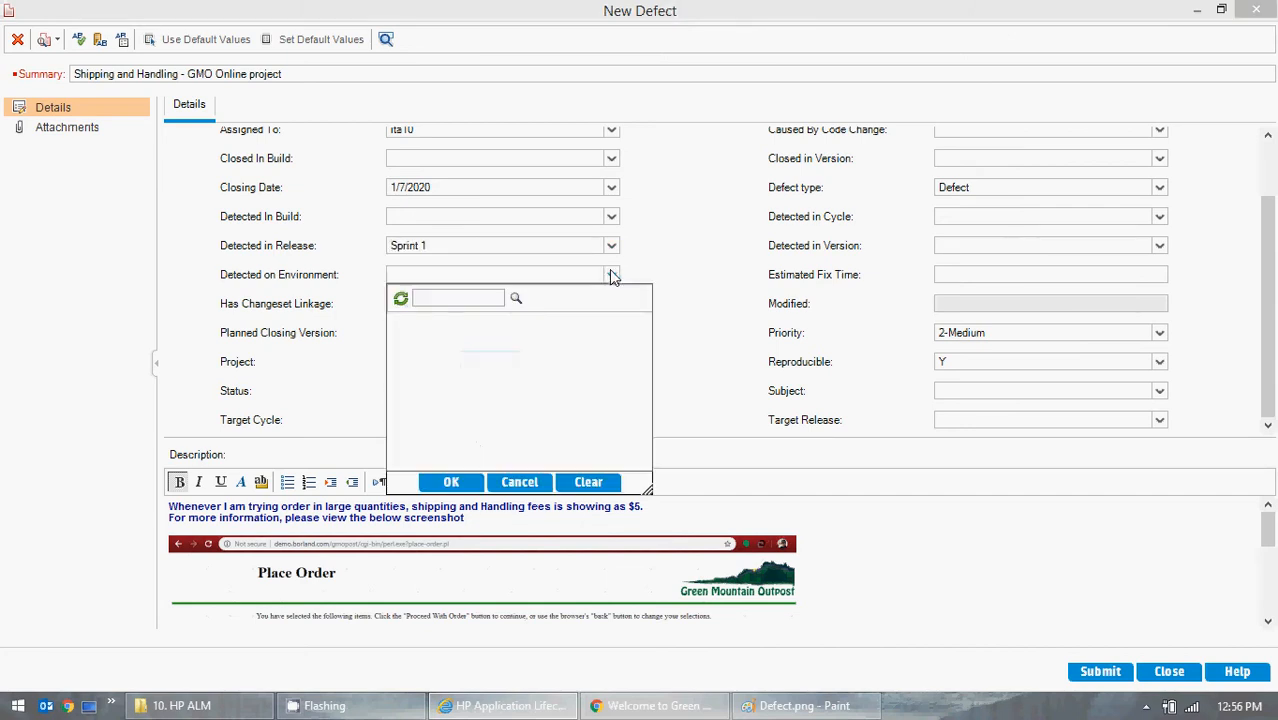
left_click(670, 276)
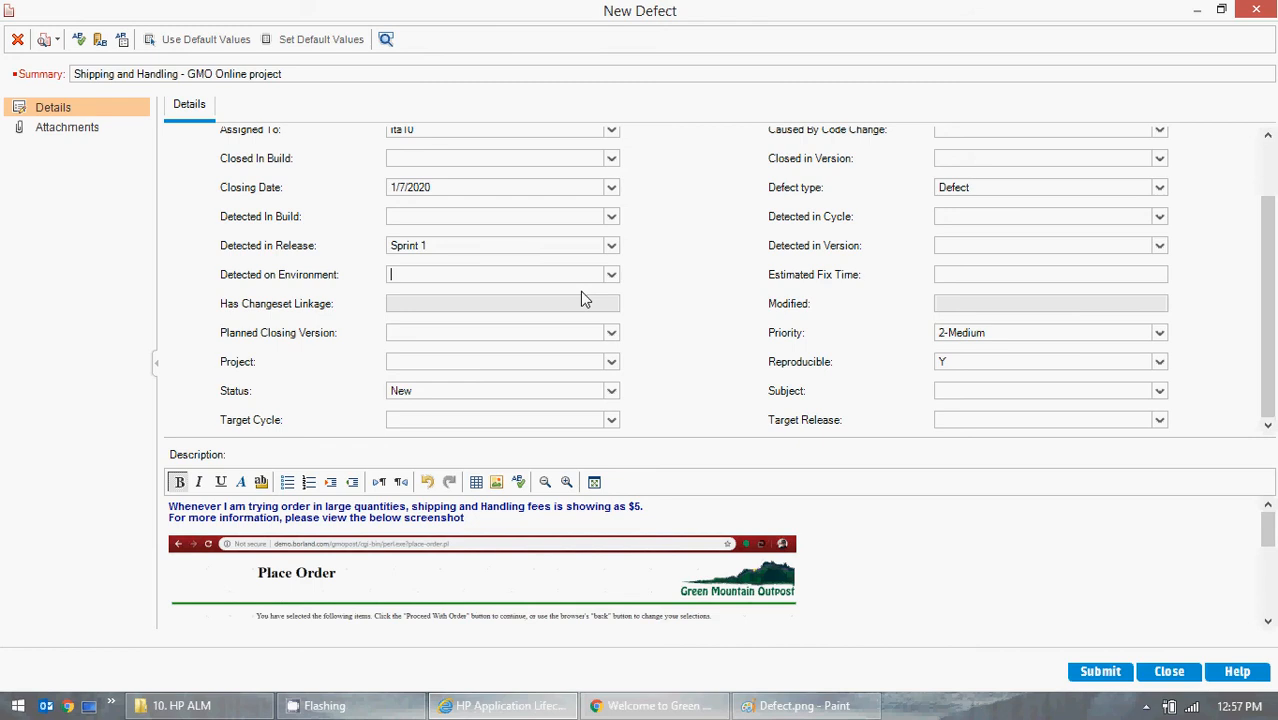
left_click(610, 274)
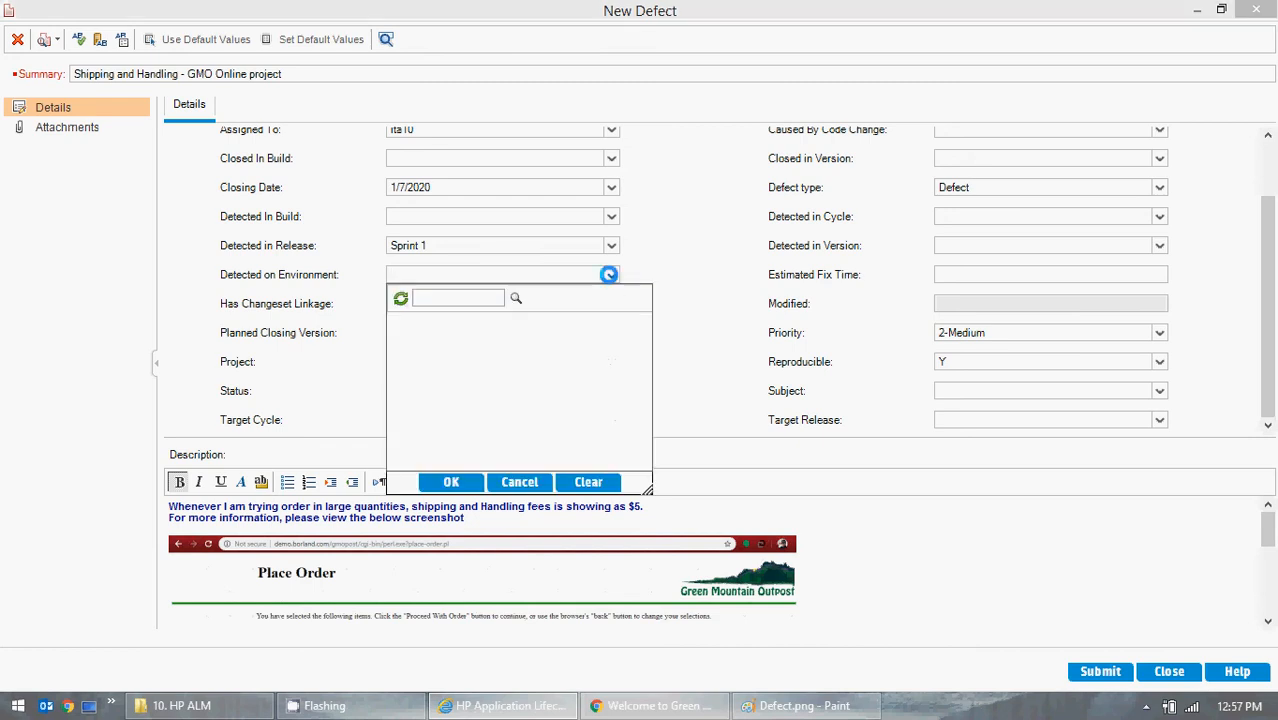
left_click(610, 274)
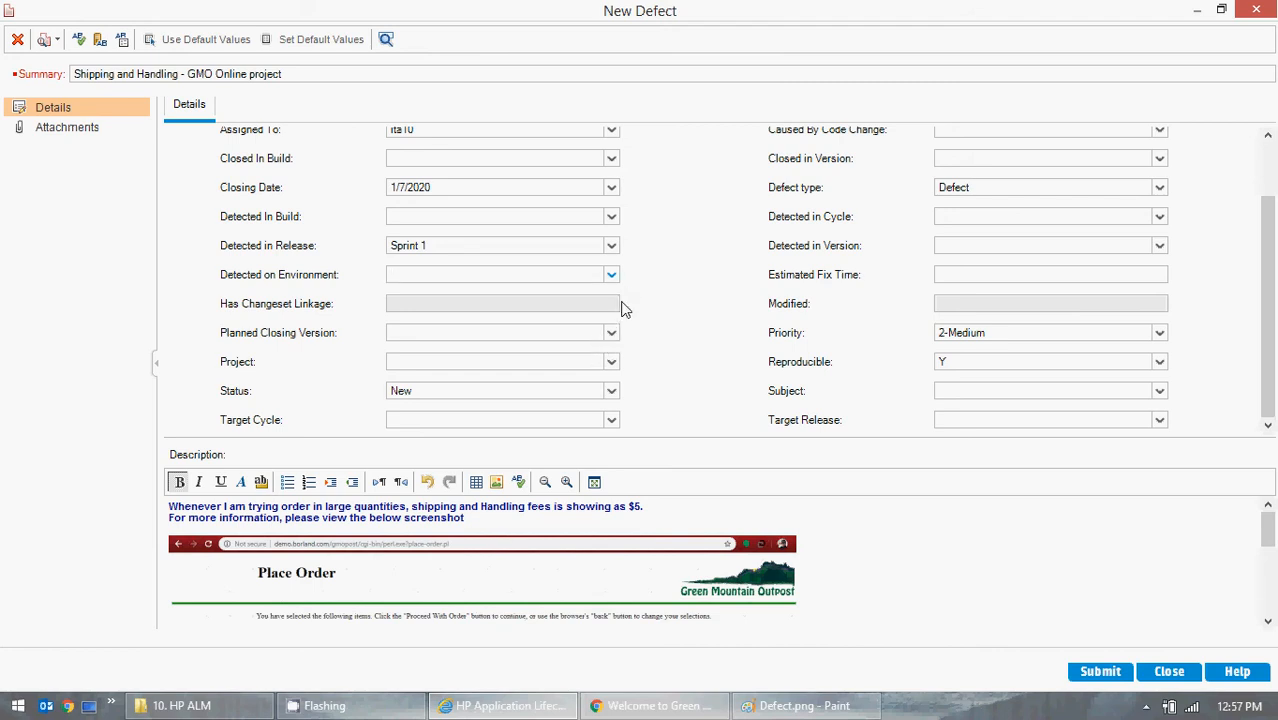
left_click(611, 333)
left_click(611, 333)
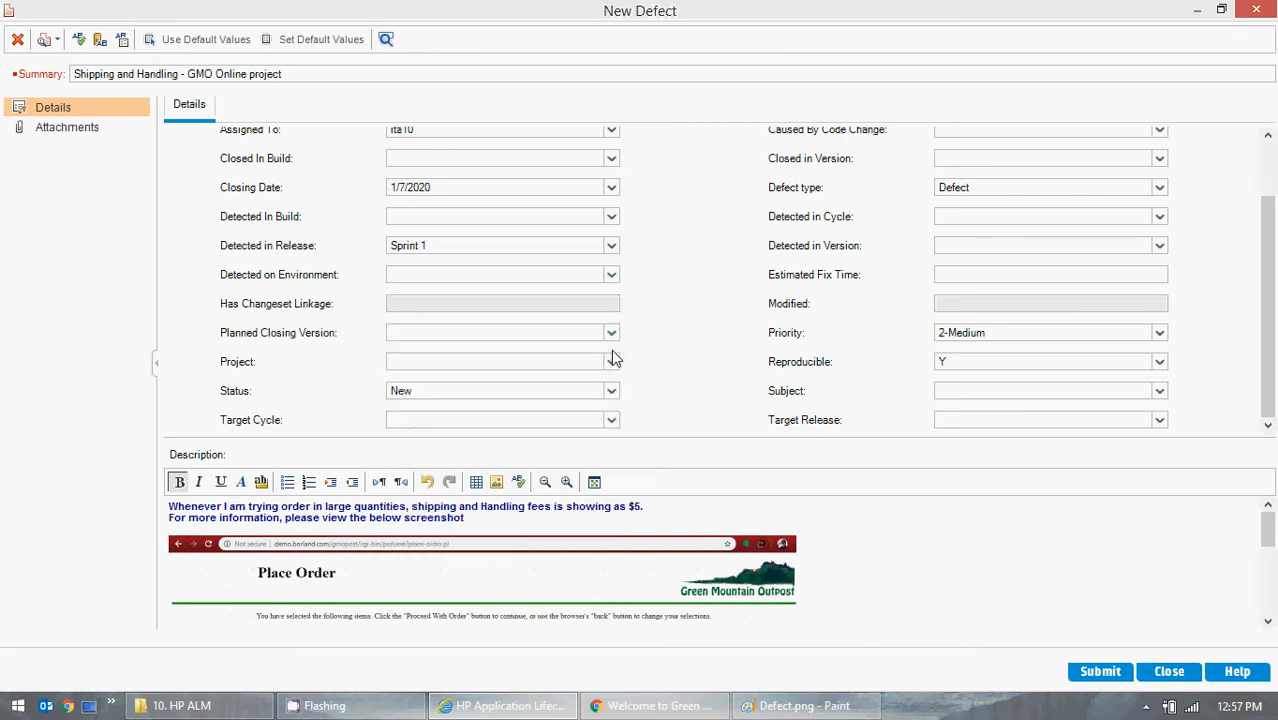
left_click(611, 362)
left_click(611, 364)
left_click(614, 396)
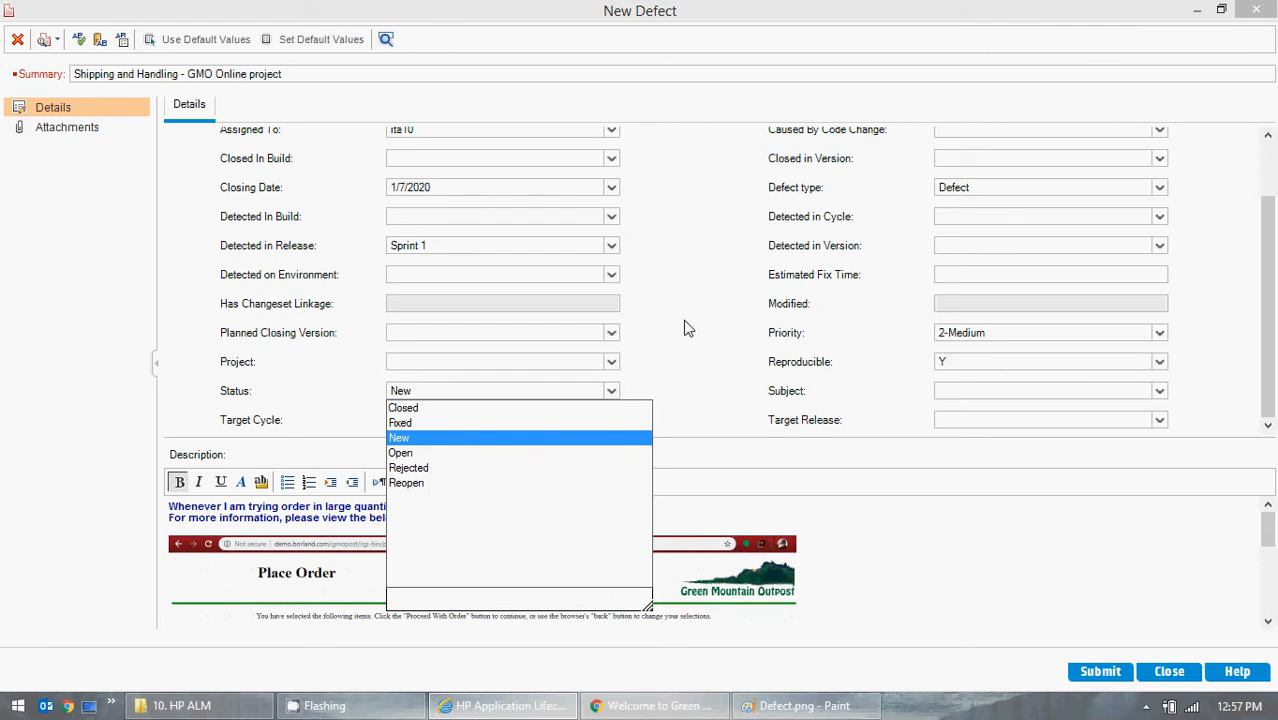
left_click(398, 441)
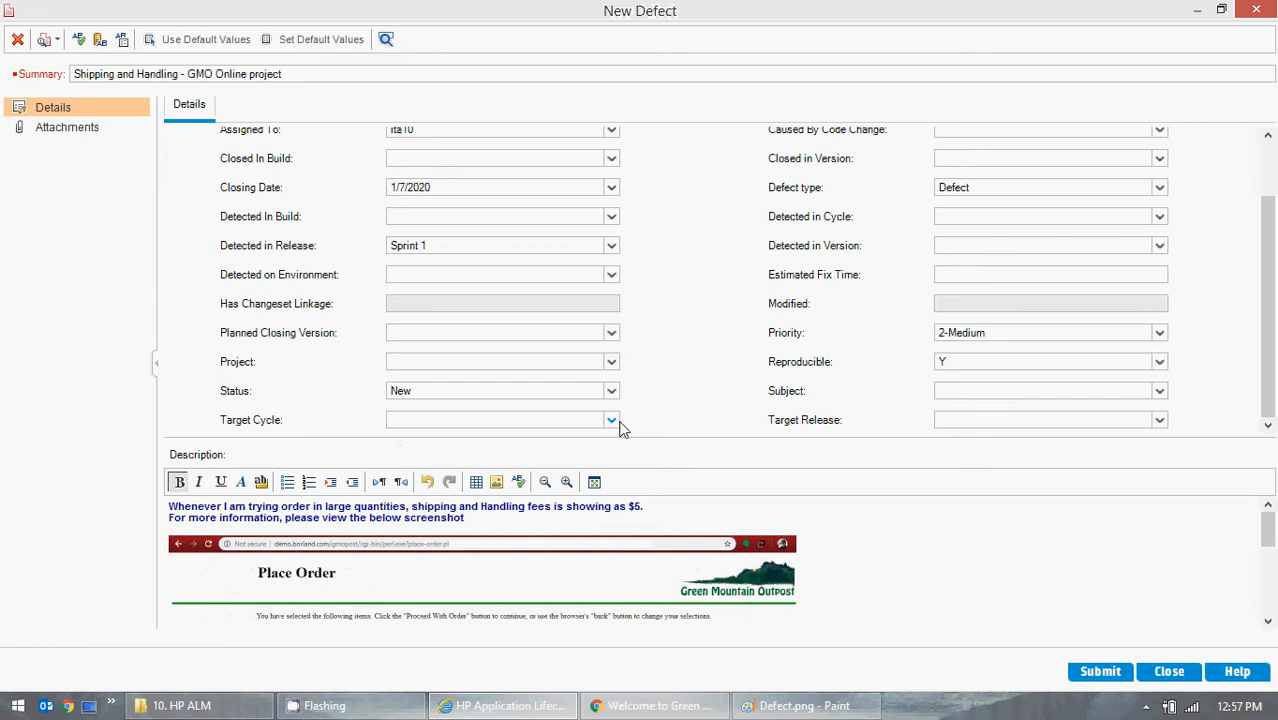
- Set the Target Cycle to Cycle -1 under Sprint 1 of the GMO Online release folder
left_click(611, 420)
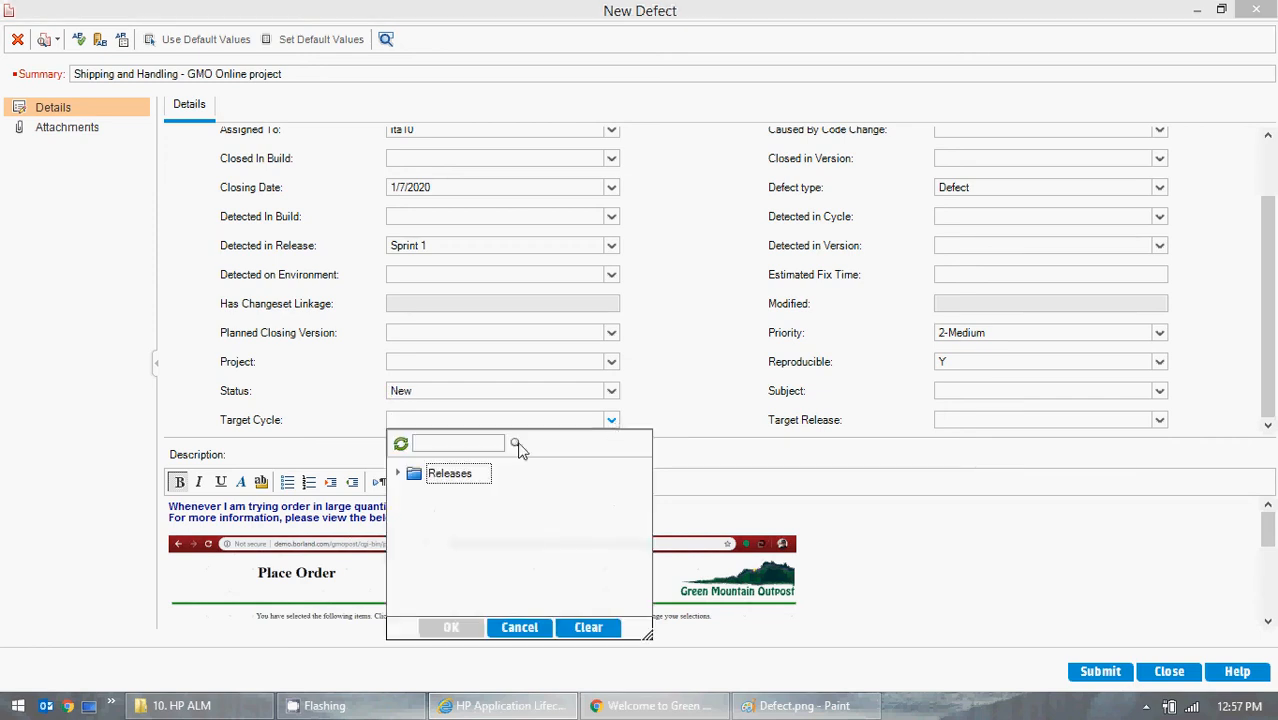
left_click(401, 475)
scroll(546, 522, "down", 2)
scroll(546, 522, "down", 2)
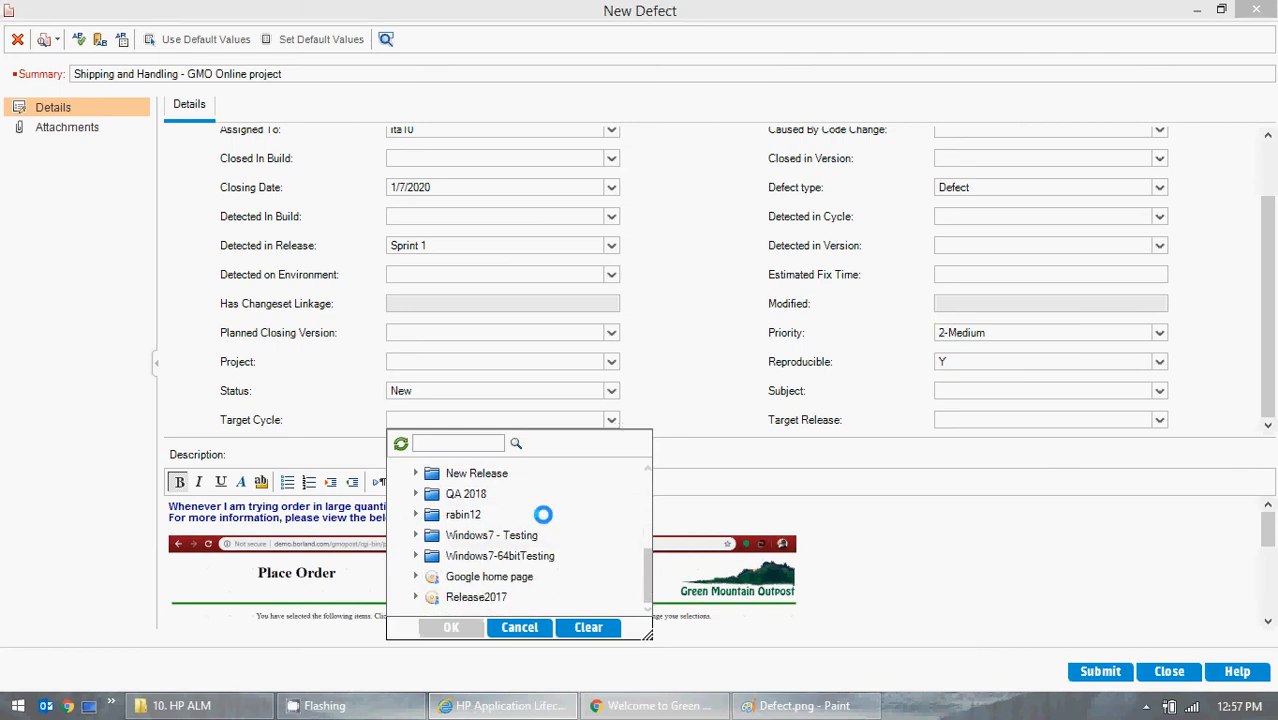
left_click(417, 595)
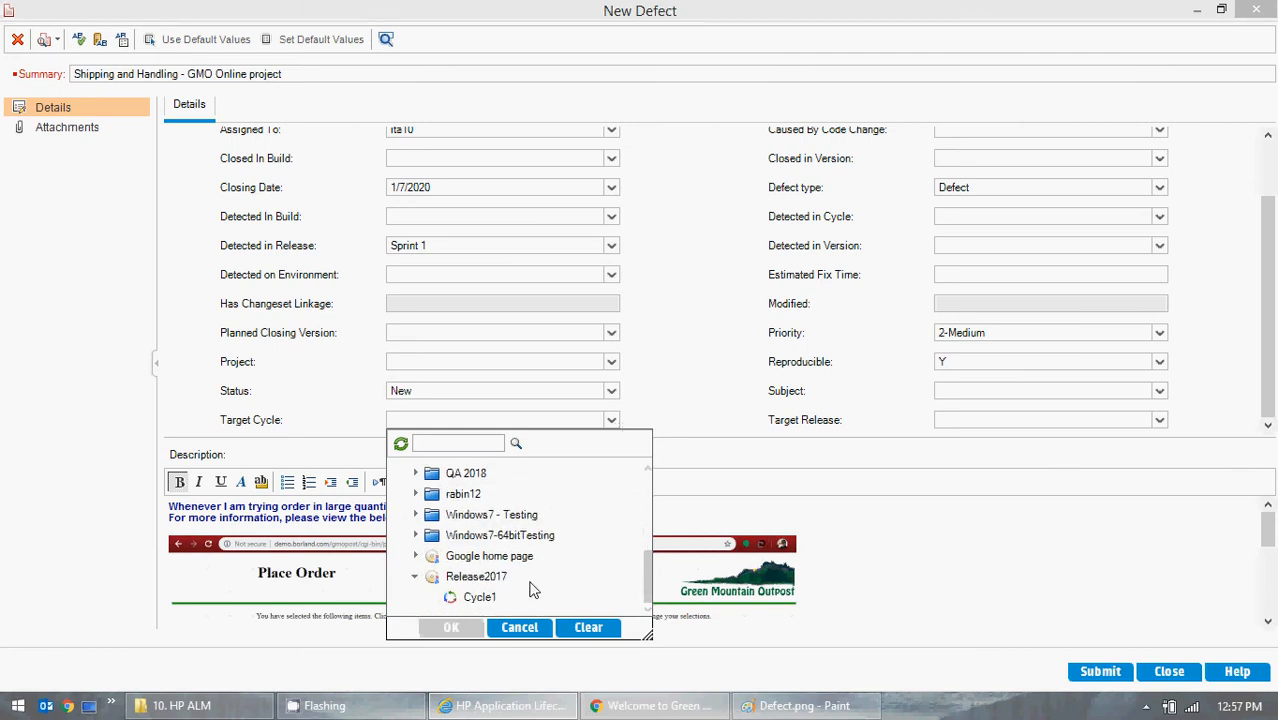
left_click(480, 598)
scroll(510, 575, "up", 4)
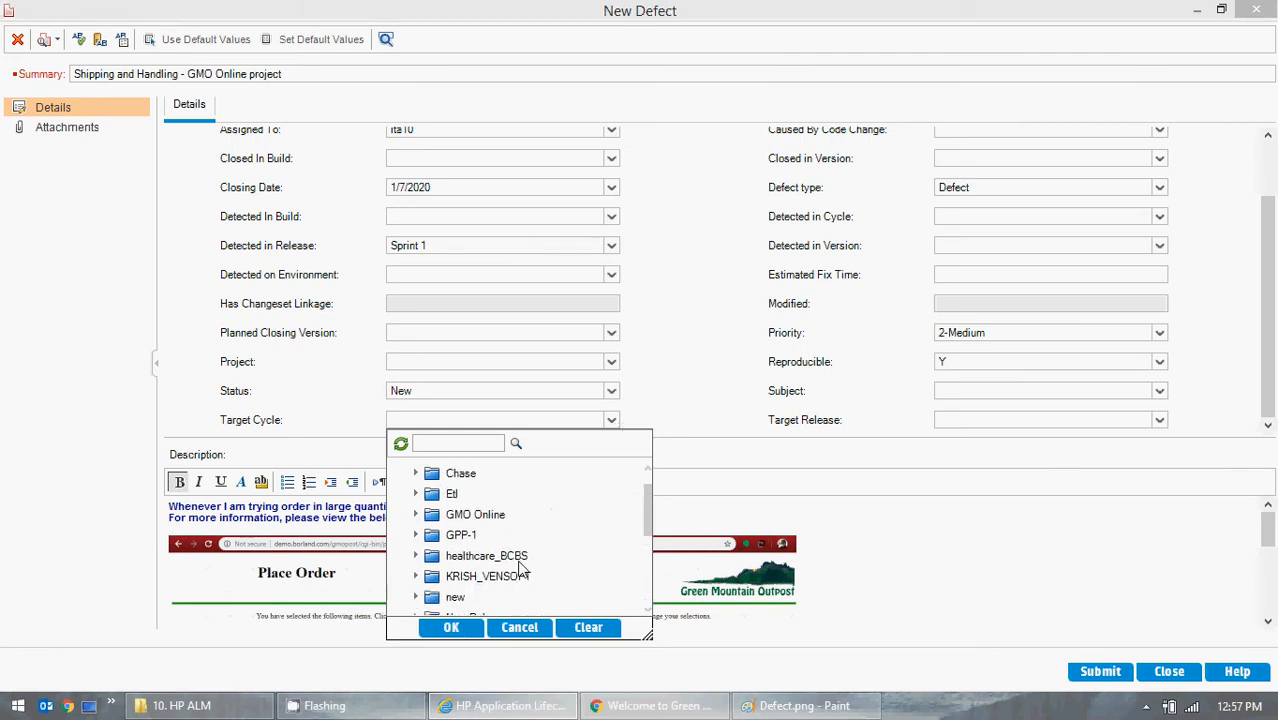
left_click(416, 514)
left_click(434, 535)
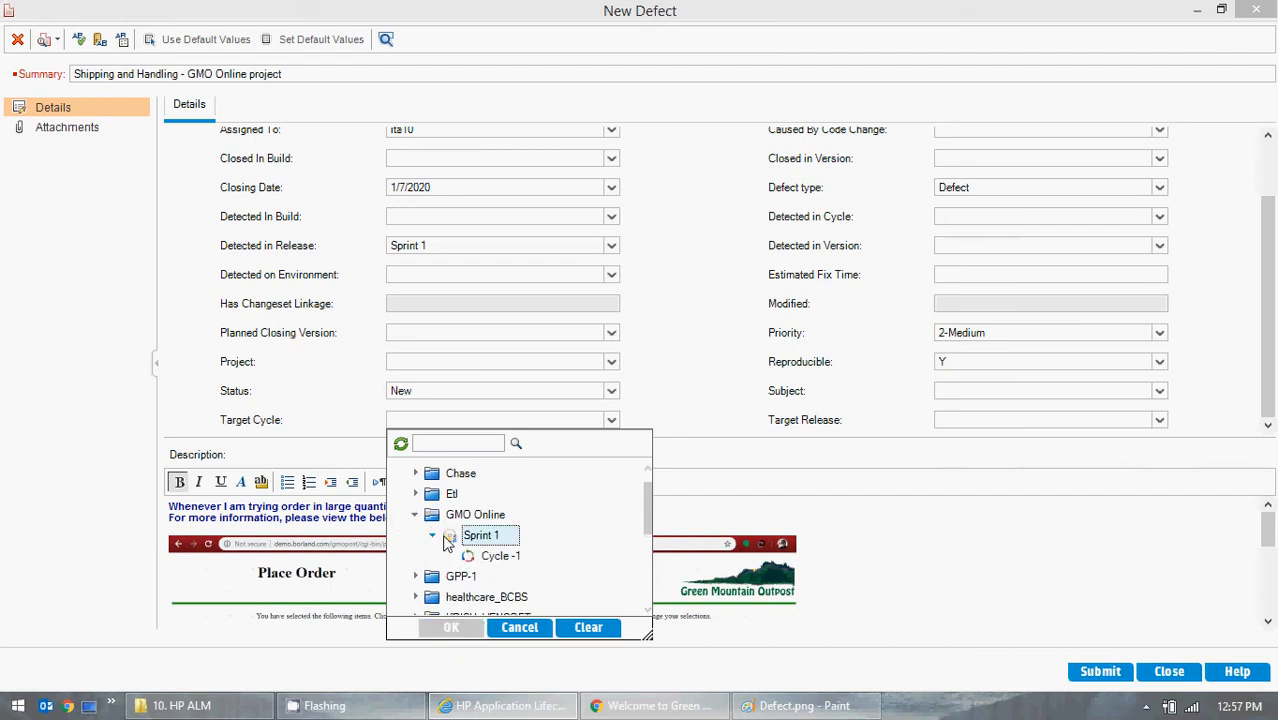
left_click(500, 556)
left_click(451, 627)
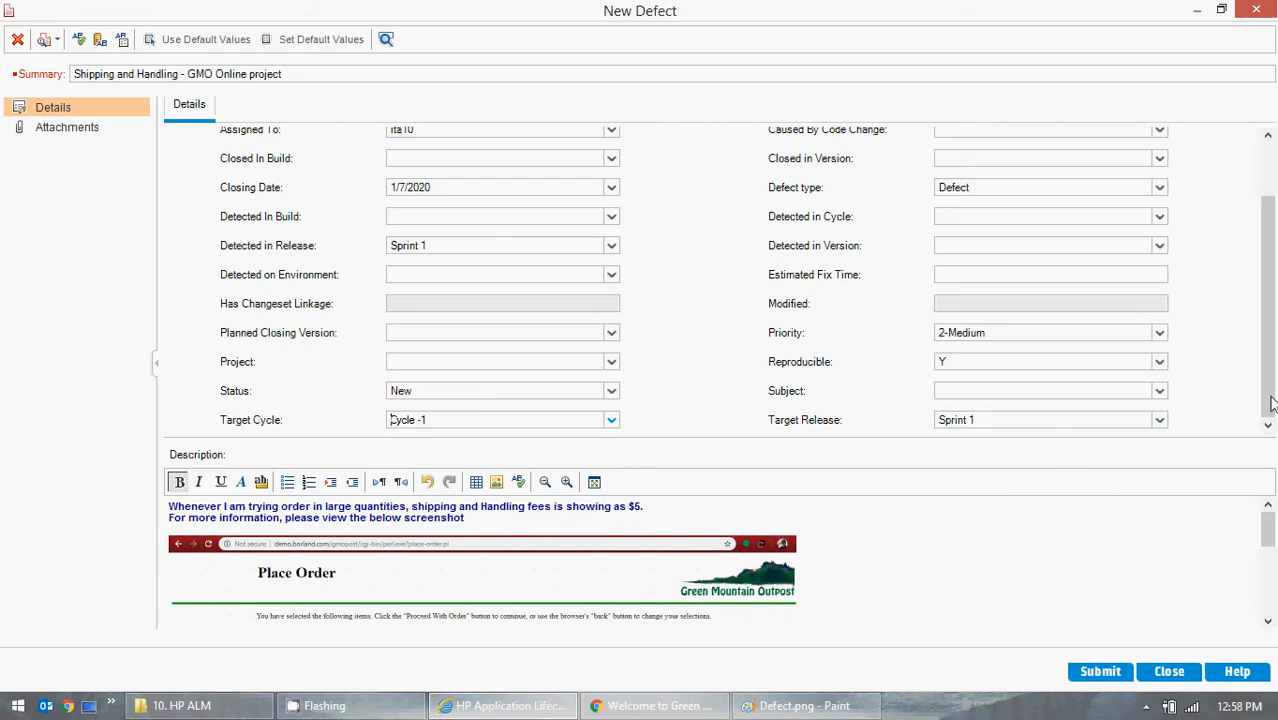
- Try an Actual Fix Time of 10 for the defect and clear the field again
scroll(1270, 403, "up", 2)
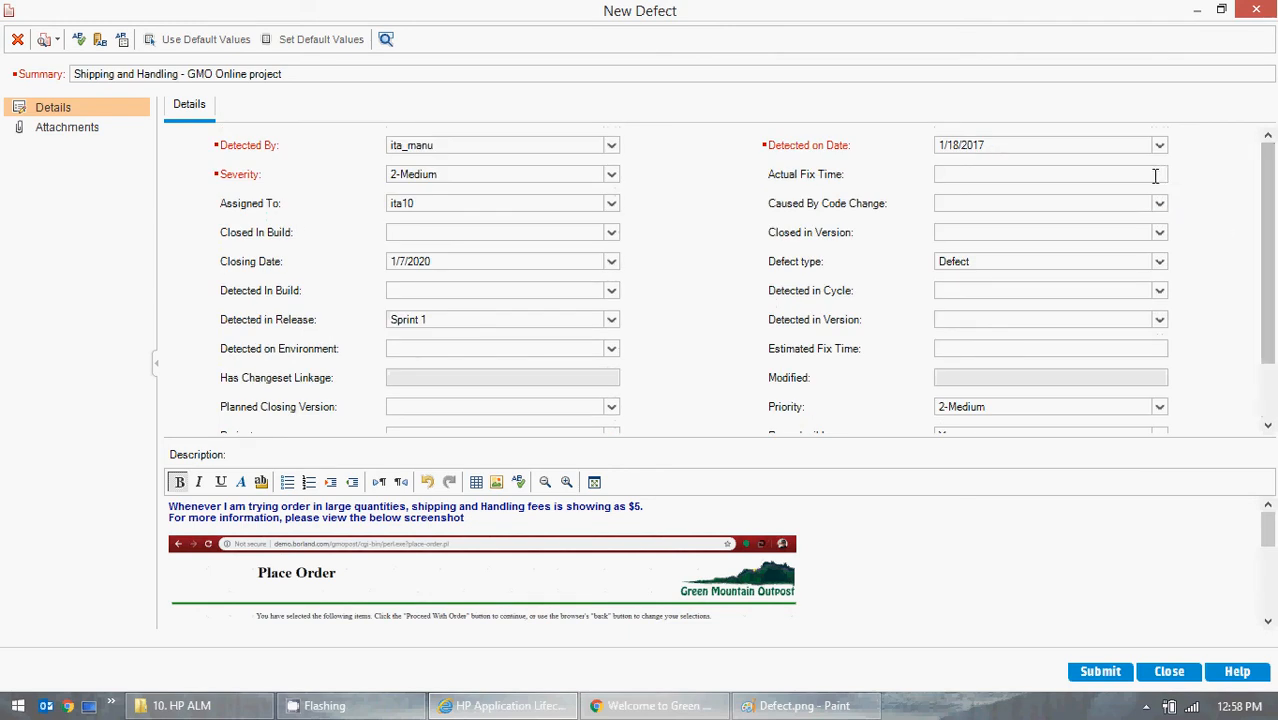
left_click(1155, 176)
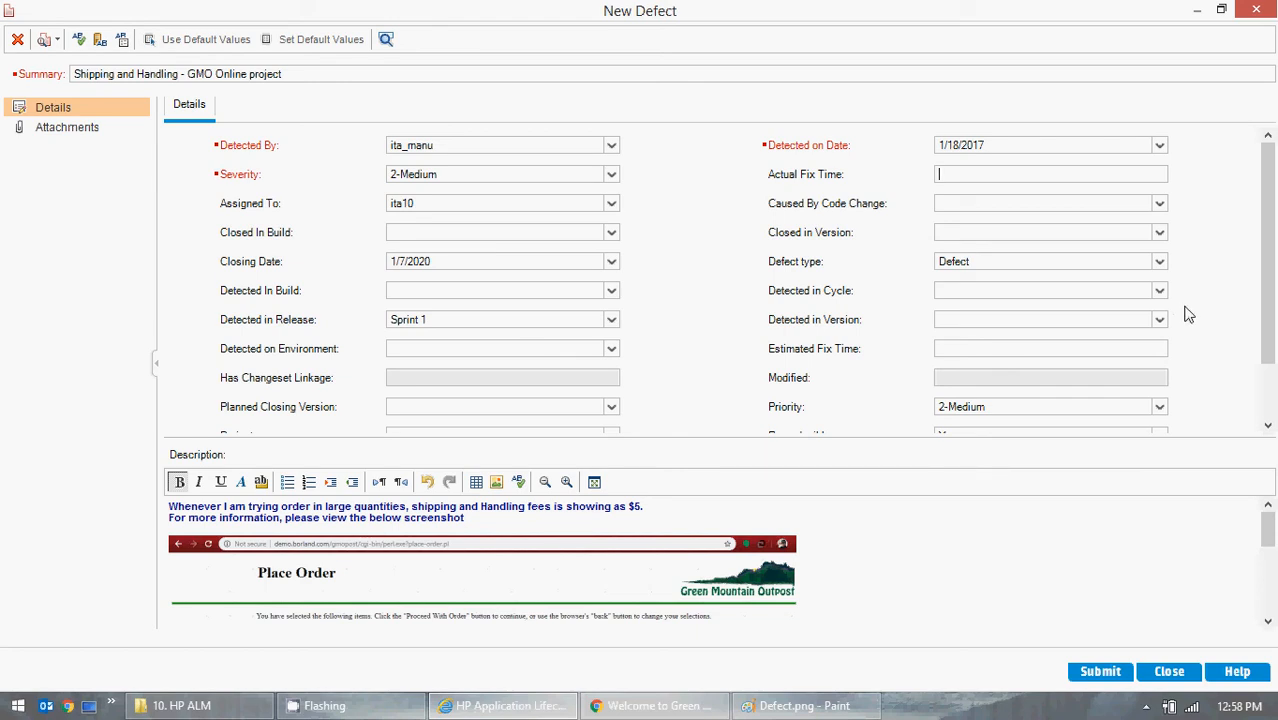
type("10")
key("BackSpace")
key("BackSpace")
- Examine the choices for Caused By Code Change, Closed in Version and Defect type without changing them
left_click(1161, 207)
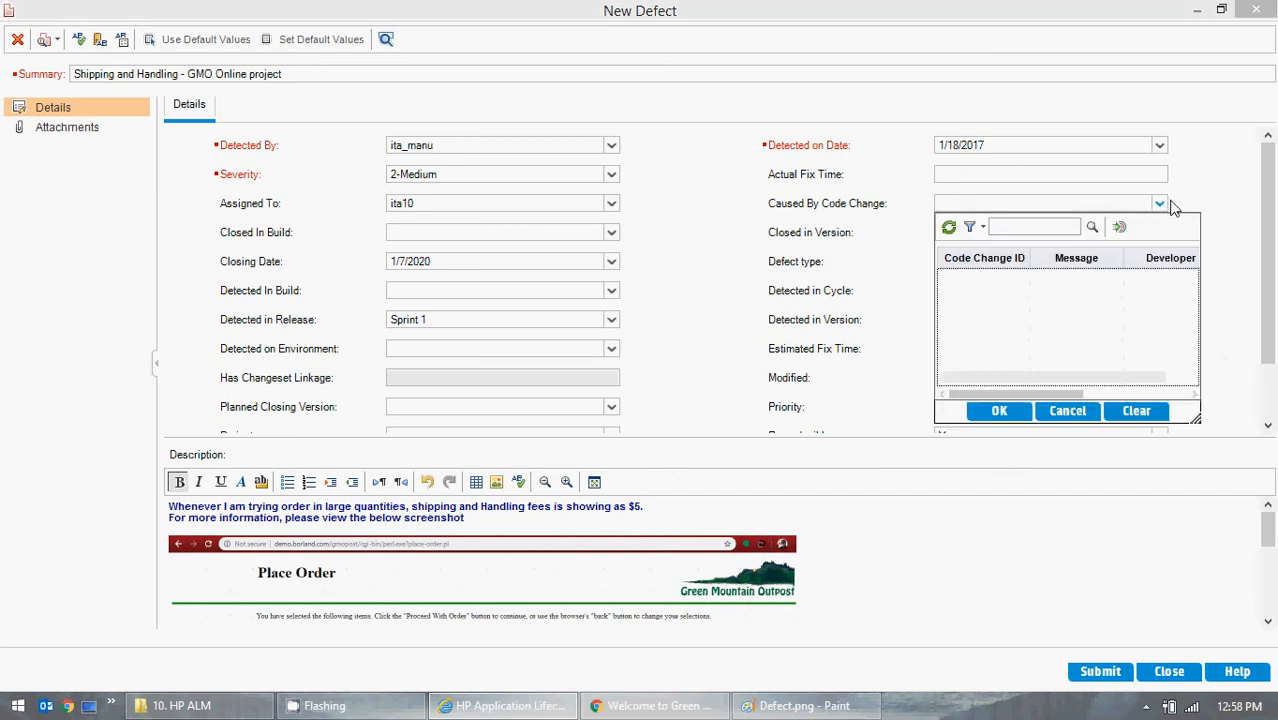
left_click(1240, 195)
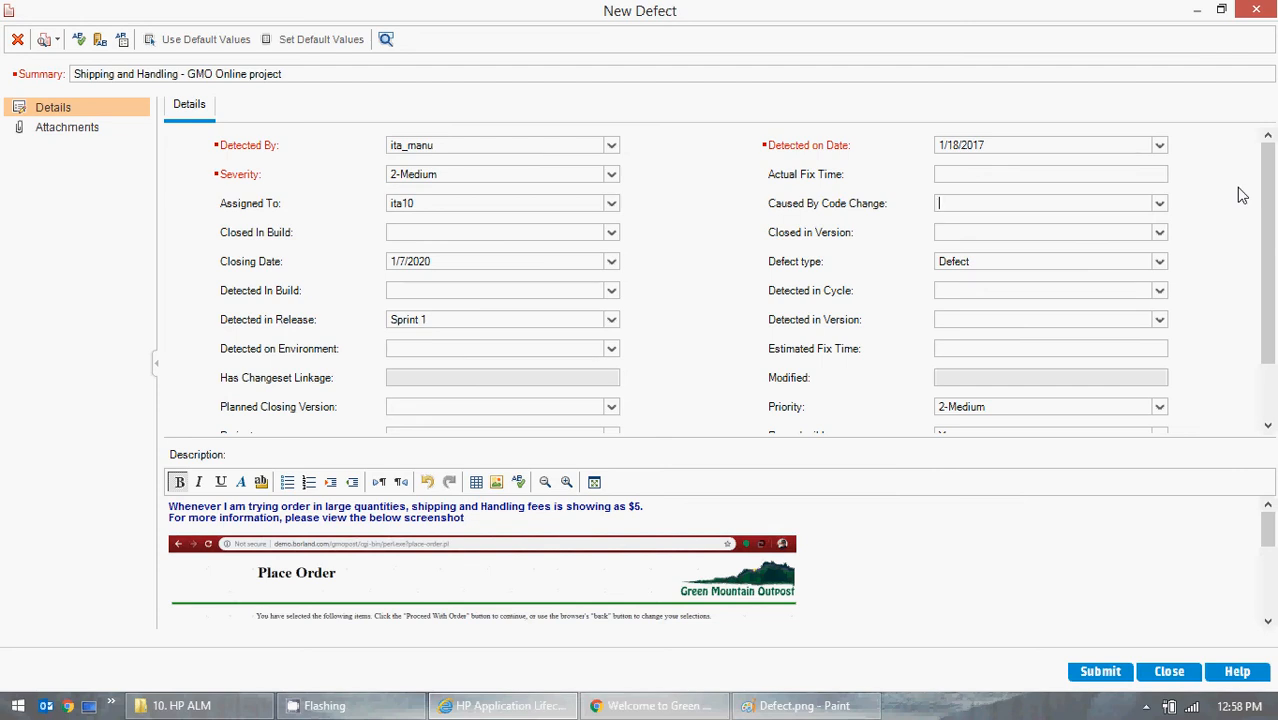
left_click(1161, 232)
left_click(1163, 232)
left_click(1160, 262)
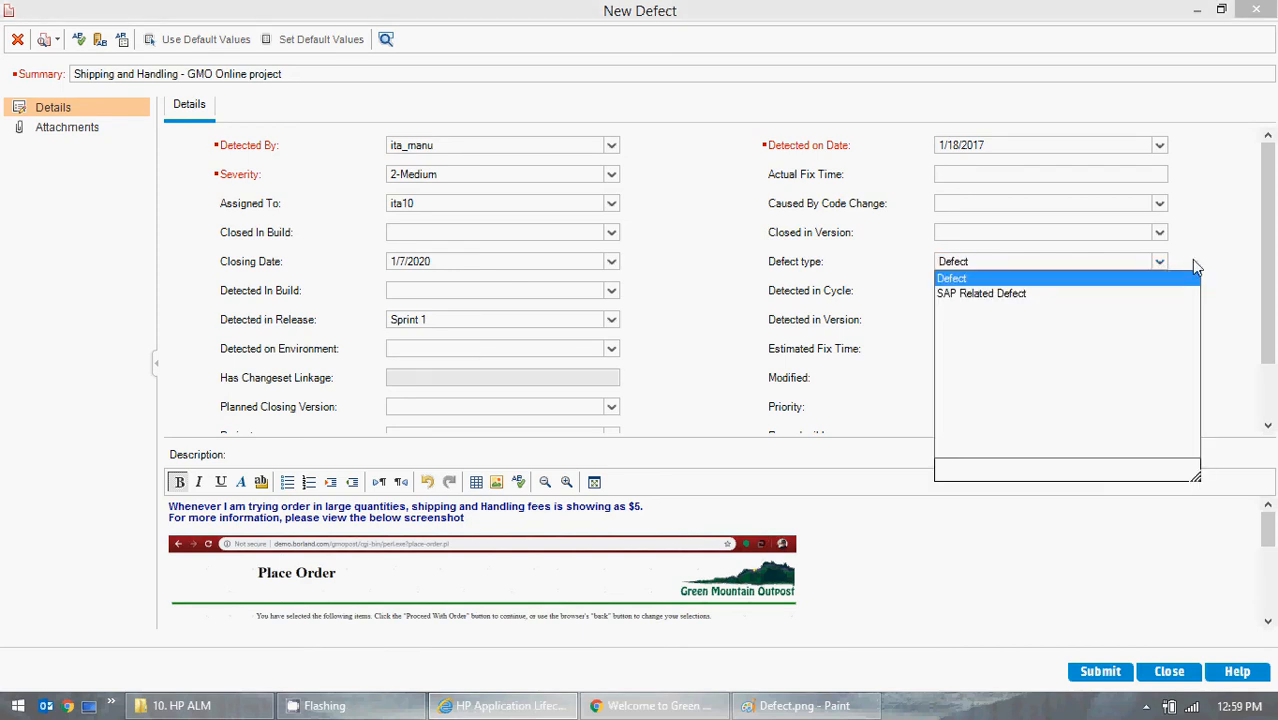
left_click(1238, 247)
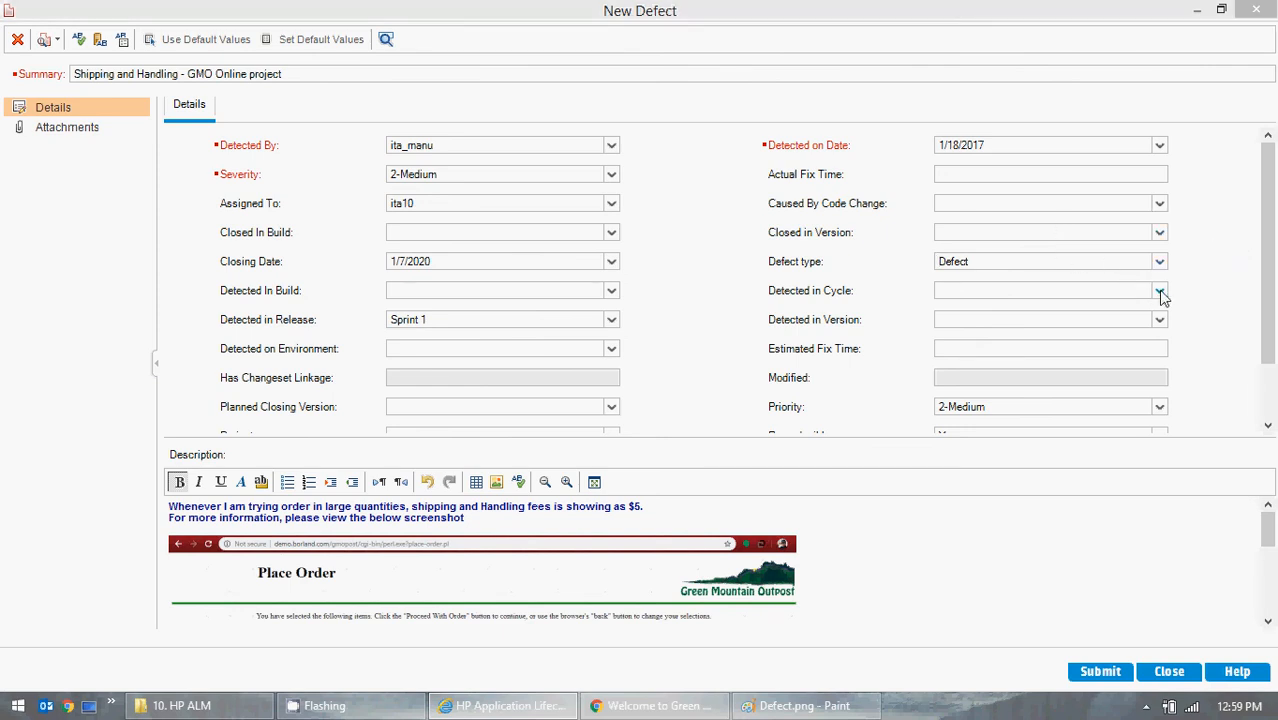
- Set Detected in Cycle to Cycle -1 under Sprint 1 of the GMO Online release folder
left_click(1161, 292)
left_click(946, 345)
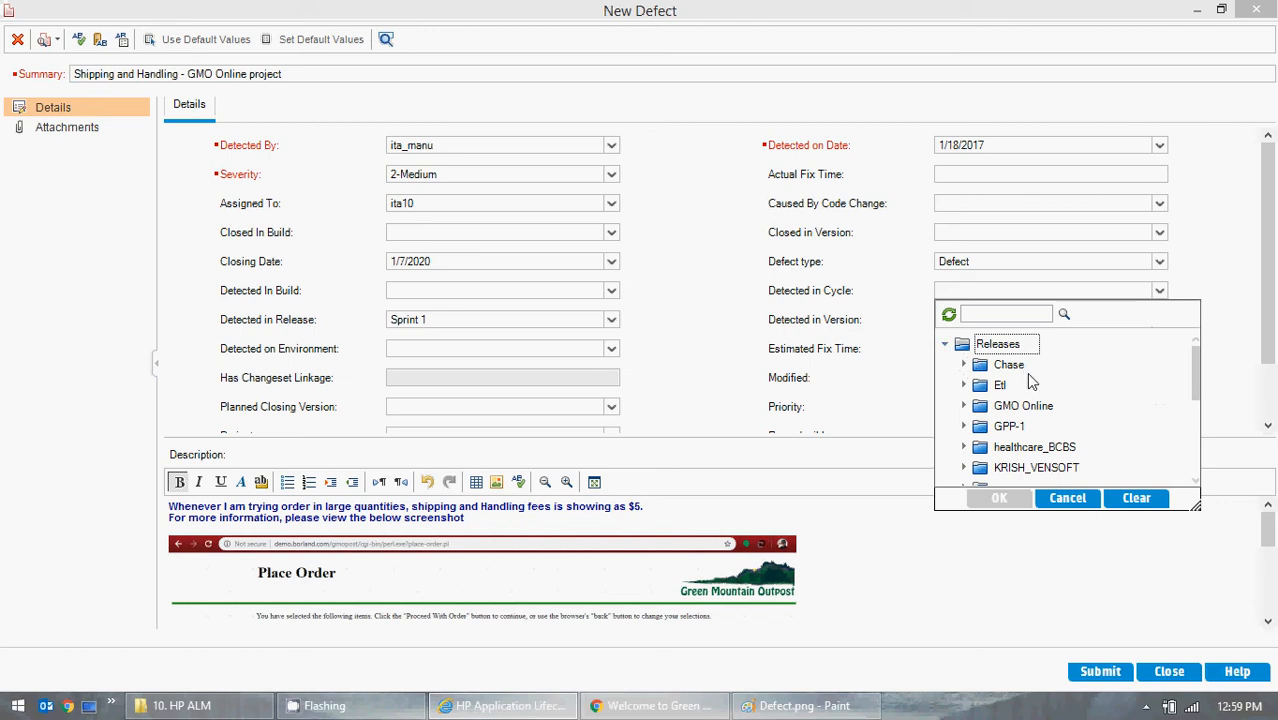
scroll(1030, 380, "down", 1)
left_click(963, 365)
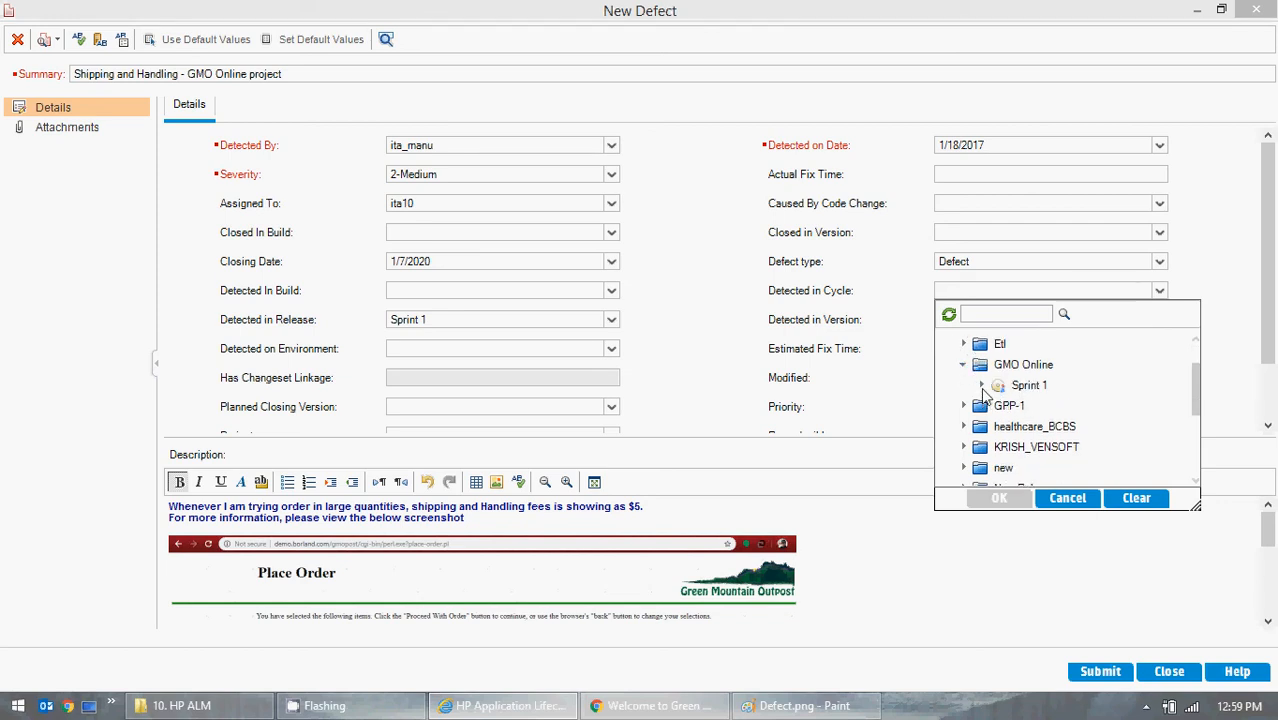
left_click(981, 386)
left_click(1040, 406)
left_click(999, 497)
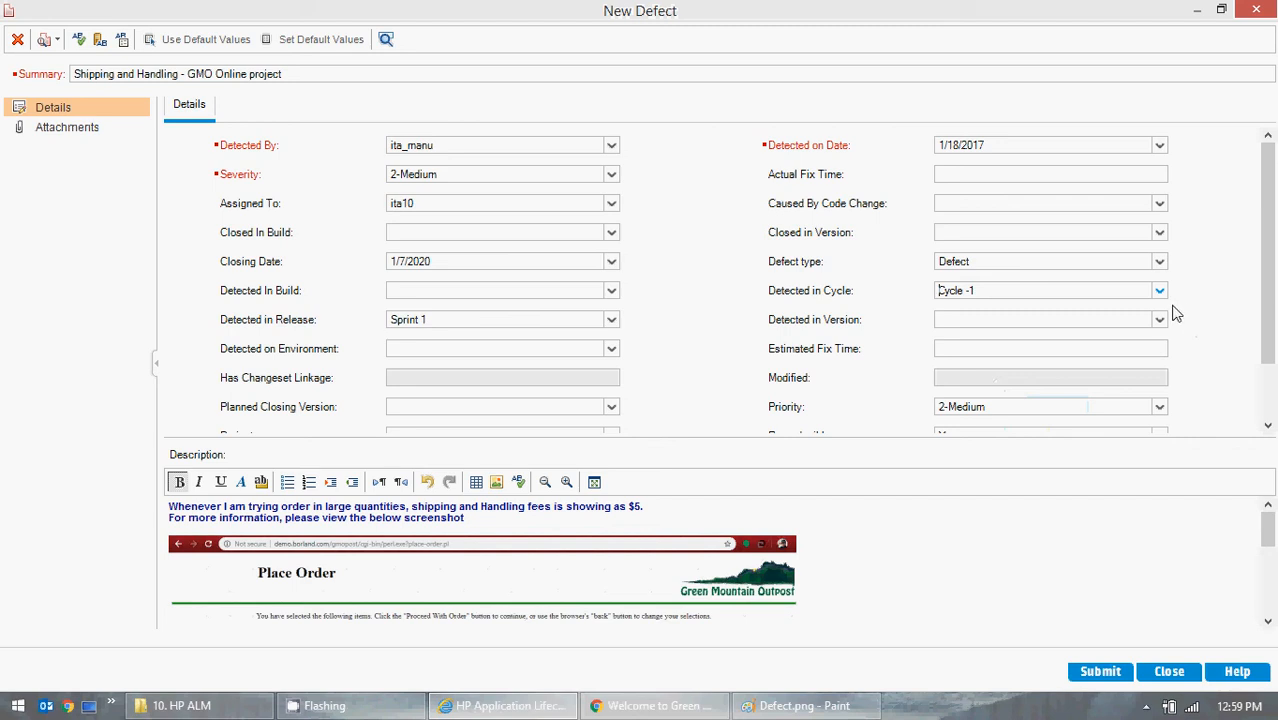
- Check the Detected in Version choices and review the remaining fields of the defect form
left_click(1159, 319)
left_click(1159, 320)
scroll(1219, 308, "down", 2)
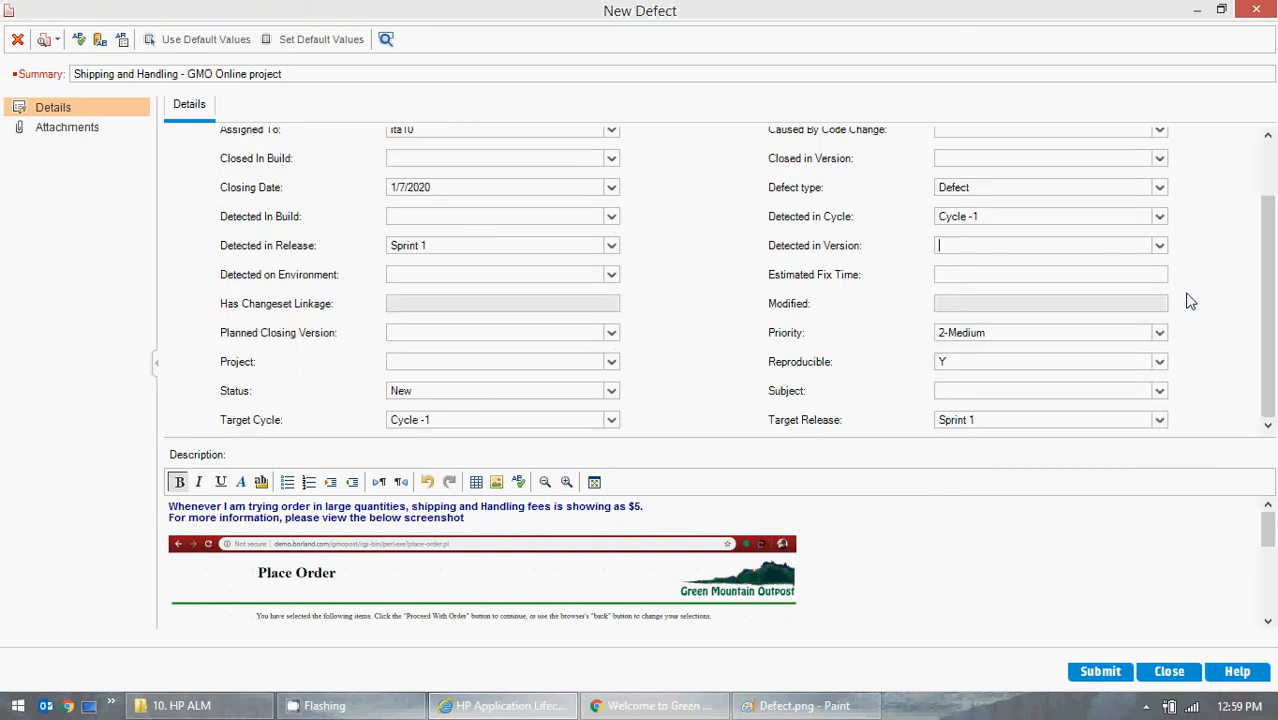
key("Tab")
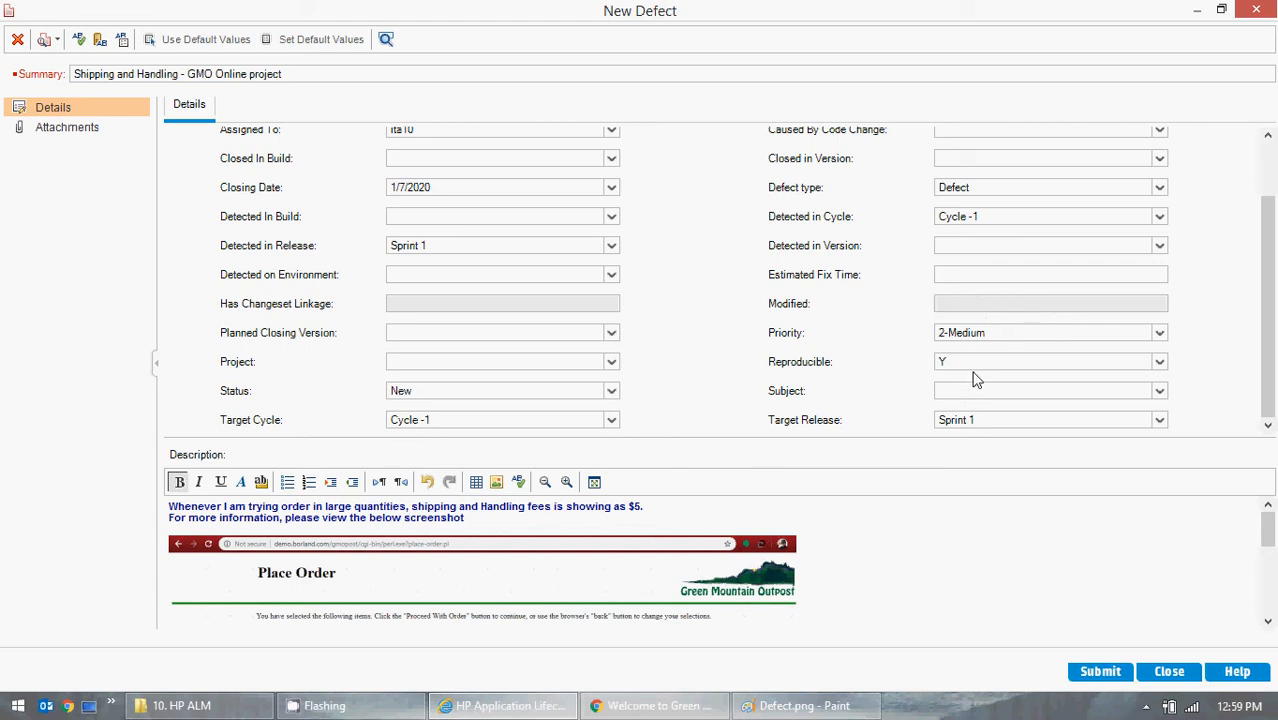
- Try N for the defect's Reproducible field and set it back to Y
left_click(1158, 364)
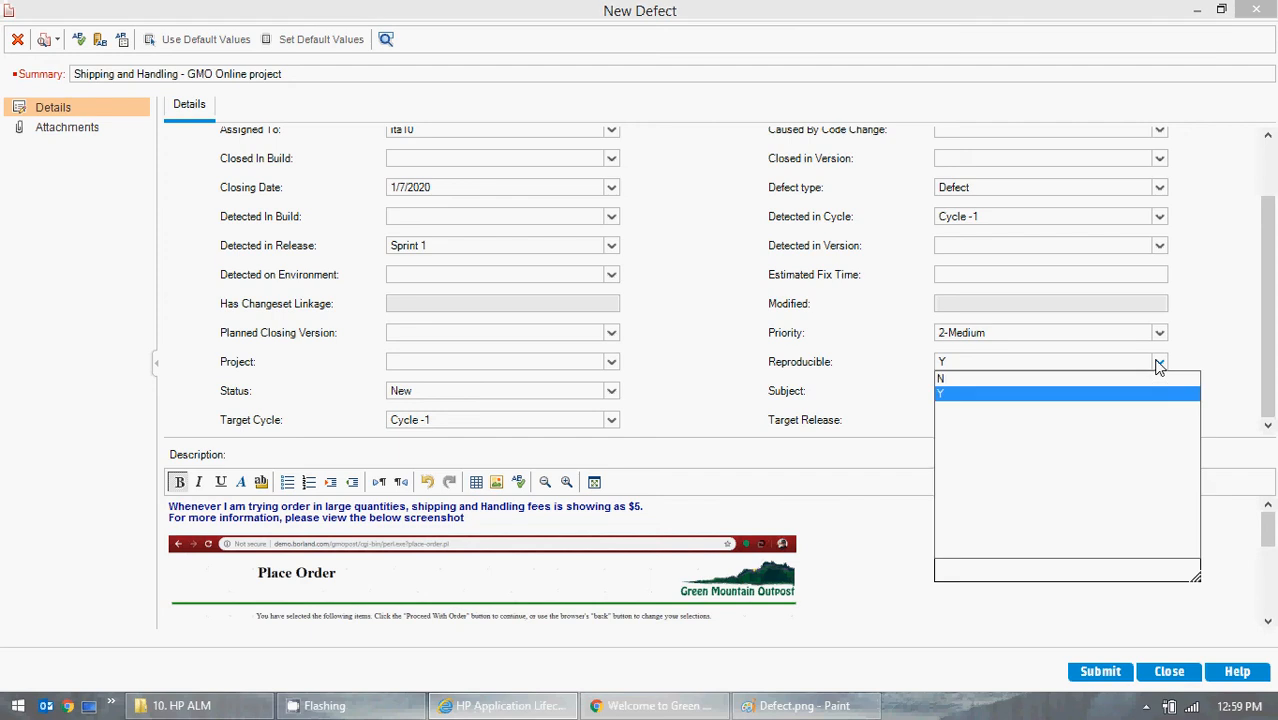
left_click(1158, 365)
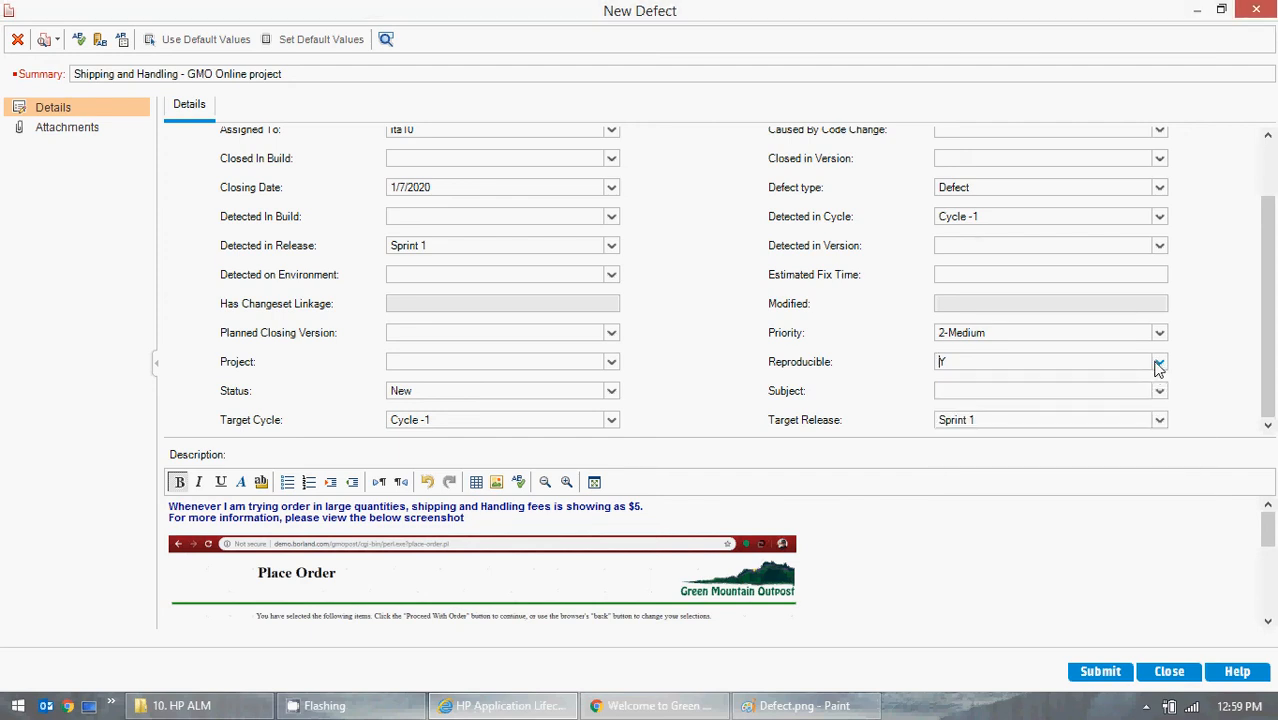
left_click(1158, 365)
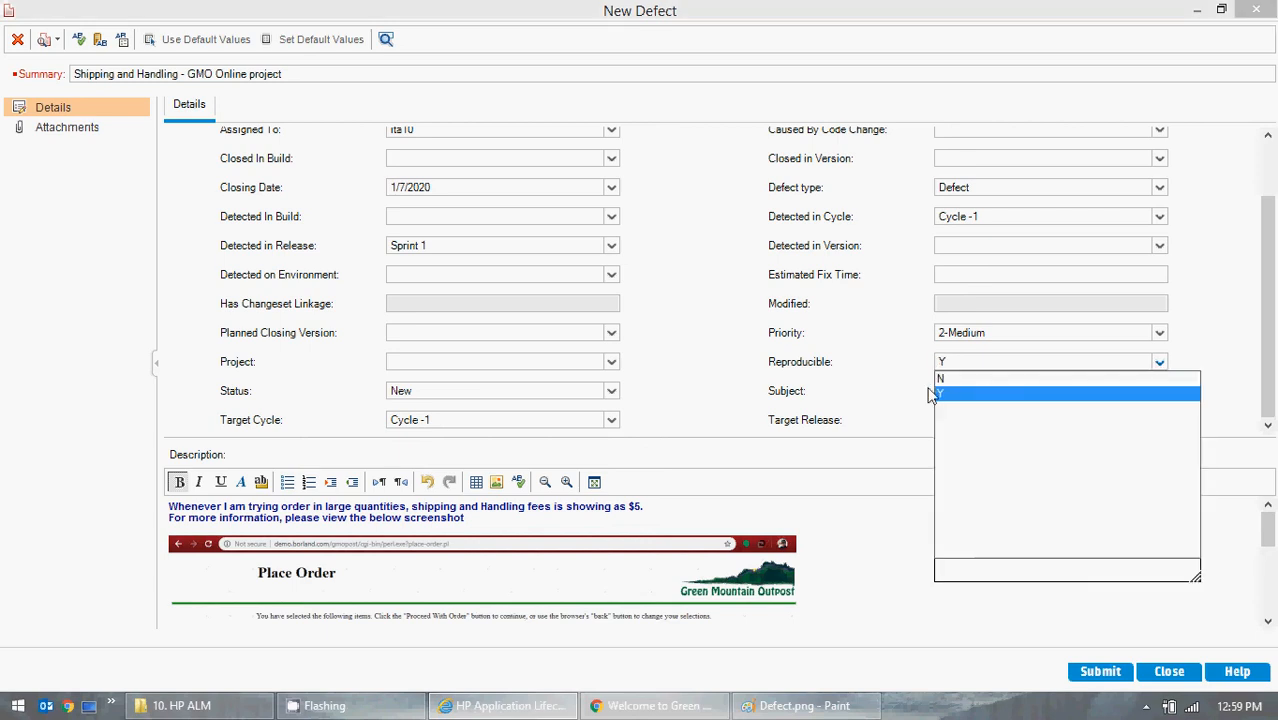
left_click(944, 389)
left_click(1158, 365)
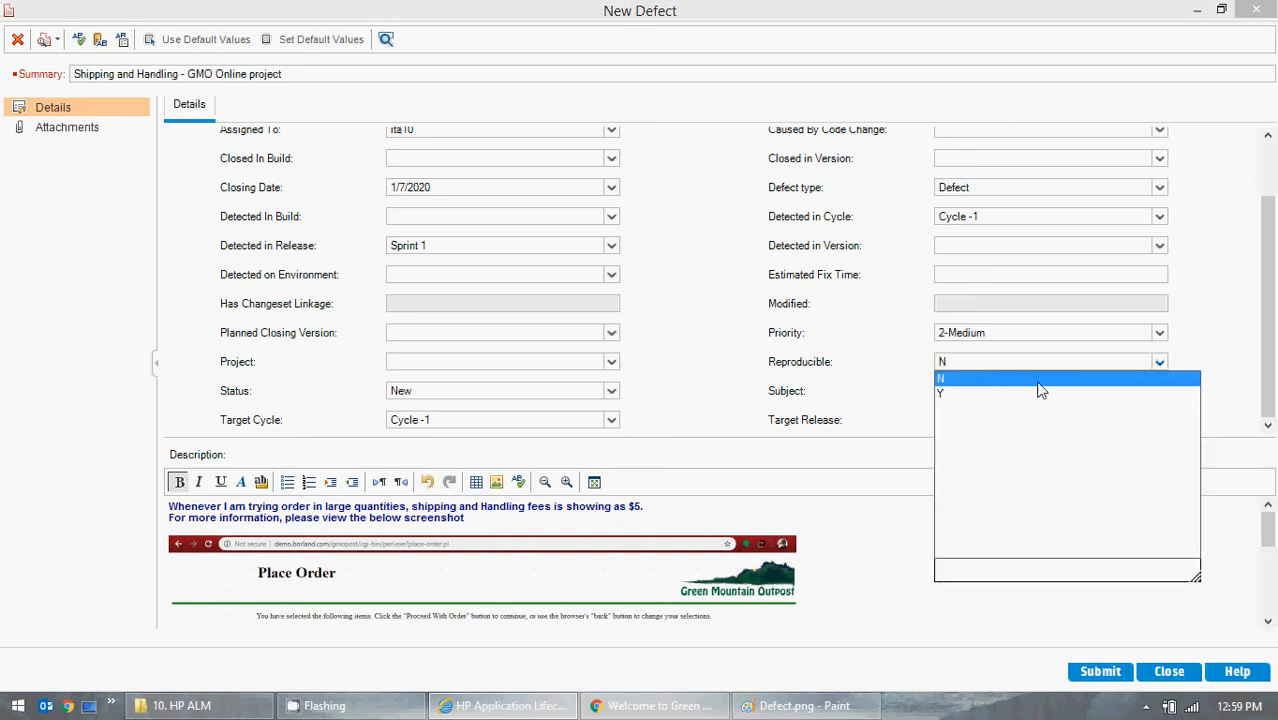
left_click(994, 393)
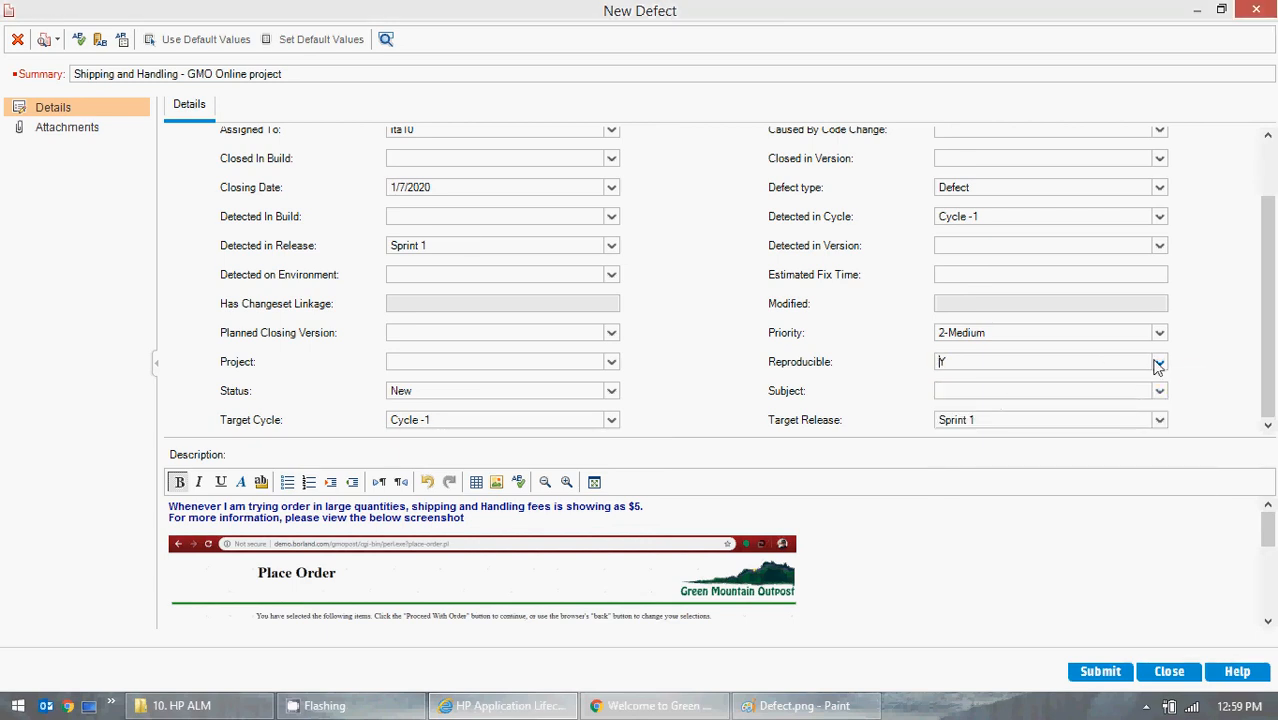
left_click(1158, 365)
left_click(987, 389)
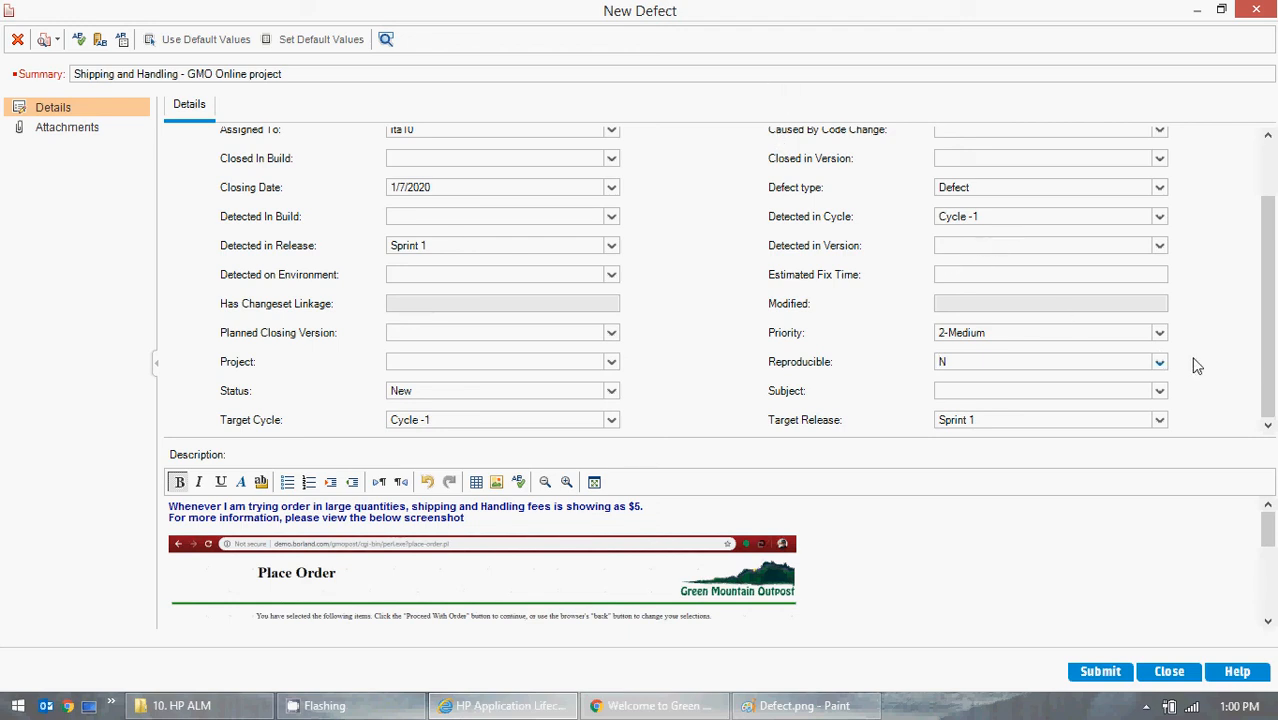
left_click(1159, 362)
left_click(985, 395)
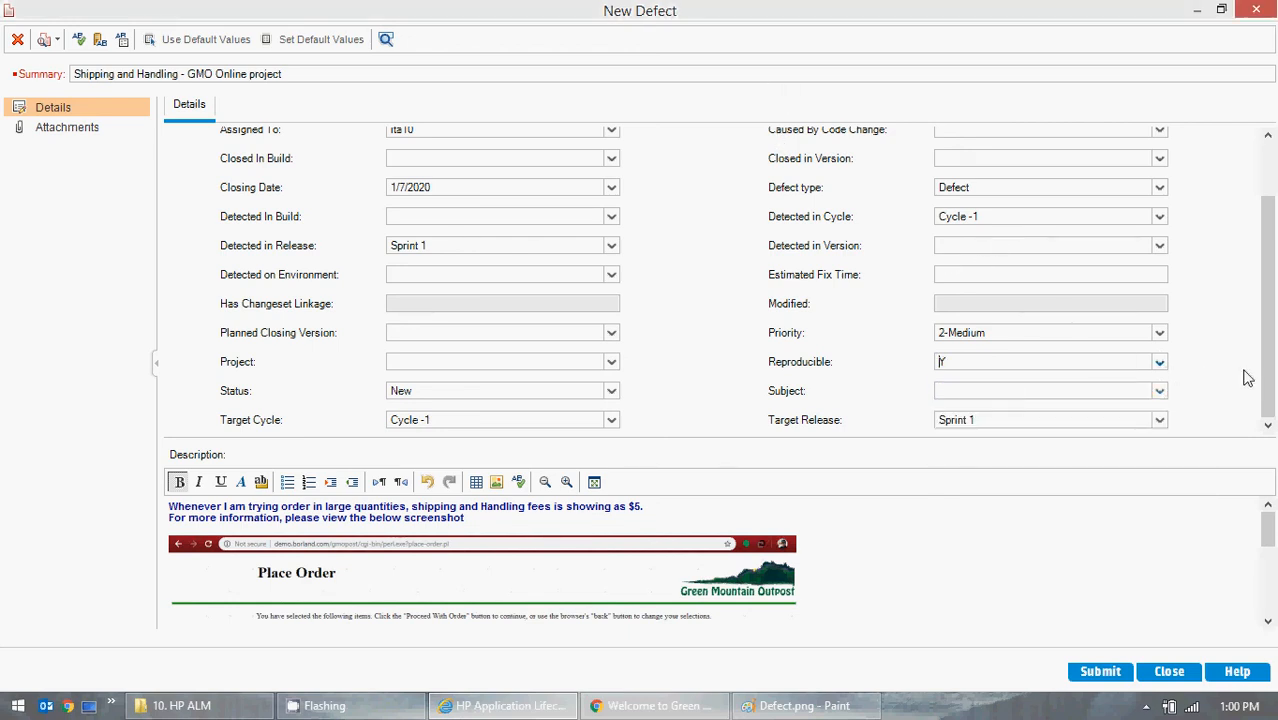
- Check the Subject choices without picking one, submit the new defect and close the defect form
left_click(1159, 392)
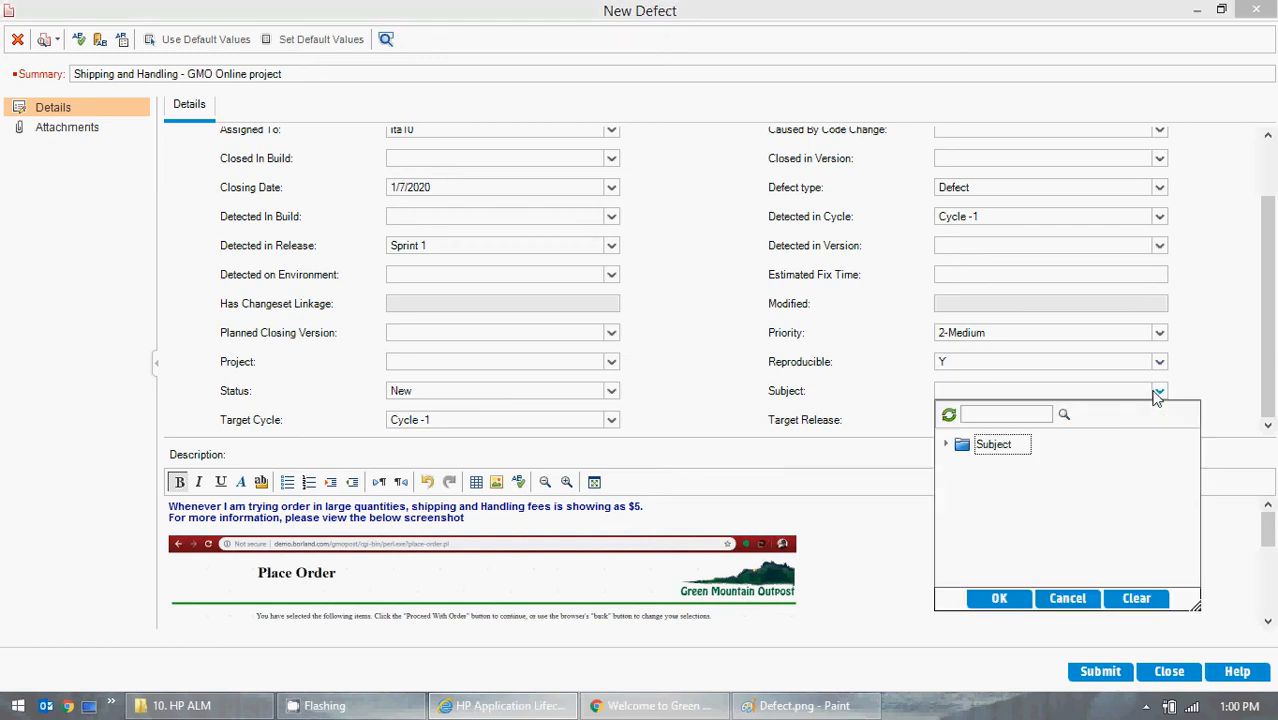
left_click(1207, 358)
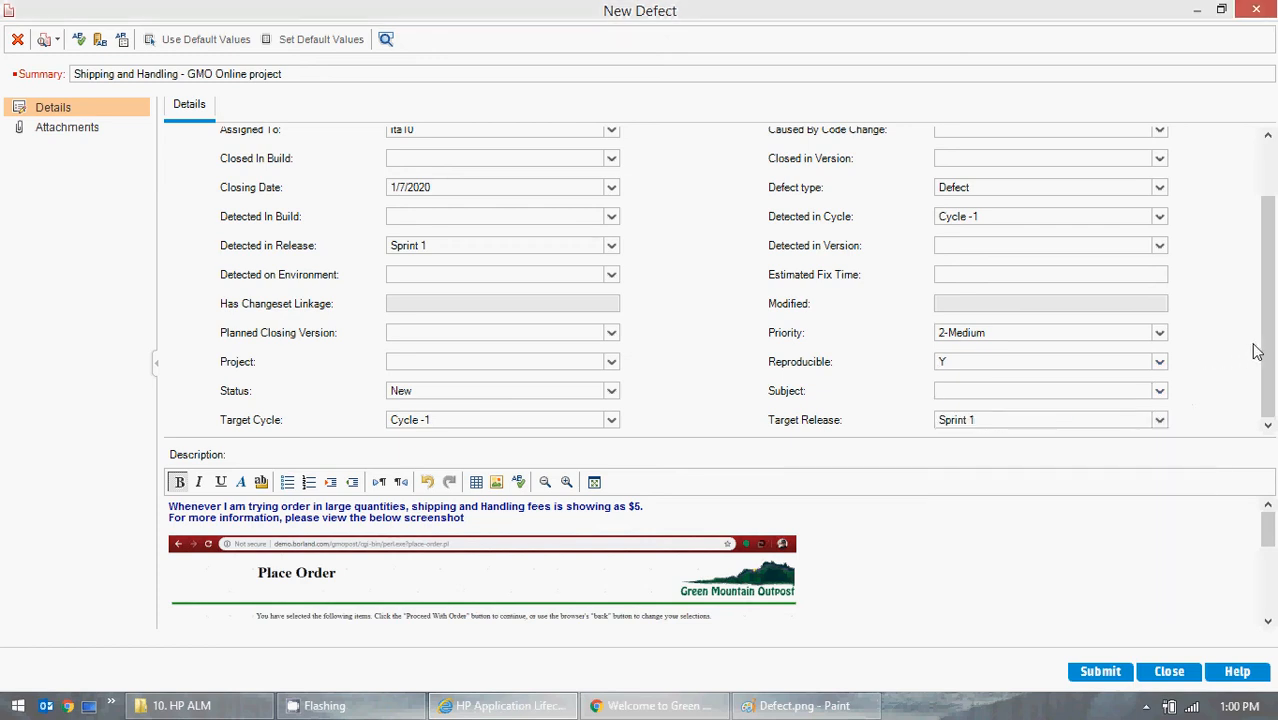
left_click(1100, 671)
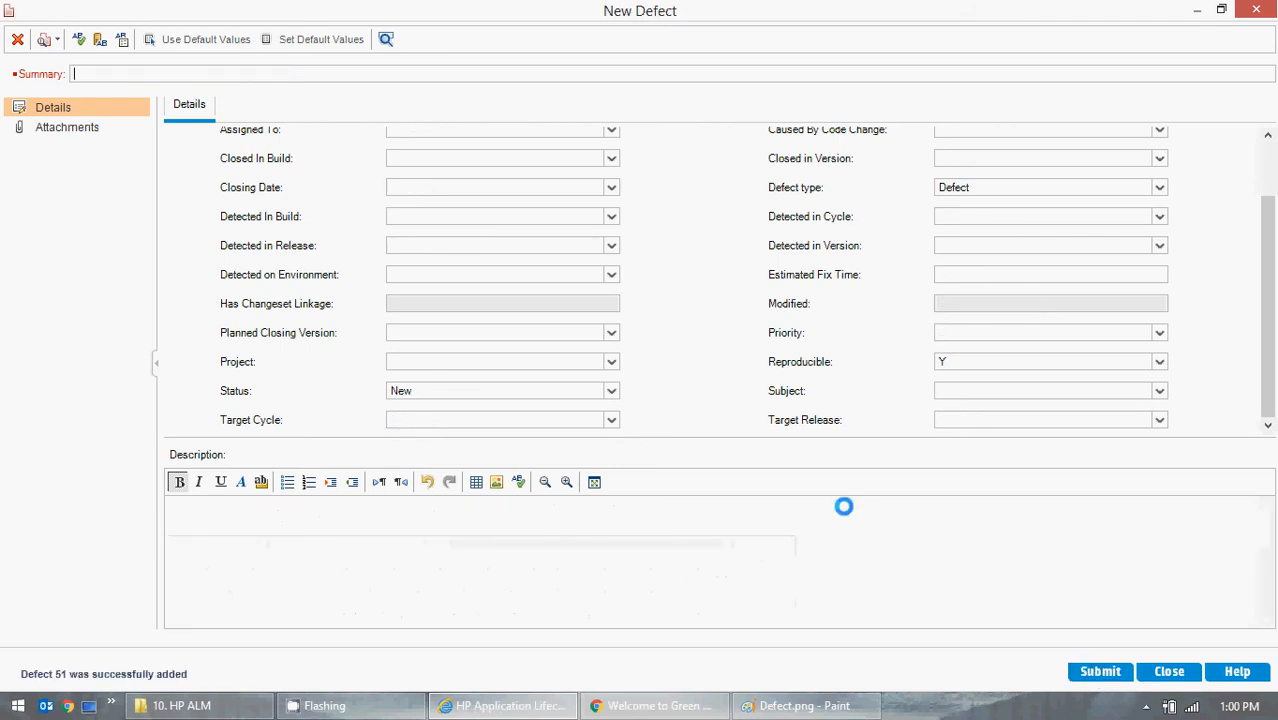
left_click(1262, 14)
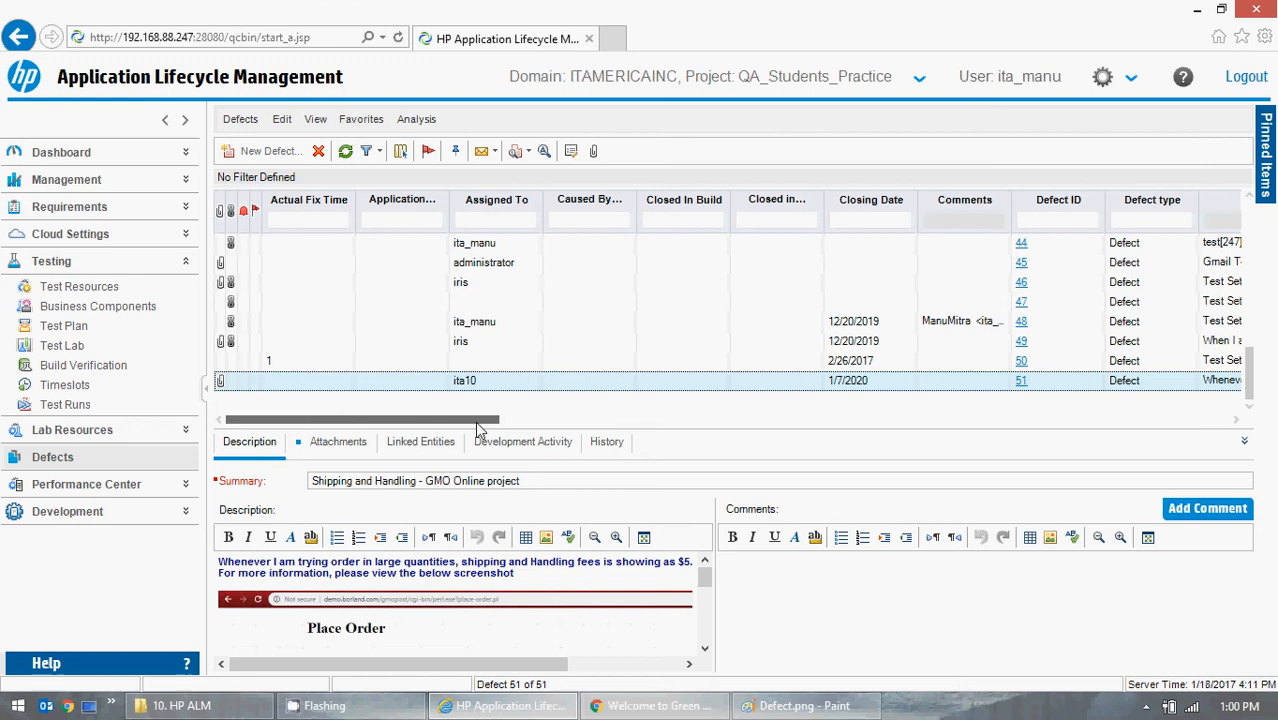
- Set the Status of the newly logged defect 51 to Open in the defects grid
left_click_drag(477, 424, 620, 426)
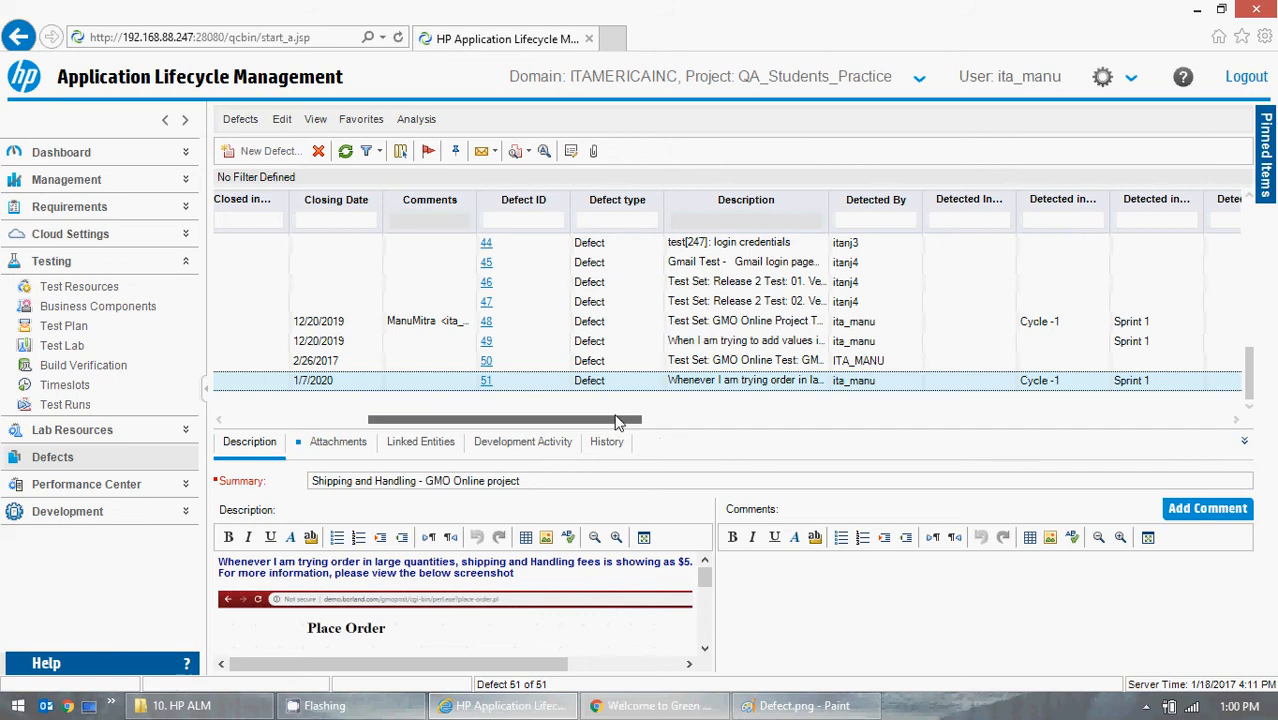
left_click_drag(618, 424, 639, 424)
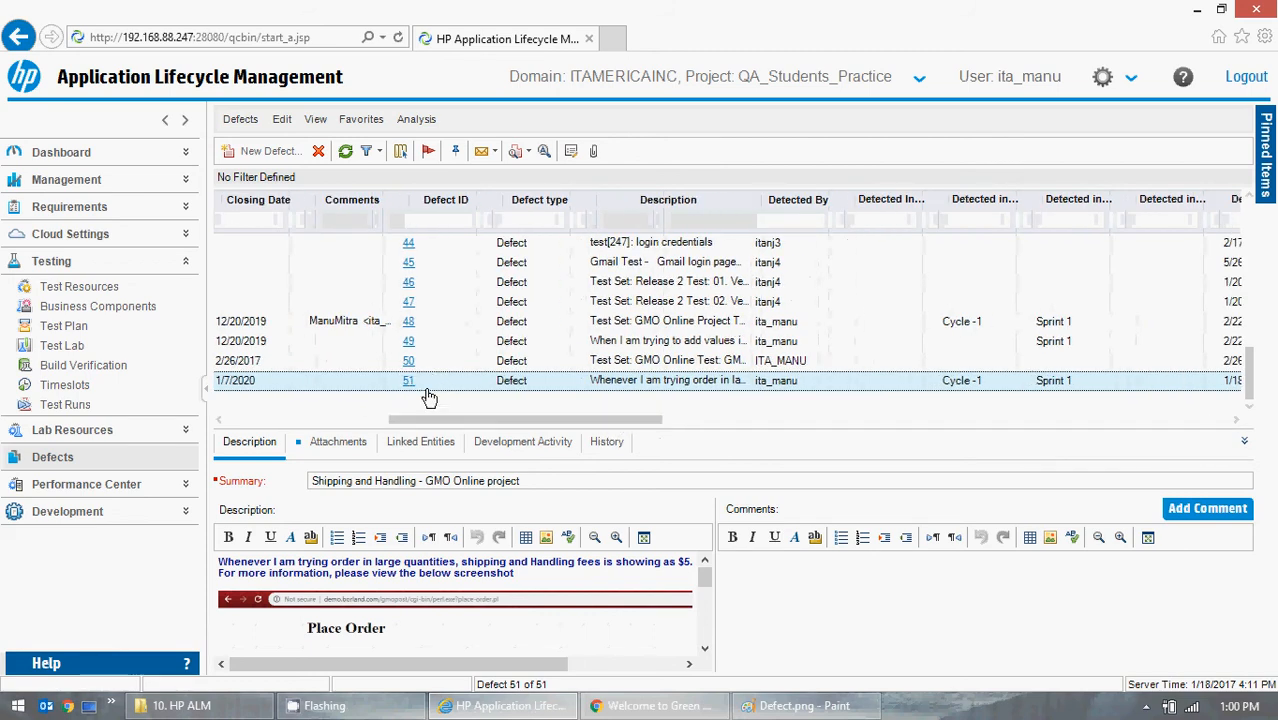
left_click_drag(533, 425, 988, 440)
left_click(884, 380)
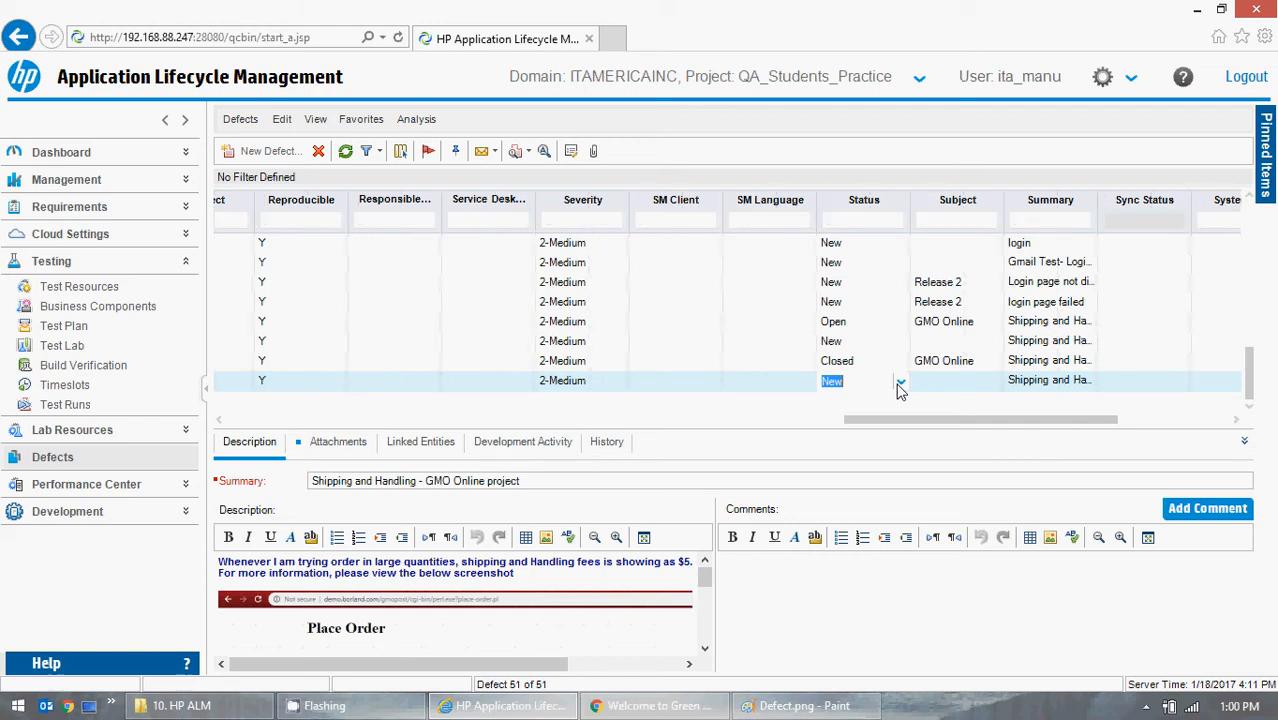
left_click(899, 386)
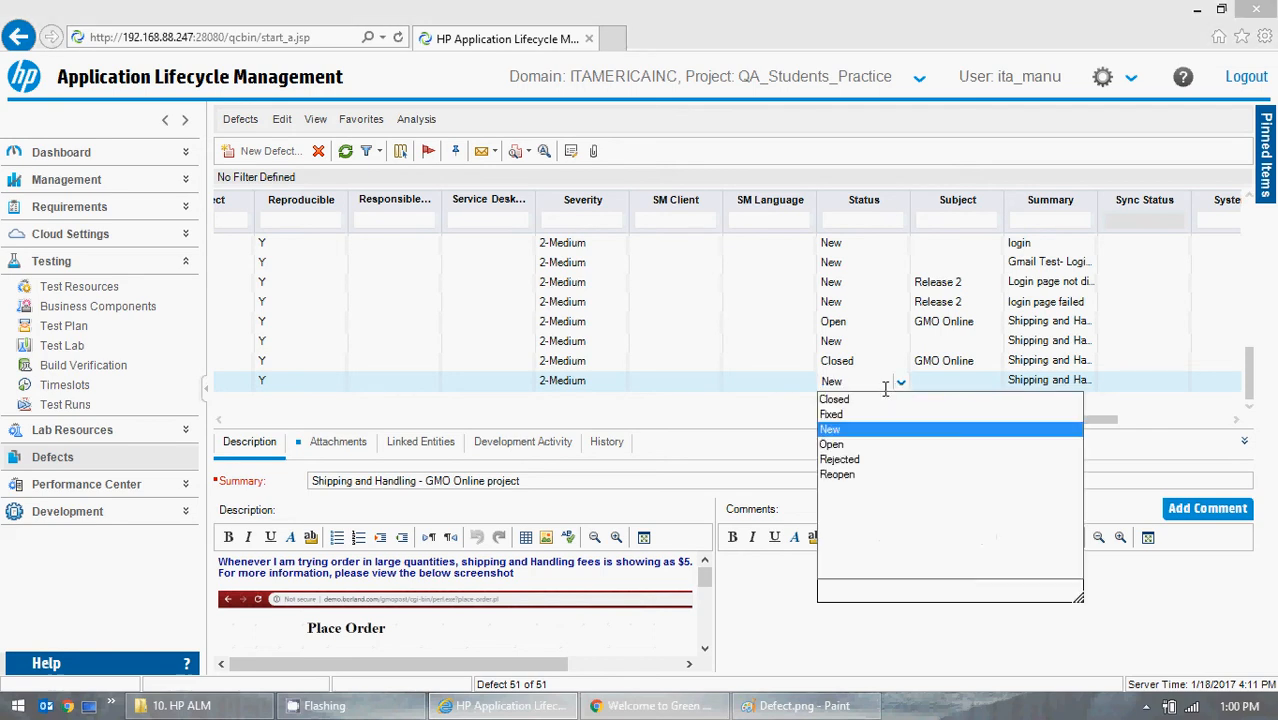
left_click(836, 446)
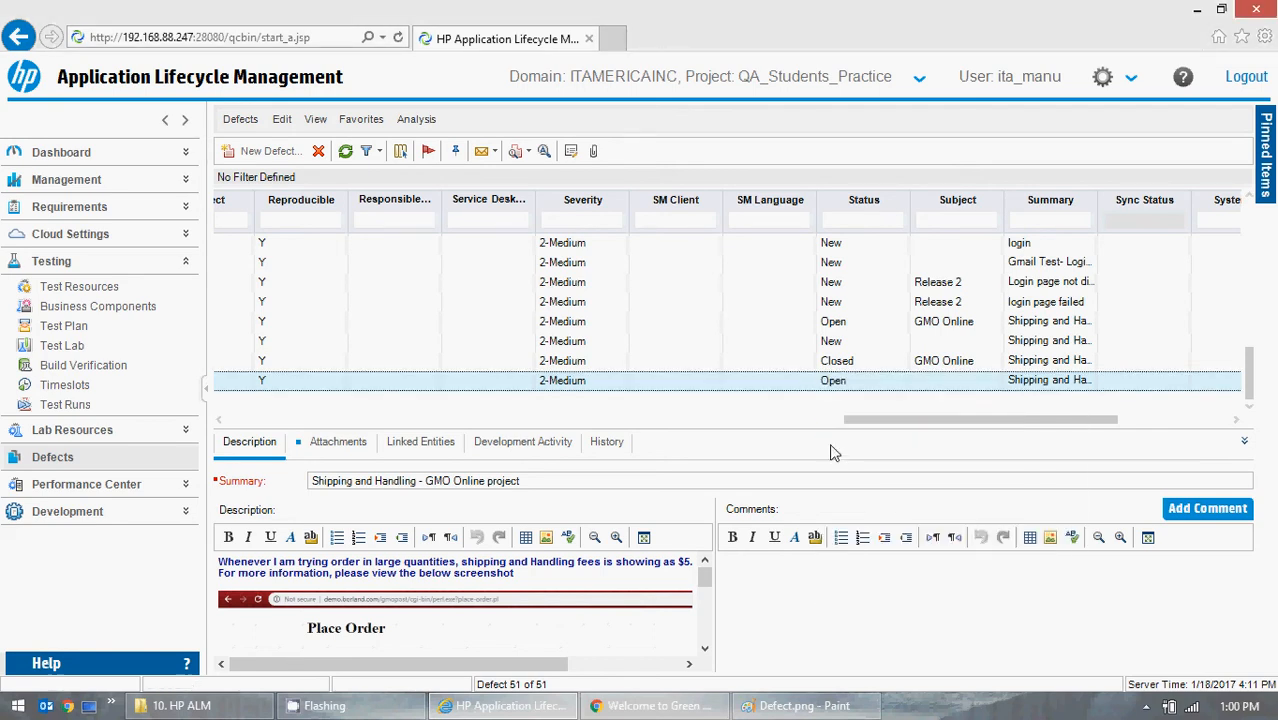
- Examine the Status choices for defect 51 without changing the status
left_click(725, 345)
left_click(731, 382)
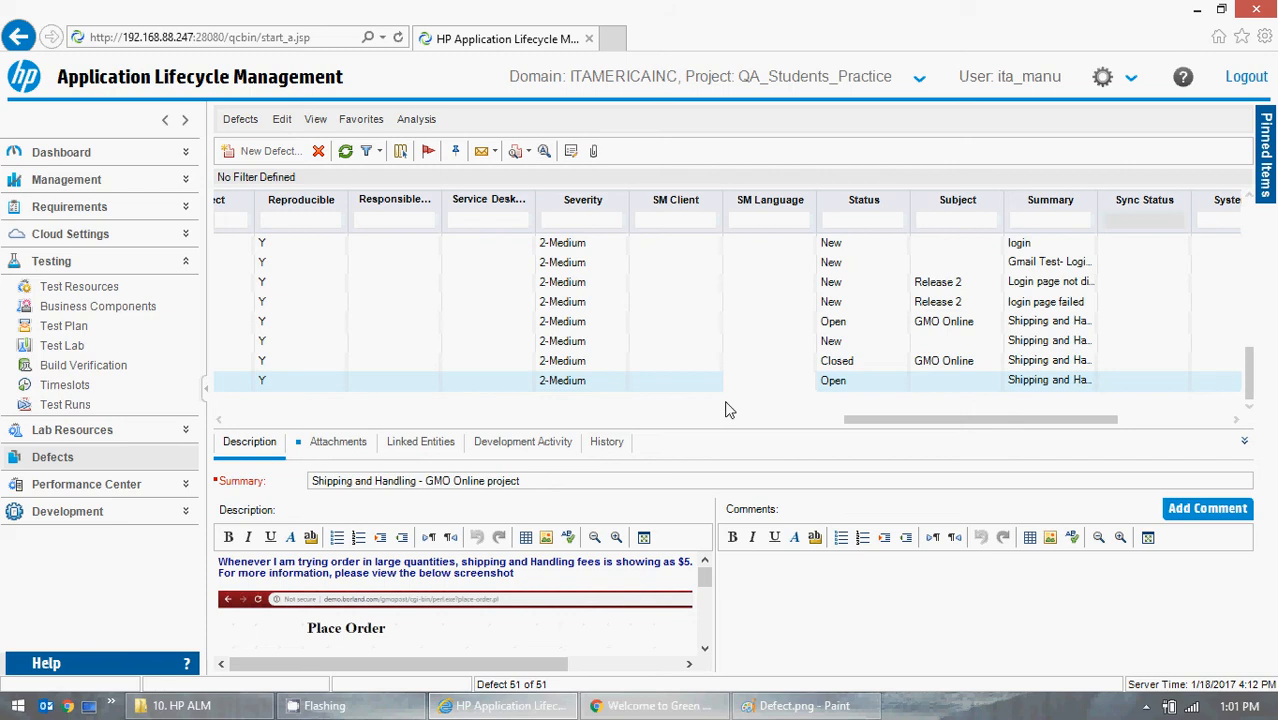
left_click(854, 382)
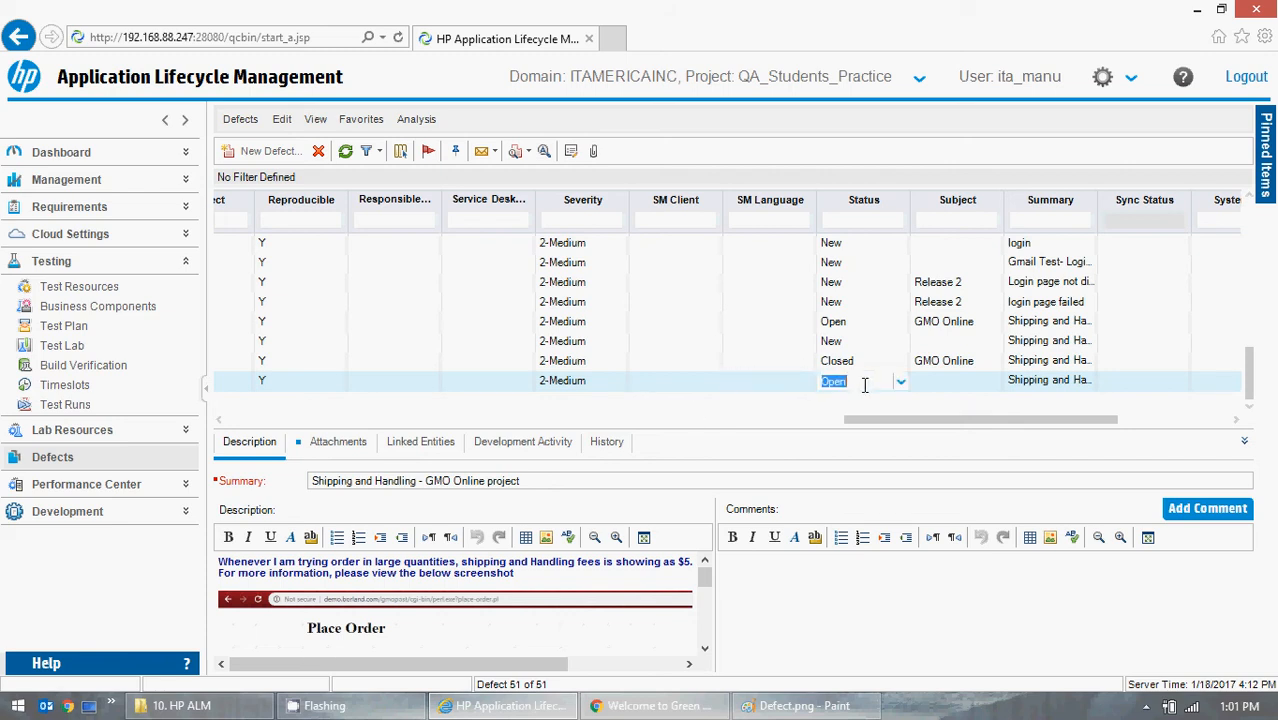
left_click(900, 382)
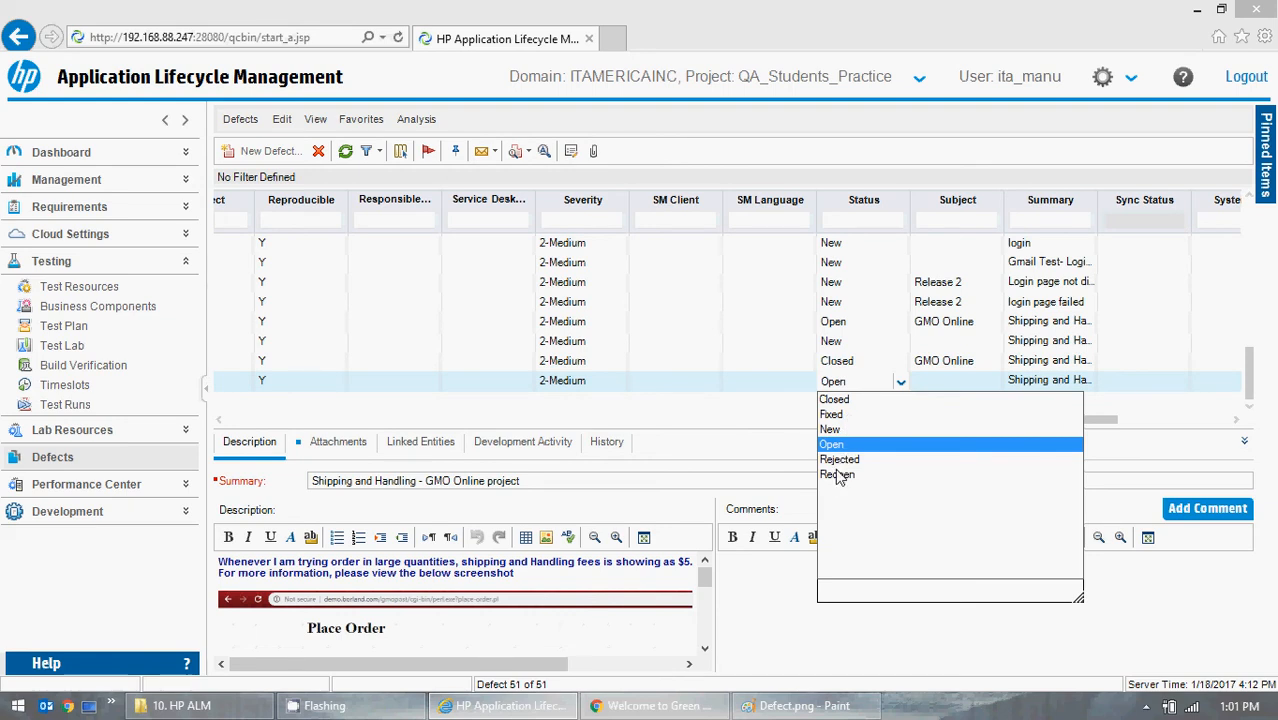
left_click(714, 409)
left_click(713, 404)
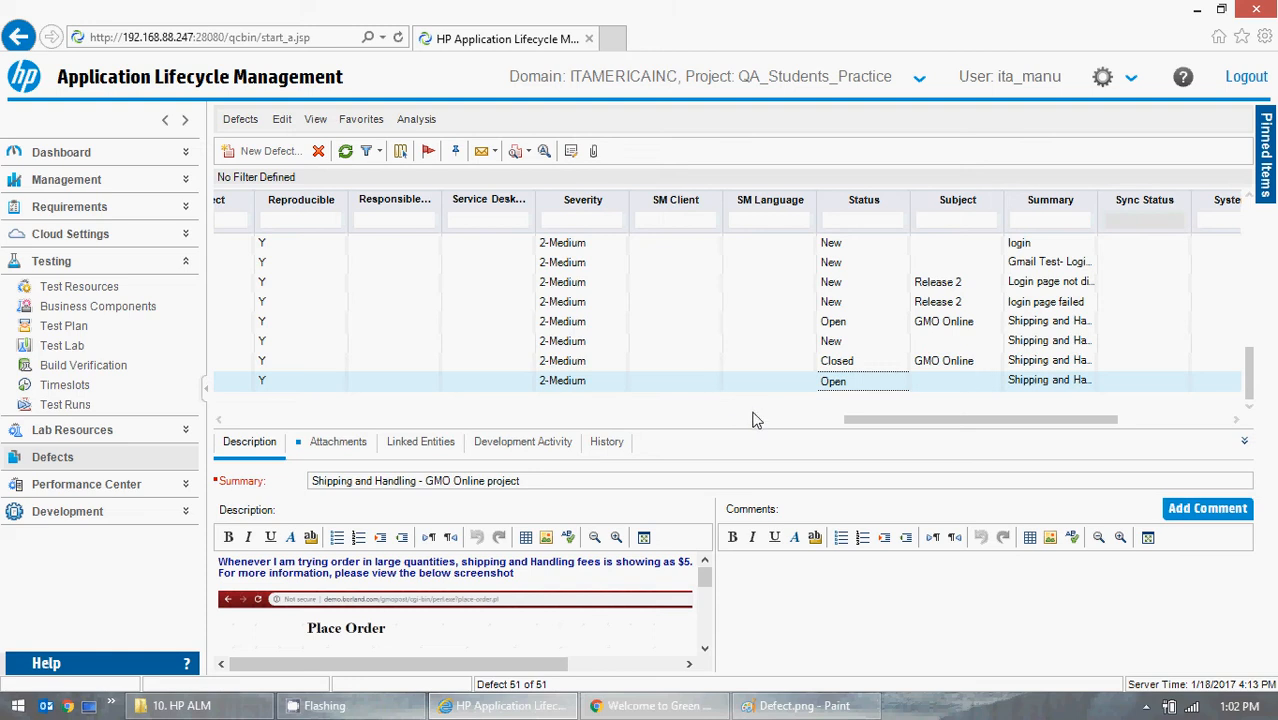
- Add the comment "As per meeting this issue is moving into next release." to defect 51
left_click(786, 611)
left_click(889, 428)
left_click_drag(889, 428, 229, 447)
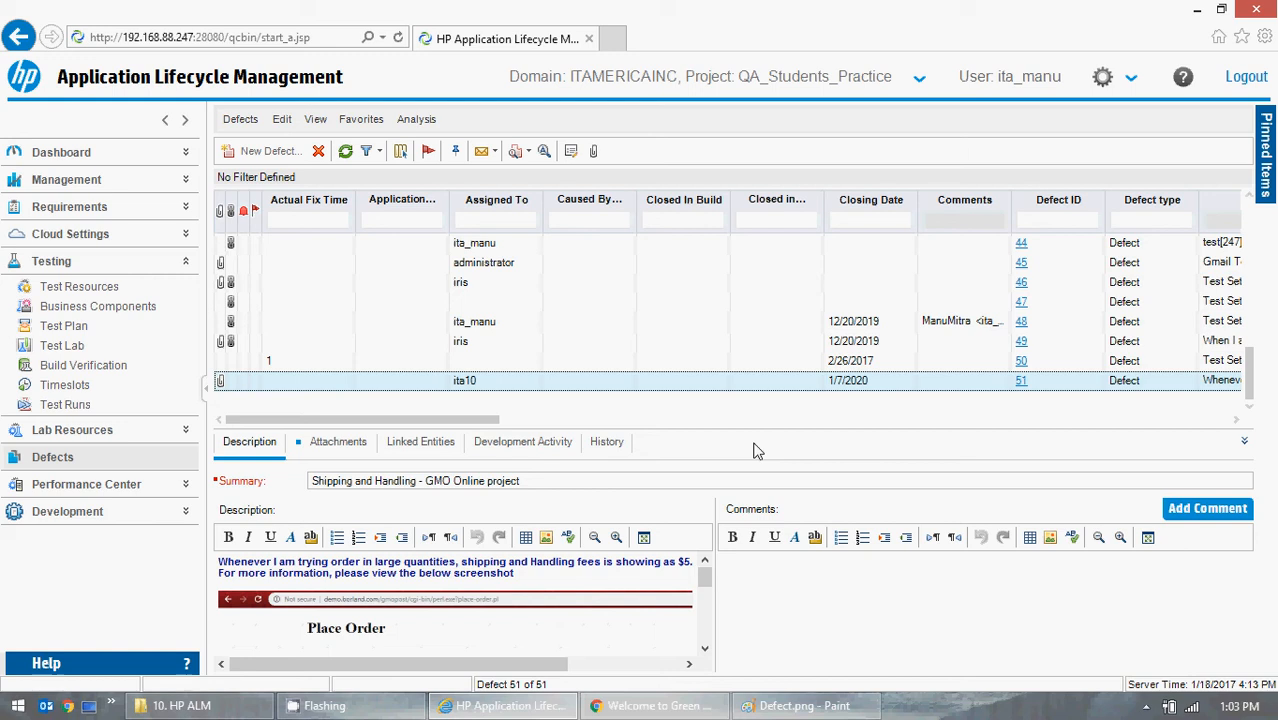
left_click(1205, 510)
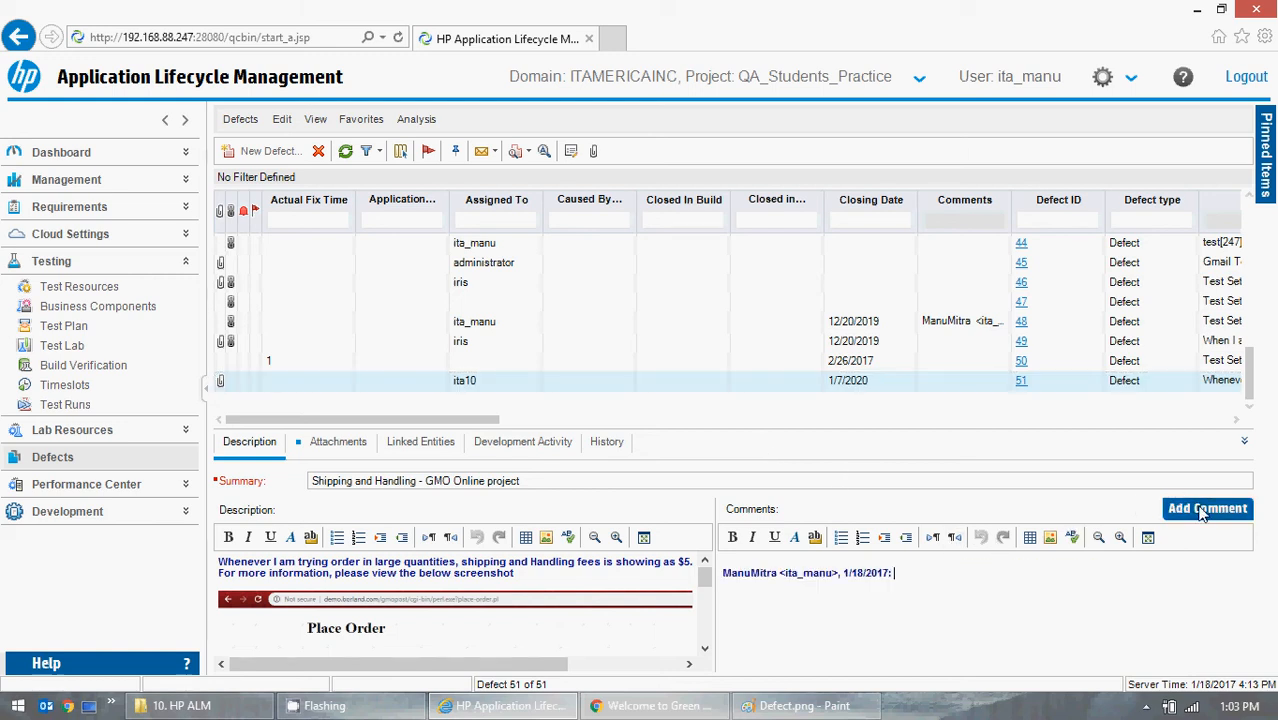
left_click(919, 580)
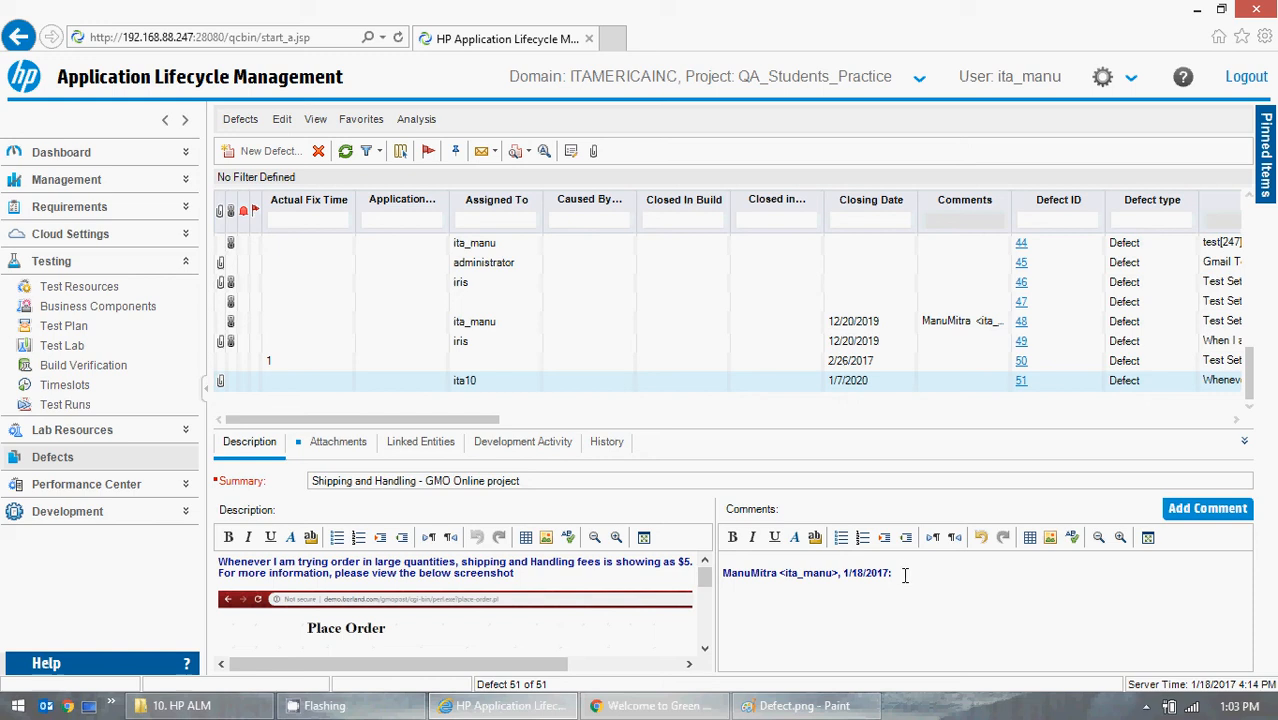
type("As per")
key("BackSpace")
key("BackSpace")
key("BackSpace")
type("per")
type(" meeting de")
type("velope")
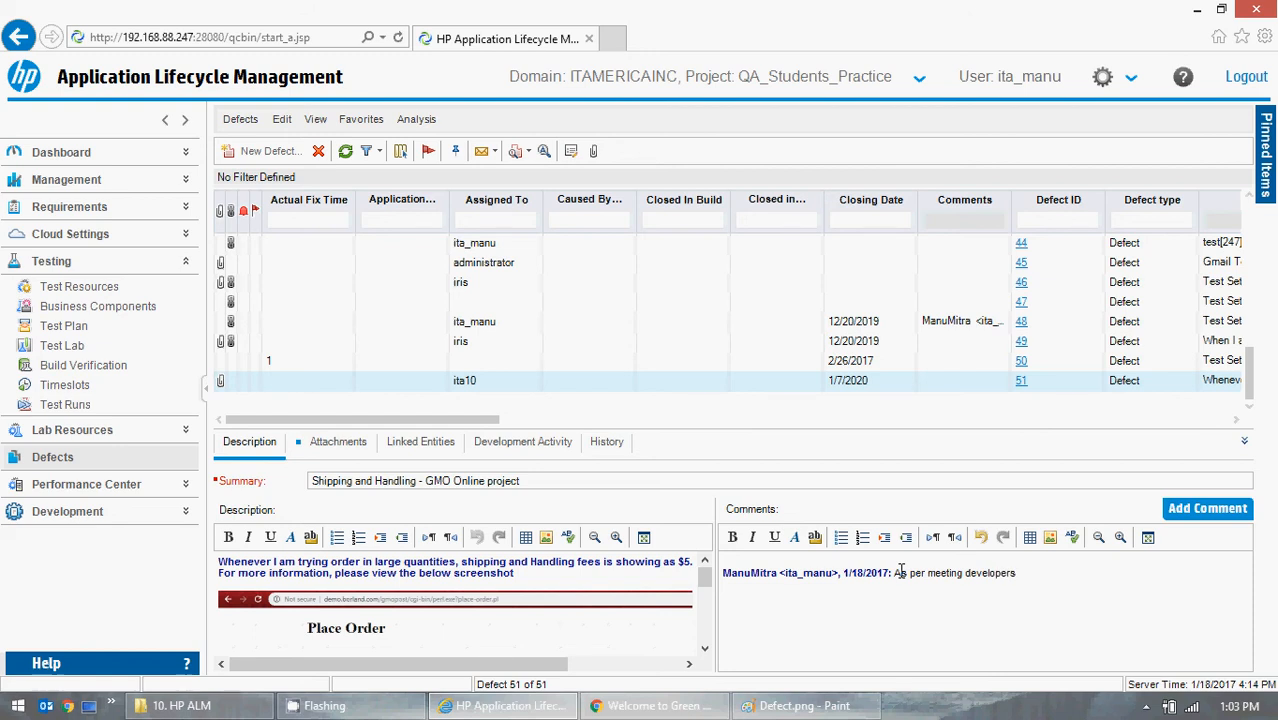
key("BackSpace")
key("BackSpace")
key("BackSpace")
key("BackSpace")
key("BackSpace")
key("BackSpace")
key("BackSpace")
key("BackSpace")
type("this issue is moving into nex")
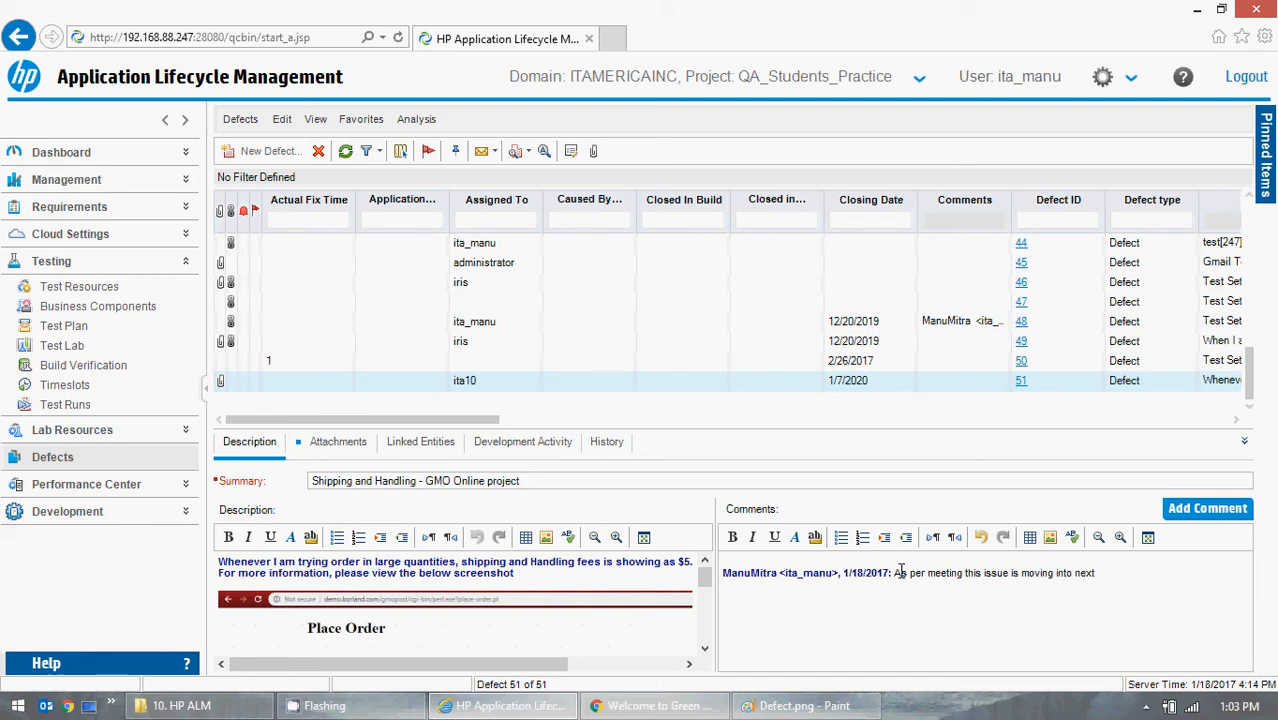
type("t releasse")
key("BackSpace")
key("BackSpace")
key("BackSpace")
type("se.")
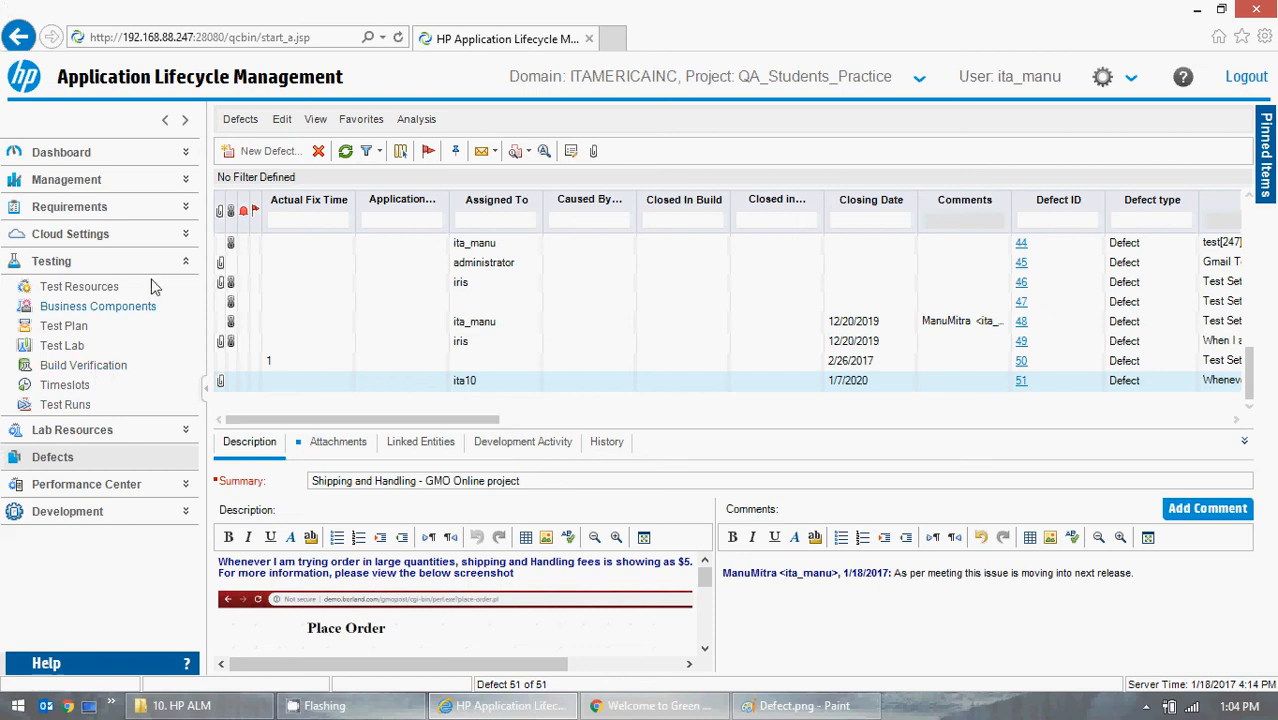
- Open the details of the Fire Fox Browser test instance from the GMO Online folder's test set in Test Lab
left_click(80, 346)
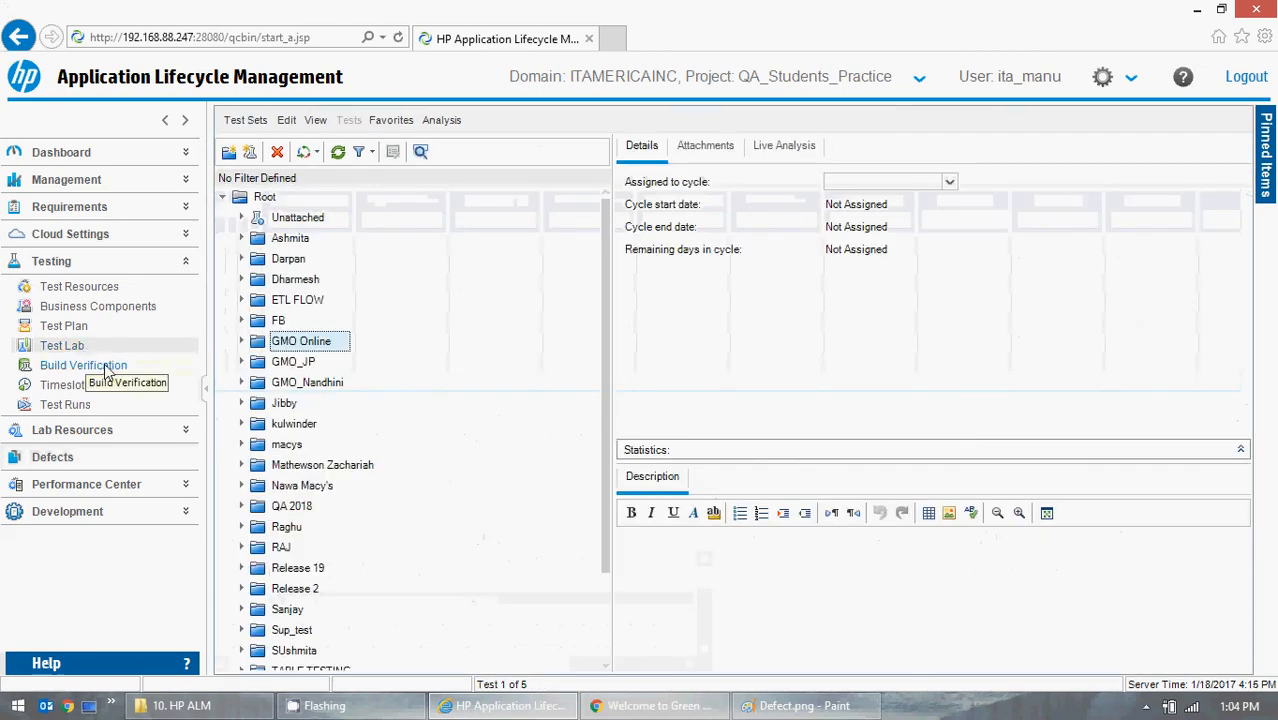
left_click(240, 342)
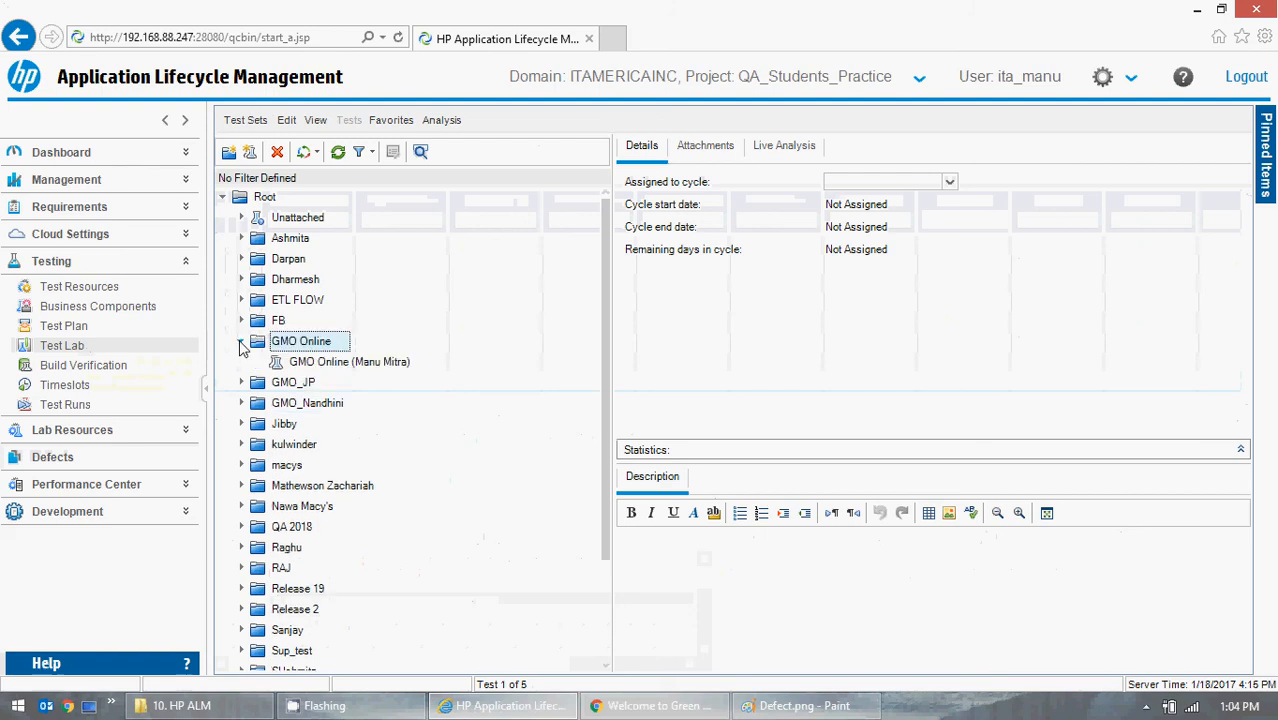
left_click(343, 366)
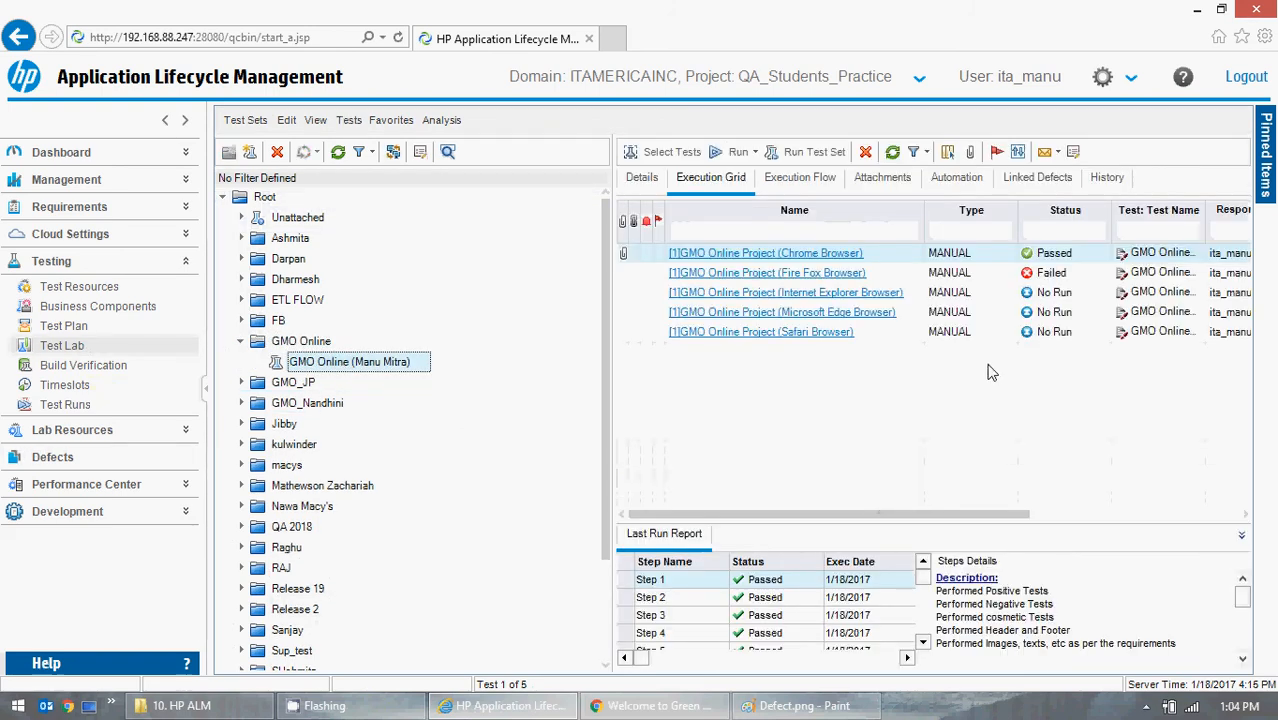
left_click(794, 277)
left_click(794, 279)
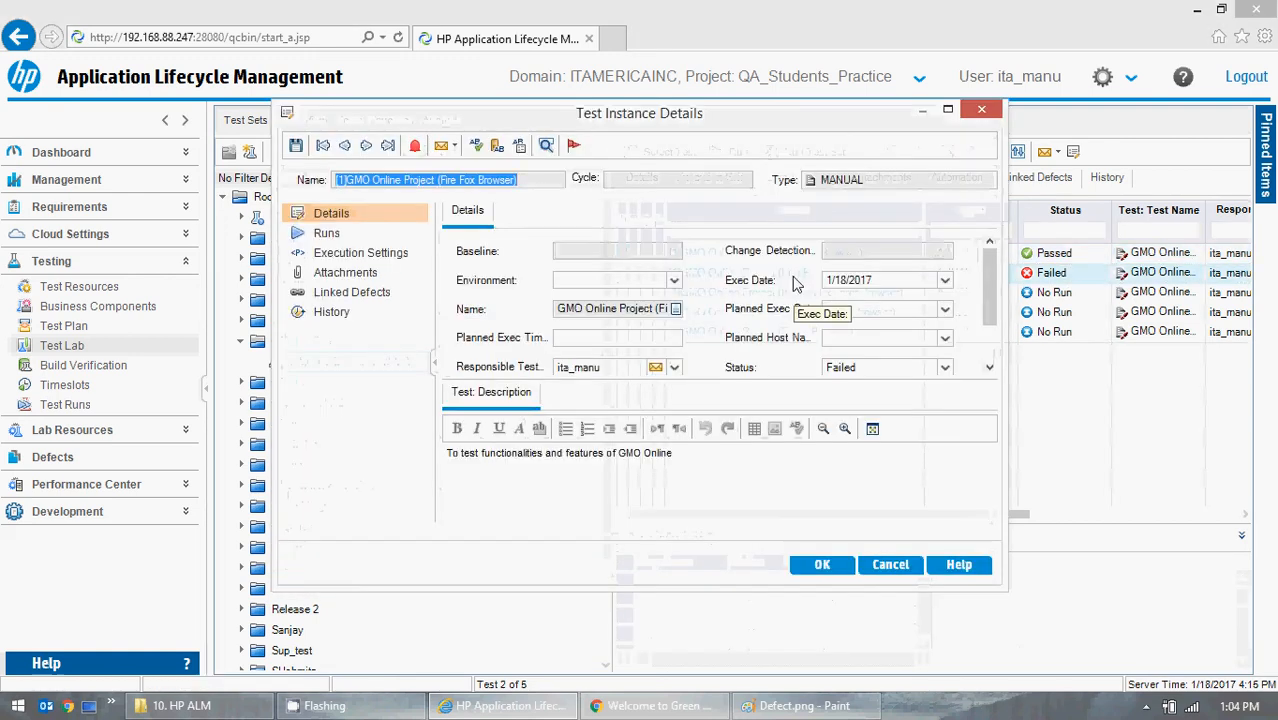
- Link existing defect 51 by ID to the Fire Fox Browser test instance and confirm its details
left_click(337, 297)
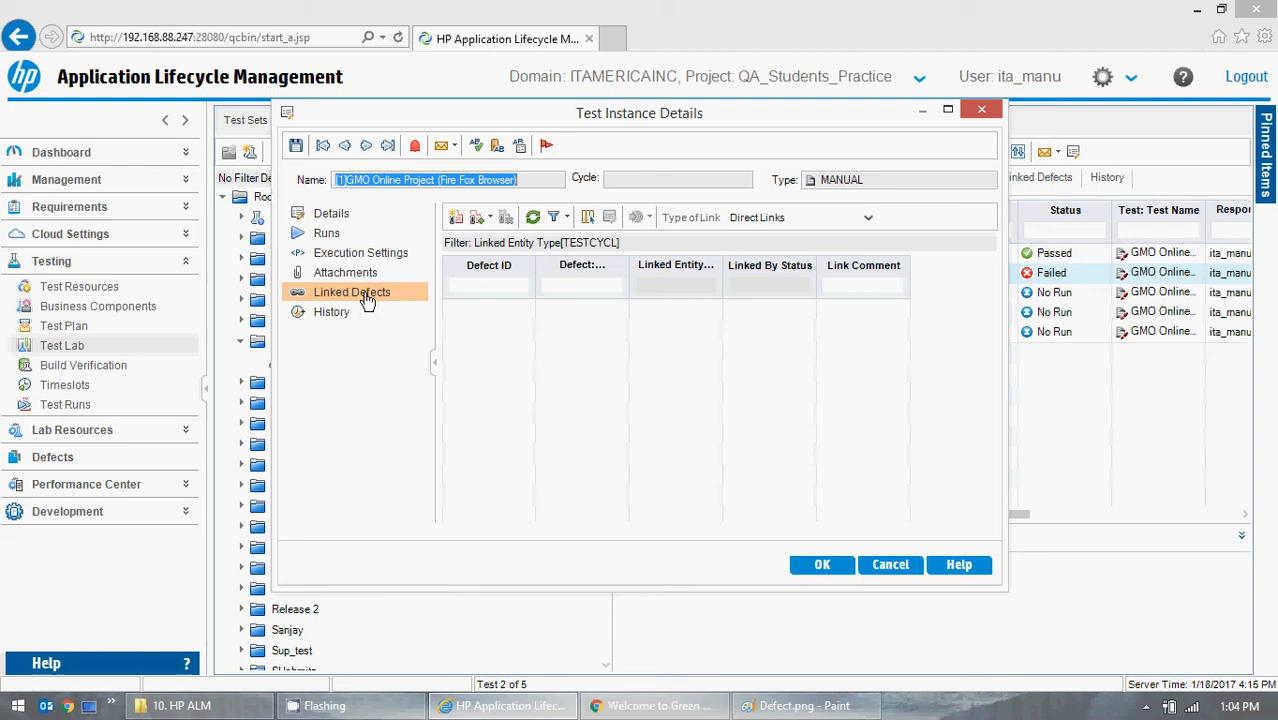
left_click(490, 218)
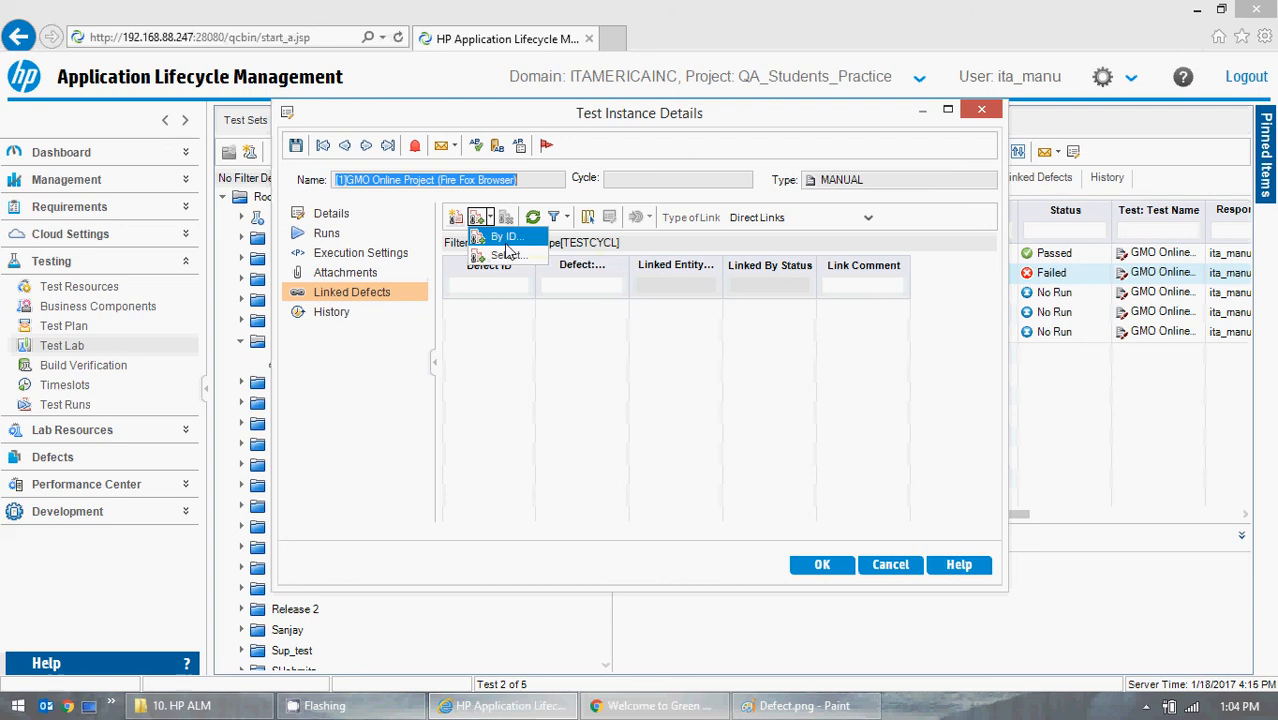
left_click(507, 237)
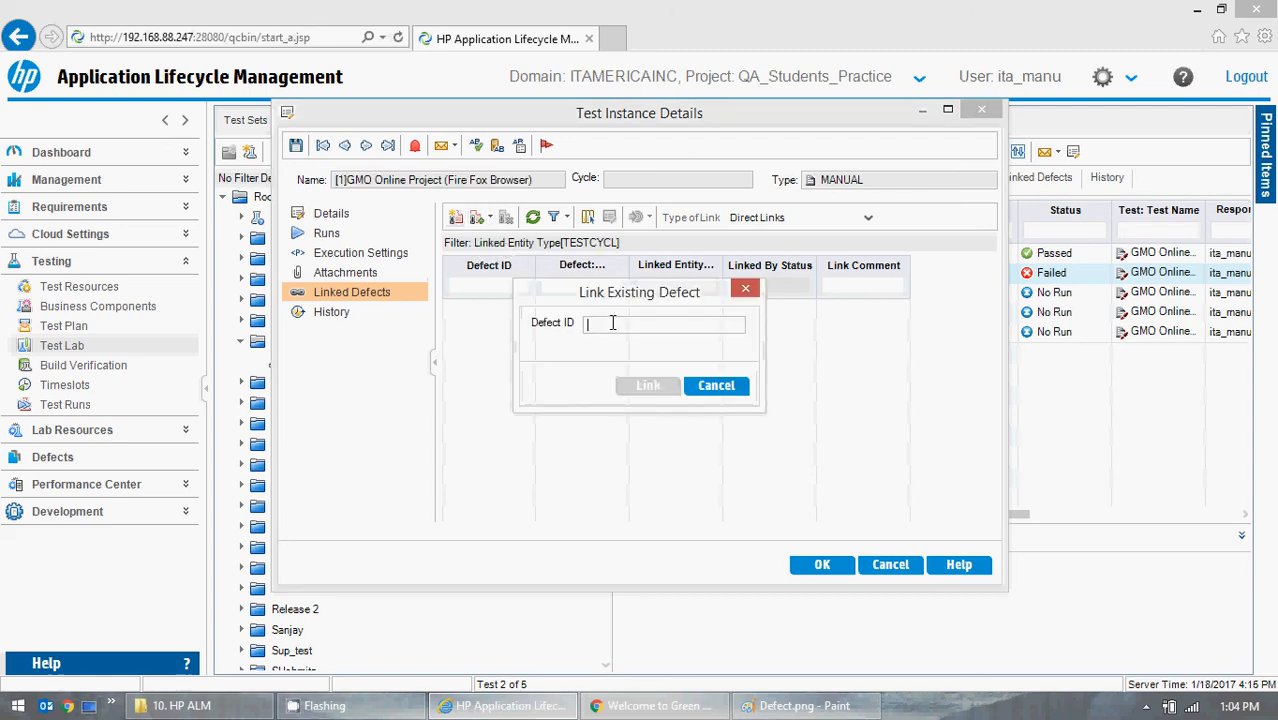
type("51")
left_click(649, 386)
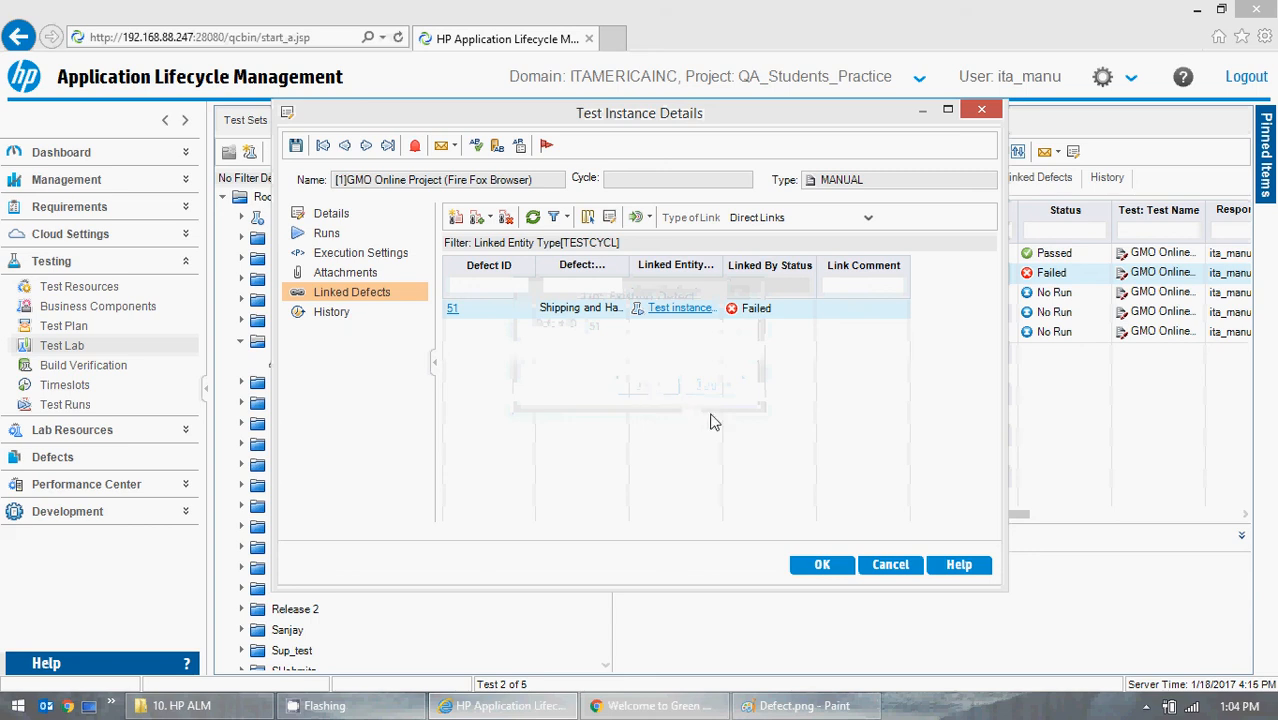
left_click(822, 565)
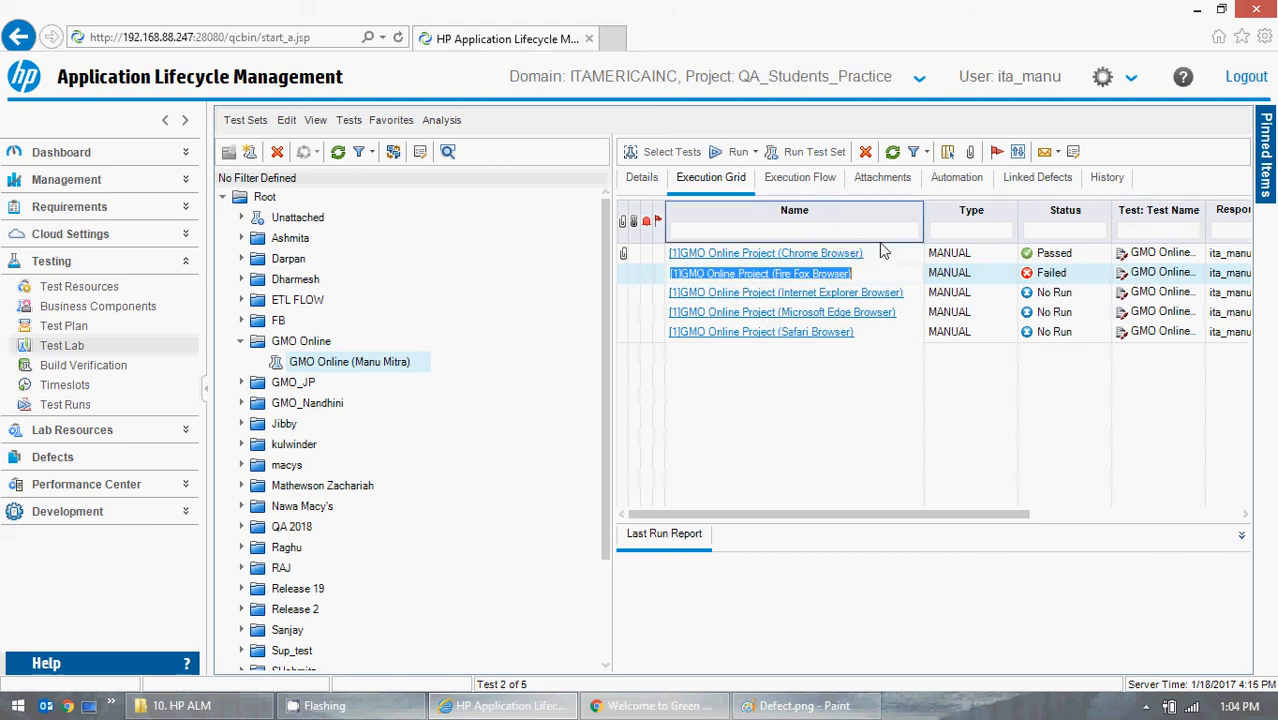
- Refresh the execution grid and view the defects linked to the Fire Fox Browser test instance
left_click(895, 148)
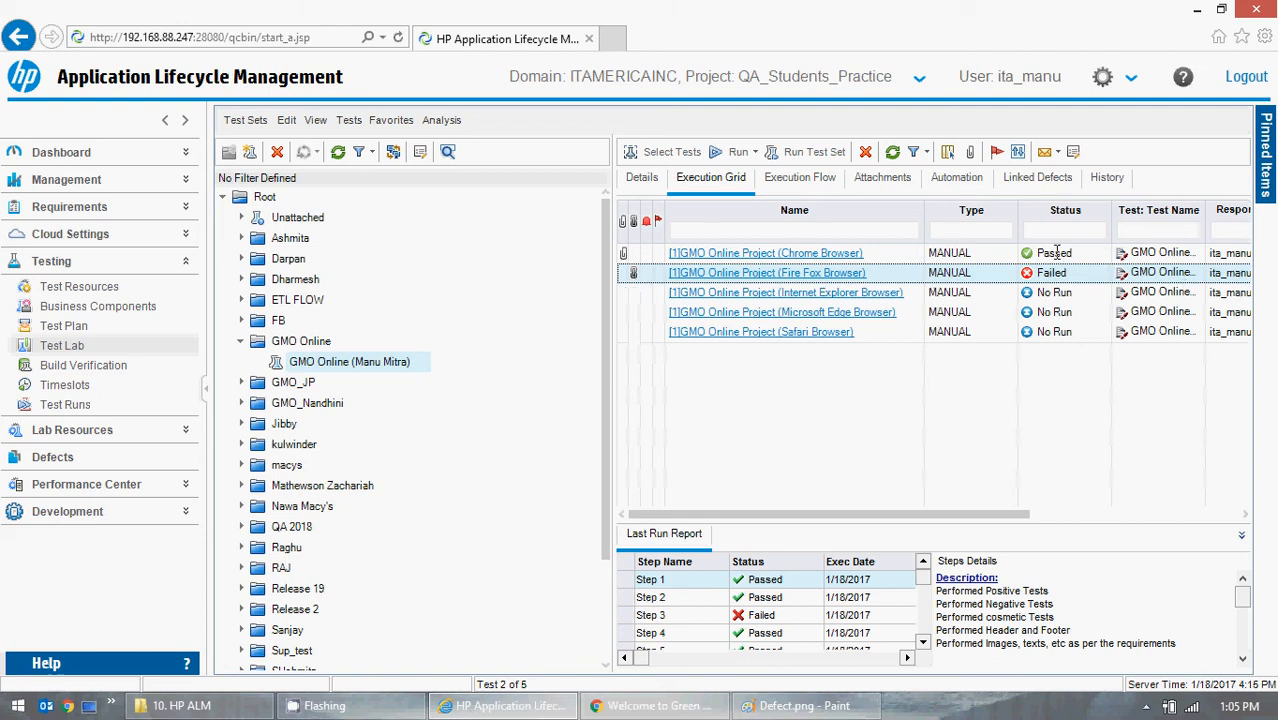
left_click(633, 274)
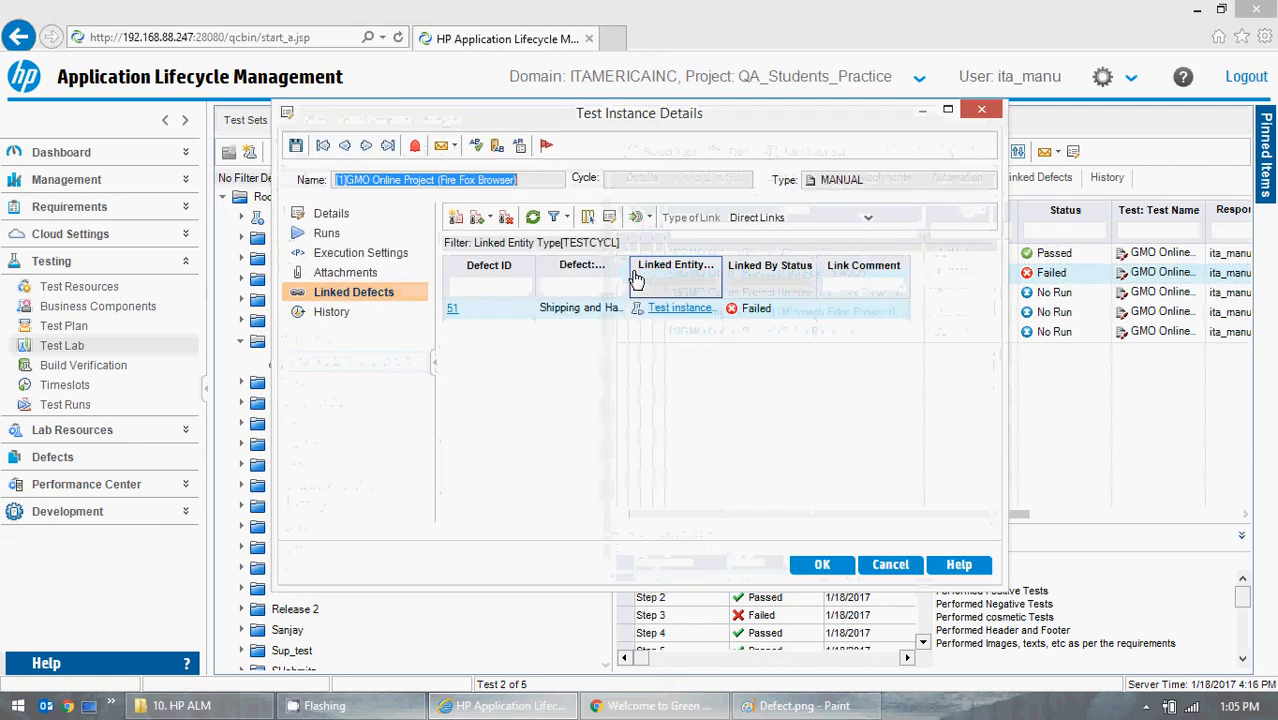
- Go to defect 51 from the test instance's linked defects and refresh the defects grid
left_click(671, 315)
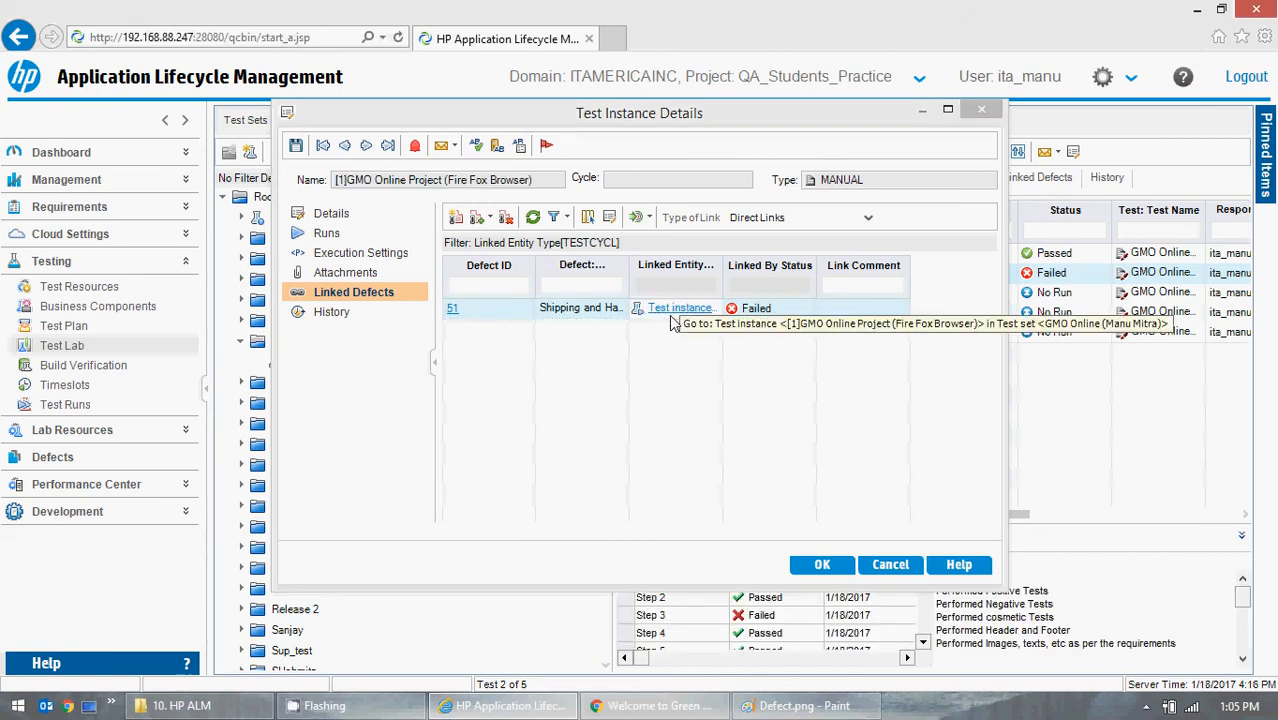
left_click(452, 309)
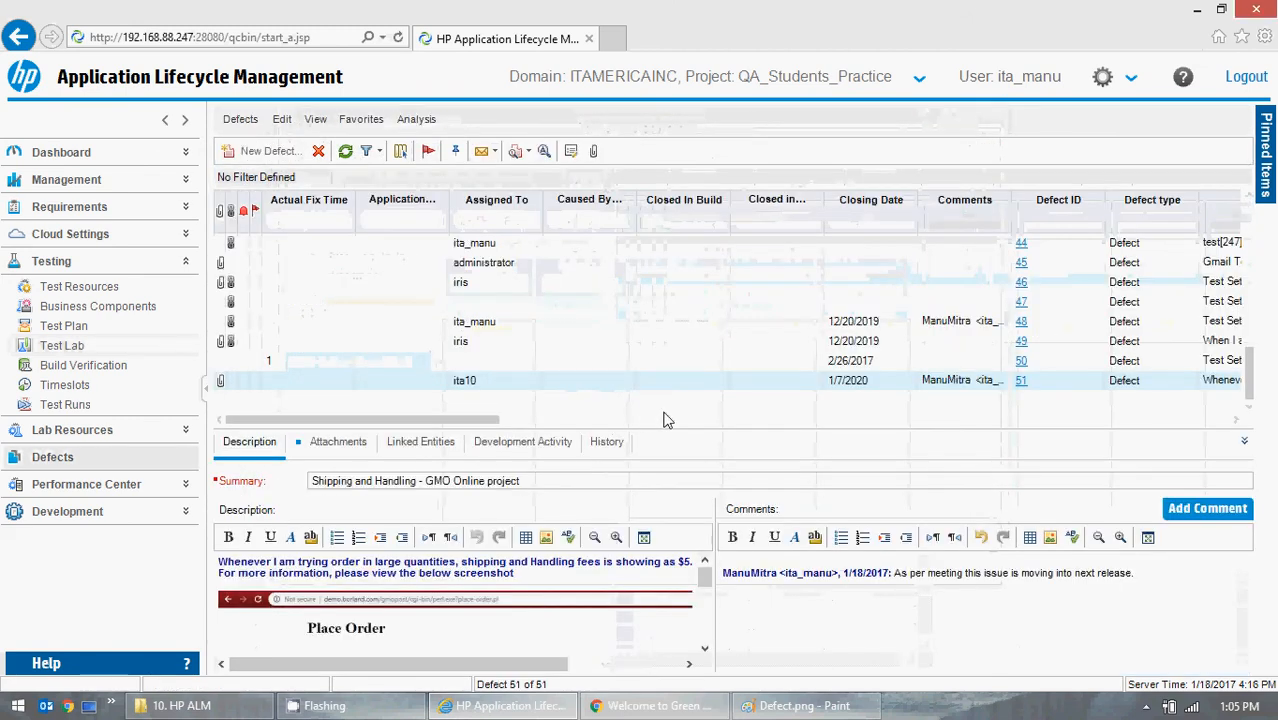
left_click_drag(463, 421, 326, 438)
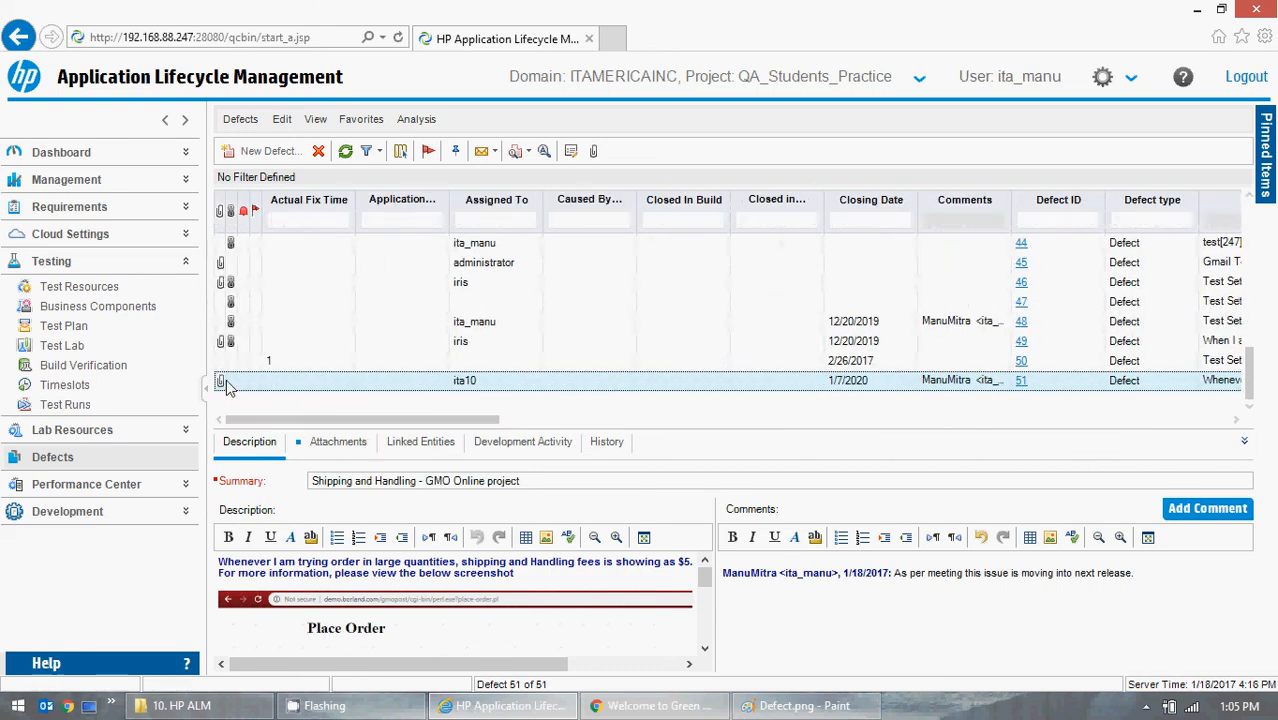
left_click(344, 153)
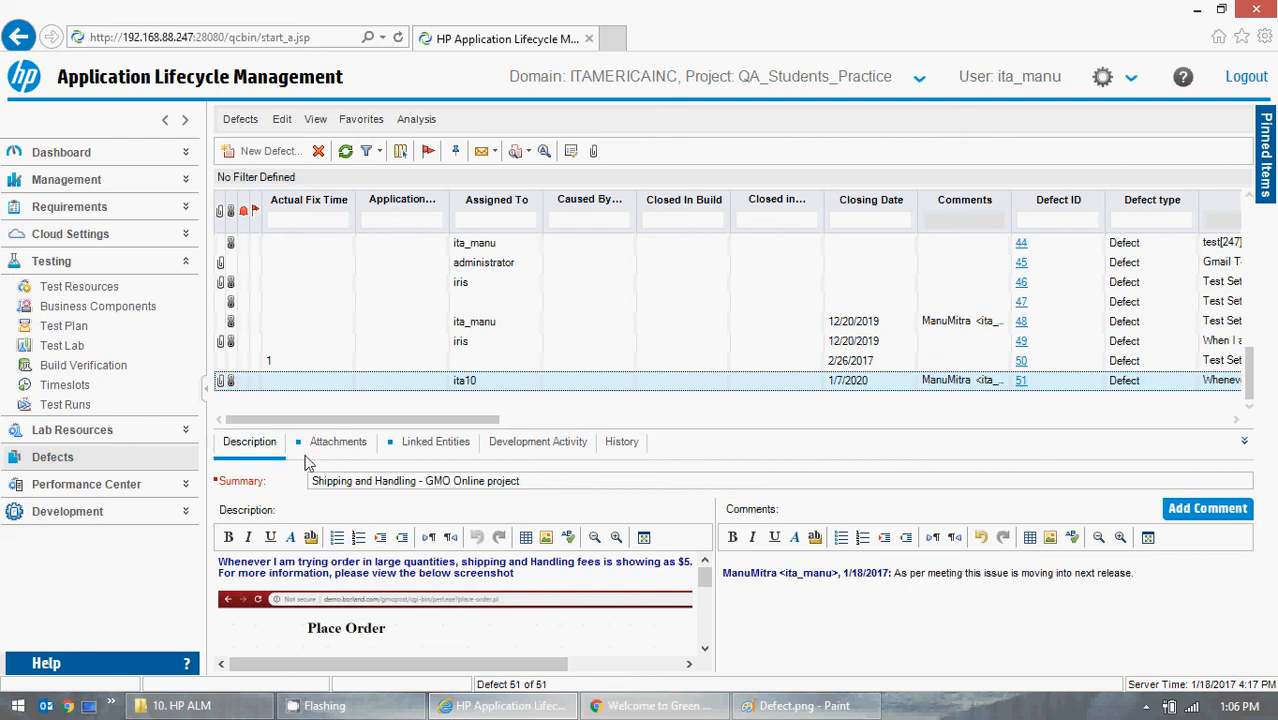
- Review defect 51's attachments and its description, including the Shipping & Handling row in the embedded order screenshot
left_click(327, 452)
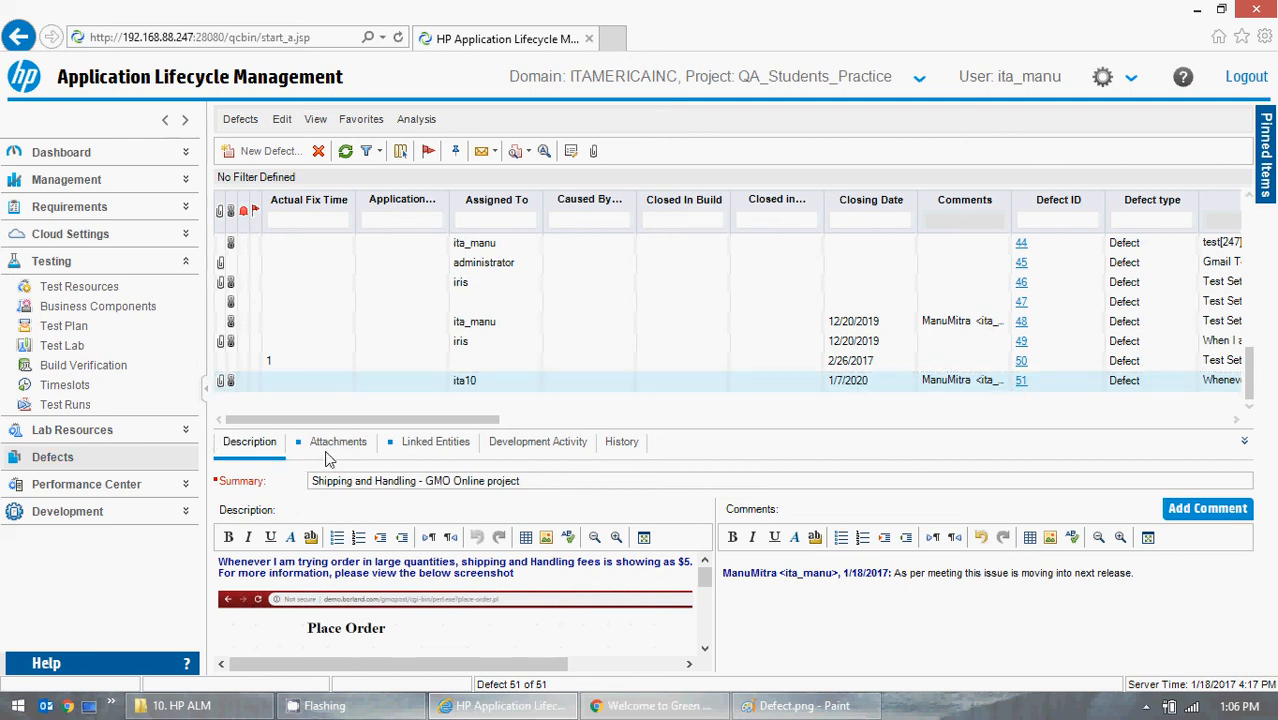
left_click(264, 447)
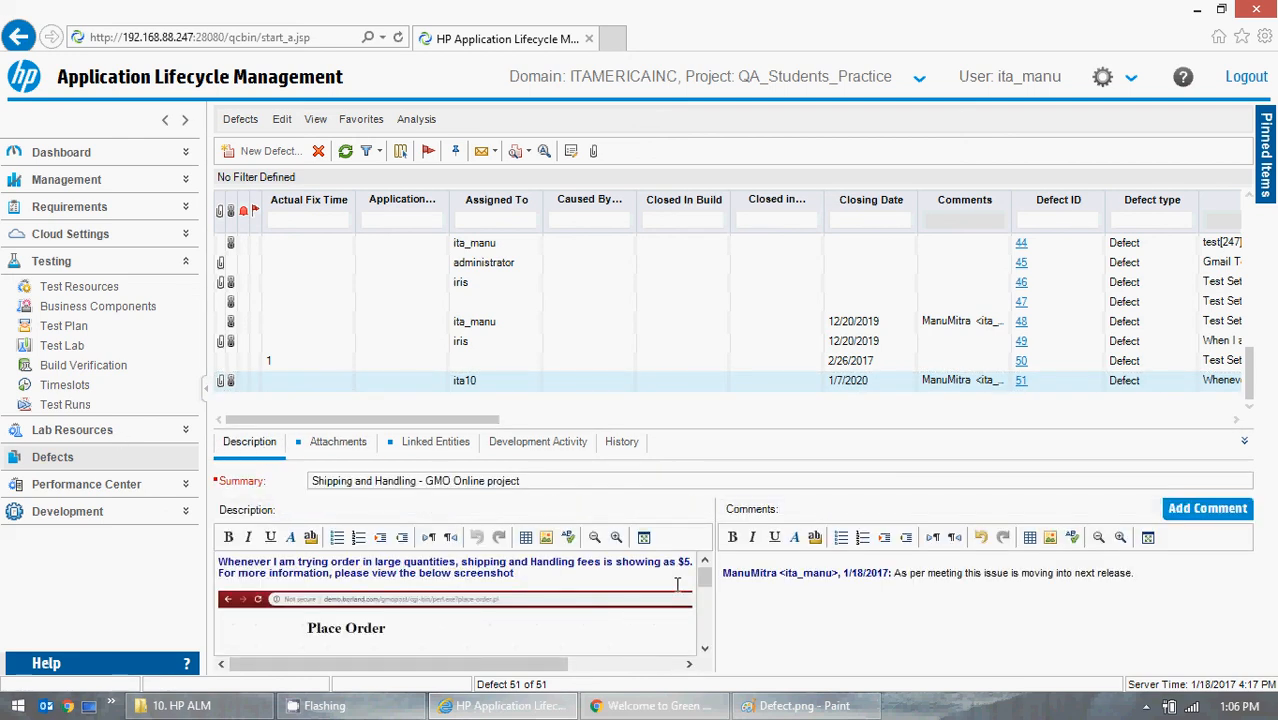
scroll(697, 612, "down", 3)
scroll(697, 612, "down", 3)
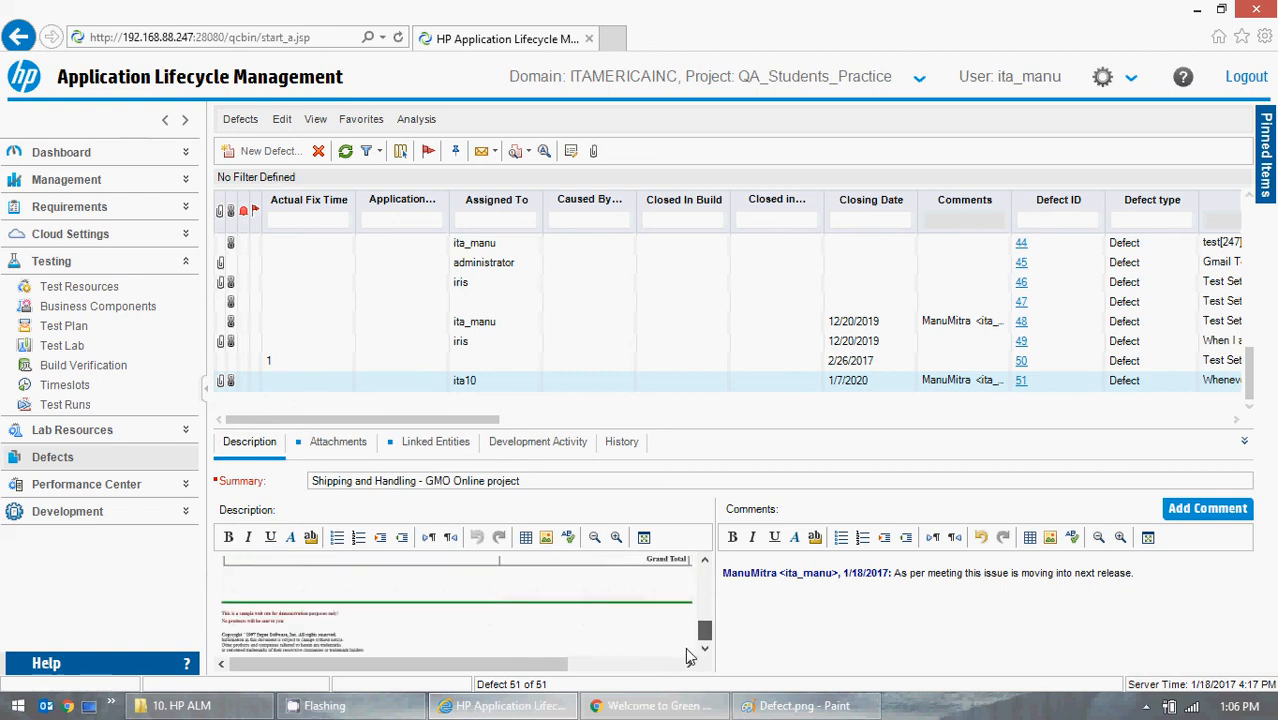
scroll(688, 650, "up", 6)
left_click(340, 446)
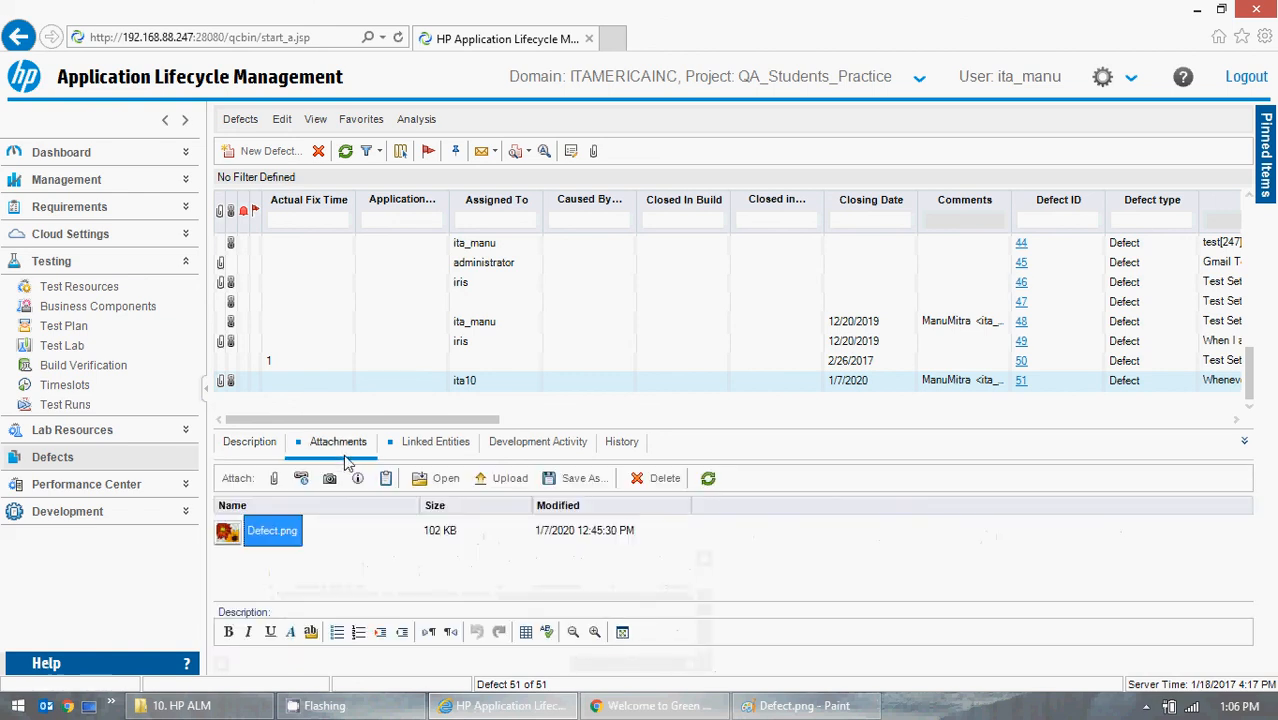
left_click(268, 445)
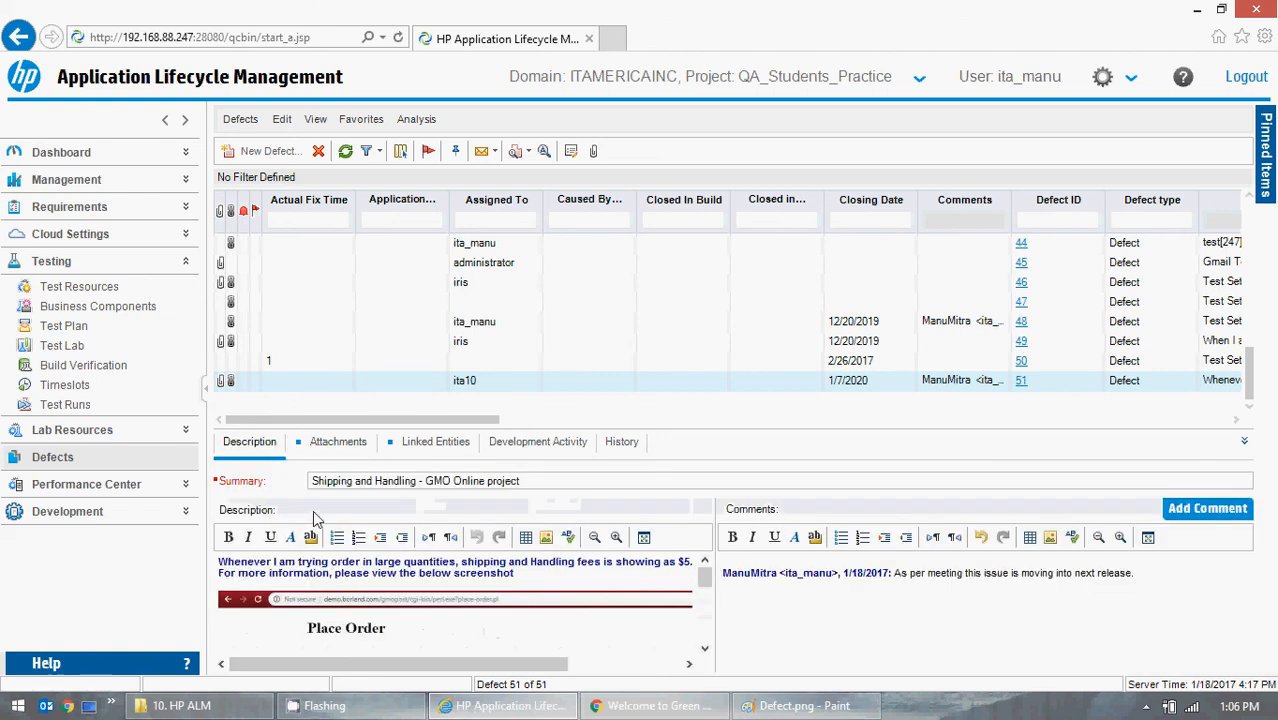
left_click(704, 648)
scroll(704, 648, "down", 5)
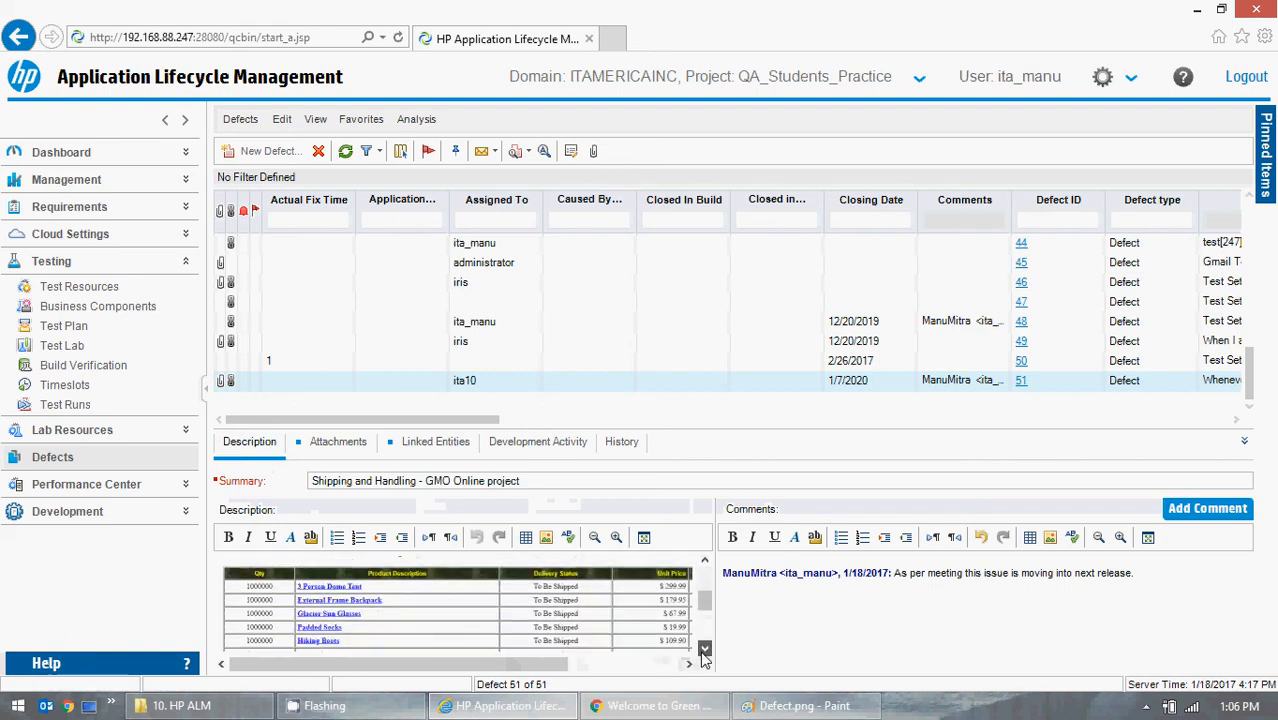
left_click_drag(449, 666, 564, 666)
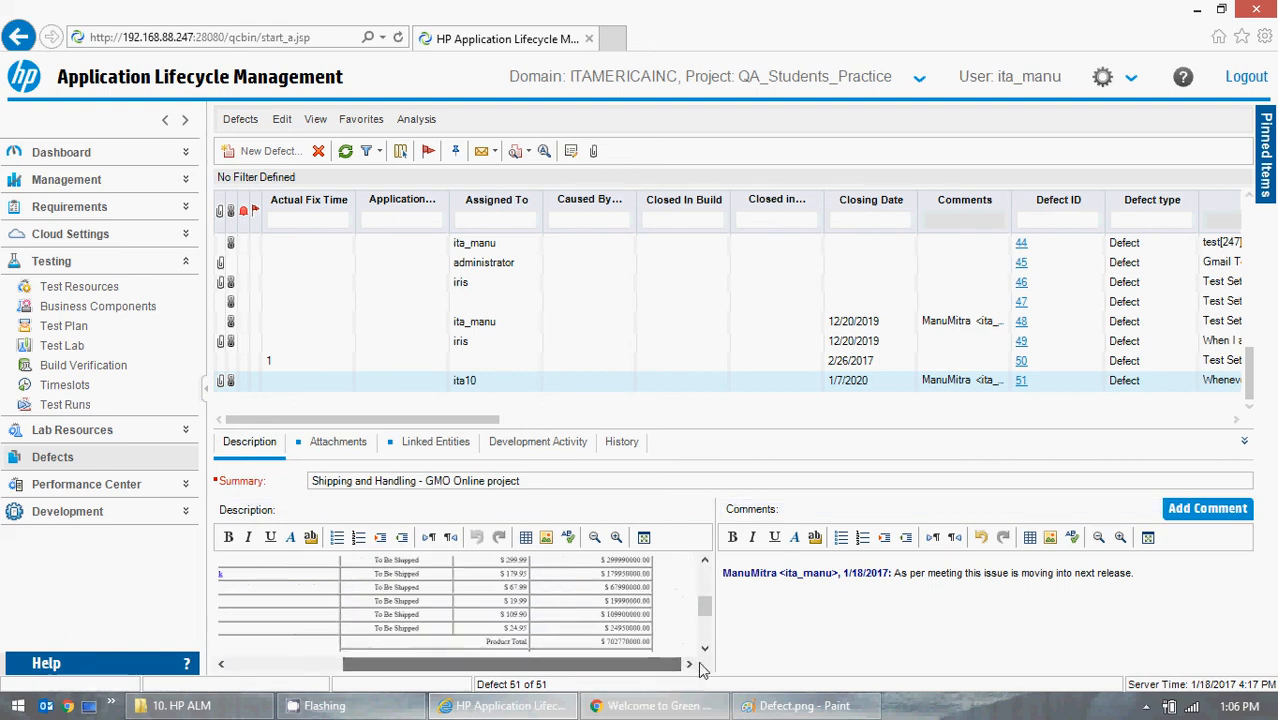
scroll(704, 648, "down", 3)
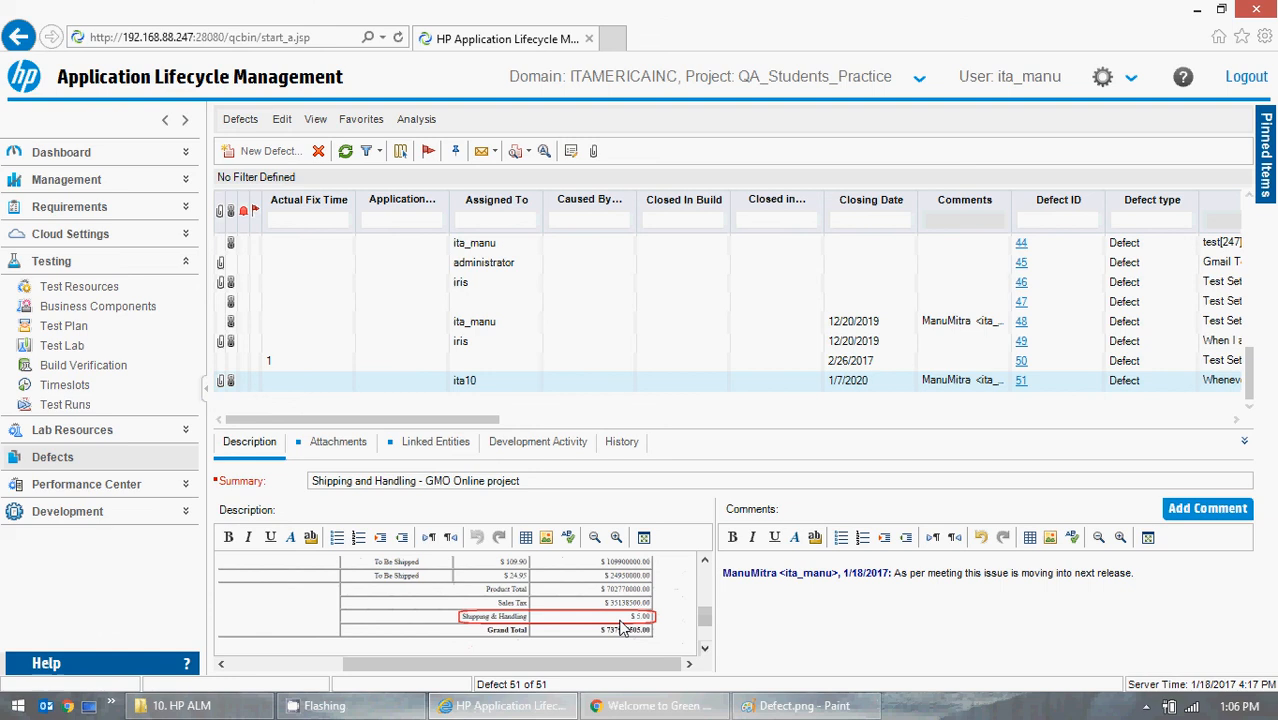
left_click(328, 450)
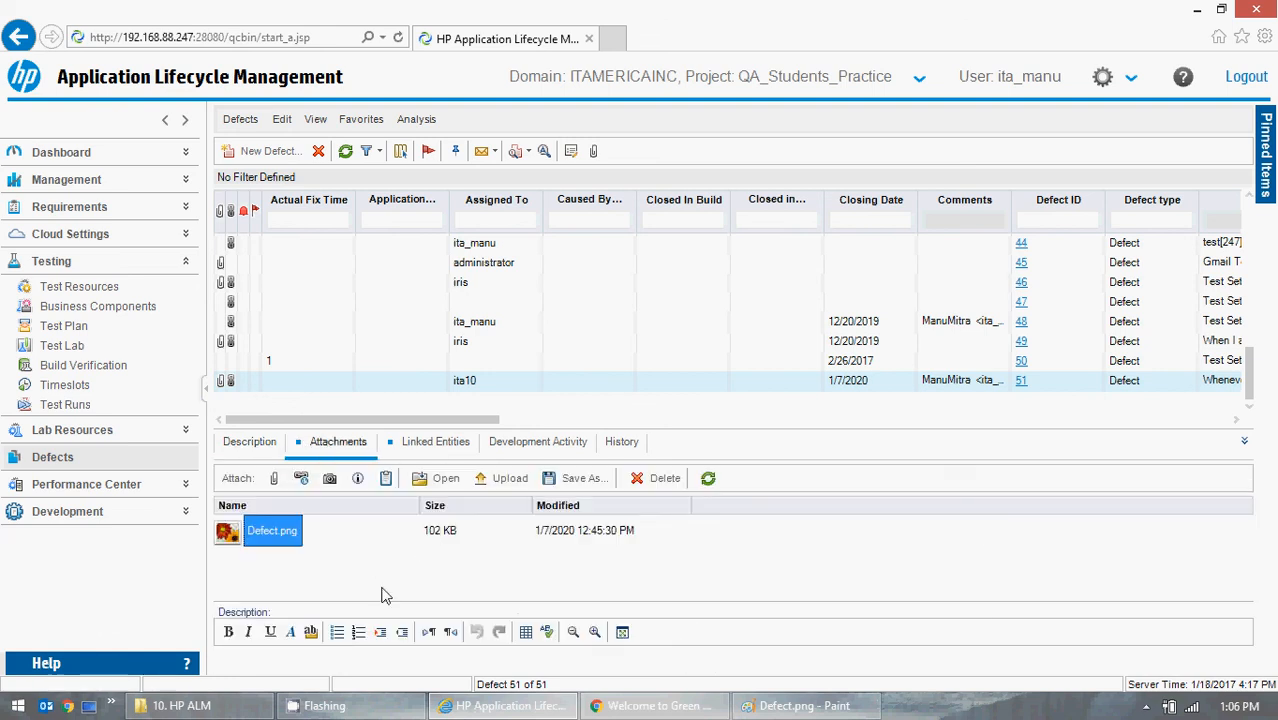
- Examine defect 51's linked entities, comparing the linked defects with the other linked entities
left_click(433, 447)
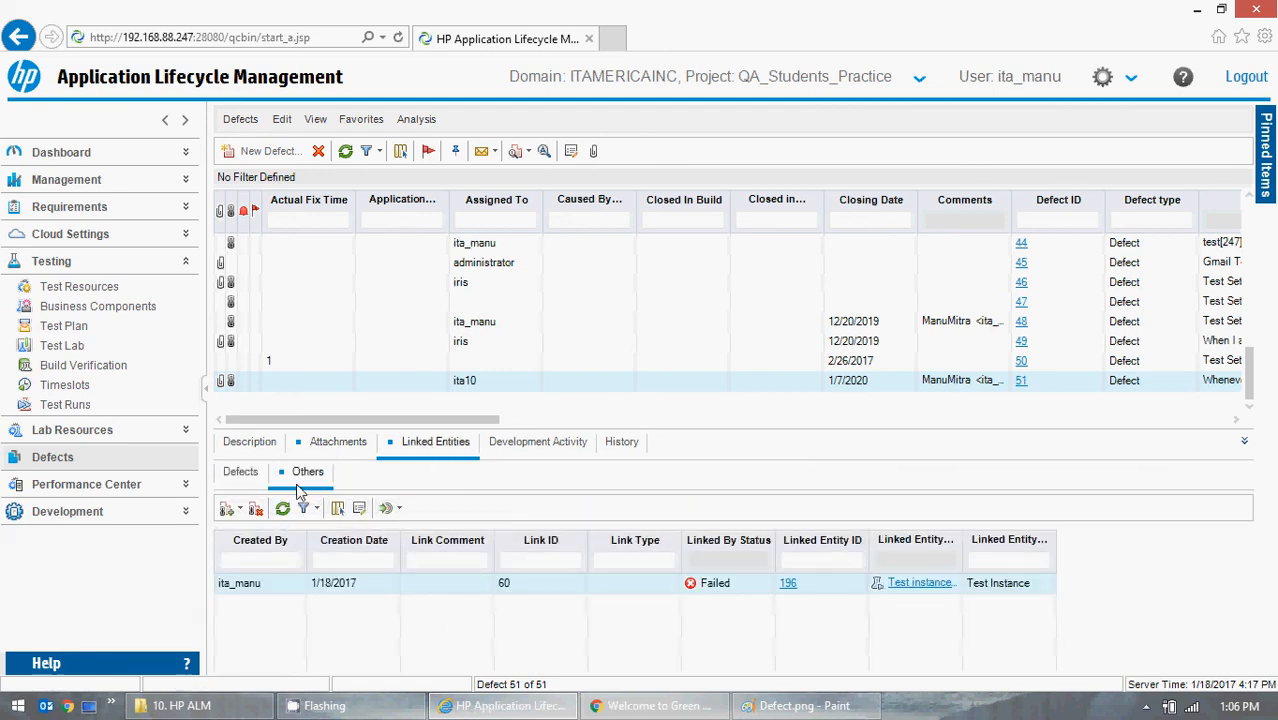
left_click(241, 474)
left_click(291, 476)
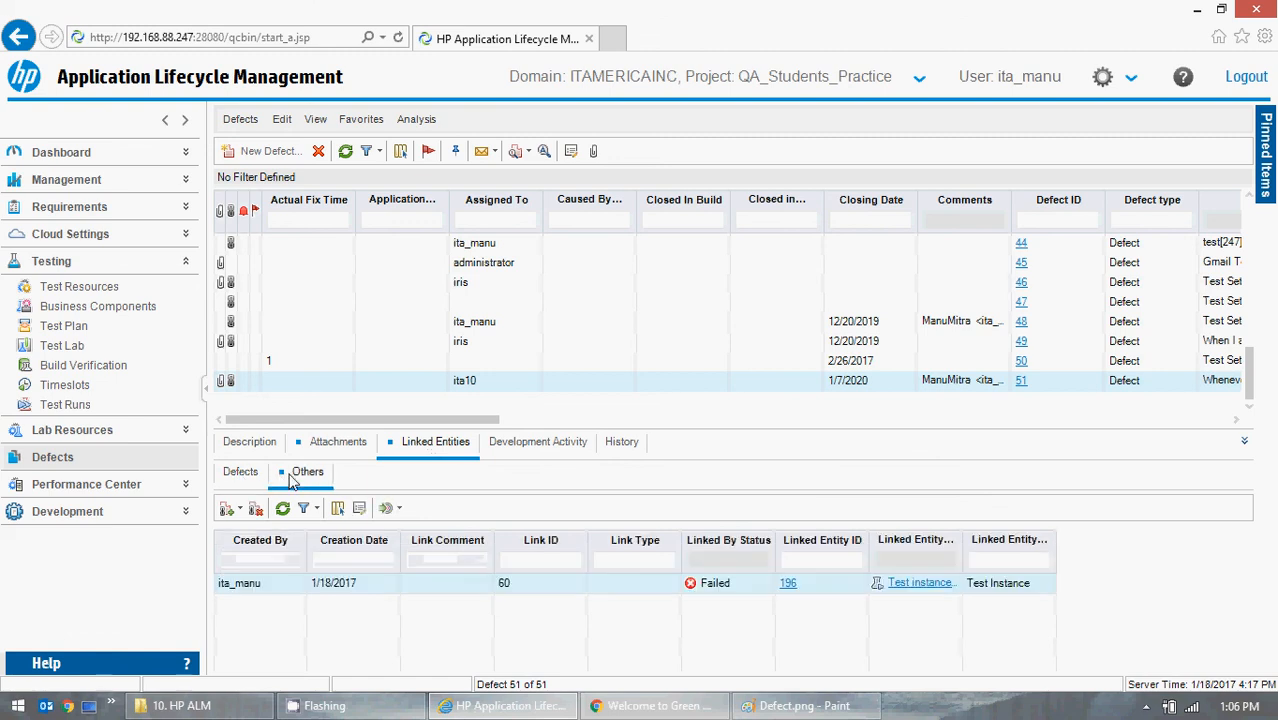
left_click(252, 474)
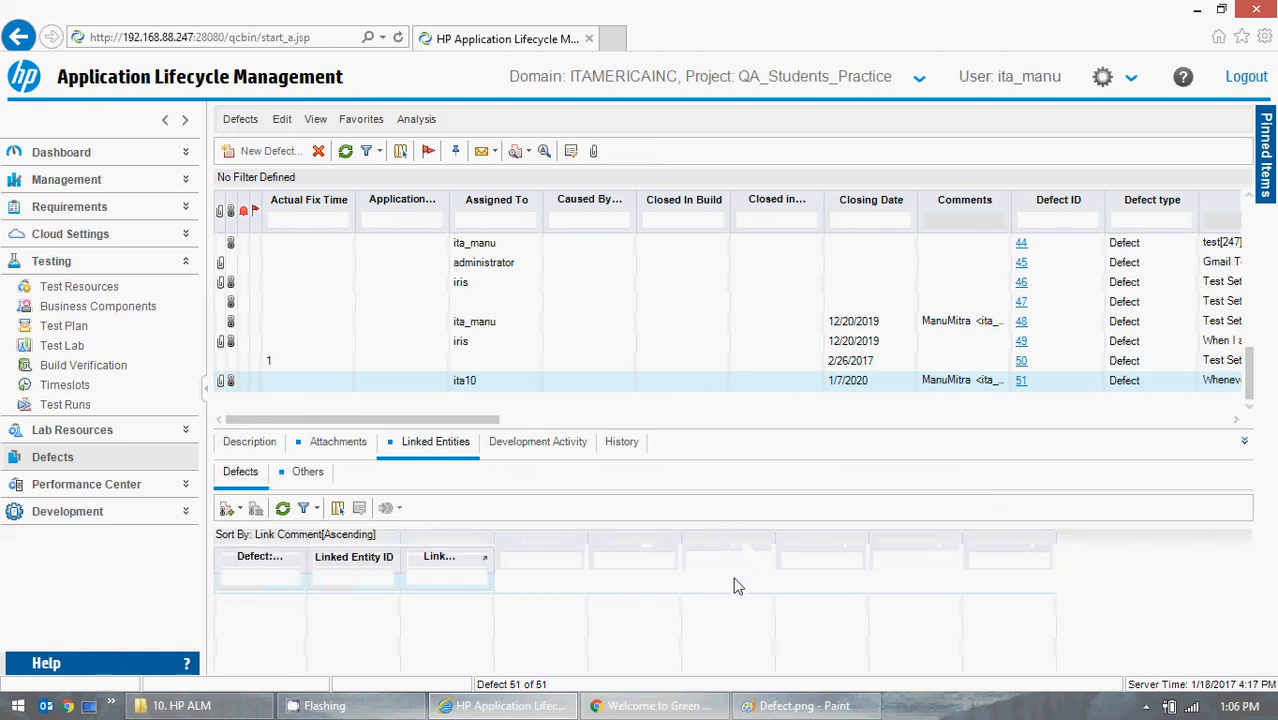
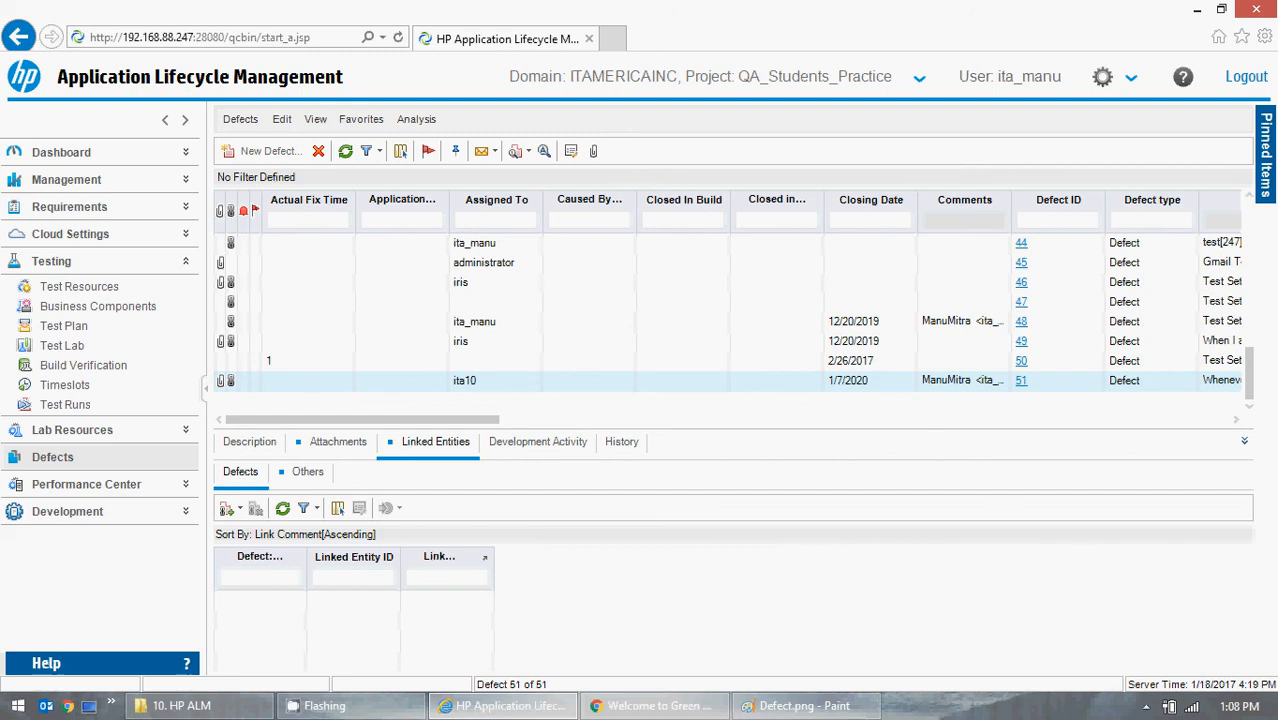
- Link existing defect 38 to defect 51 from its linked defects list
left_click_drag(1248, 398, 1255, 342)
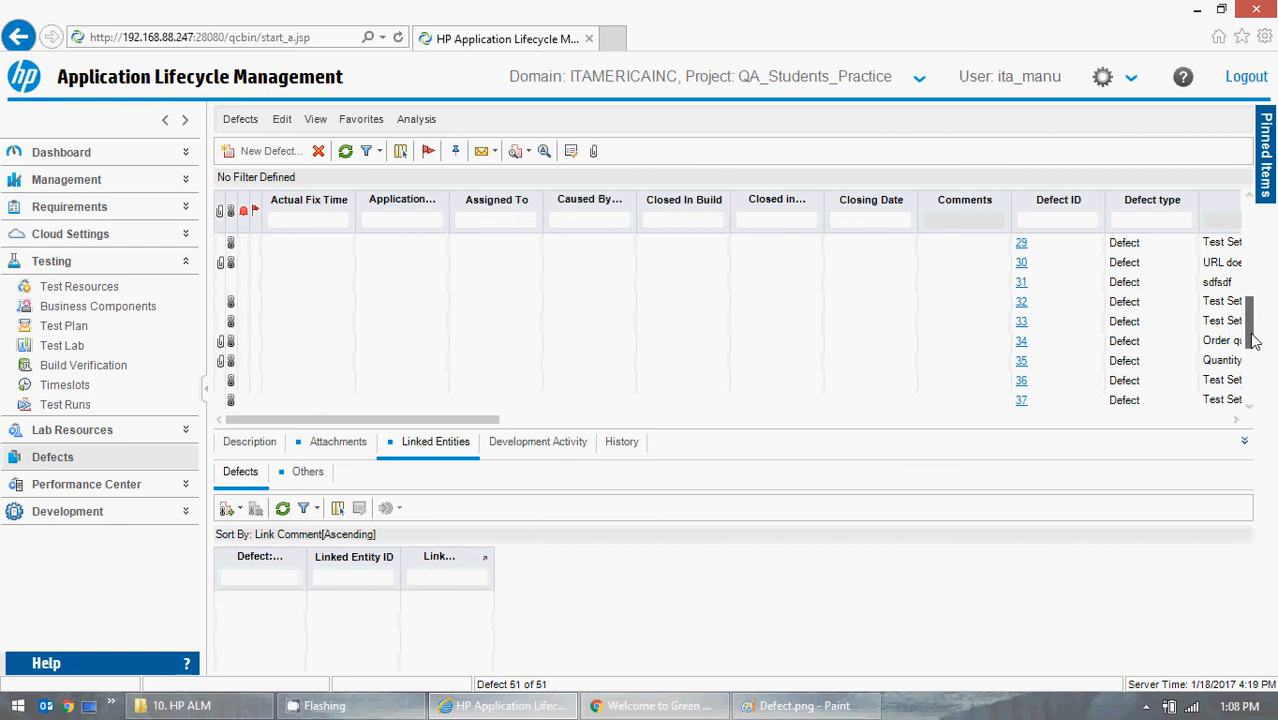
scroll(1250, 404, "down", 2)
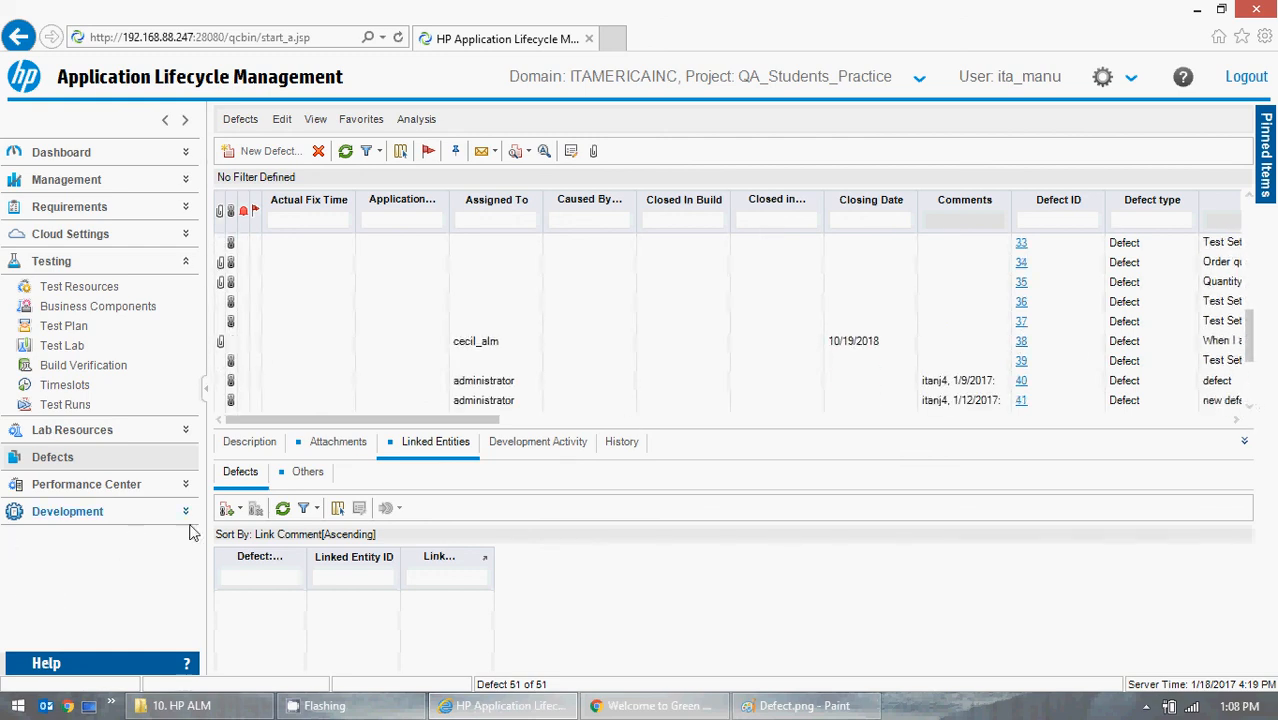
left_click(227, 510)
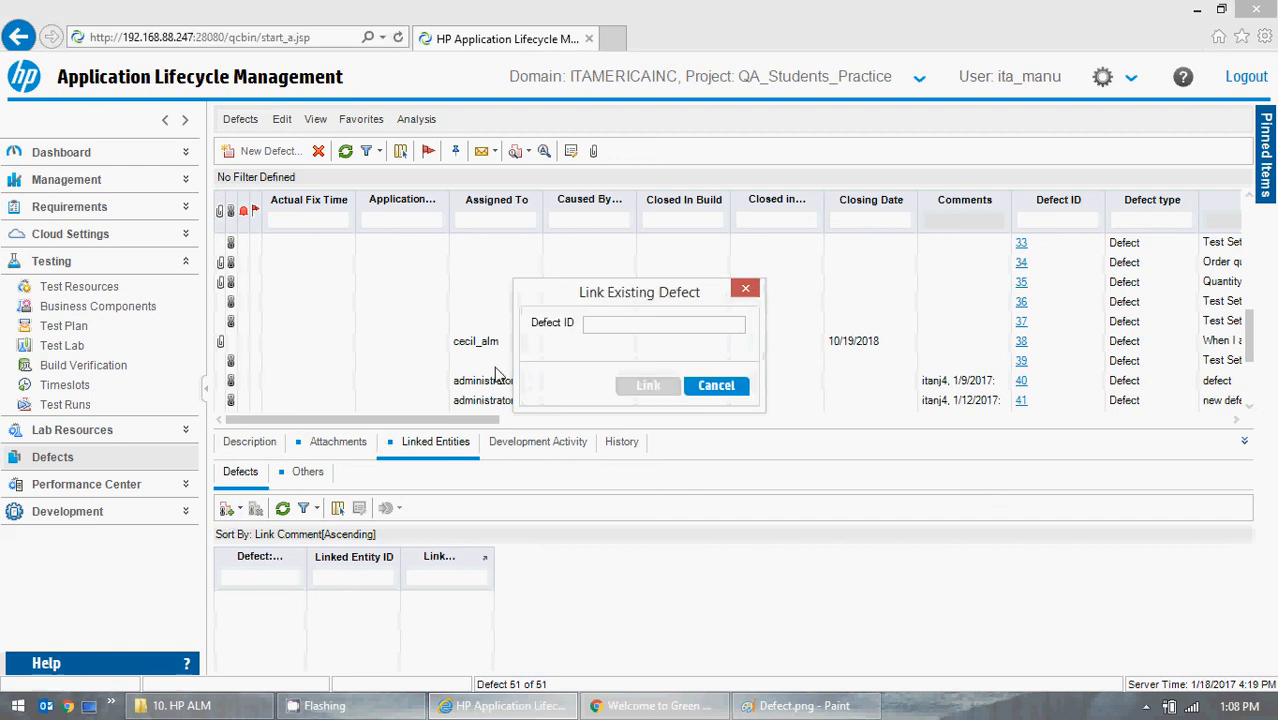
type("38")
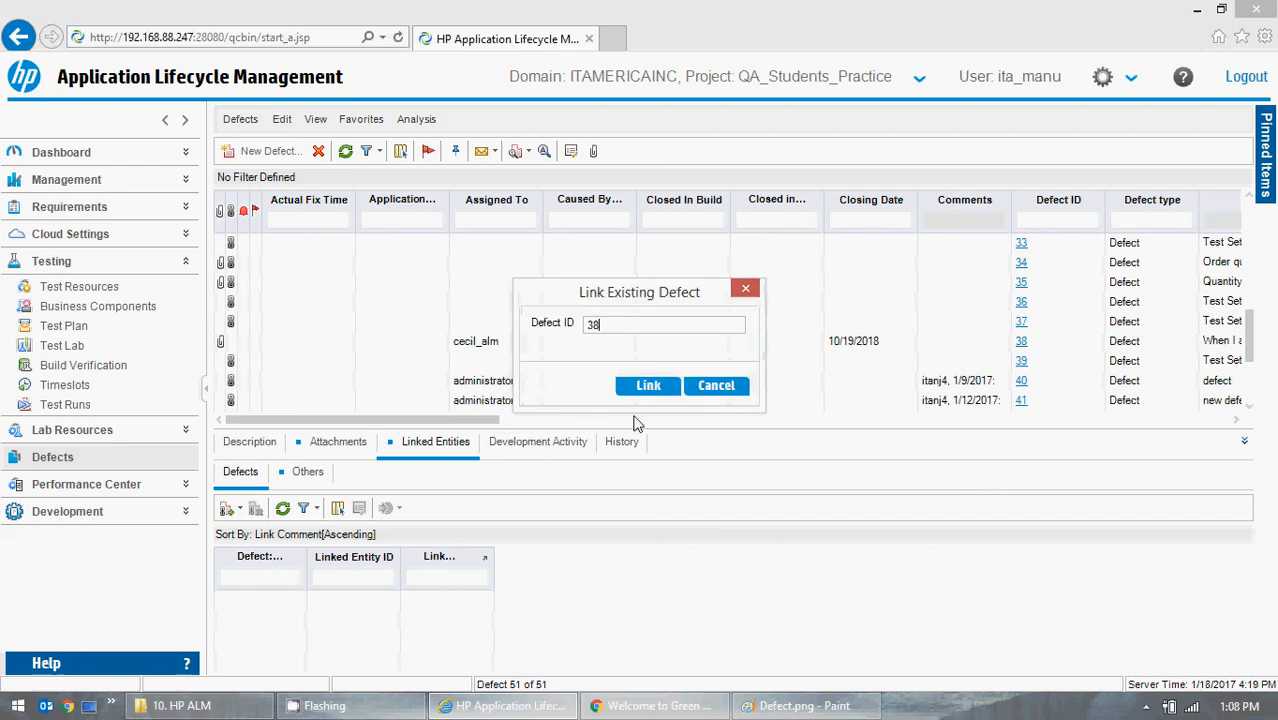
left_click(649, 386)
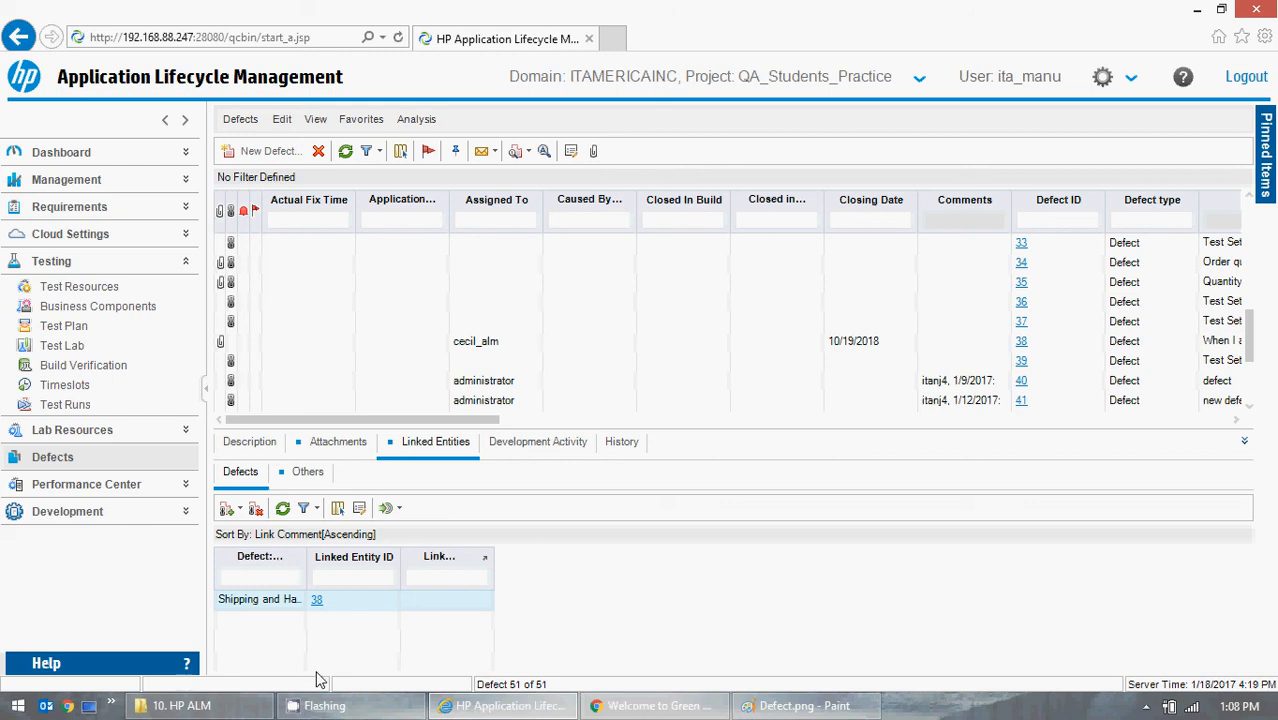
- Go to linked defect 38 in the defects grid and check its summary and assignee
left_click(316, 600)
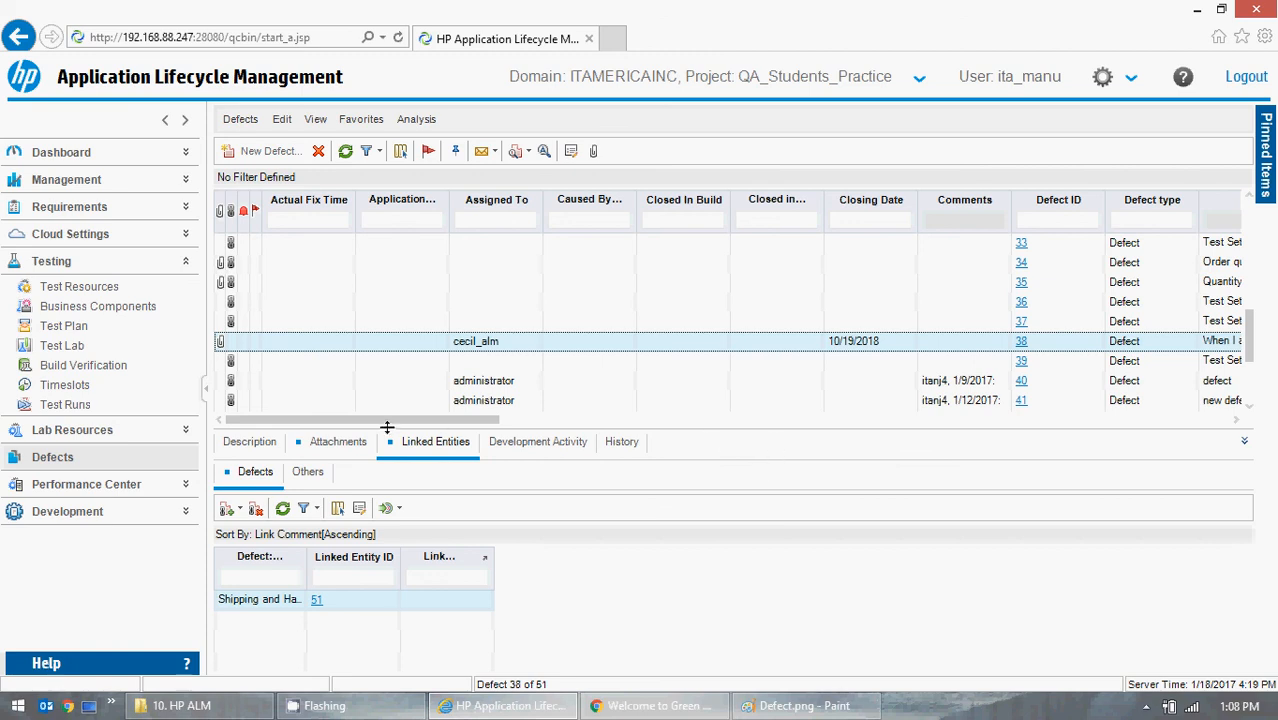
left_click_drag(397, 422, 1135, 459)
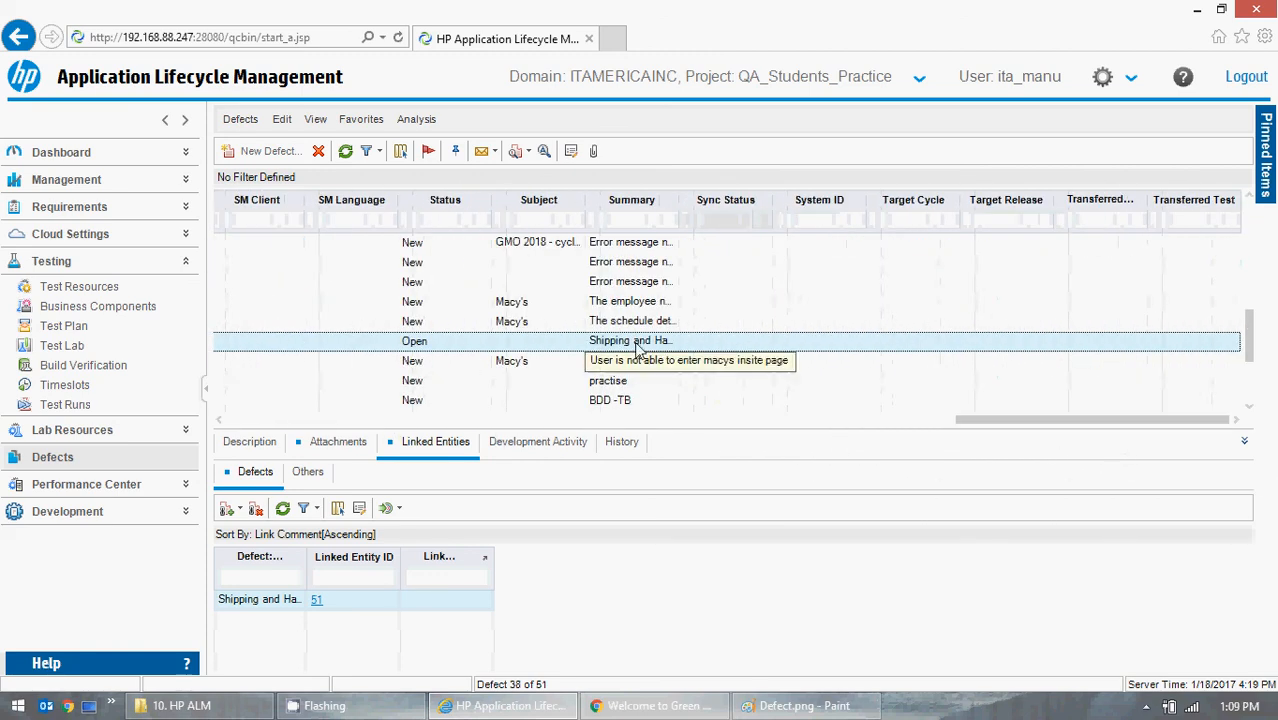
left_click(620, 341)
left_click(618, 342)
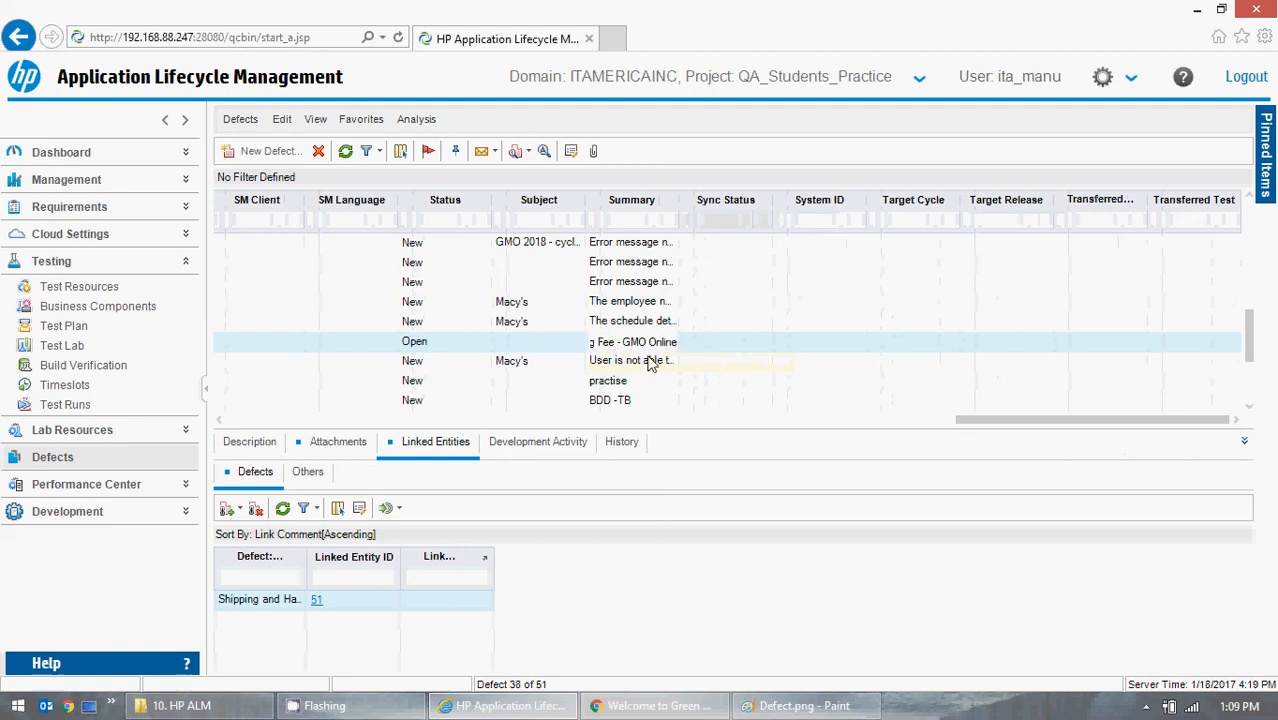
left_click_drag(1046, 421, 240, 426)
left_click(466, 350)
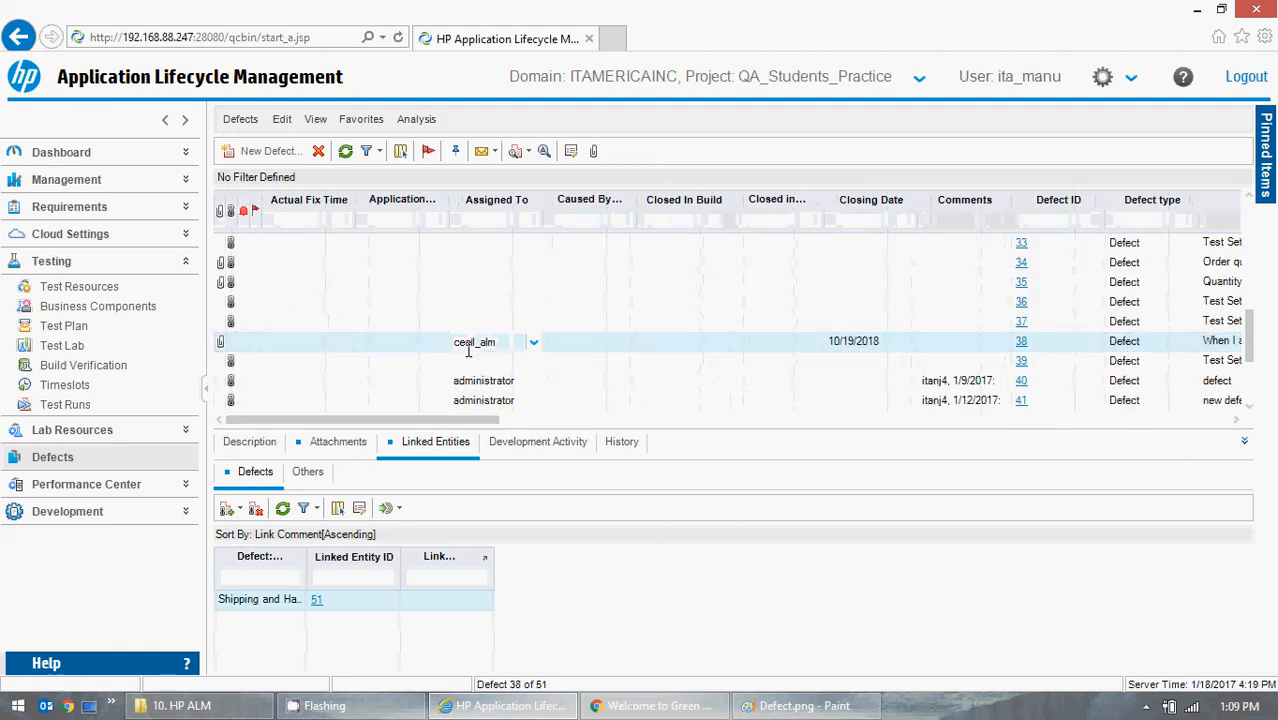
- View the full details of defect 38, including its description, and close them without changes
left_click_drag(490, 421, 562, 421)
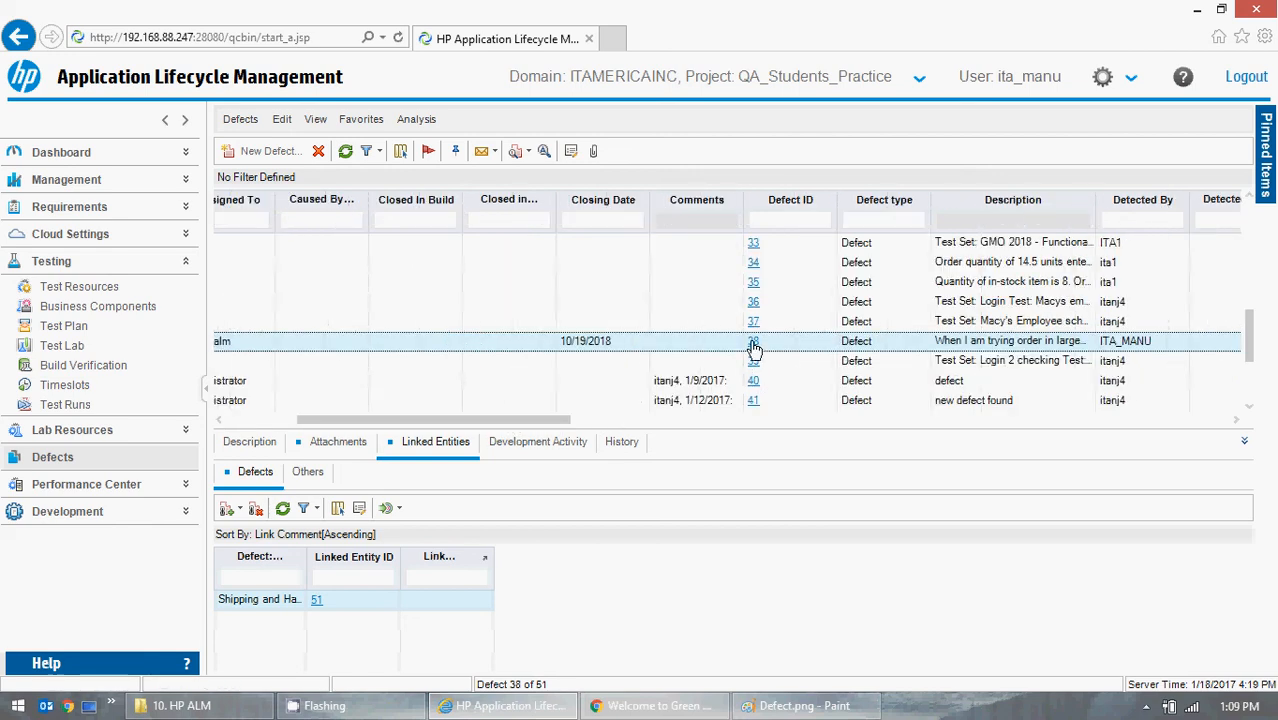
left_click(753, 343)
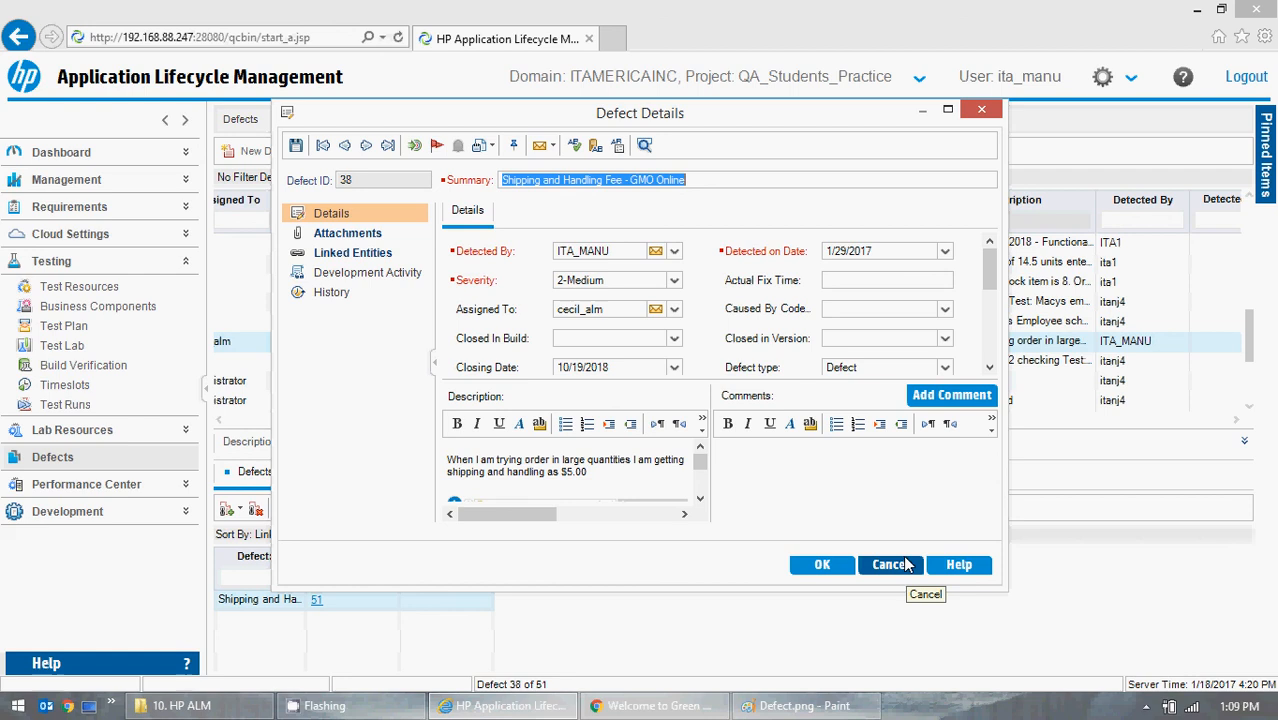
left_click(906, 565)
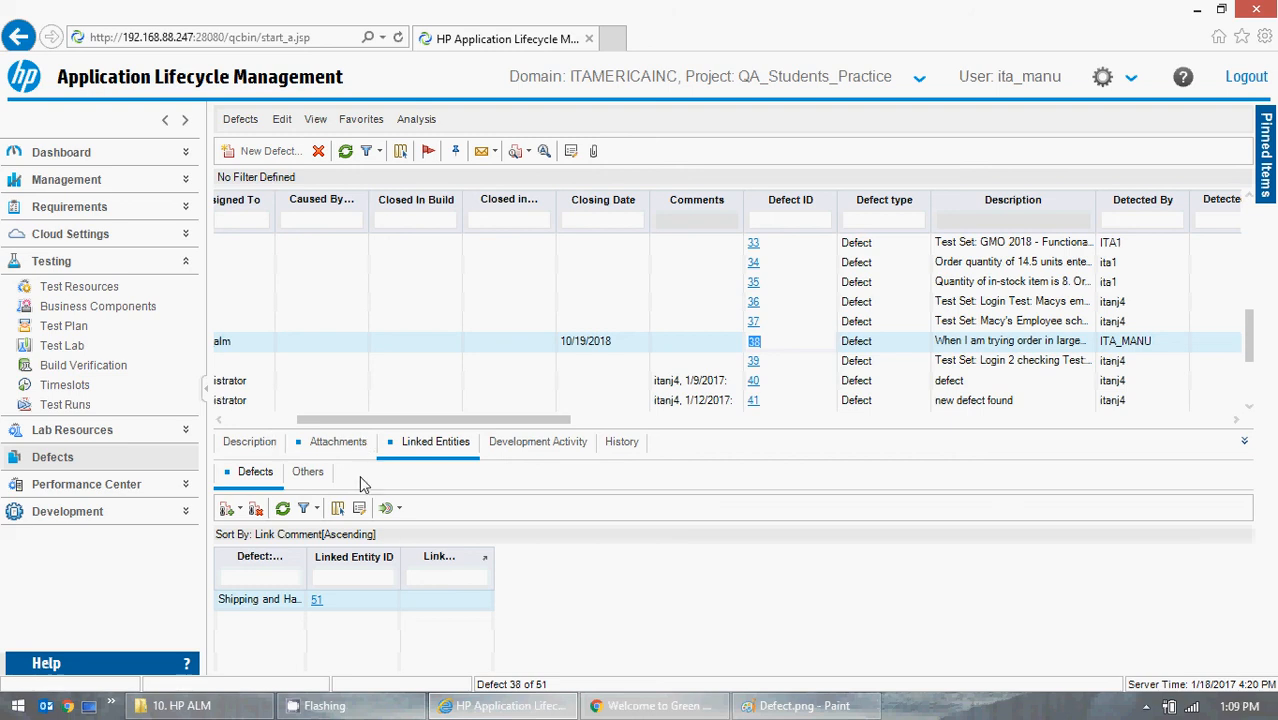
- Clear the filter and sort order on defect 38's linked defects list
left_click(318, 510)
left_click(330, 546)
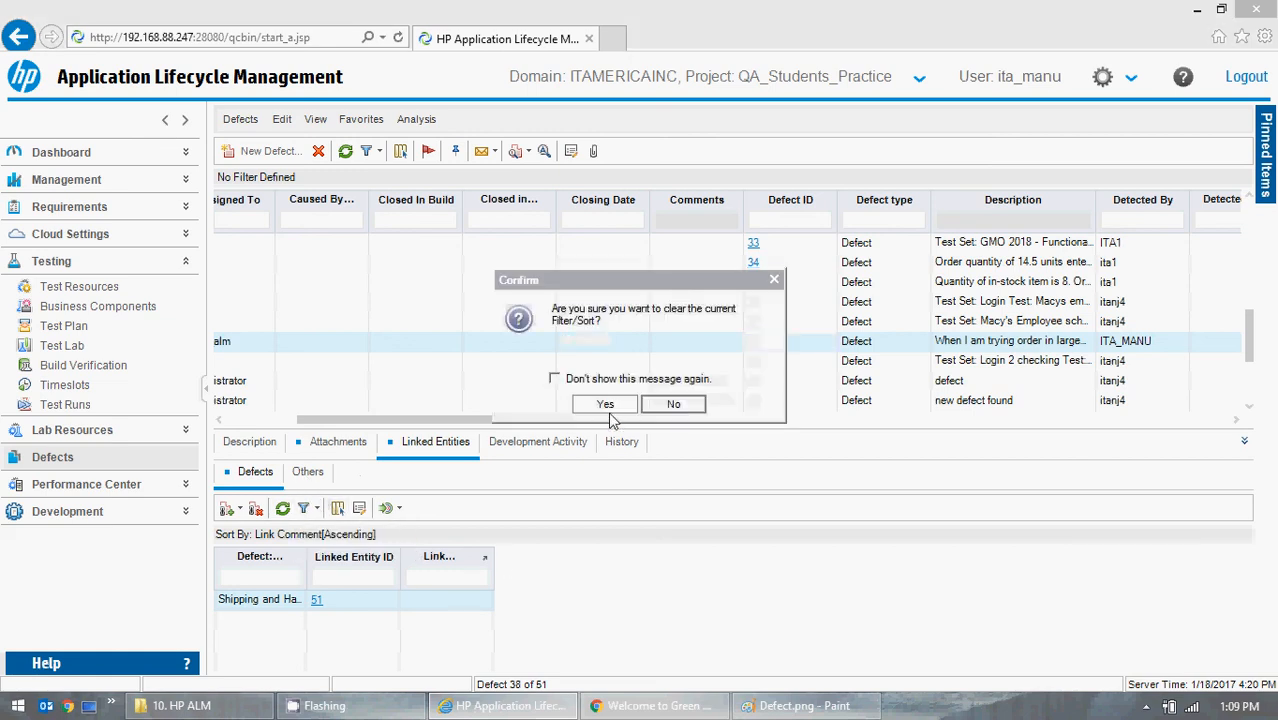
left_click(605, 404)
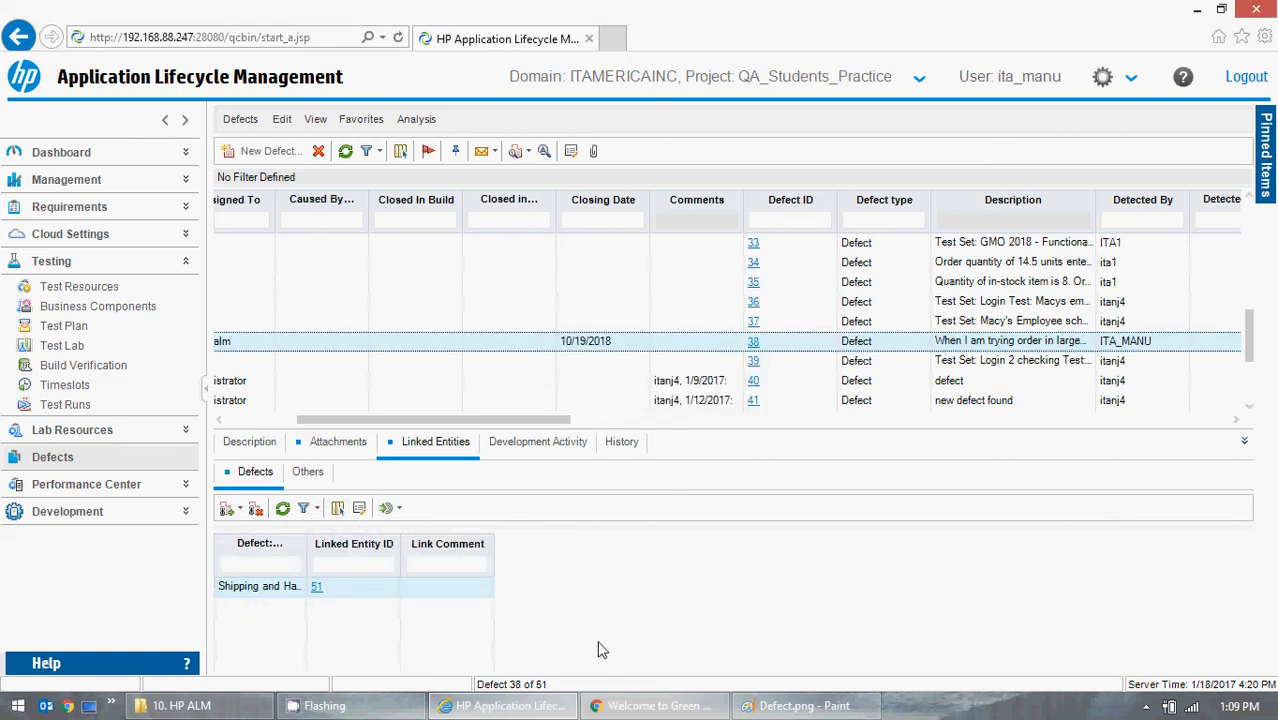
- Show defect 38's development activity and clear the filter and sort order on its code changes
left_click(555, 453)
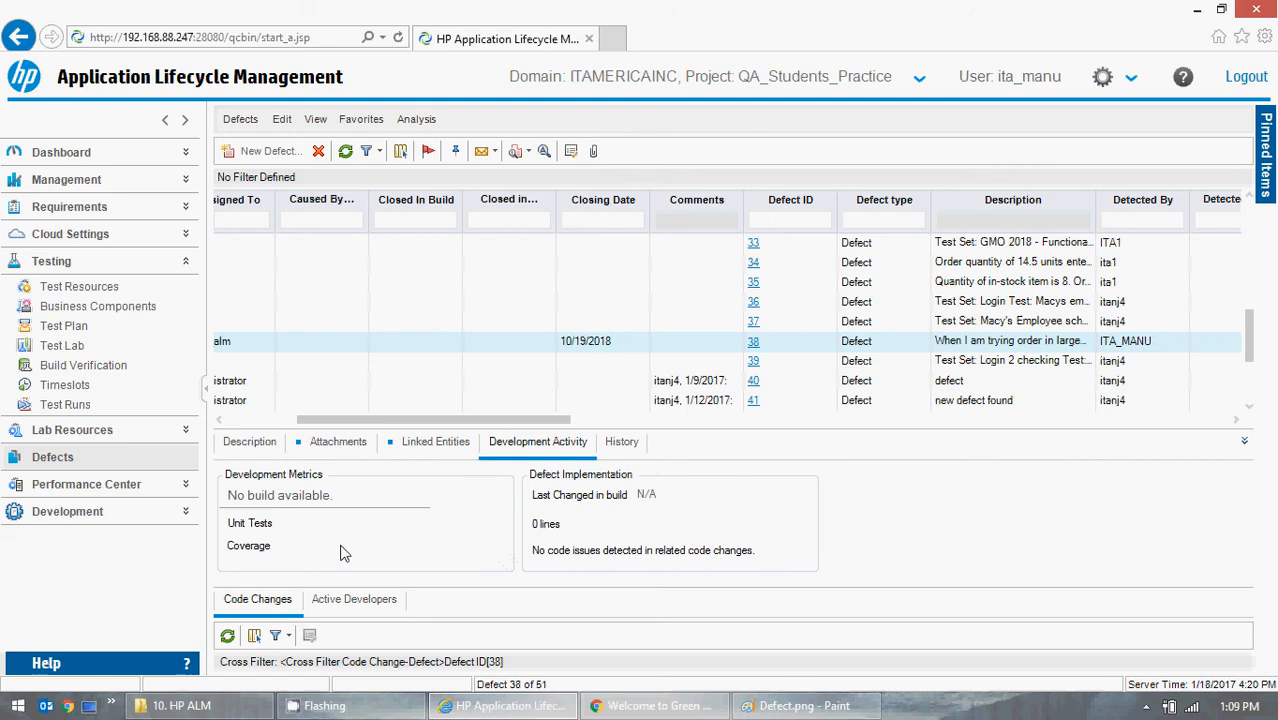
left_click(277, 638)
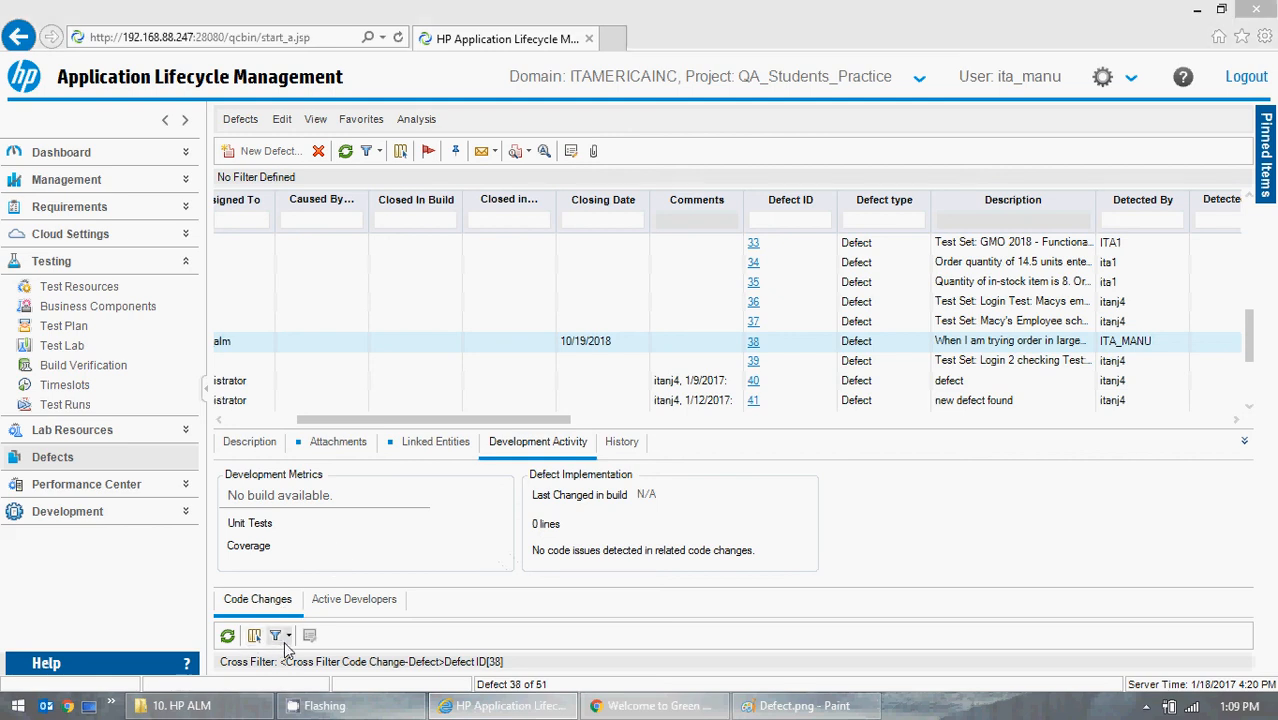
left_click(772, 574)
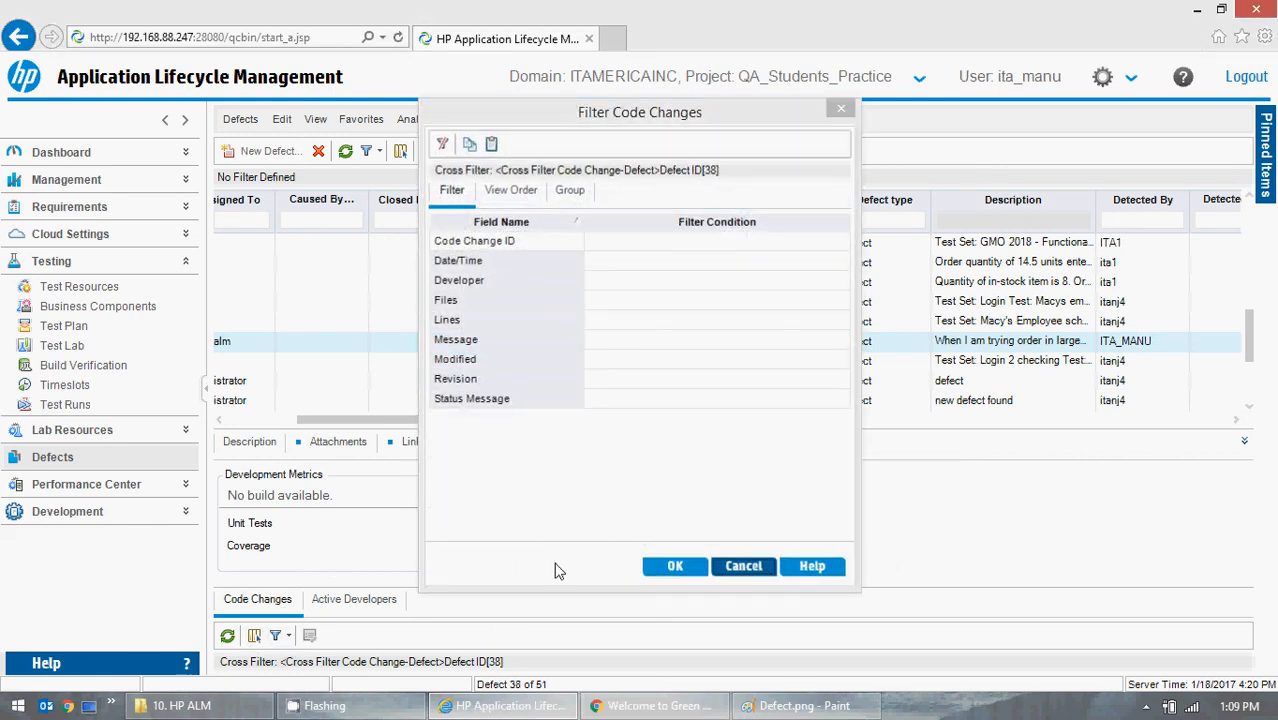
left_click(288, 636)
left_click(305, 675)
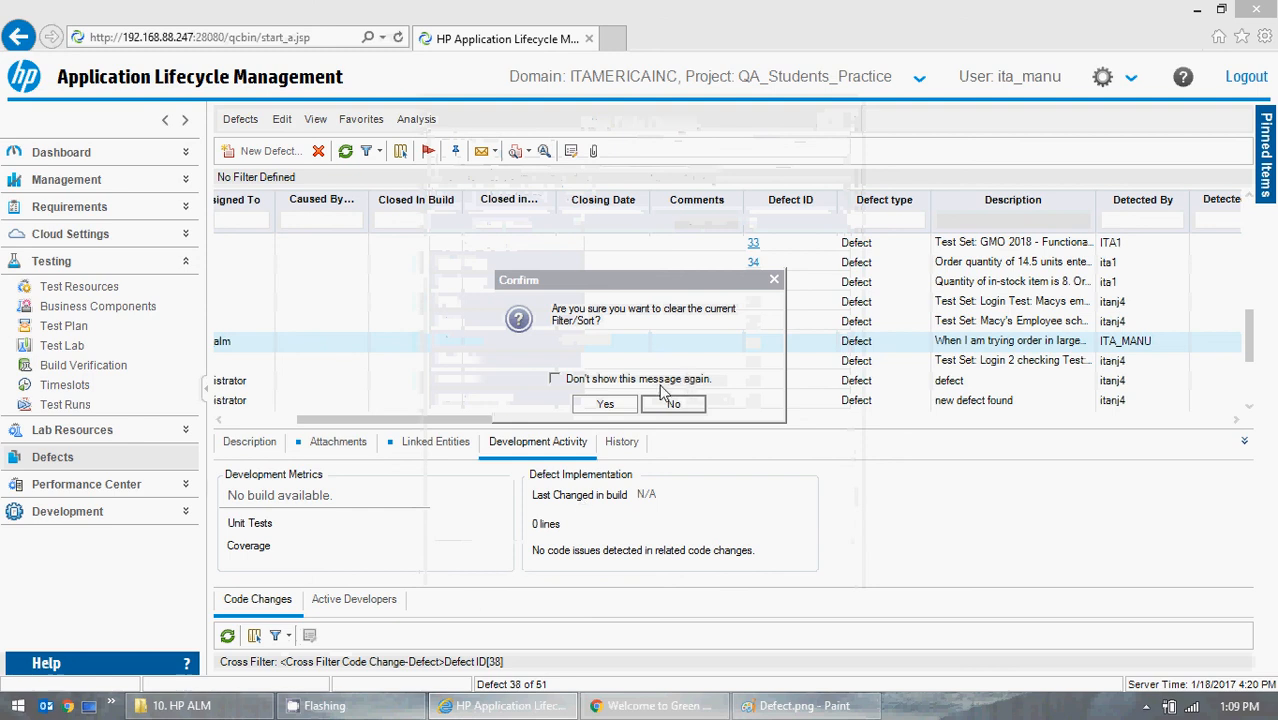
left_click(602, 407)
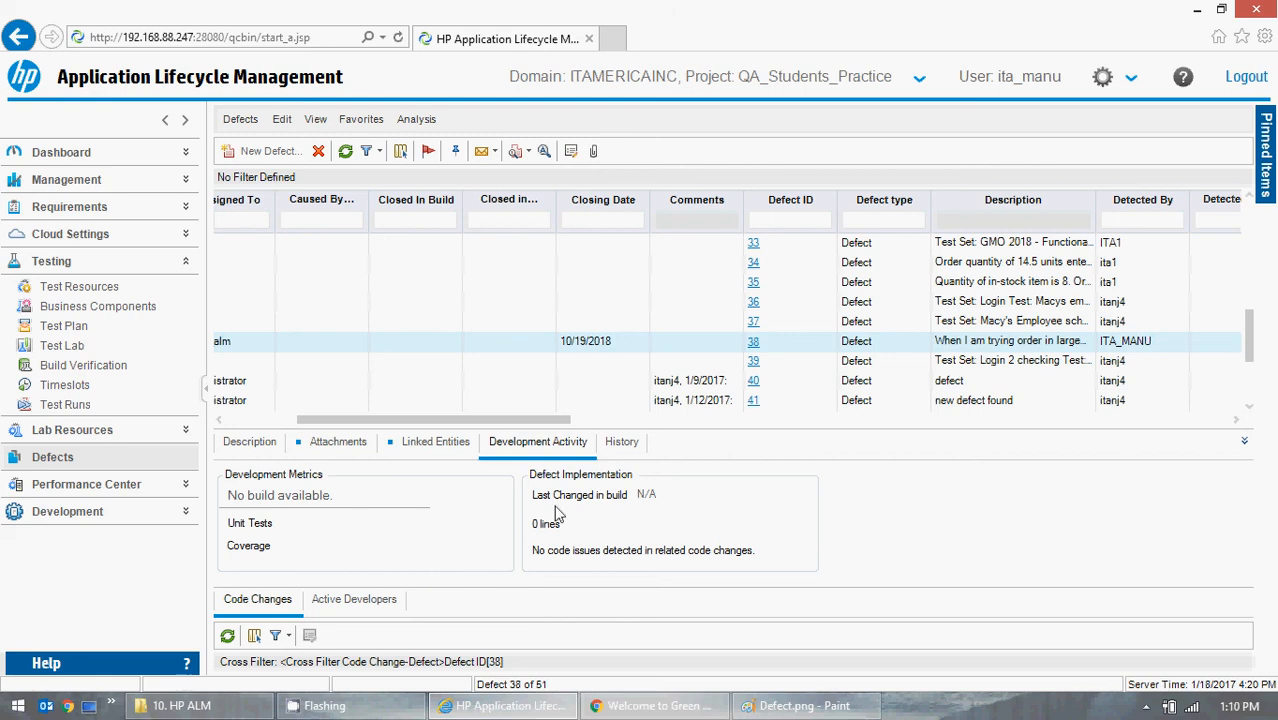
- Review defect 38's change history, its description and its row in the defects grid
left_click(623, 445)
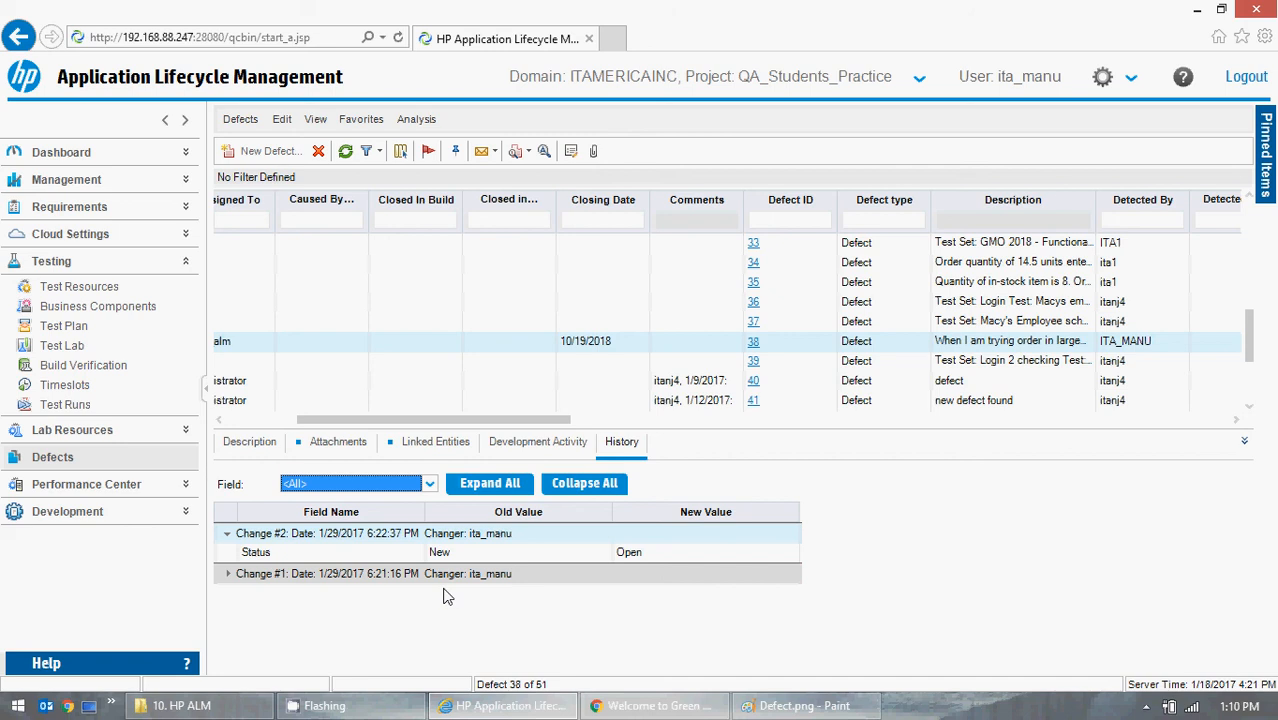
left_click(255, 448)
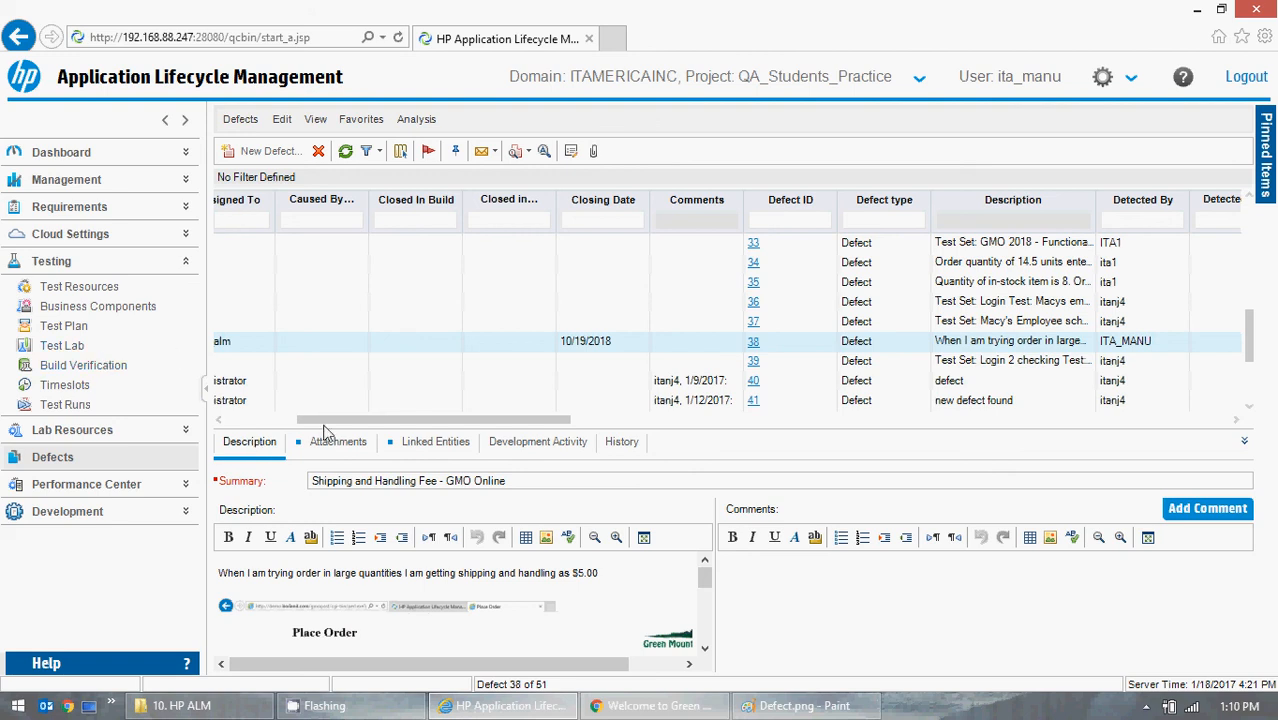
left_click_drag(322, 420, 235, 420)
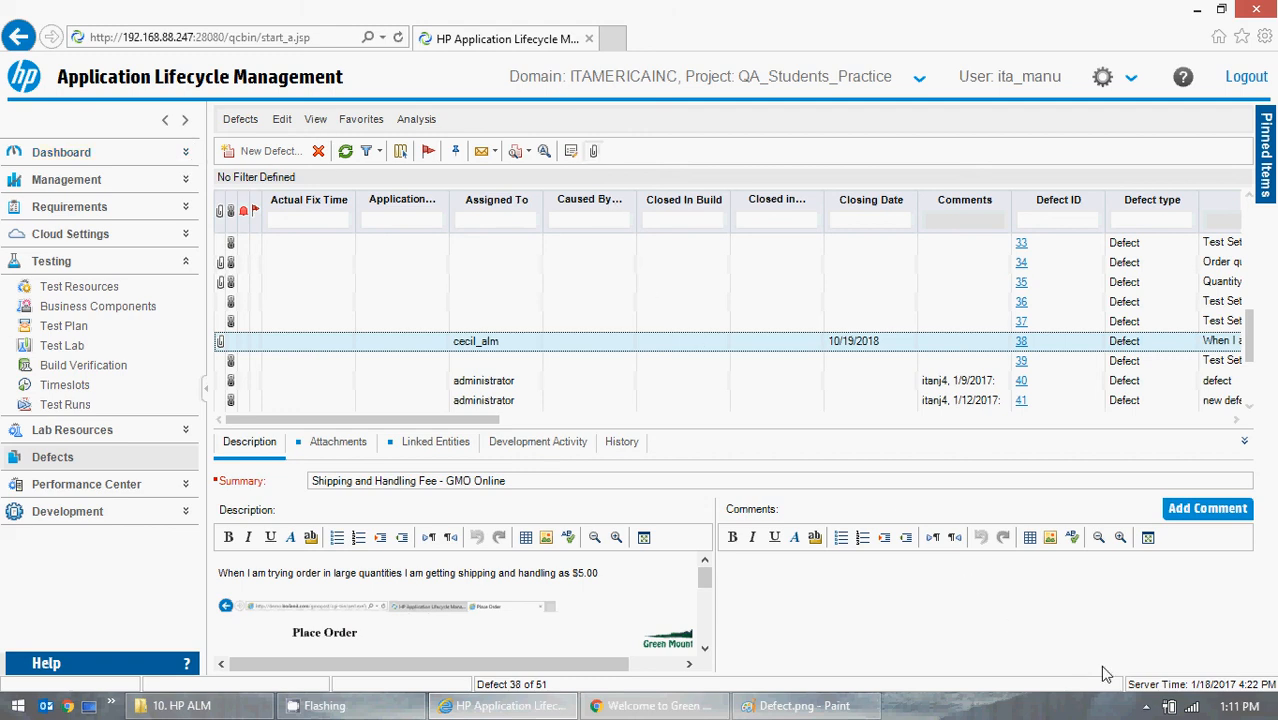
left_click(1148, 708)
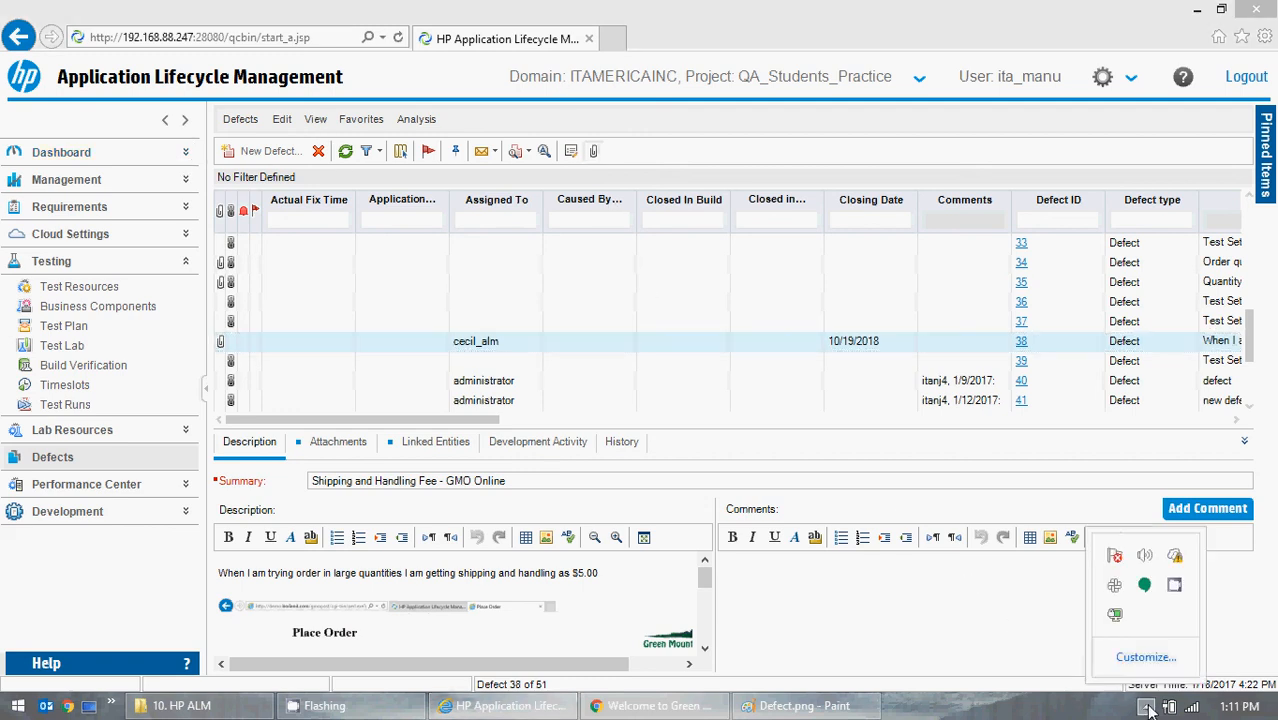
right_click(1175, 588)
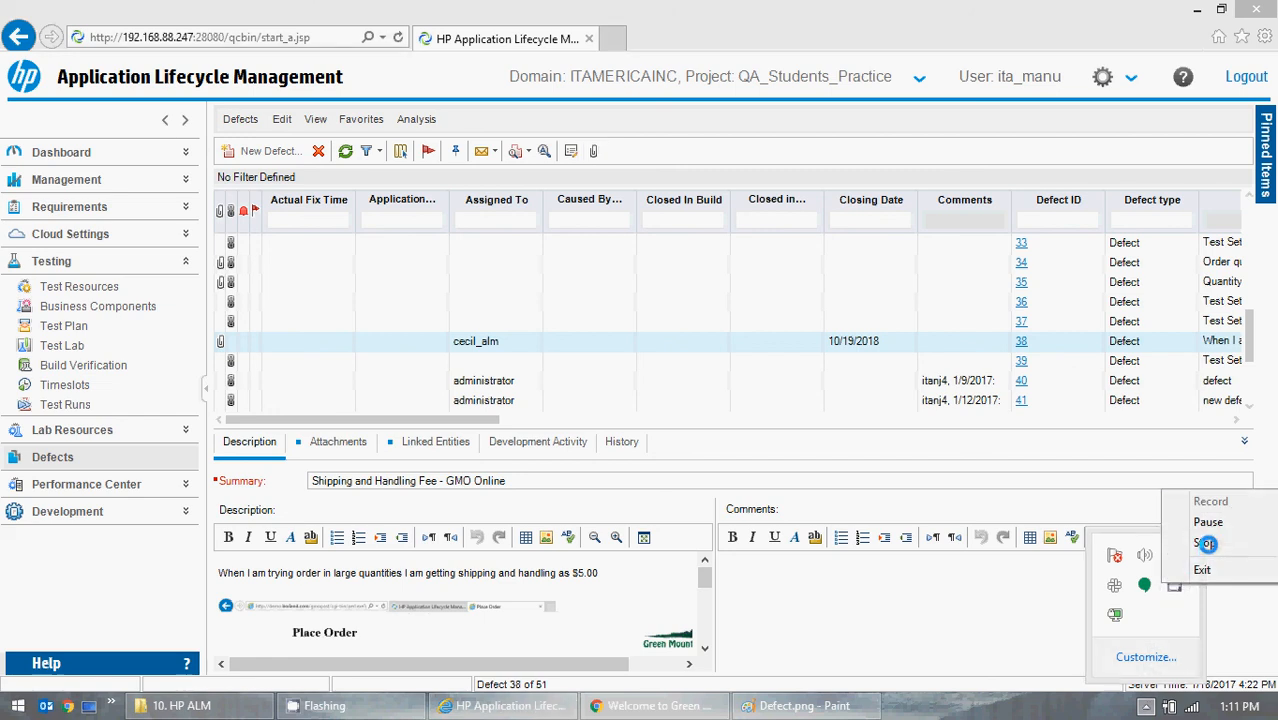